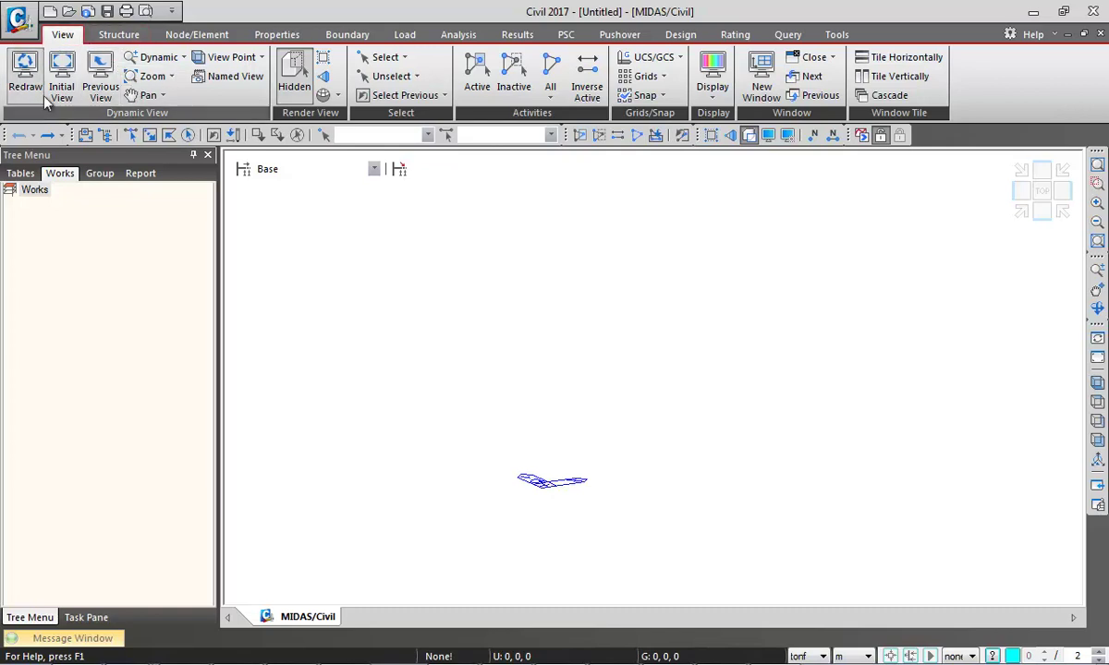
Set the model view's background to black in the display options and apply it
click(714, 99)
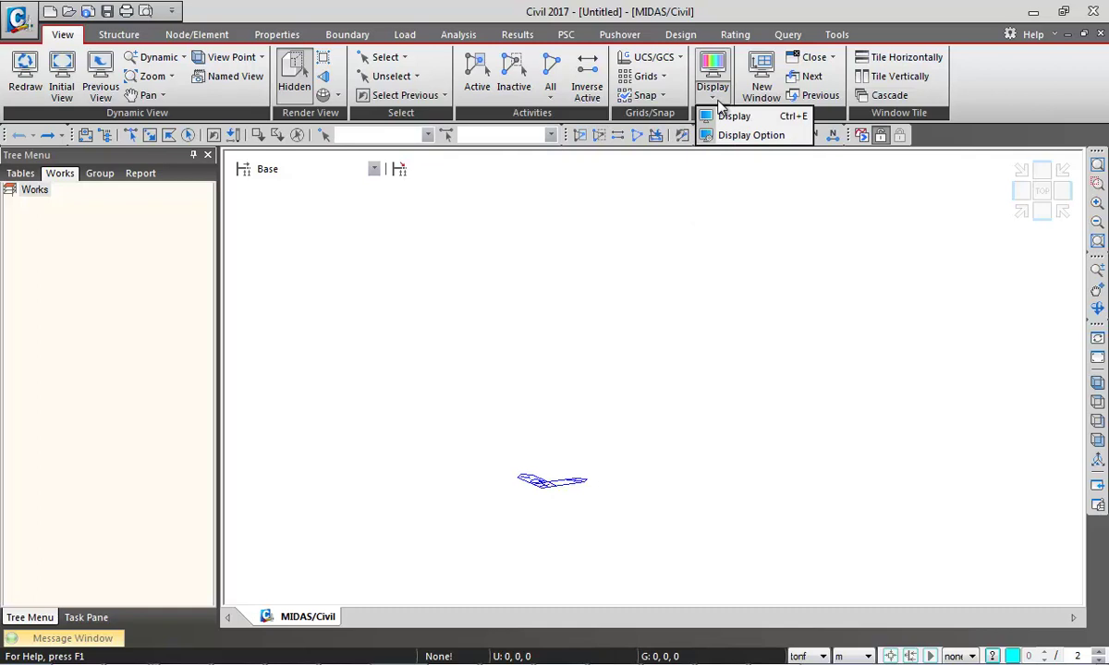
click(767, 120)
click(506, 516)
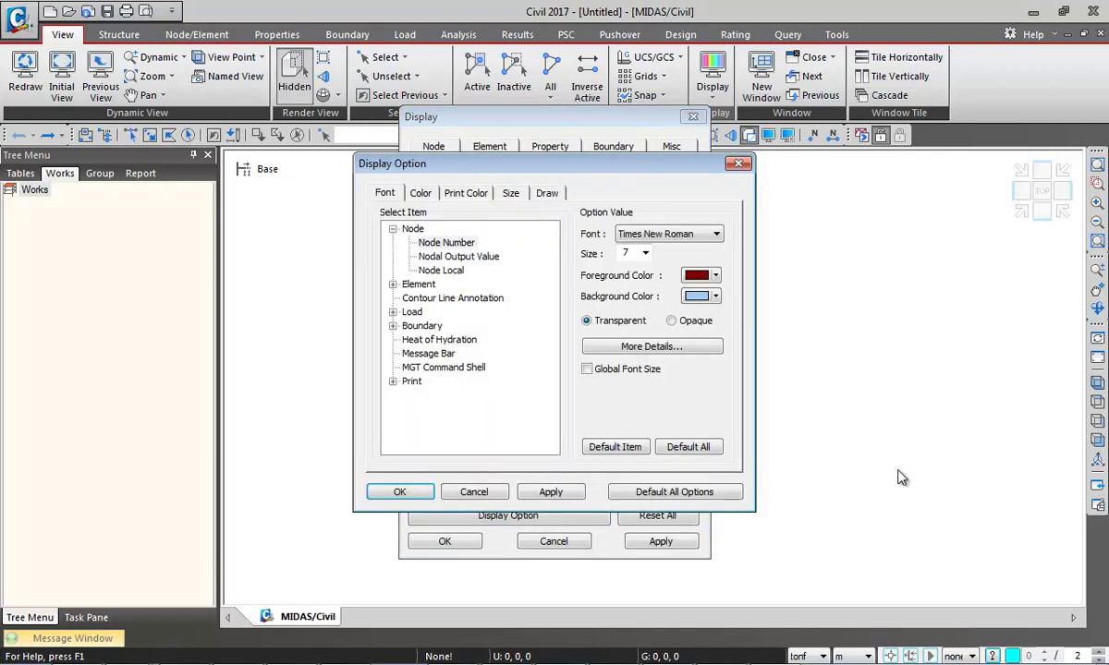
click(421, 193)
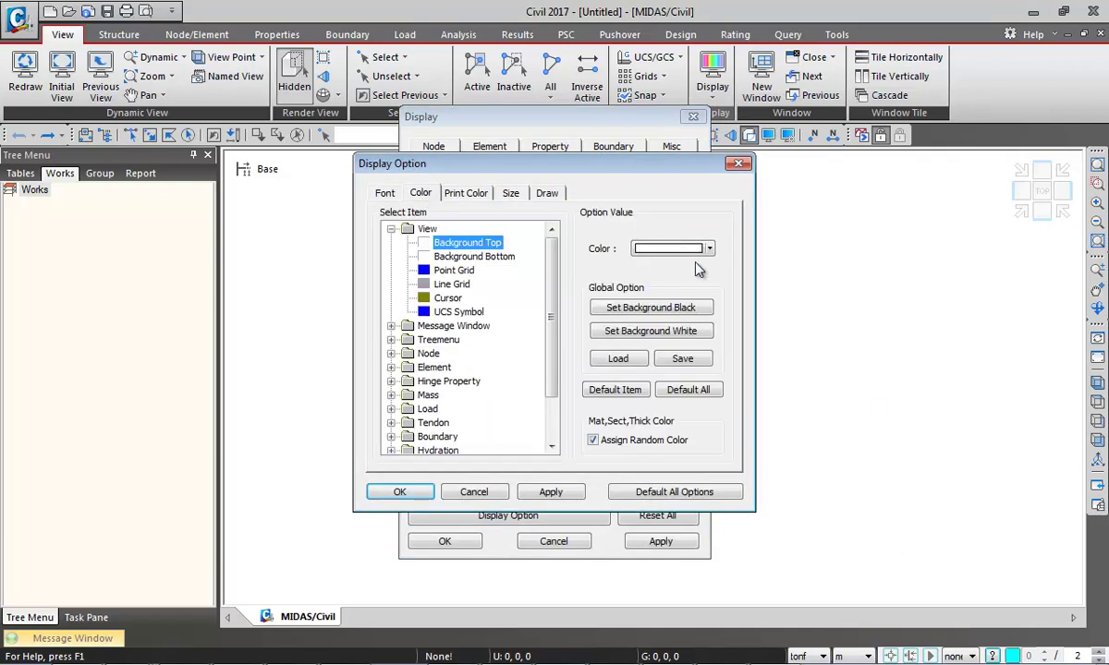
click(682, 307)
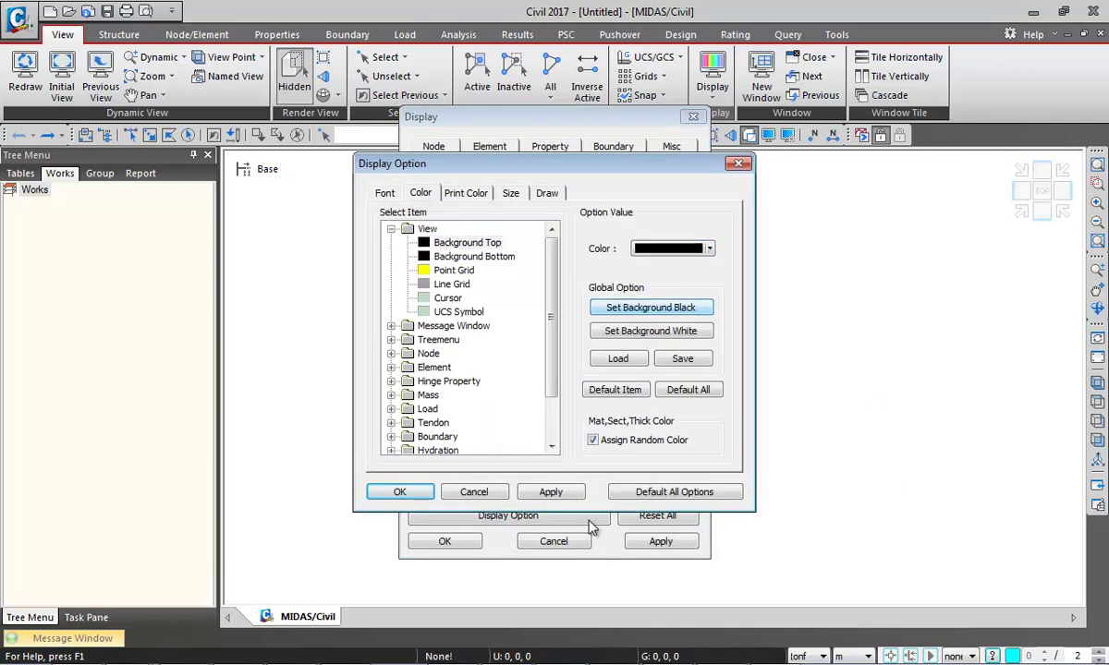
click(566, 496)
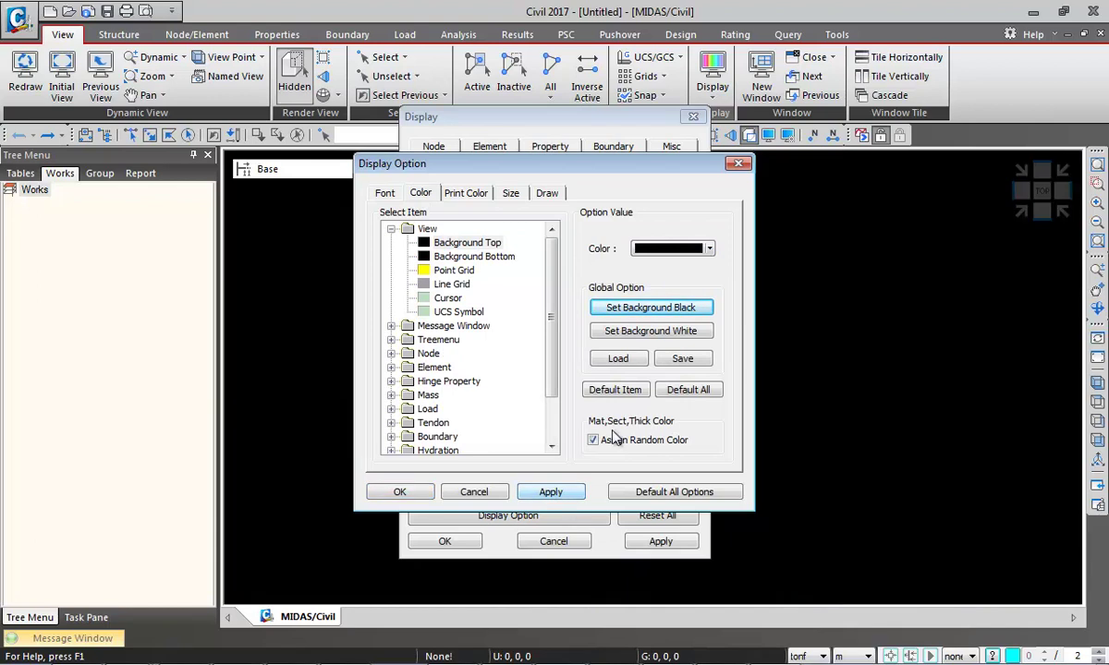
Restore the model view's background to white and accept the display settings
click(677, 333)
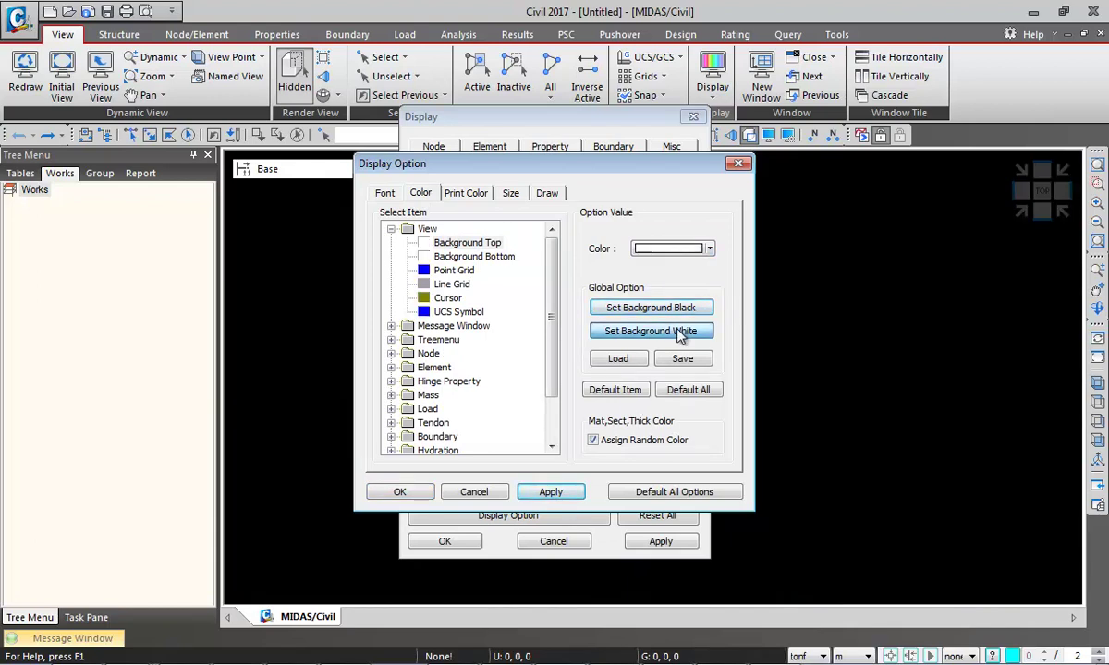
click(399, 492)
click(445, 542)
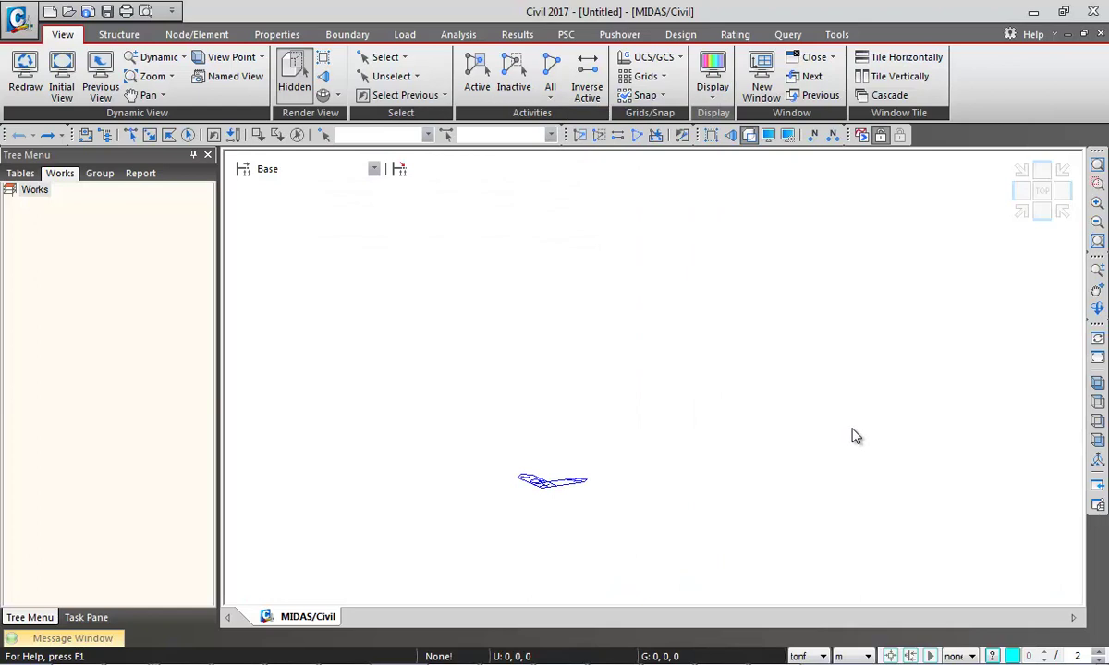
Review the structure type, mass control and gravity settings, leaving them without saving changes
click(120, 35)
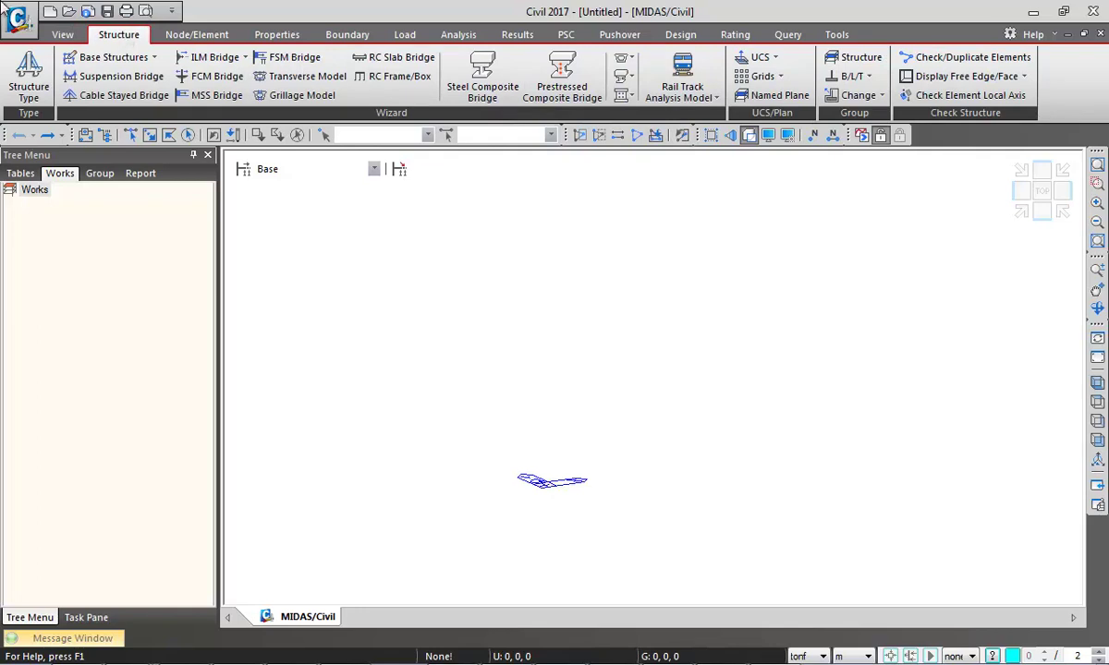
click(31, 72)
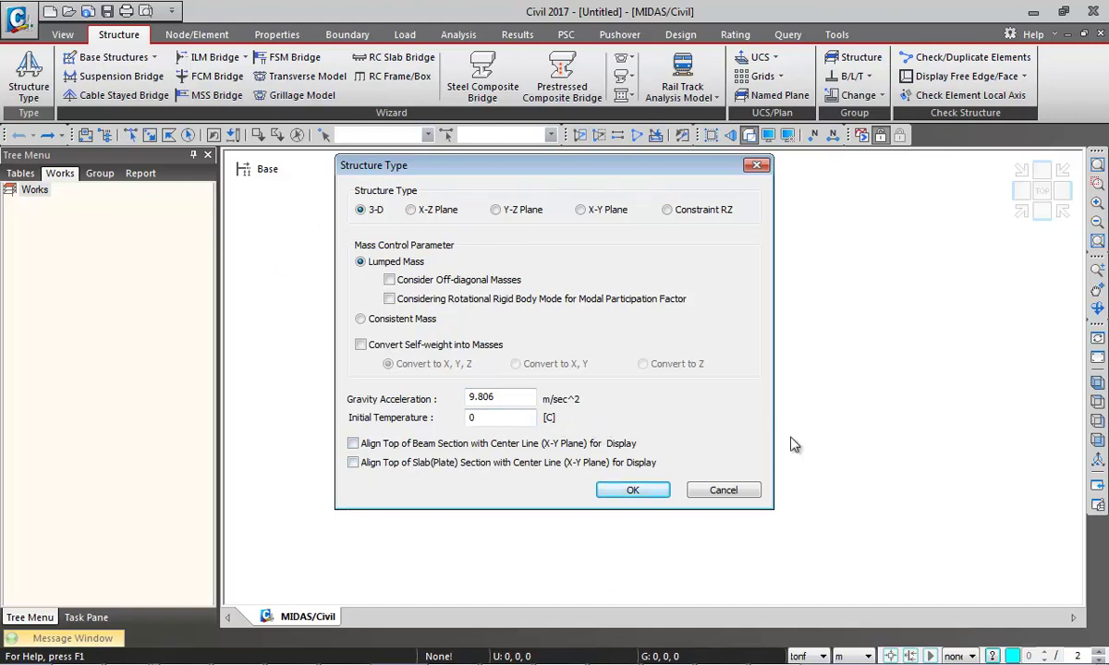
click(712, 489)
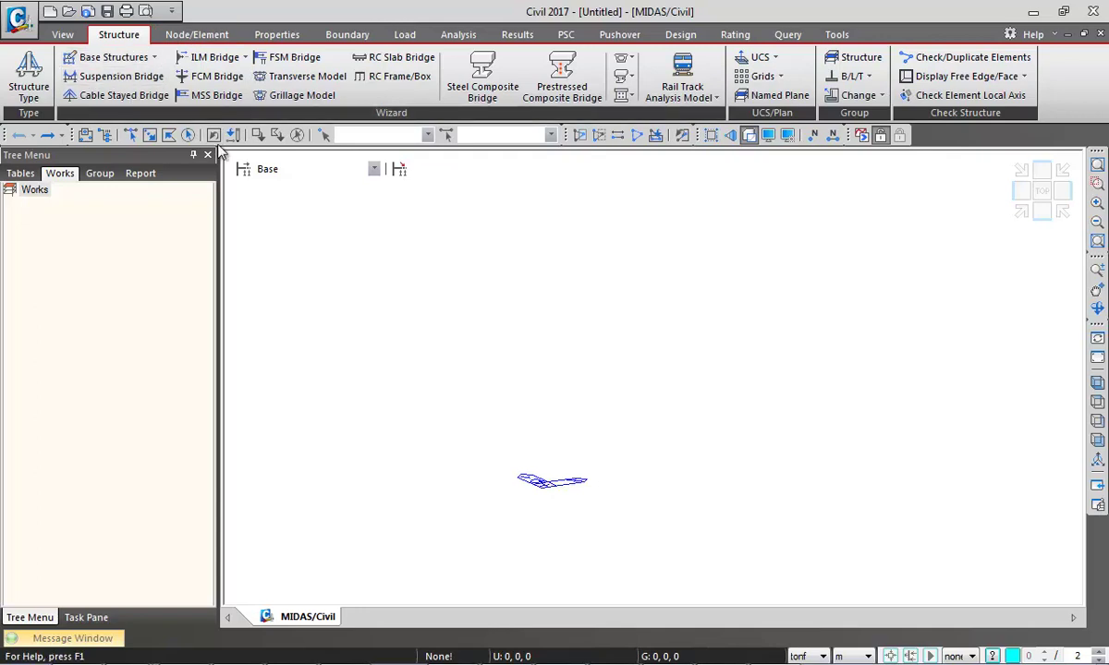
Review the Suspension Bridge and Cable Stayed Bridge wizards, closing each without generating a model
click(148, 76)
drag(242, 68, 333, 43)
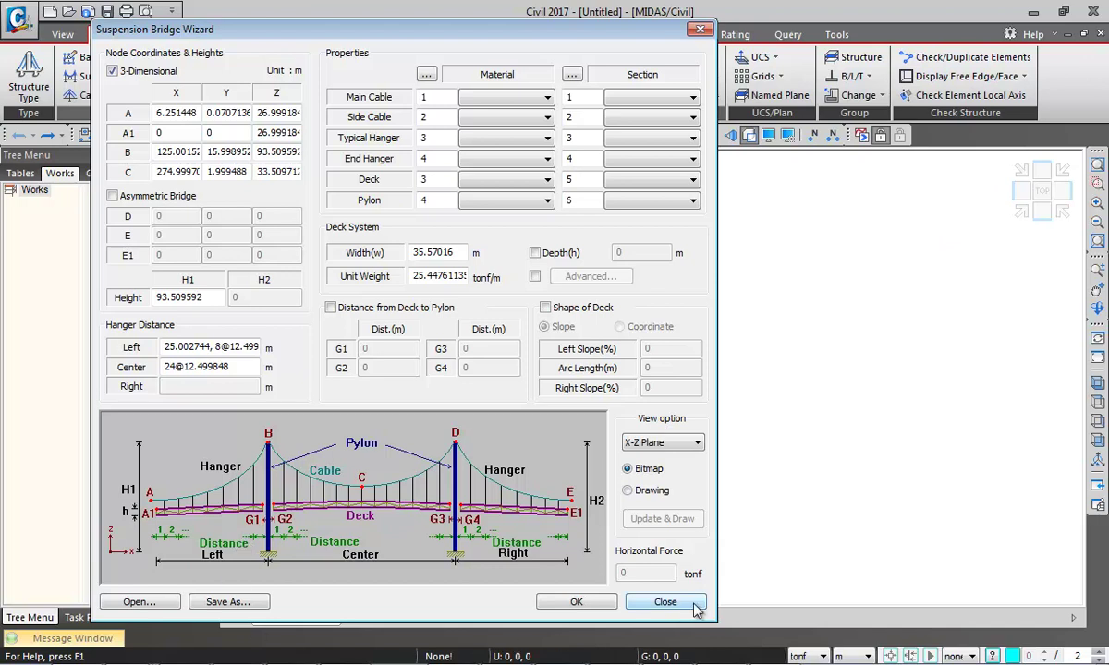
click(665, 602)
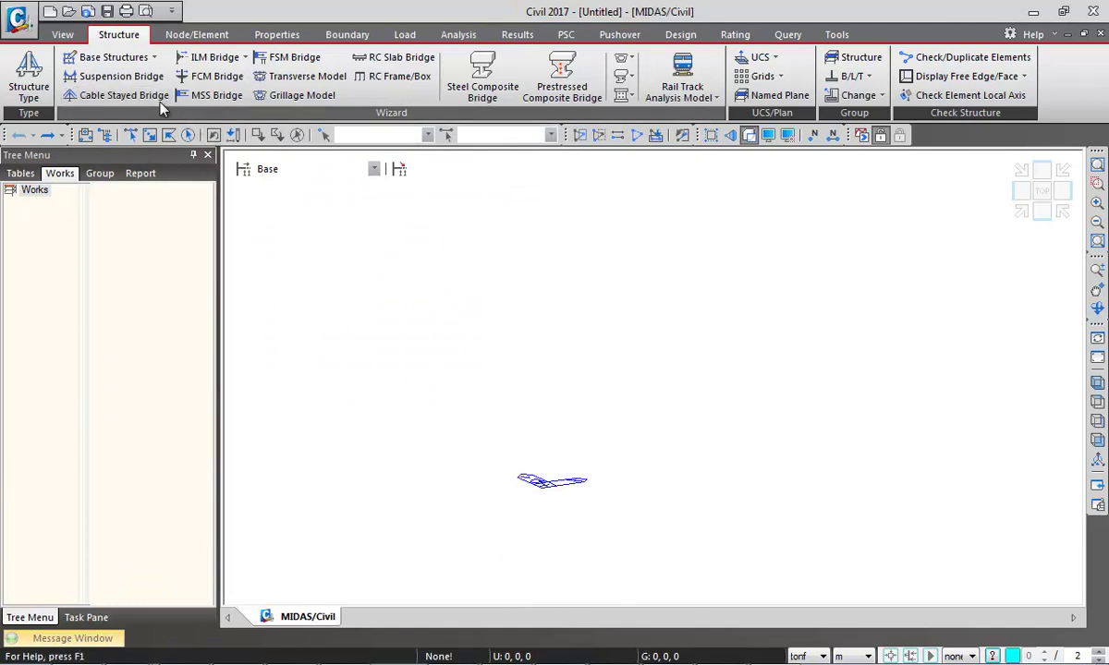
click(150, 96)
click(582, 537)
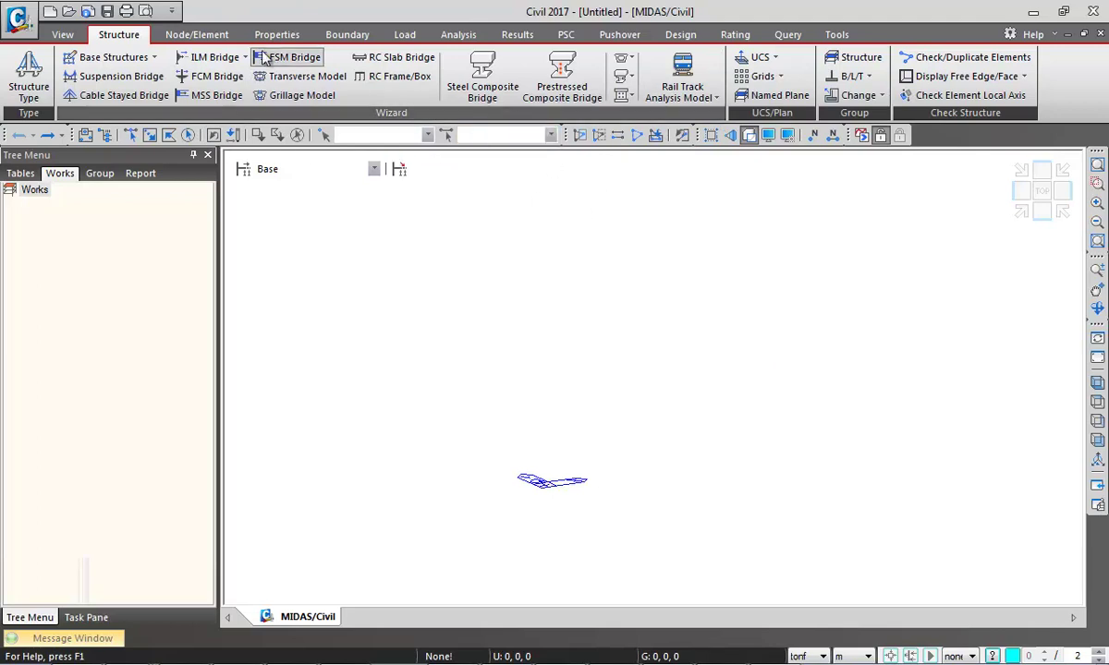
Look through the commands available for nodes and elements, for properties, and for boundary conditions
click(197, 35)
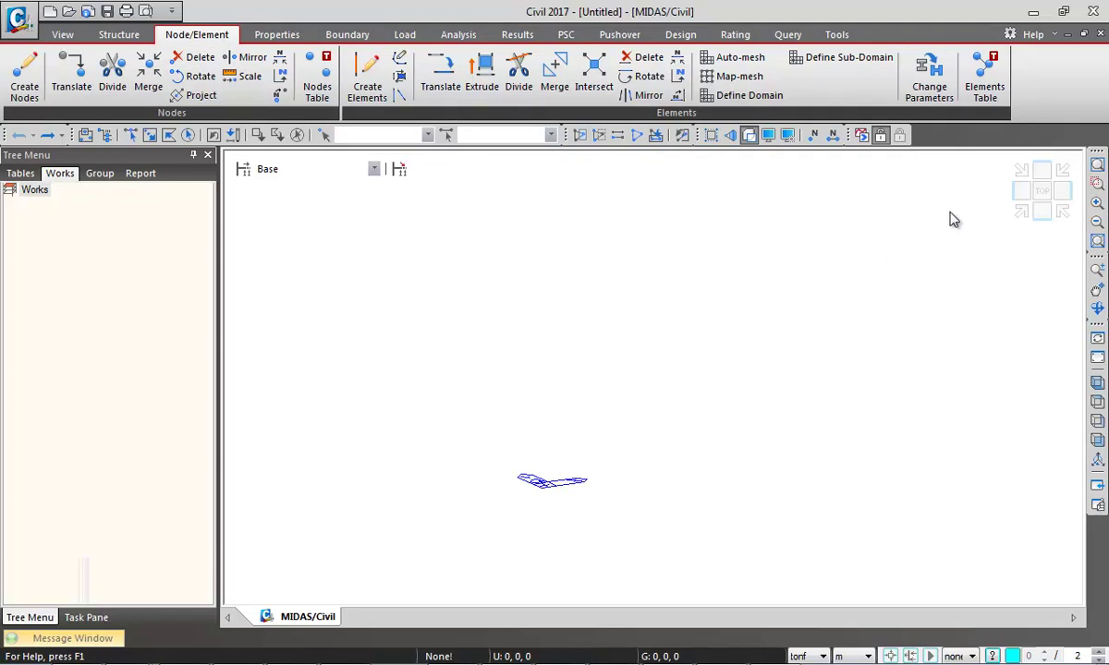
click(268, 36)
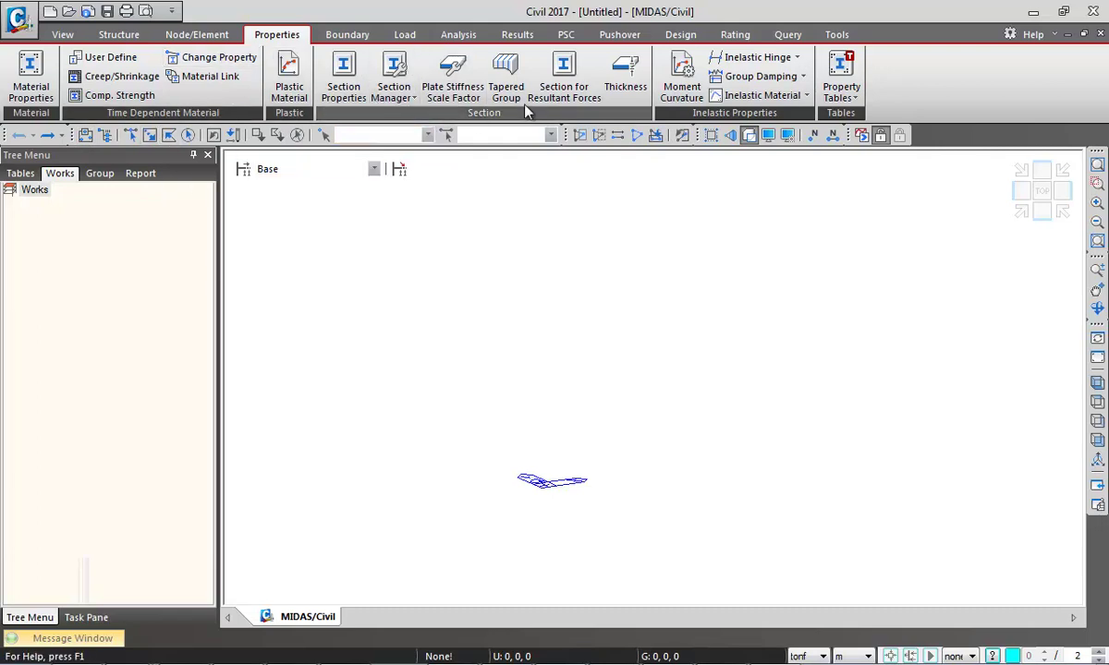
click(360, 37)
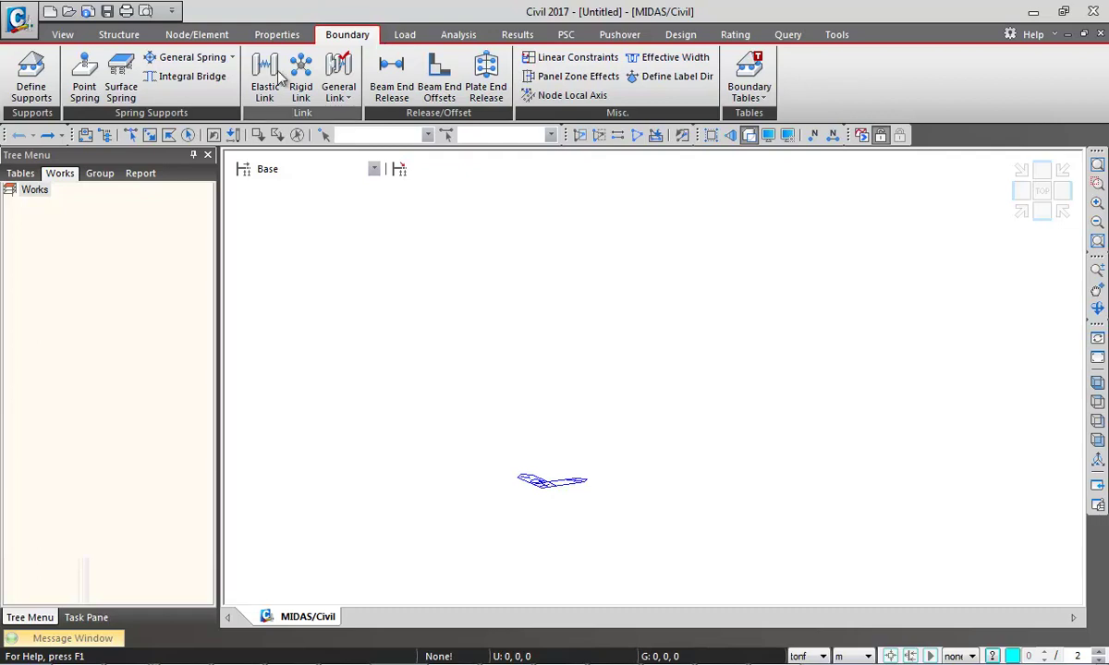
Examine the Pile Spring soil data of the Integral Bridge spring supports, closing it without applying
click(192, 76)
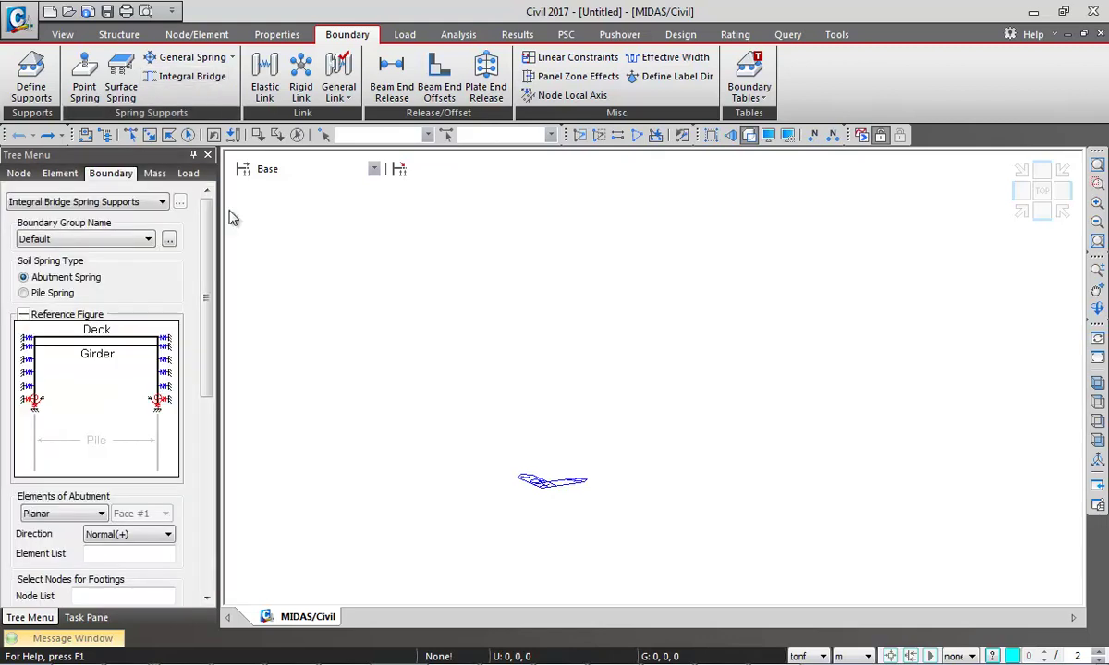
click(53, 293)
drag(207, 261, 207, 393)
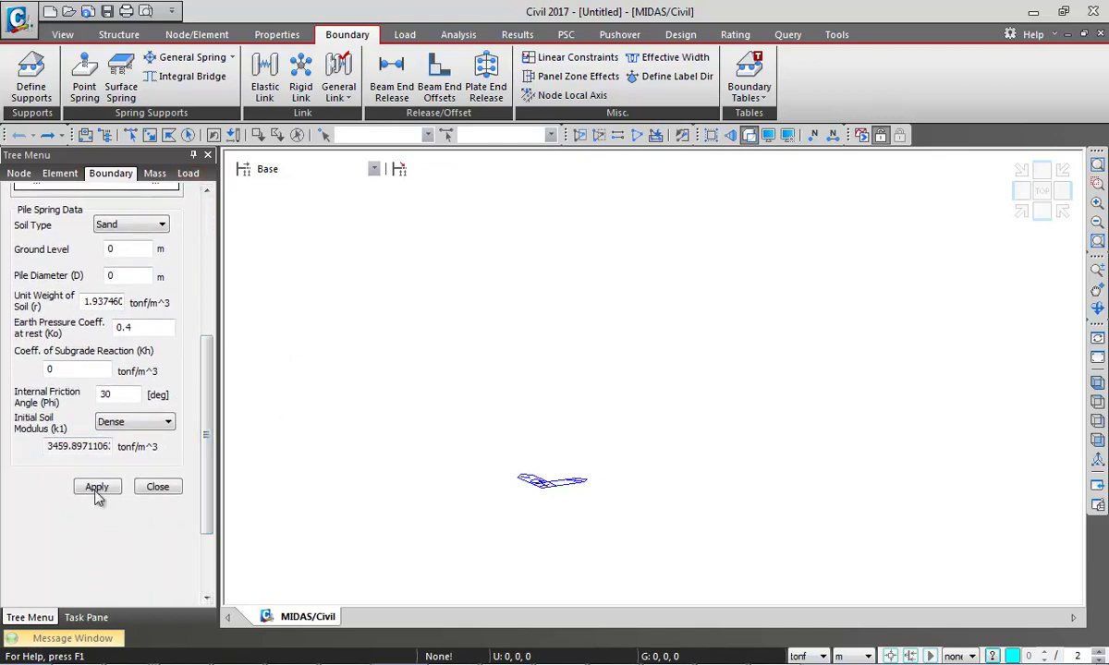
click(170, 491)
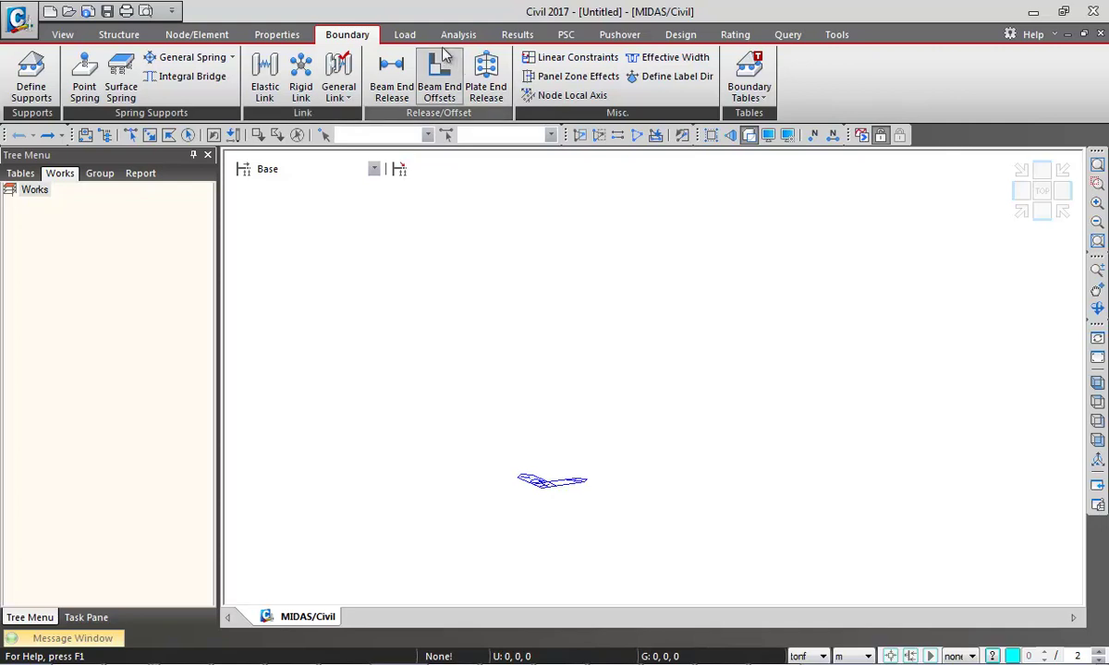
Examine the load commands for static, temperature/prestress, dynamic, construction stage, settlement and moving load types
click(404, 38)
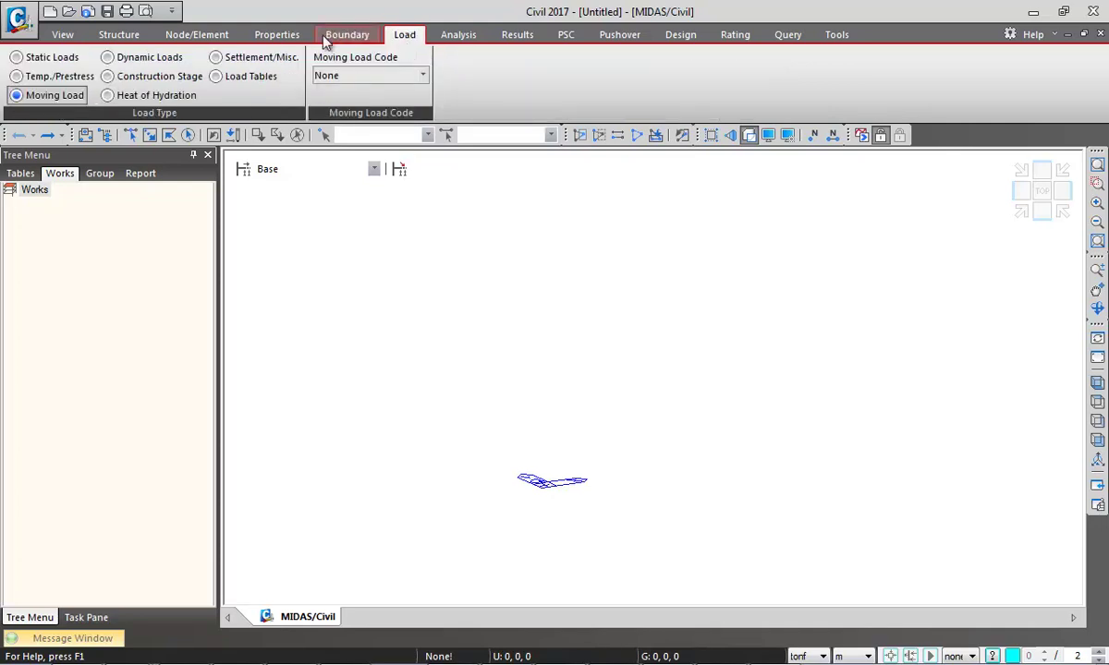
click(74, 57)
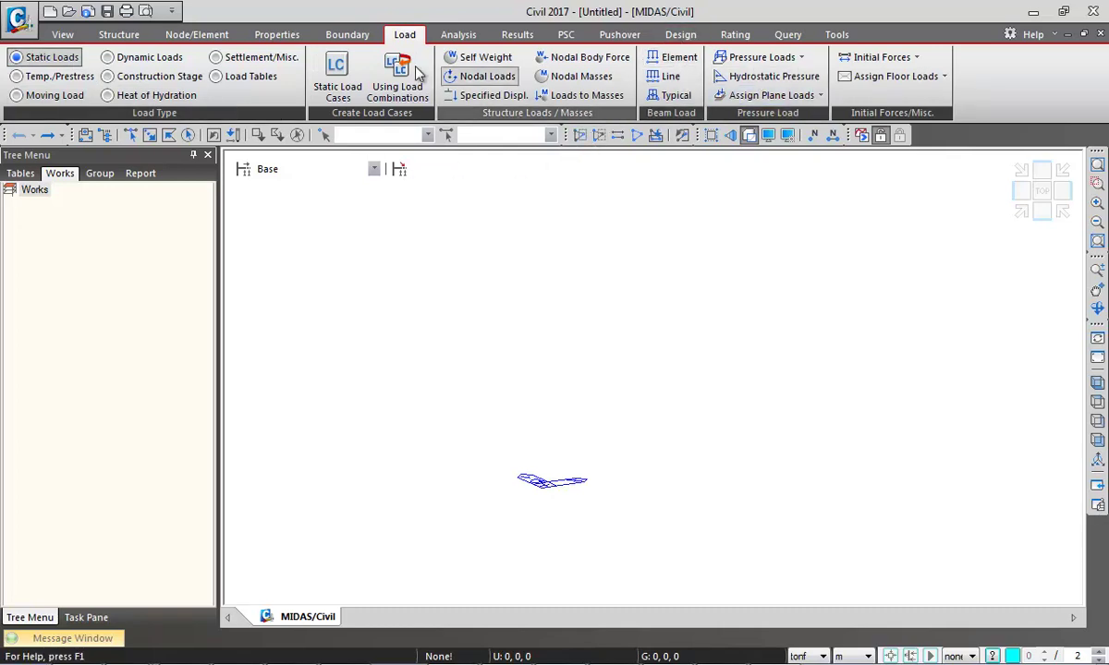
click(64, 77)
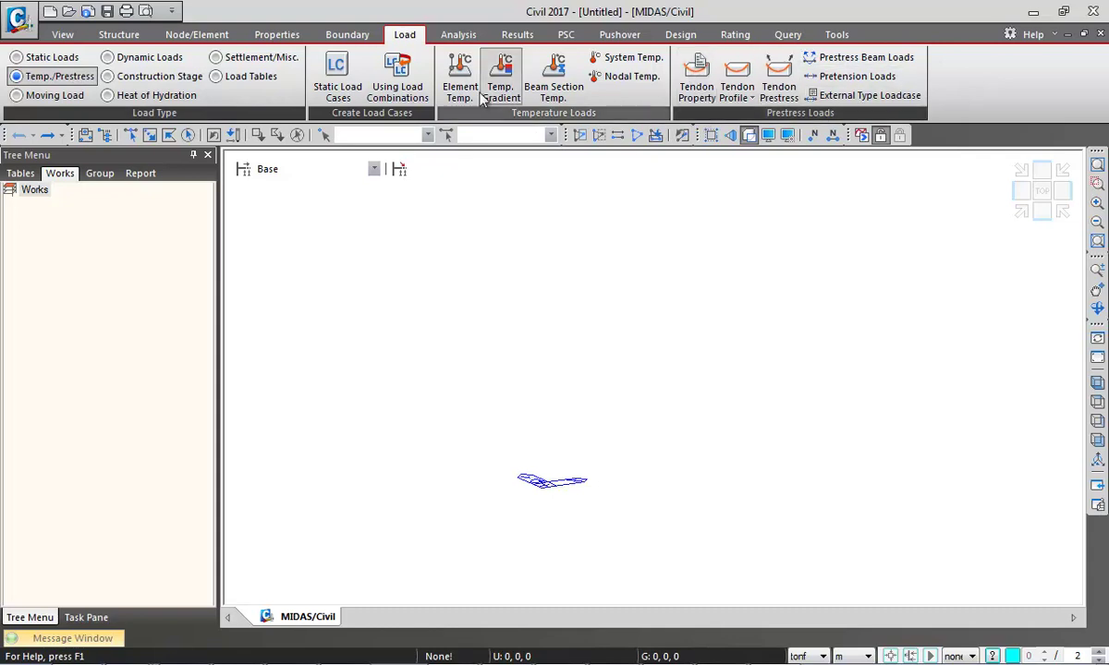
click(141, 59)
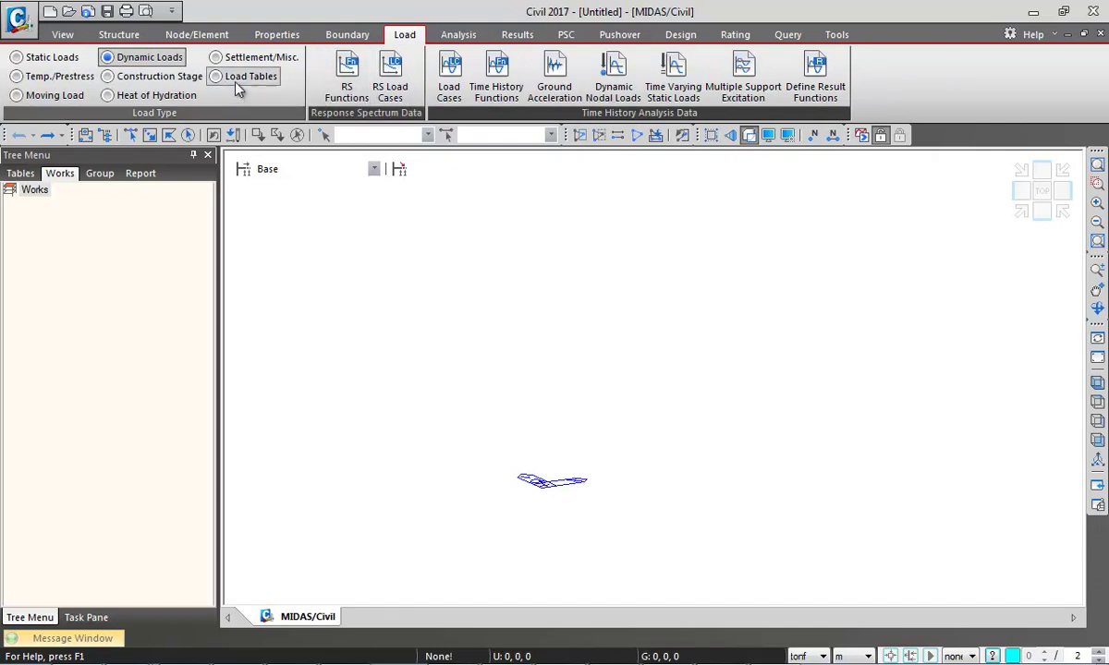
click(184, 78)
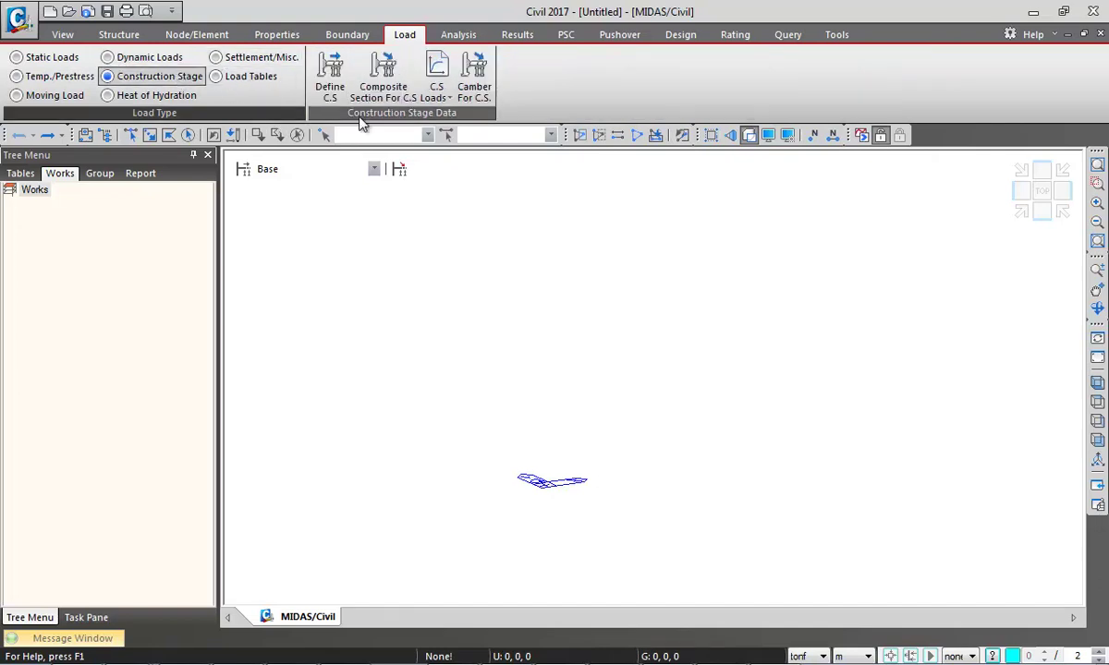
click(289, 61)
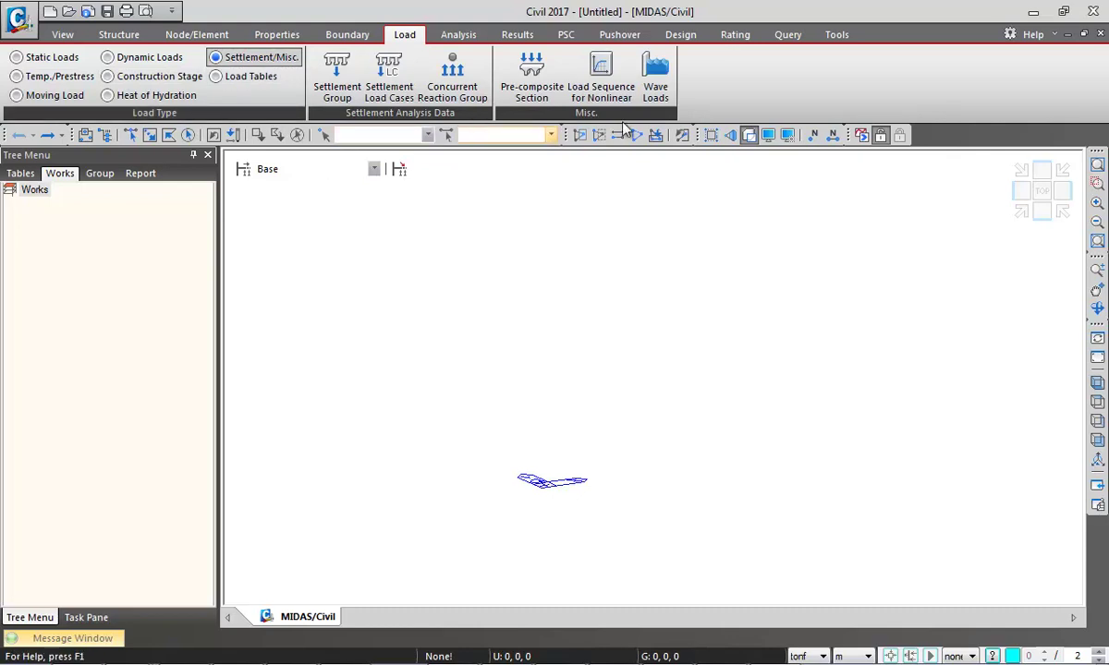
click(57, 96)
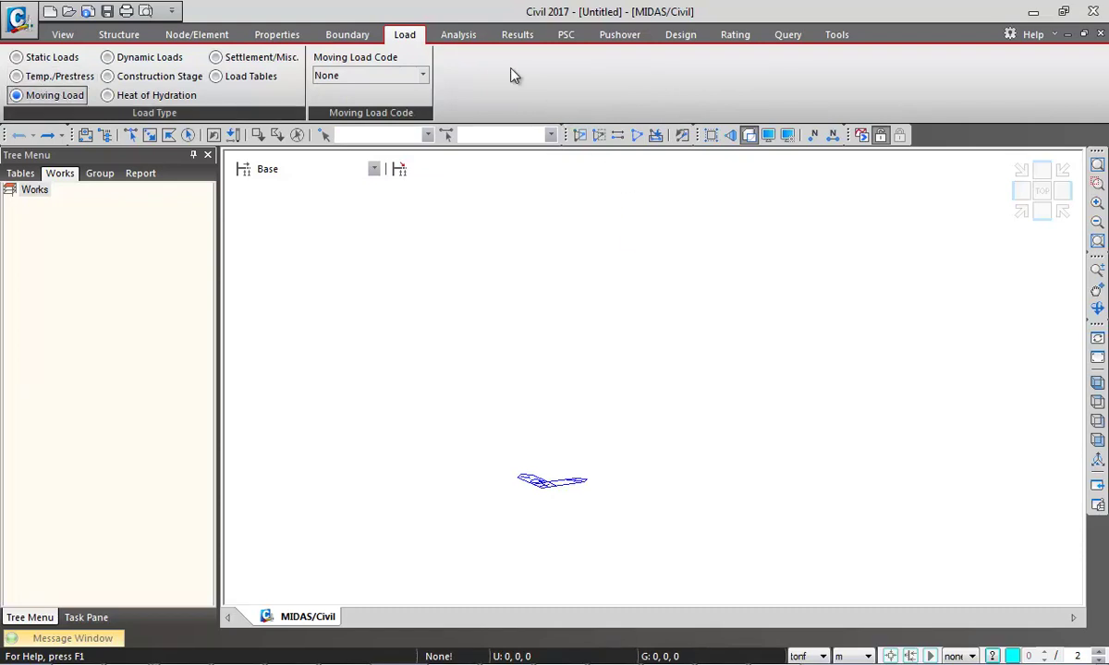
Review the moving load analysis control data, including the plate stress and concurrent force options, and discard any changes
click(461, 35)
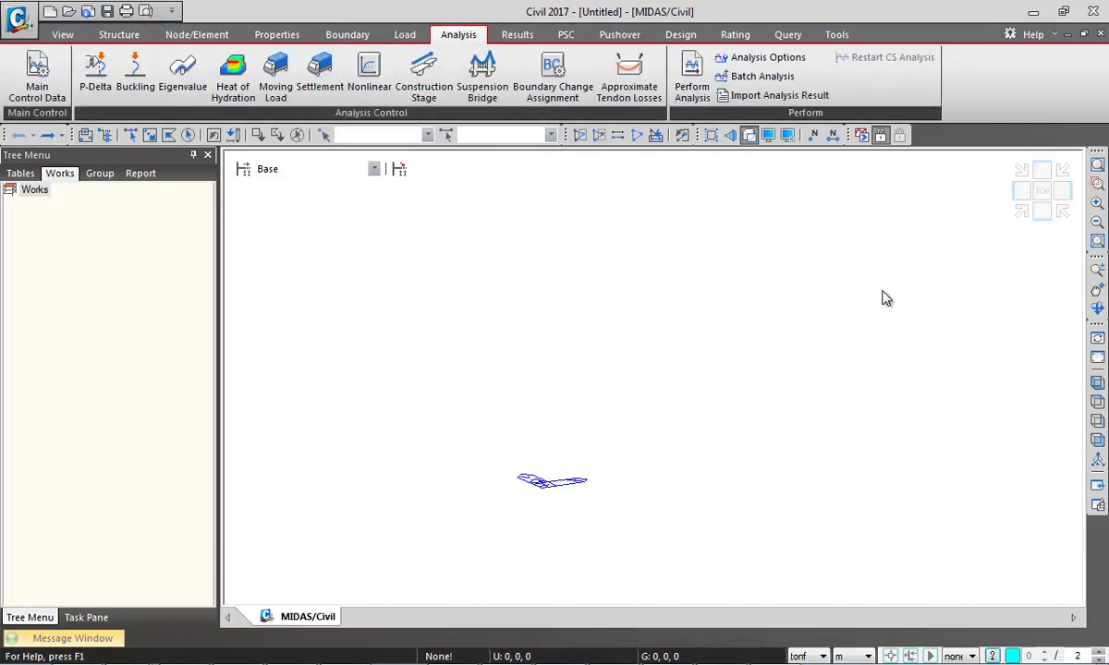
click(275, 76)
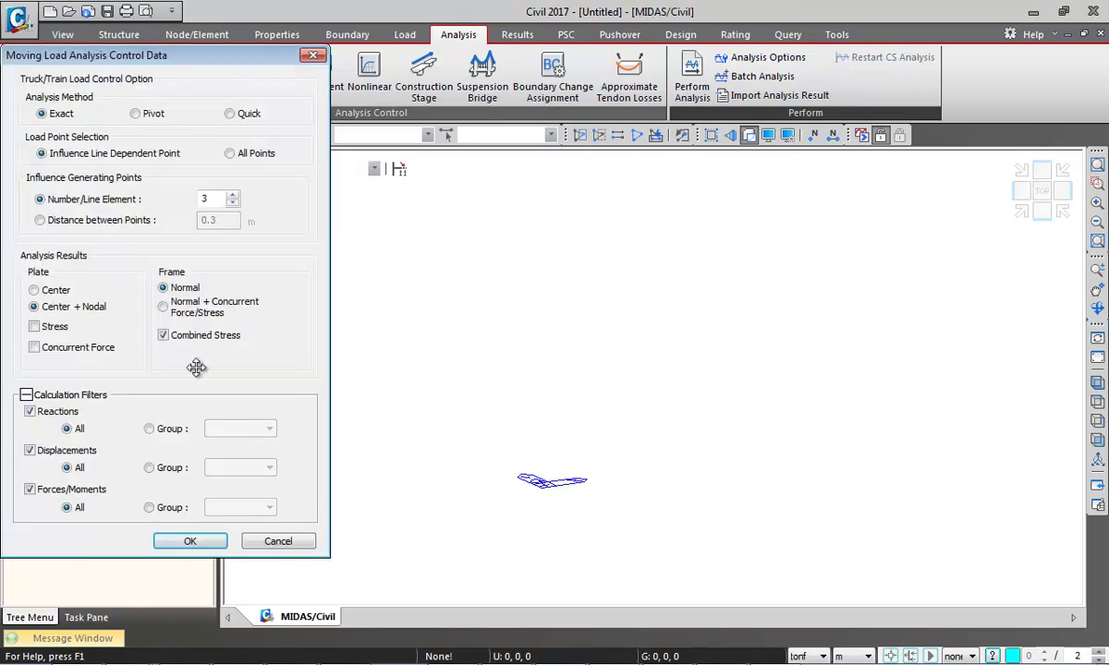
click(35, 327)
click(46, 349)
click(277, 541)
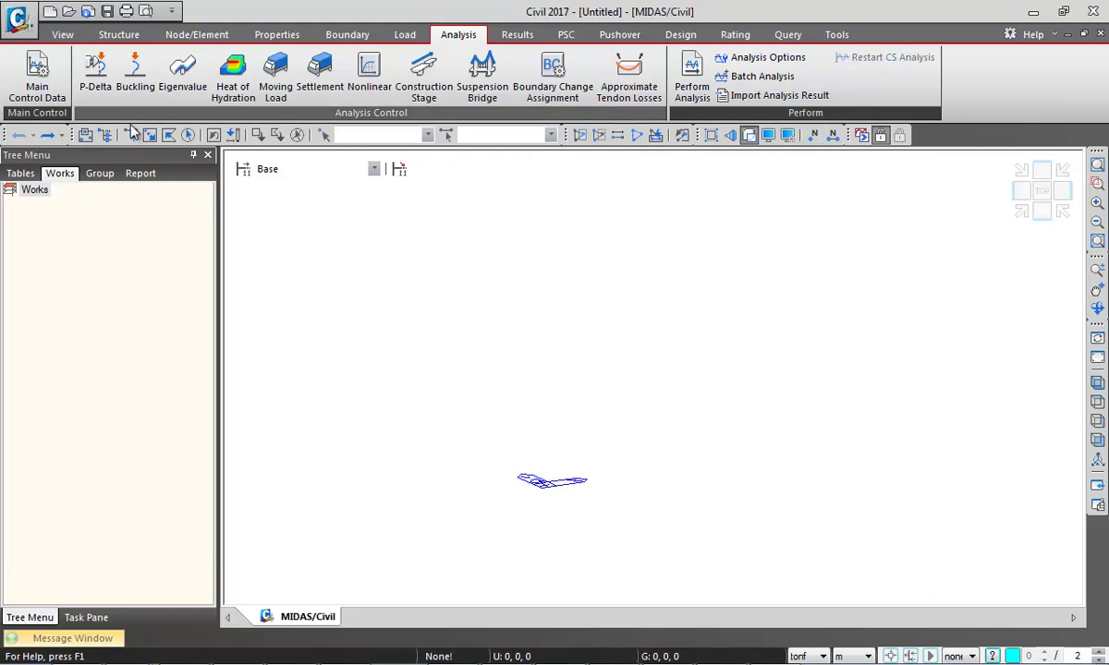
Look through the commands for results, PSC, design, pushover and tools, ending at the structure commands
click(516, 37)
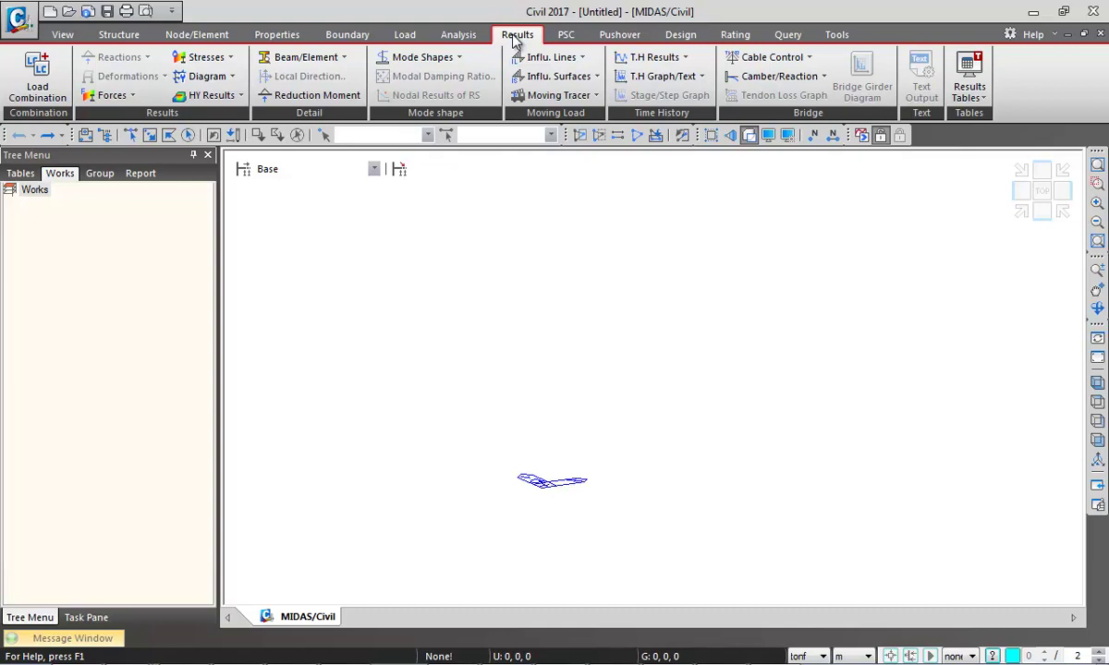
click(564, 35)
click(681, 37)
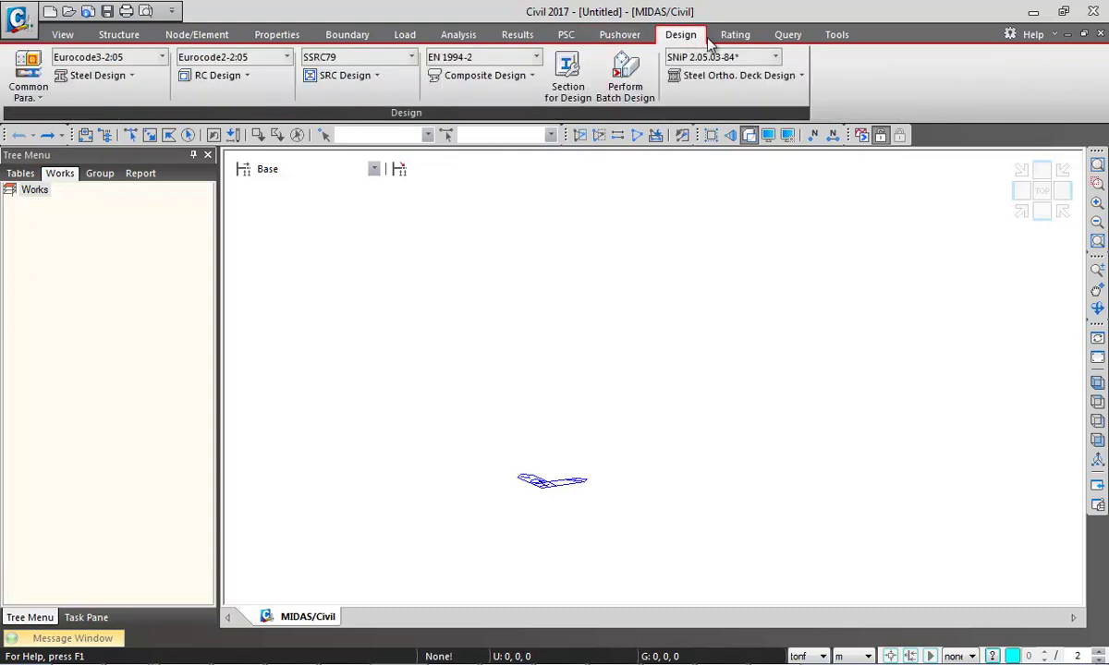
click(619, 37)
click(836, 35)
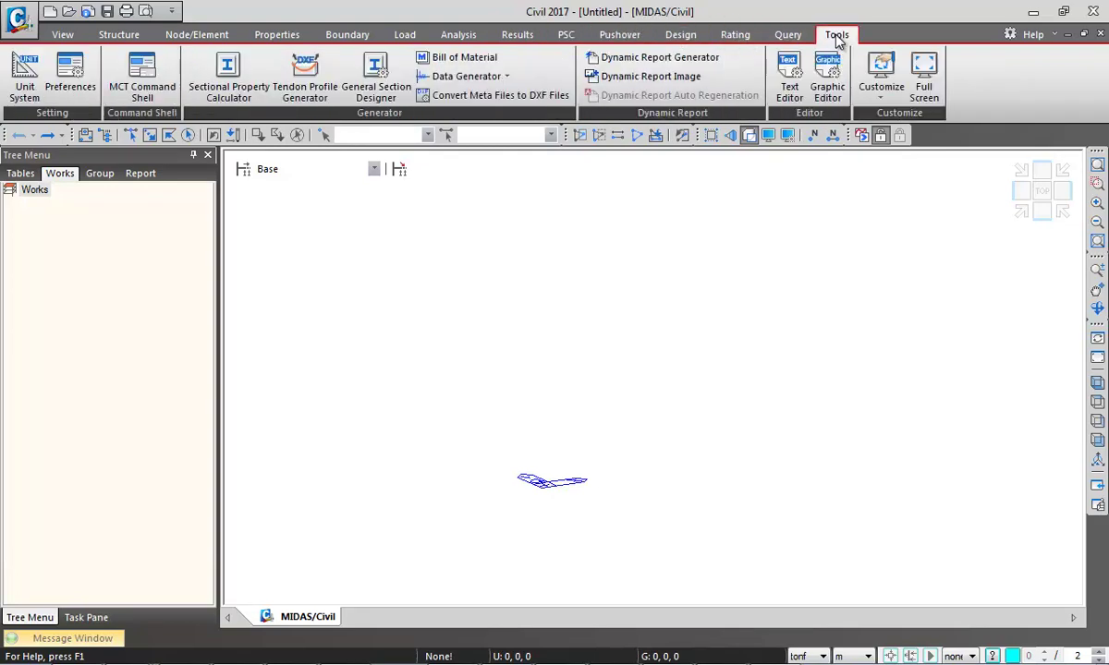
click(140, 37)
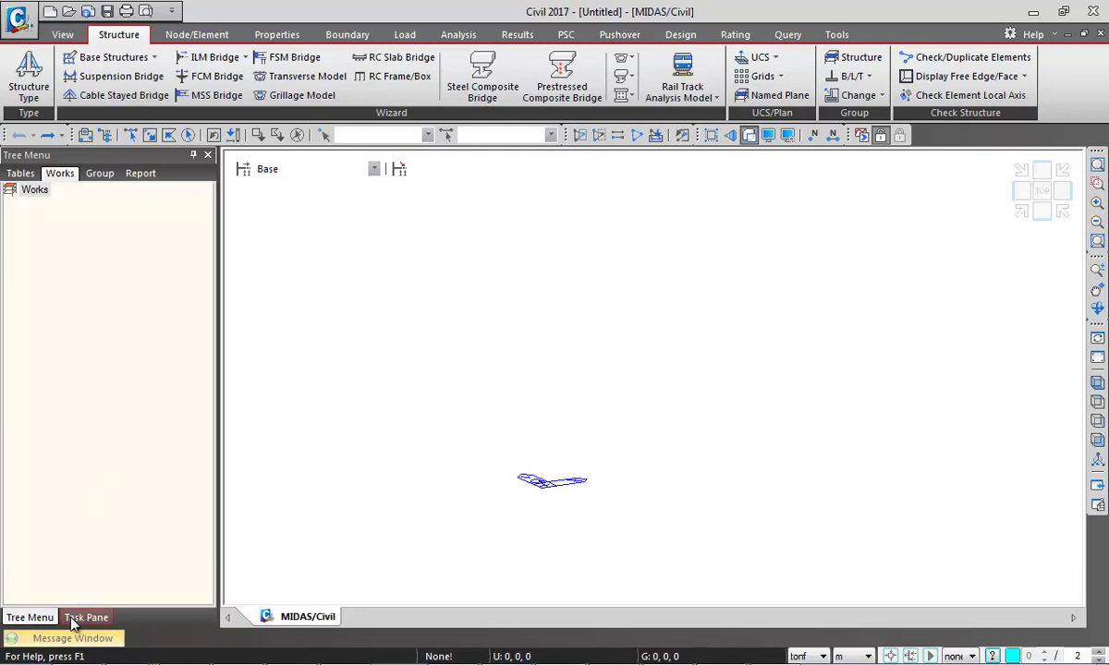
Show the message window and view its analysis messages
mouse_move(77, 641)
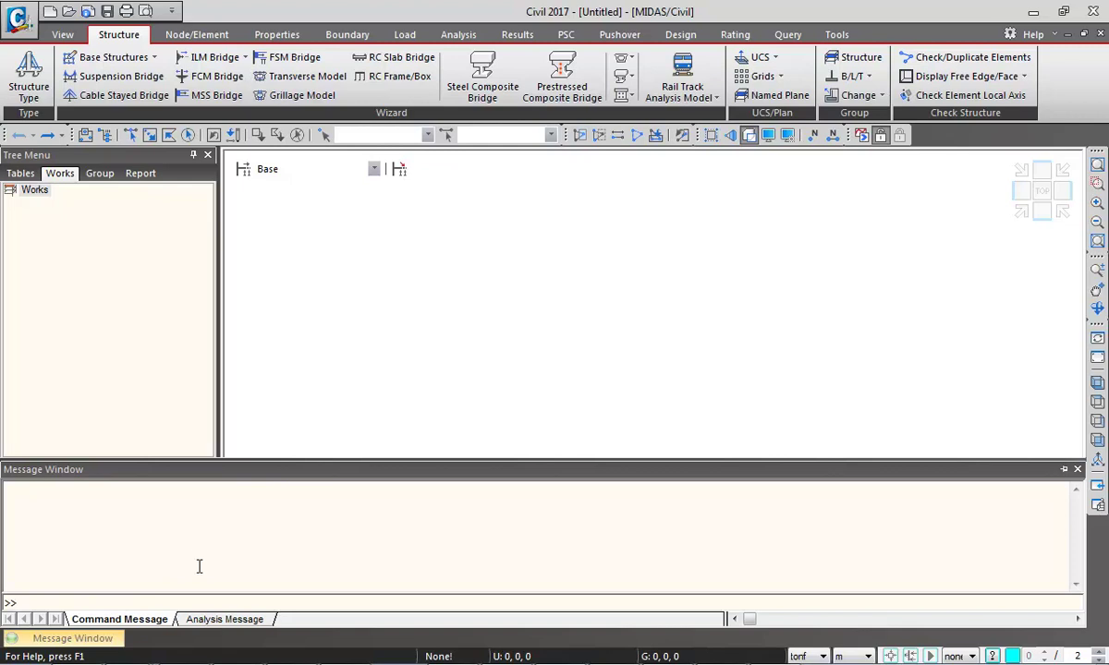
click(219, 620)
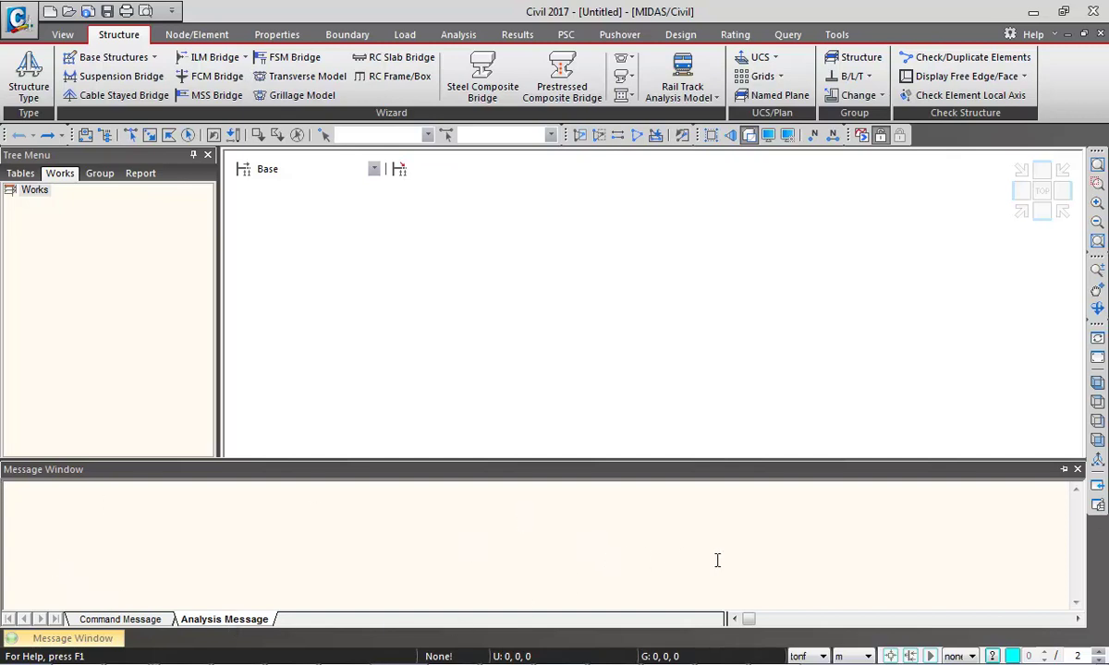
Look through the available force units without changing the current selection
click(821, 656)
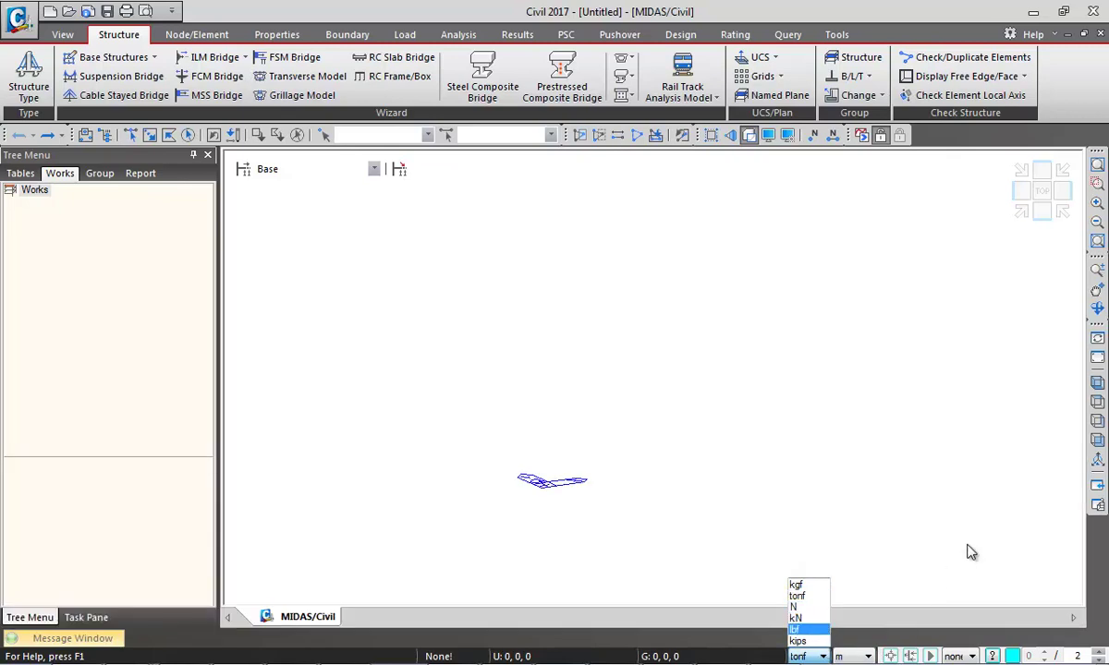
click(961, 565)
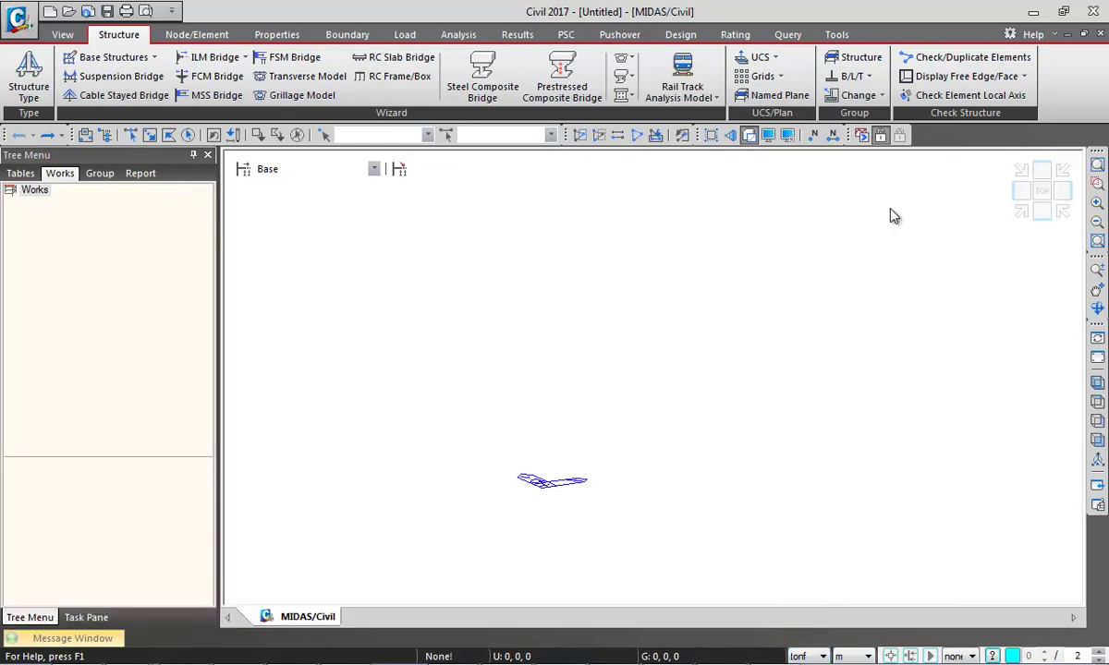
ctrl+middle_drag(1025, 374, 1065, 370)
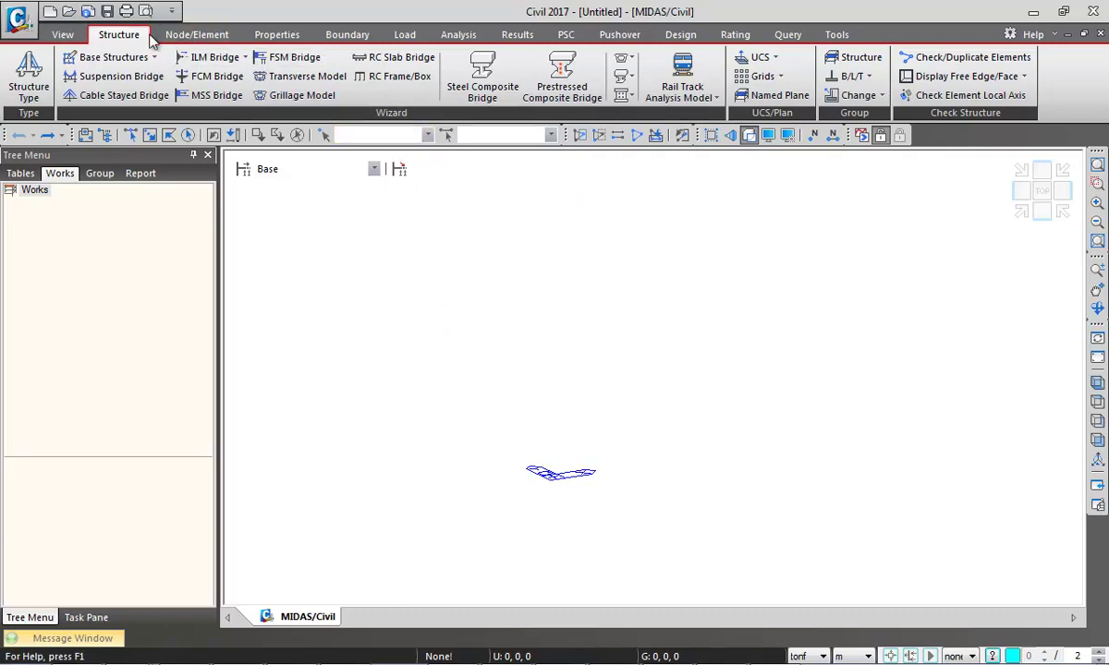
Create a single node at the origin with coordinates 0, 0, 0
click(194, 36)
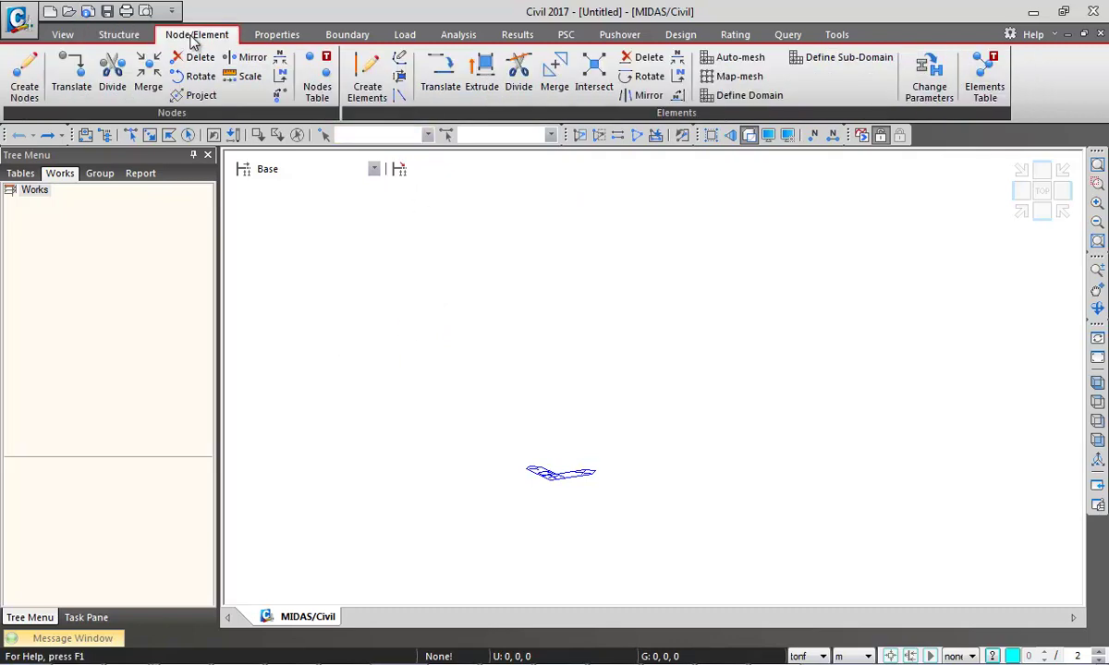
click(25, 79)
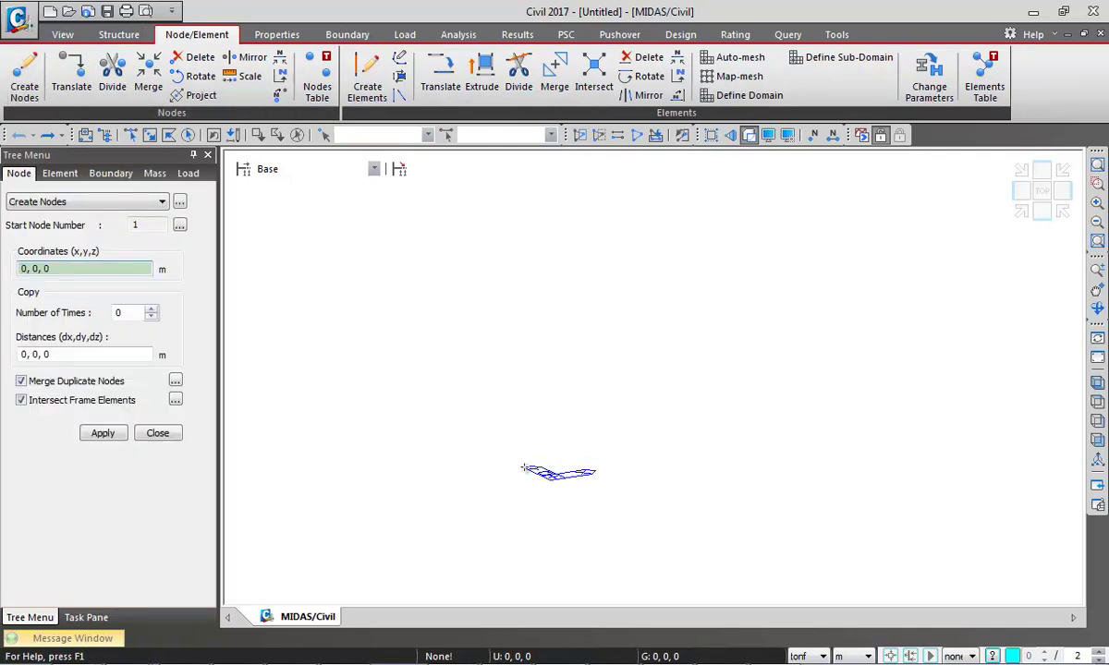
click(102, 433)
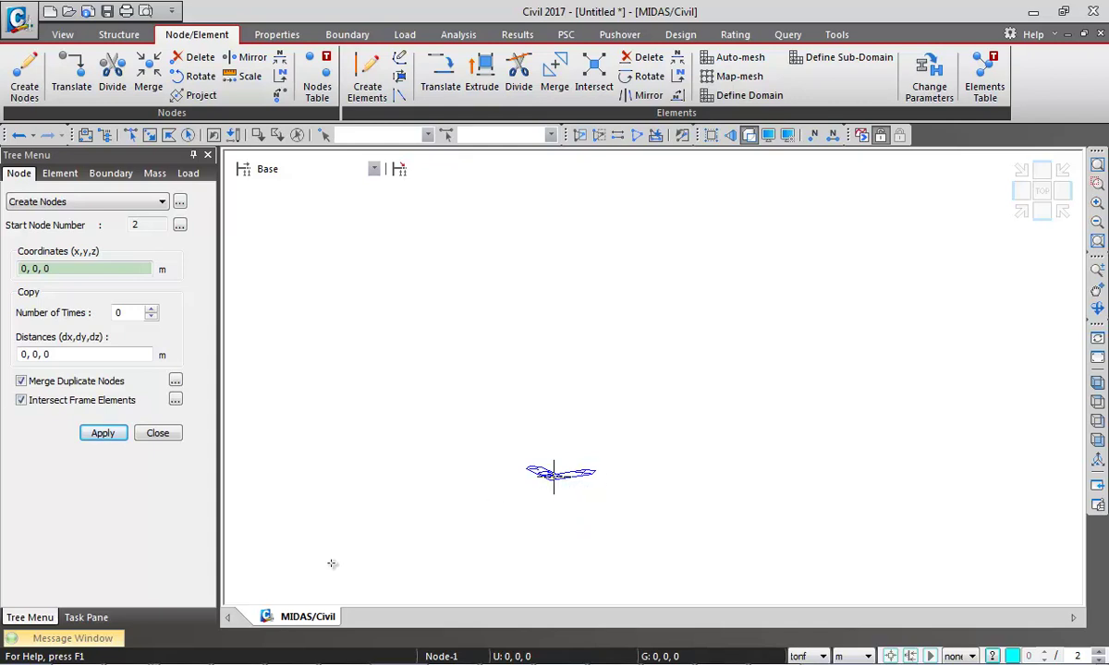
Extrude the origin node into beam elements with an equal spacing of 1, 0, 0 m, repeated 50 times
click(478, 78)
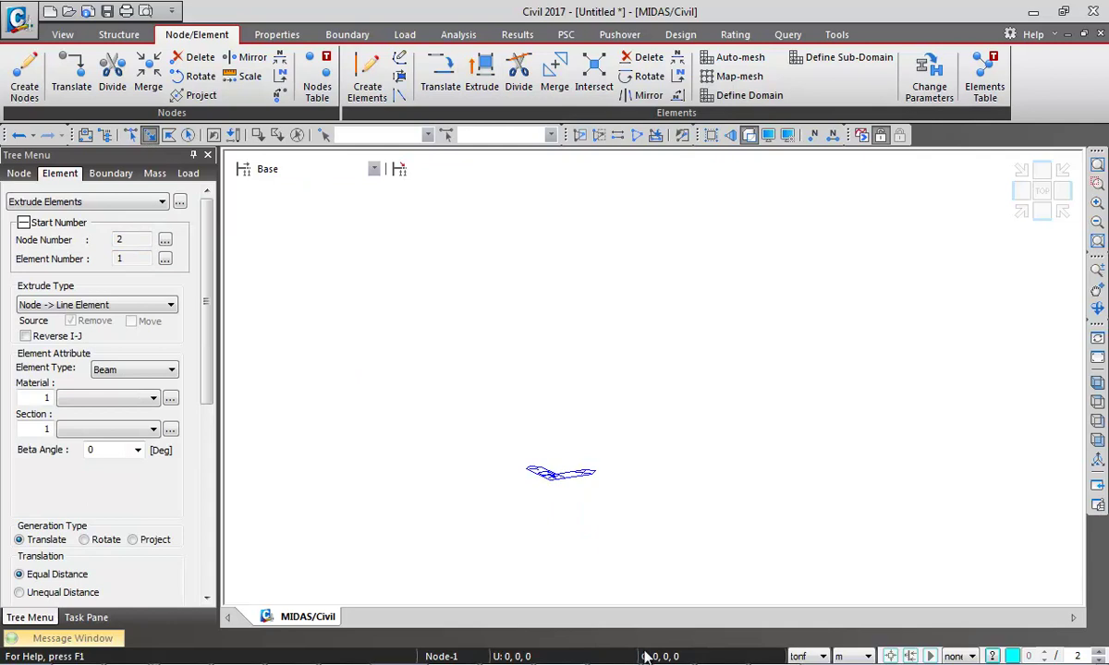
drag(495, 445, 683, 558)
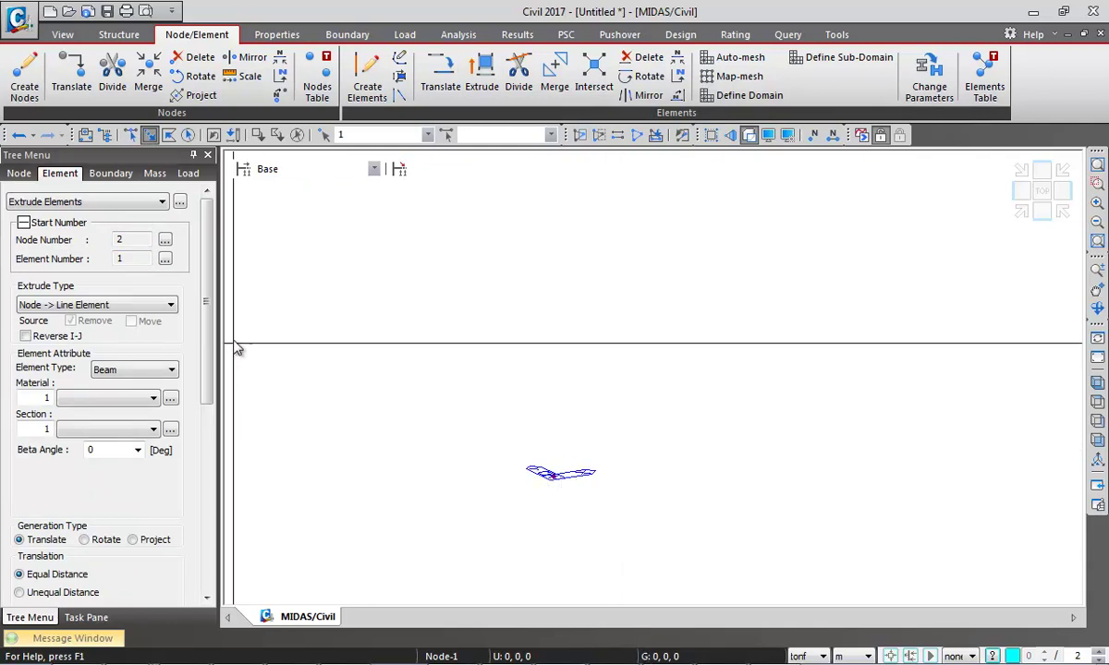
drag(211, 340, 194, 453)
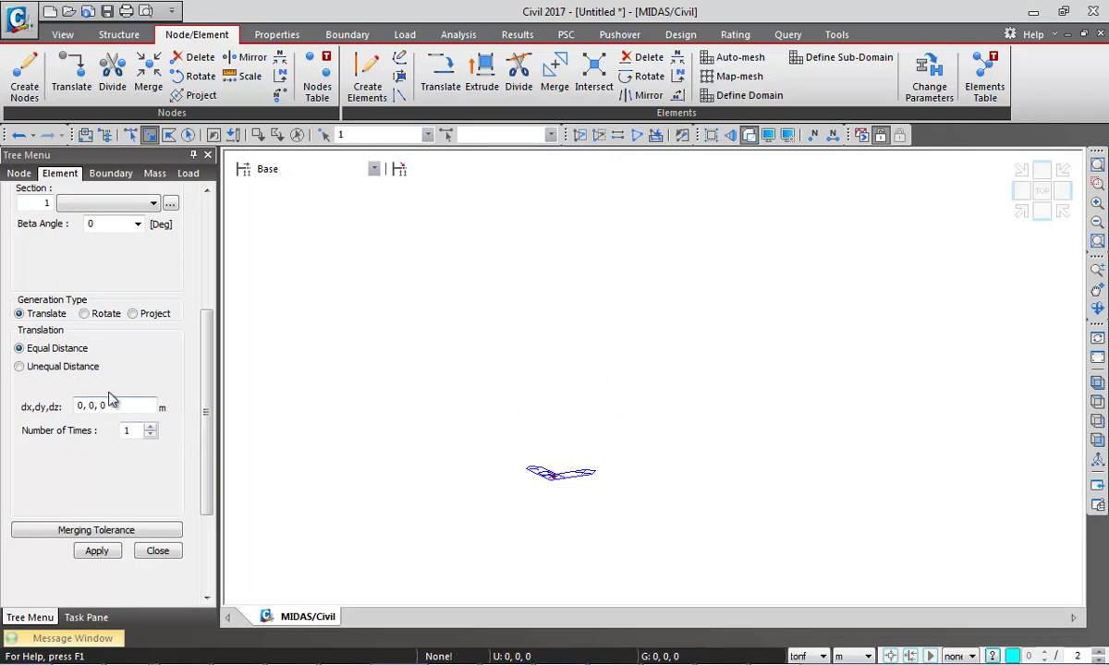
double_click(81, 406)
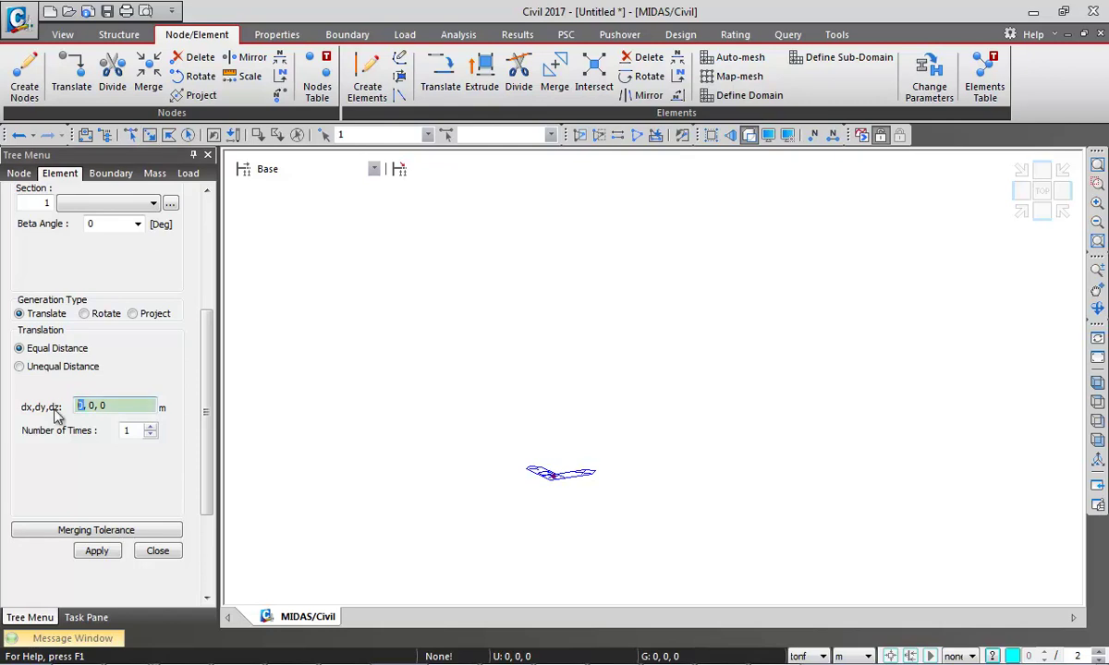
text(1)
key(Tab)
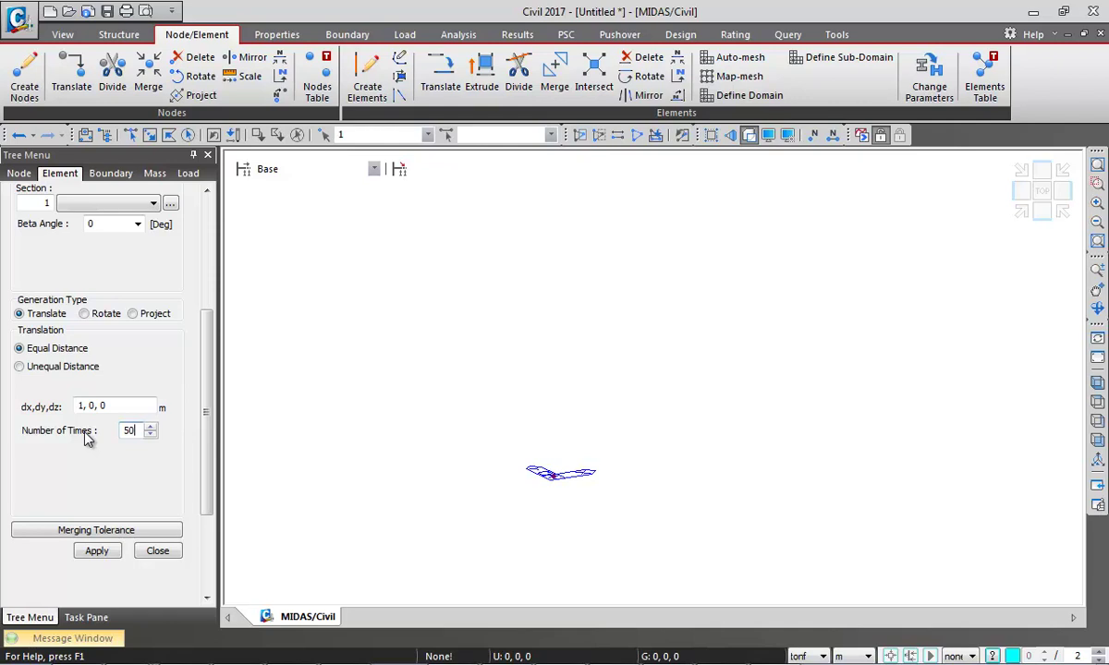
click(109, 552)
click(156, 554)
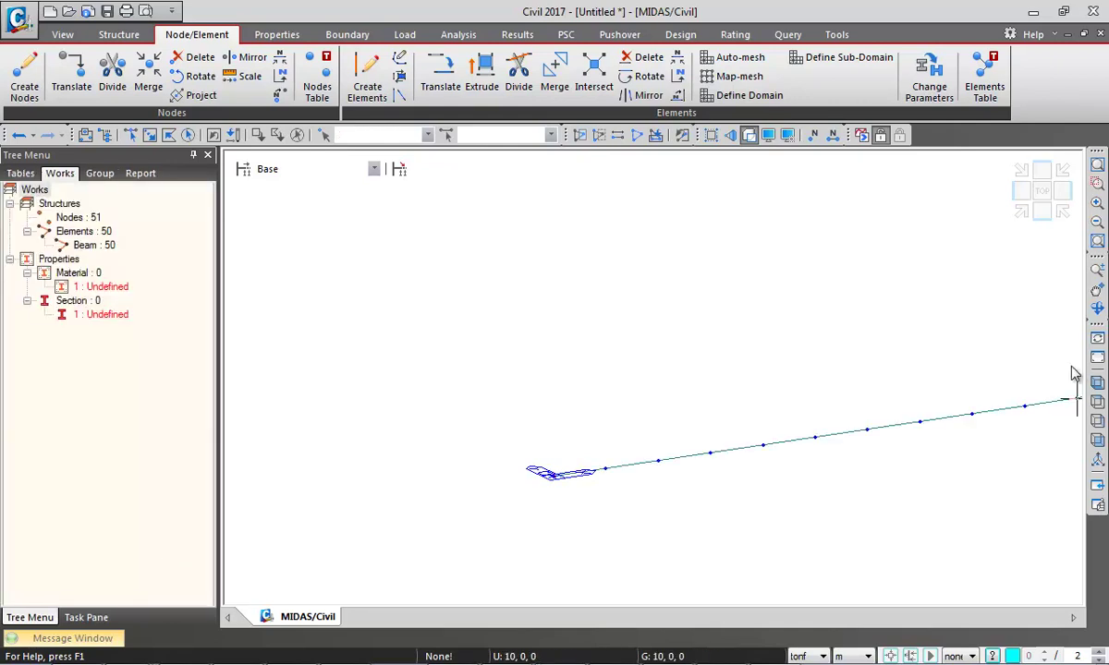
click(1095, 384)
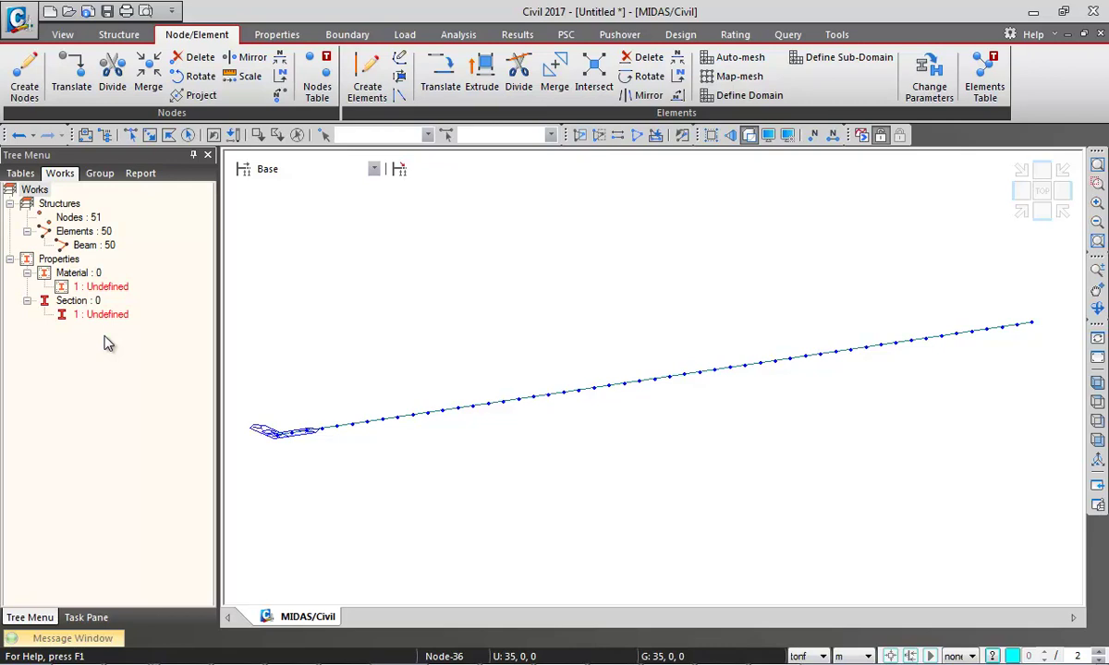
Open a new material definition, checking the node and beam entries in the works tree along the way
click(288, 35)
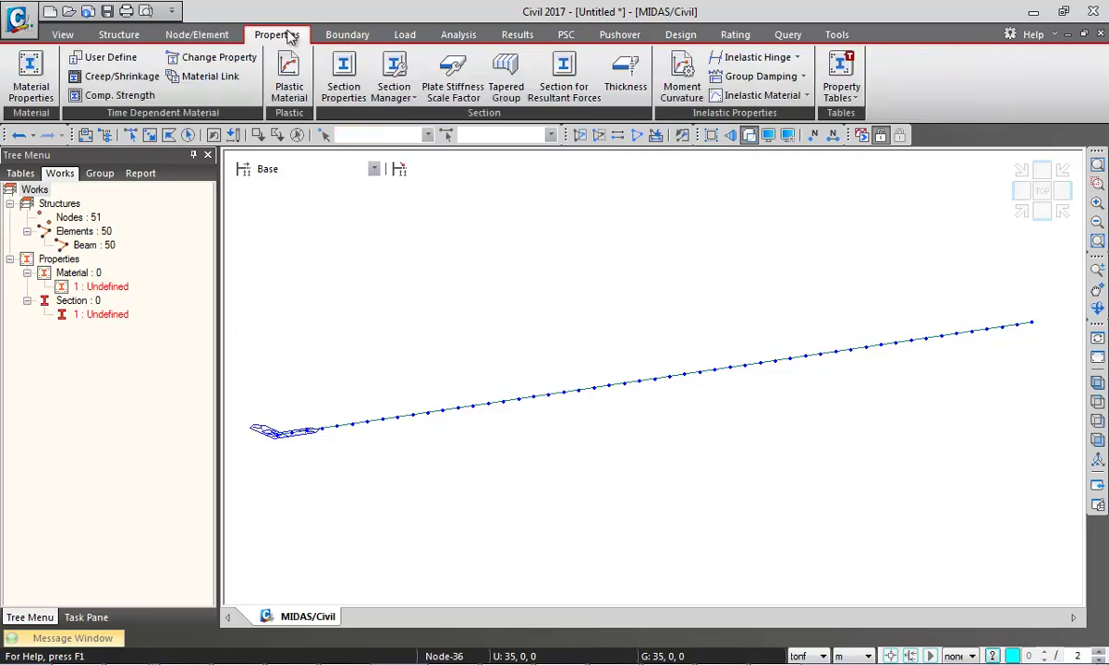
click(32, 74)
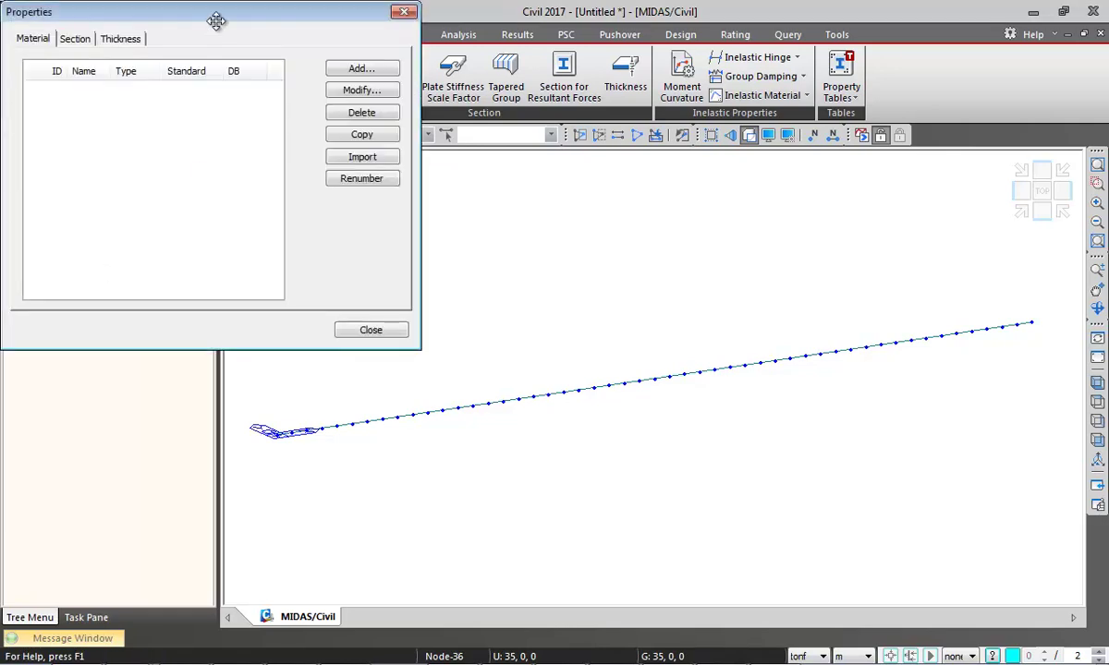
drag(215, 20, 532, 58)
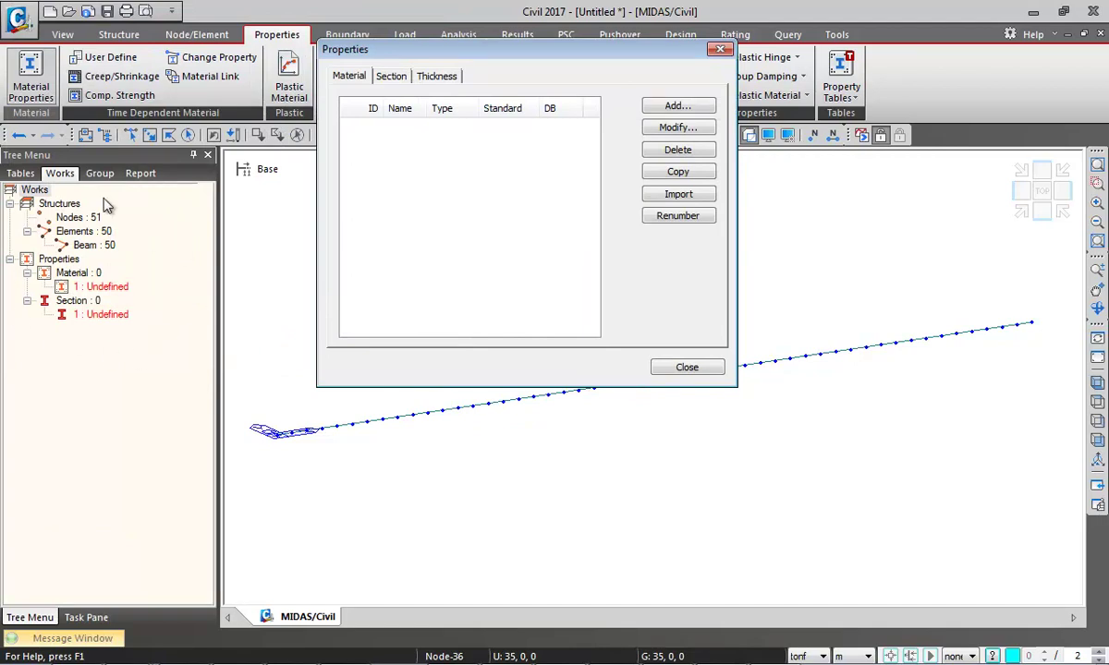
click(76, 218)
click(94, 246)
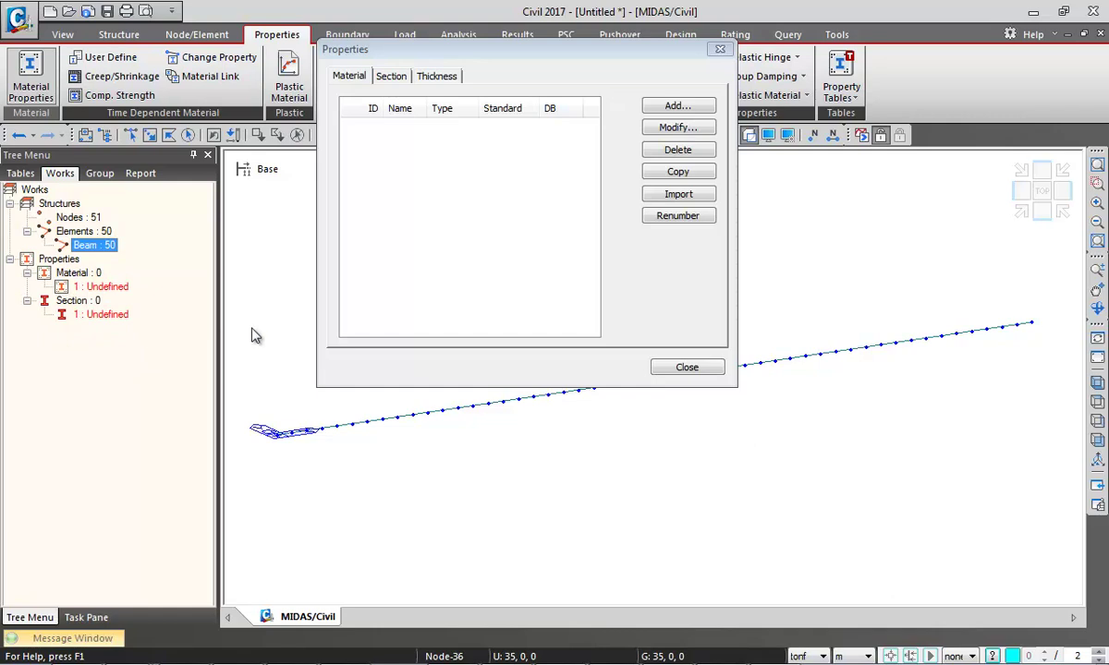
click(685, 109)
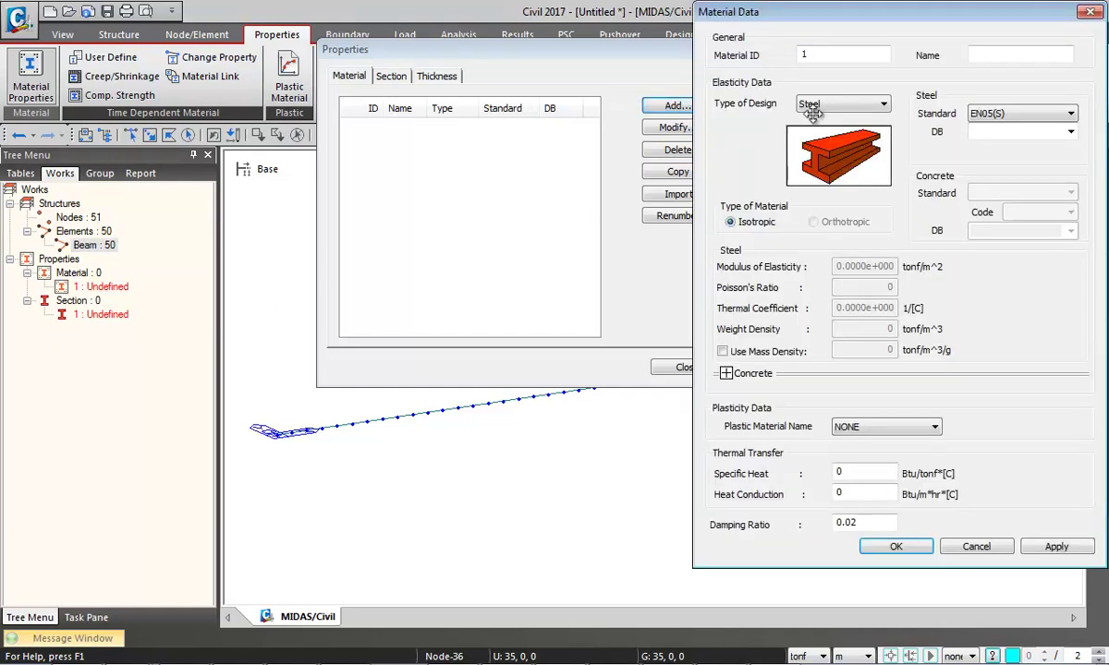
Try the SRC and User Defined design types, switching the material type to orthotropic and back to isotropic
click(874, 106)
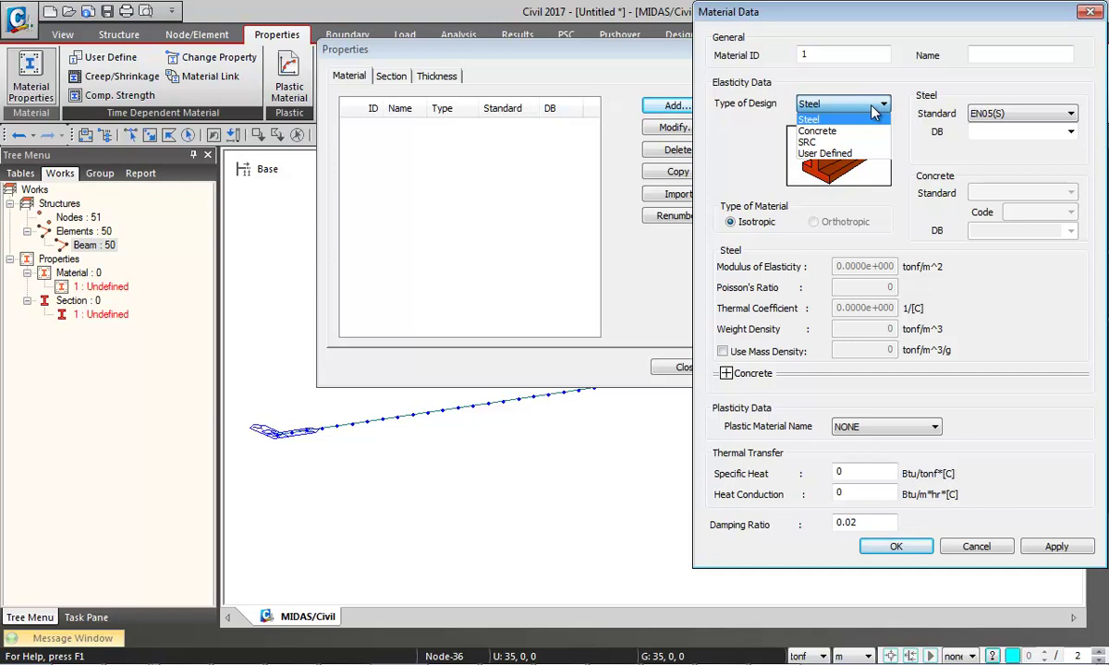
click(859, 142)
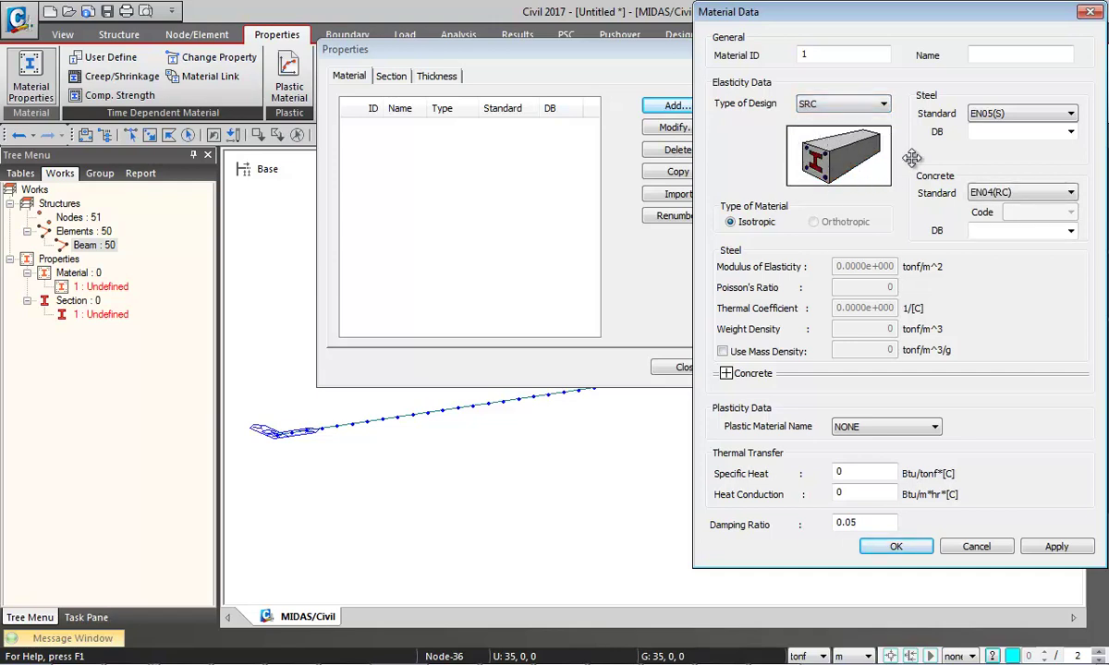
click(880, 106)
click(836, 154)
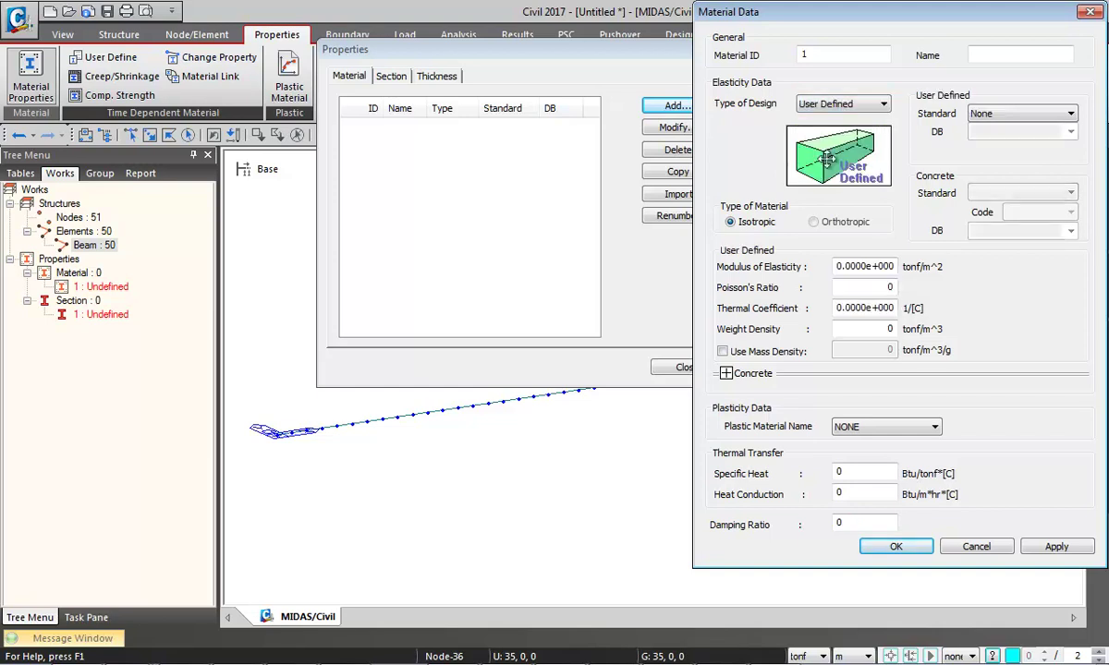
click(813, 222)
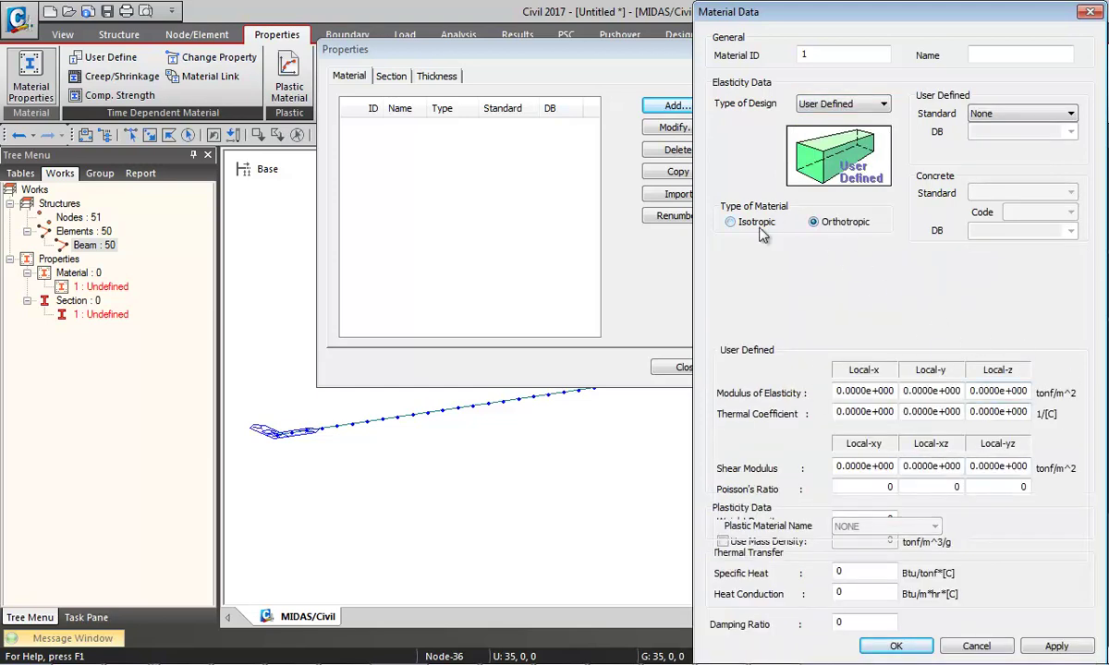
click(730, 222)
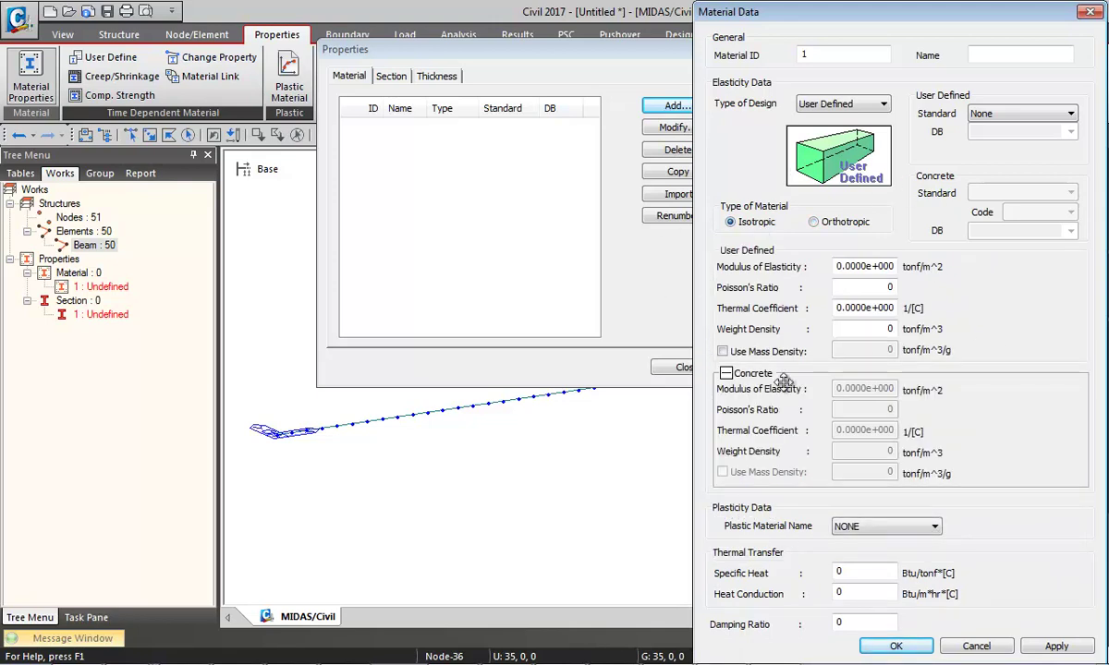
Define a concrete material from EN04(RC) grade C40/50, set its standard to None, and save it
click(857, 104)
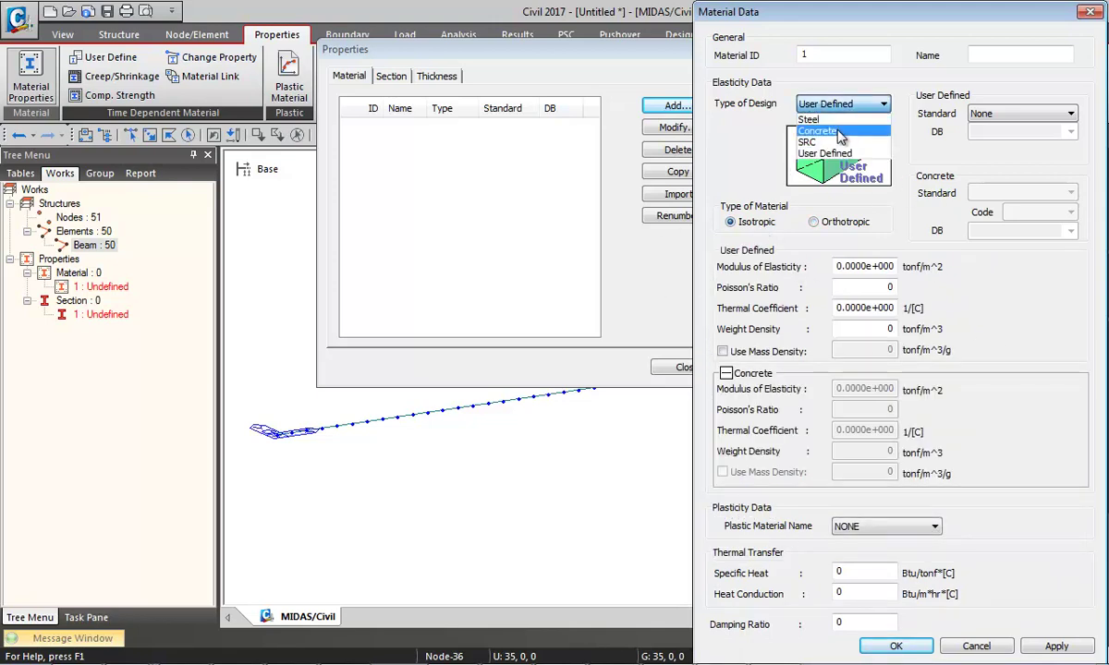
click(804, 130)
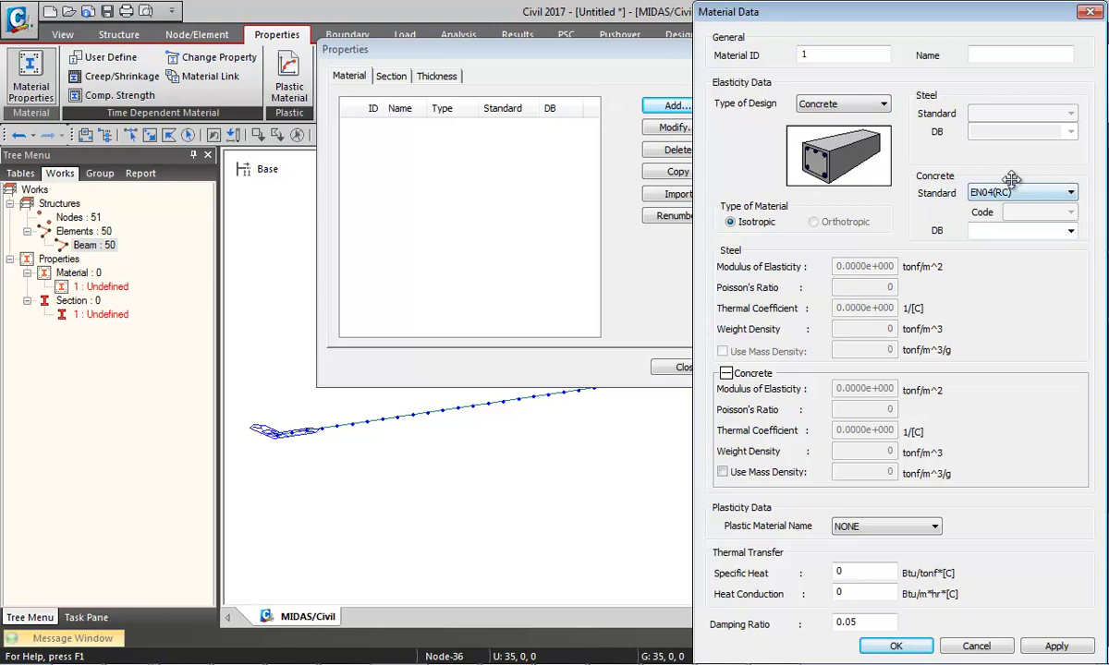
click(1071, 231)
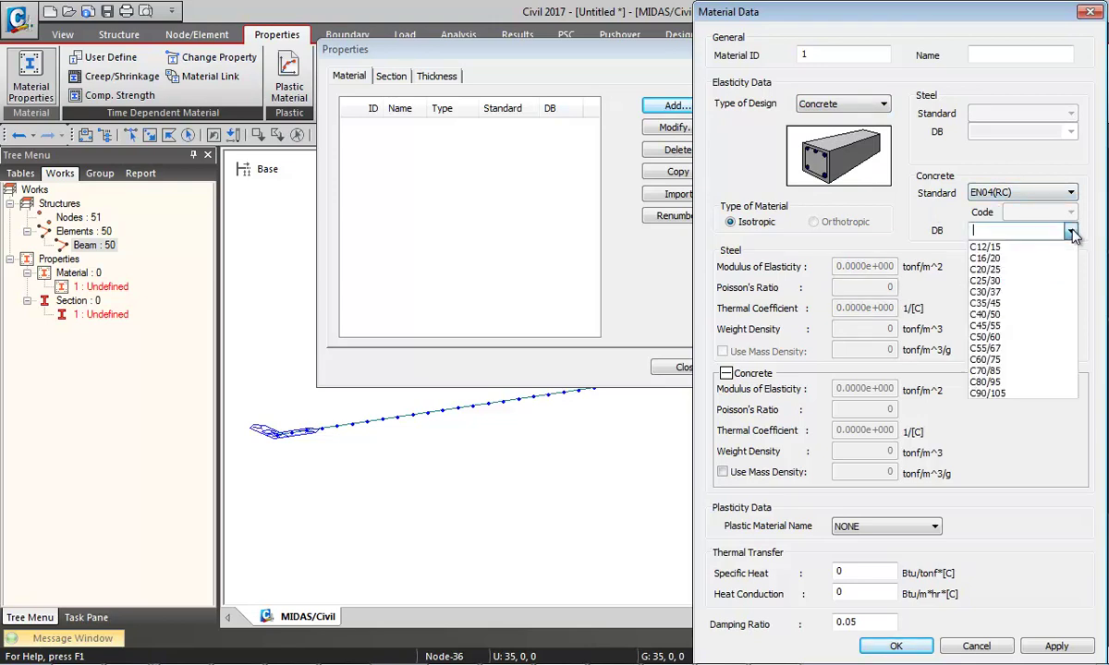
click(1032, 317)
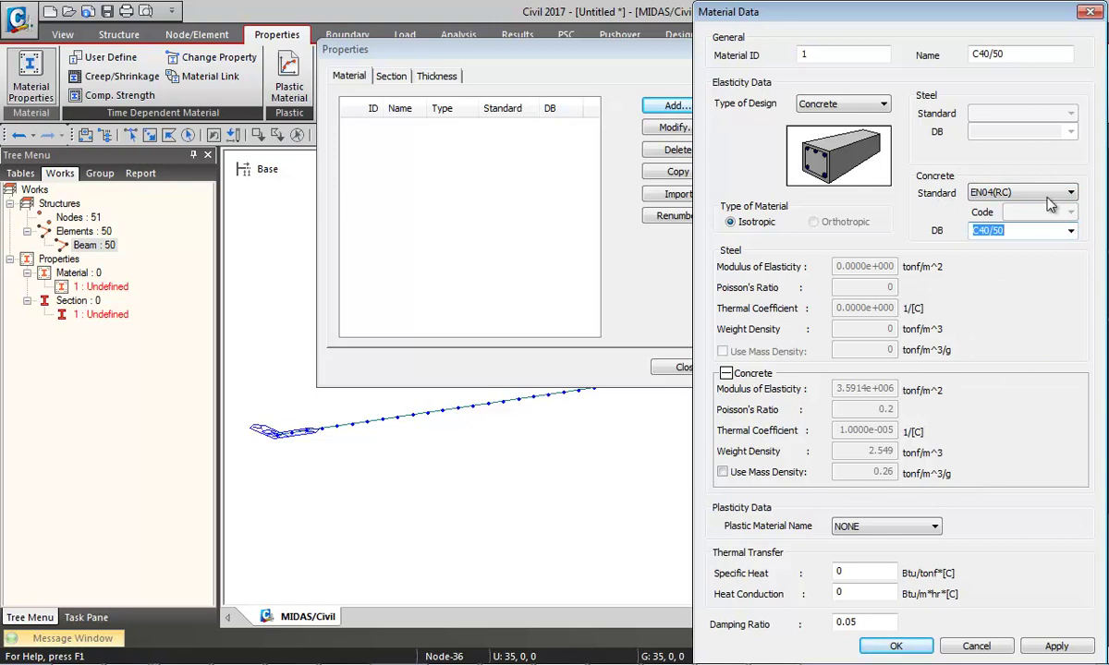
click(987, 192)
click(1012, 209)
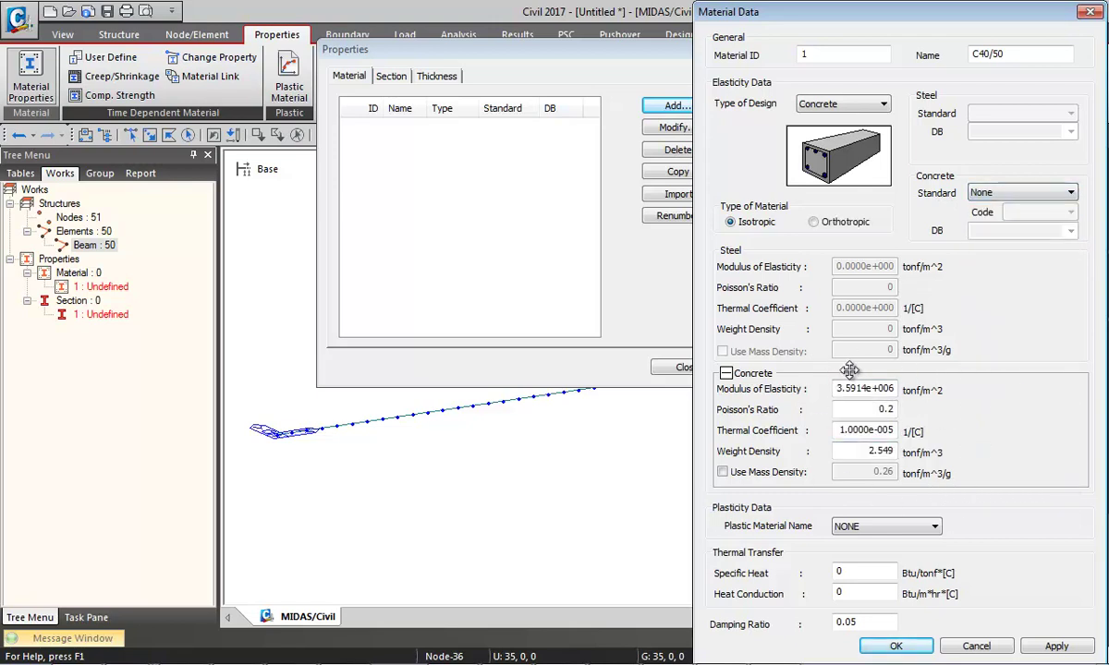
key(Return)
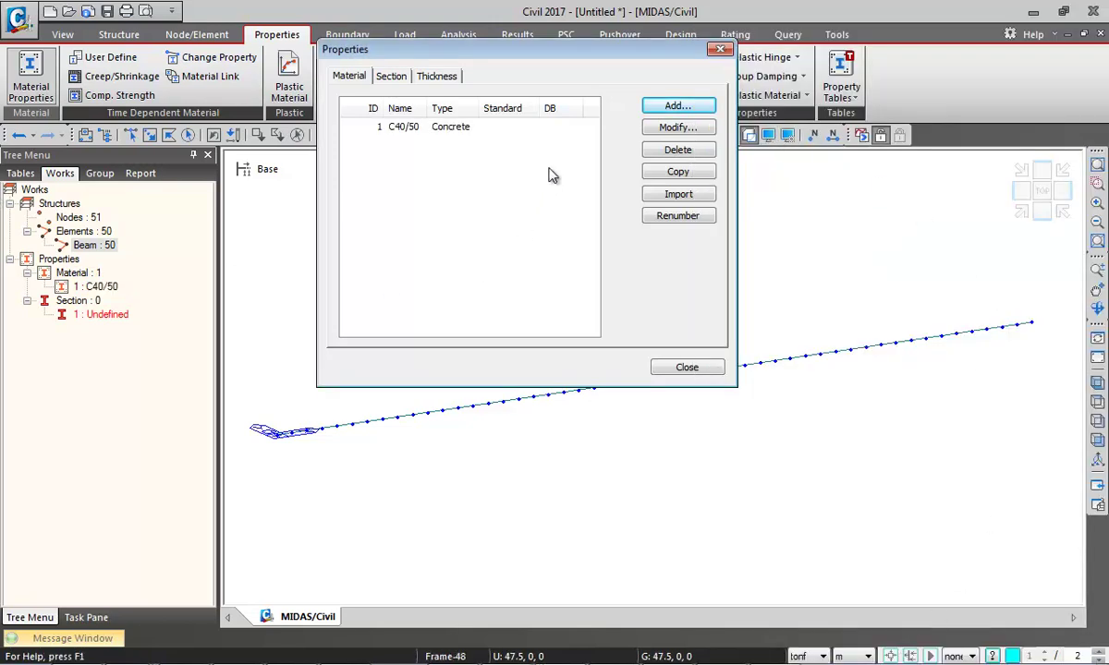
click(677, 368)
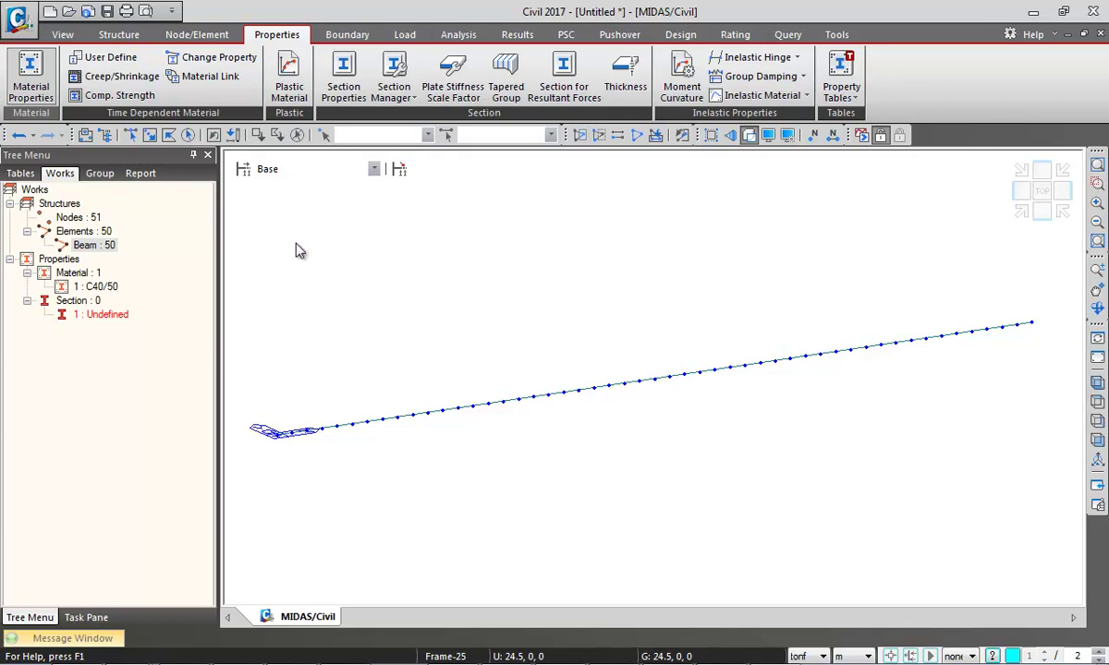
Start a new section definition and look through the available DB/User section shapes
click(340, 80)
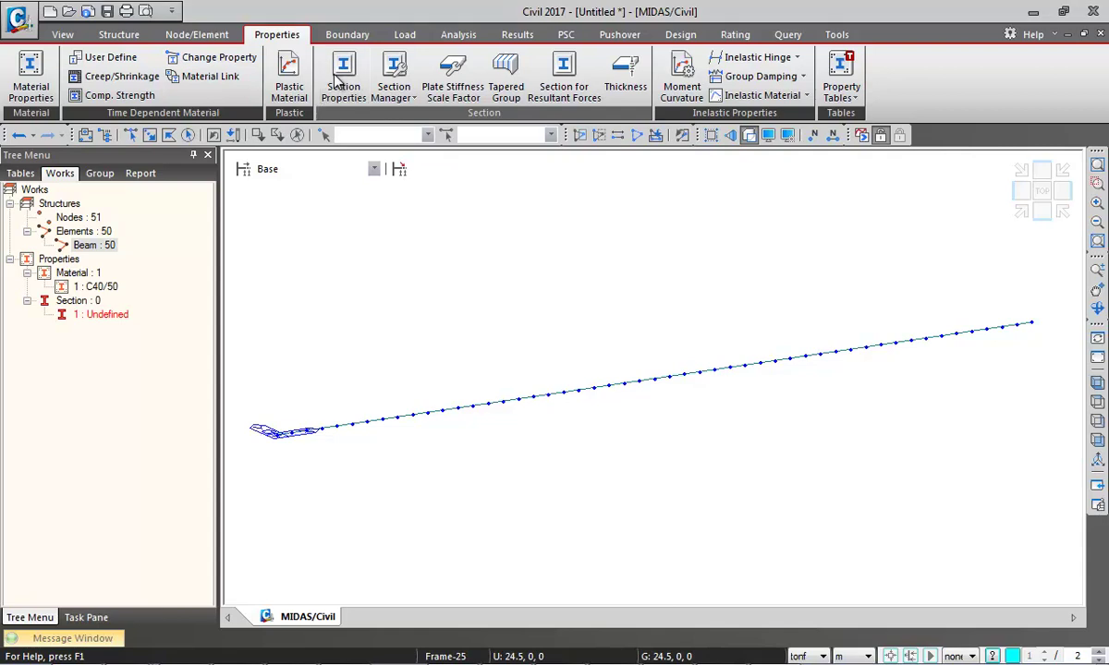
click(336, 74)
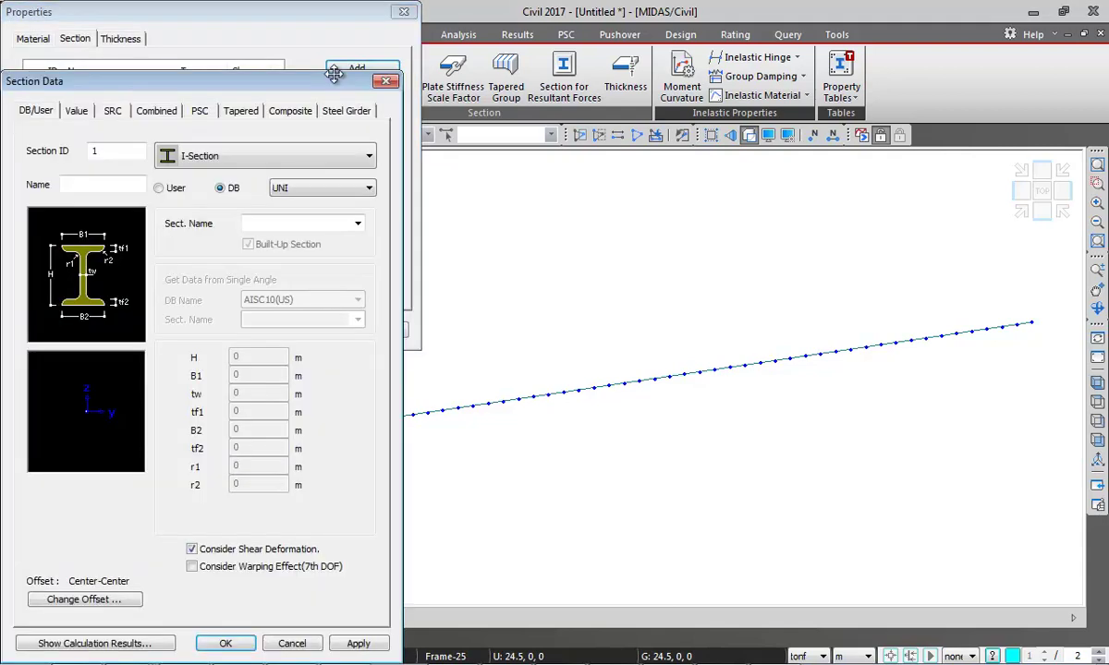
drag(306, 68, 677, 79)
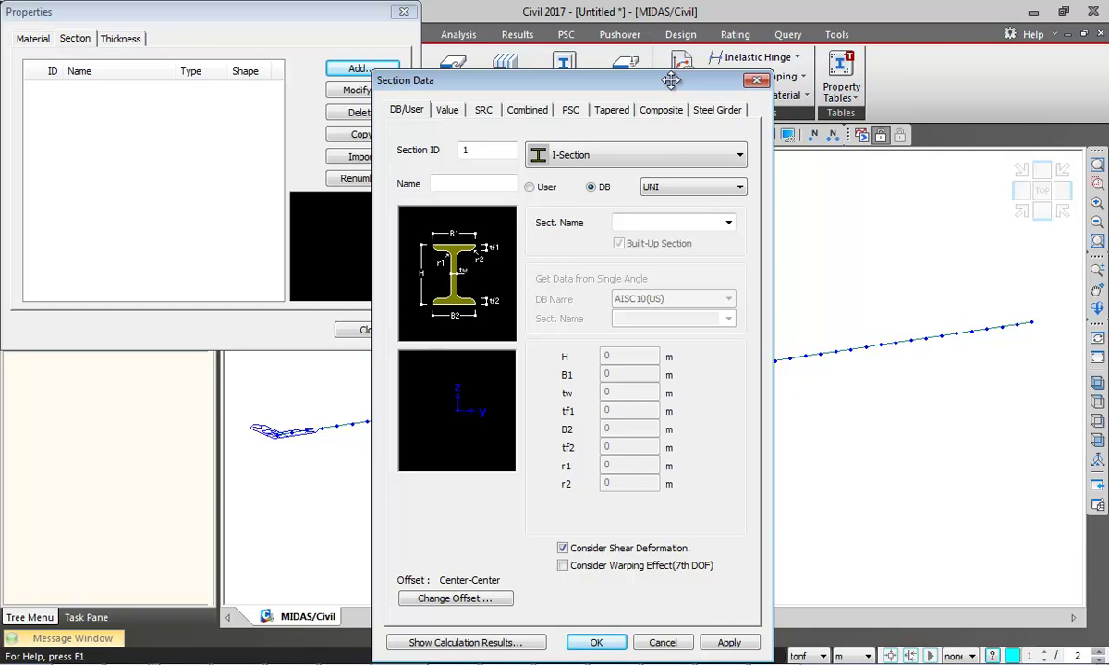
click(689, 155)
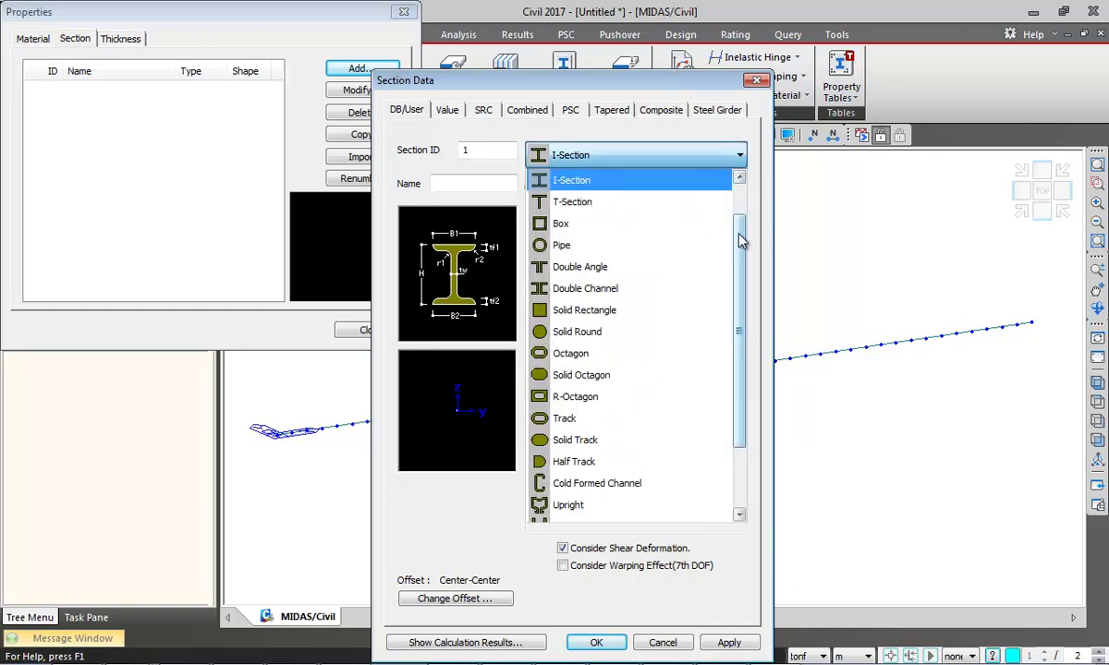
drag(741, 241, 748, 187)
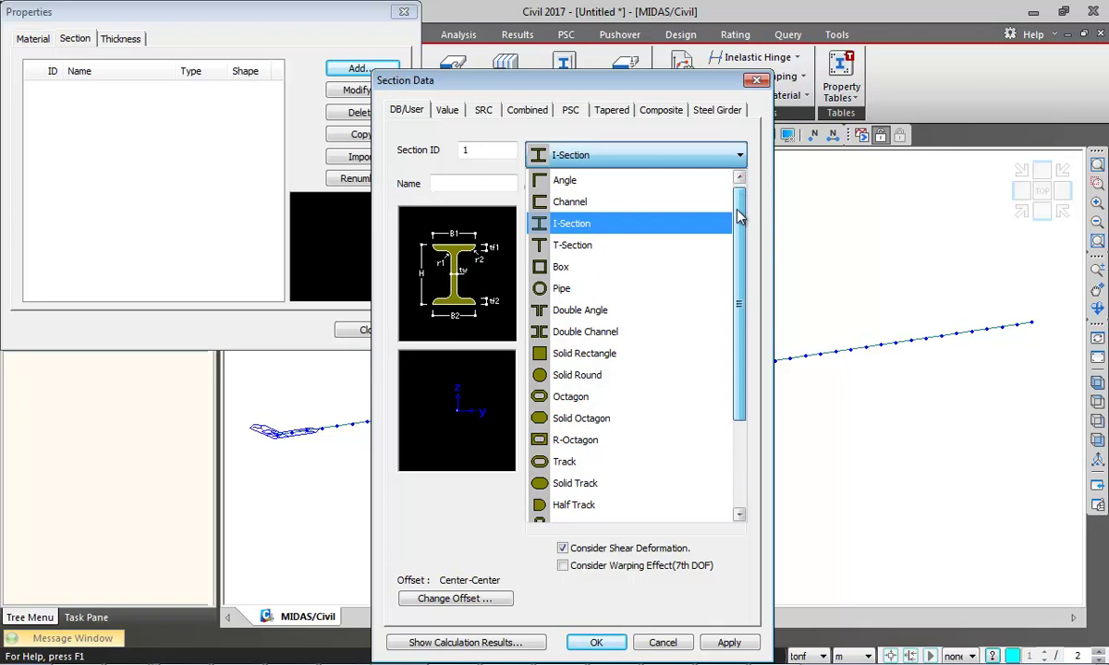
scroll(696, 204, down, 3)
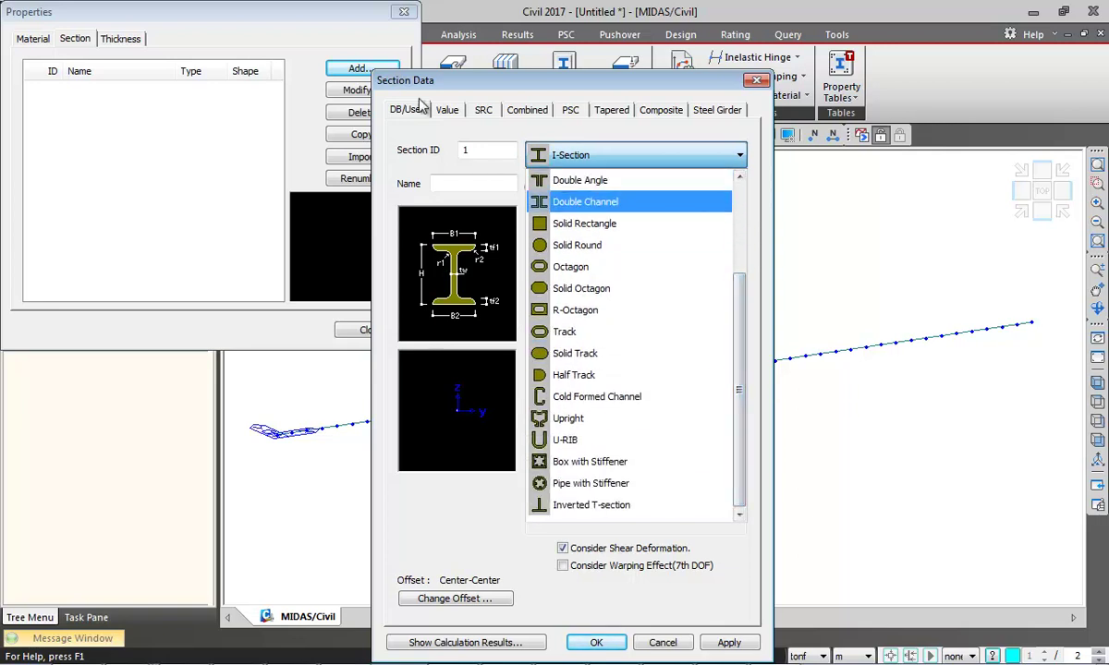
Try the General Section and Solid Rectangle shapes for a Value-type section and review their property fields
click(446, 112)
click(447, 111)
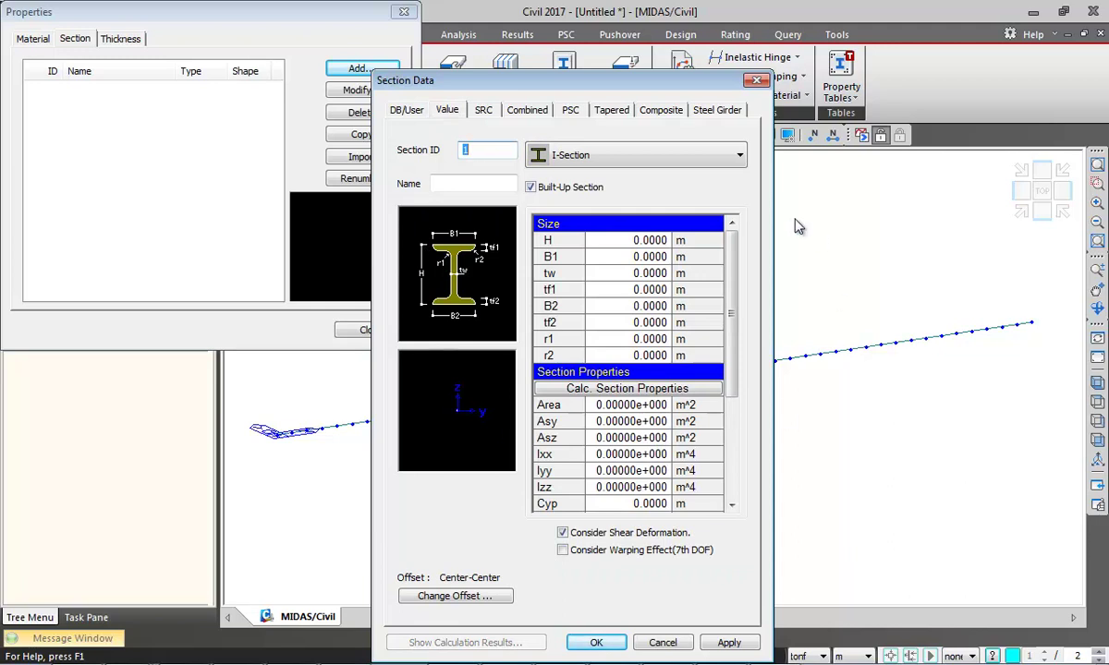
drag(727, 381, 731, 403)
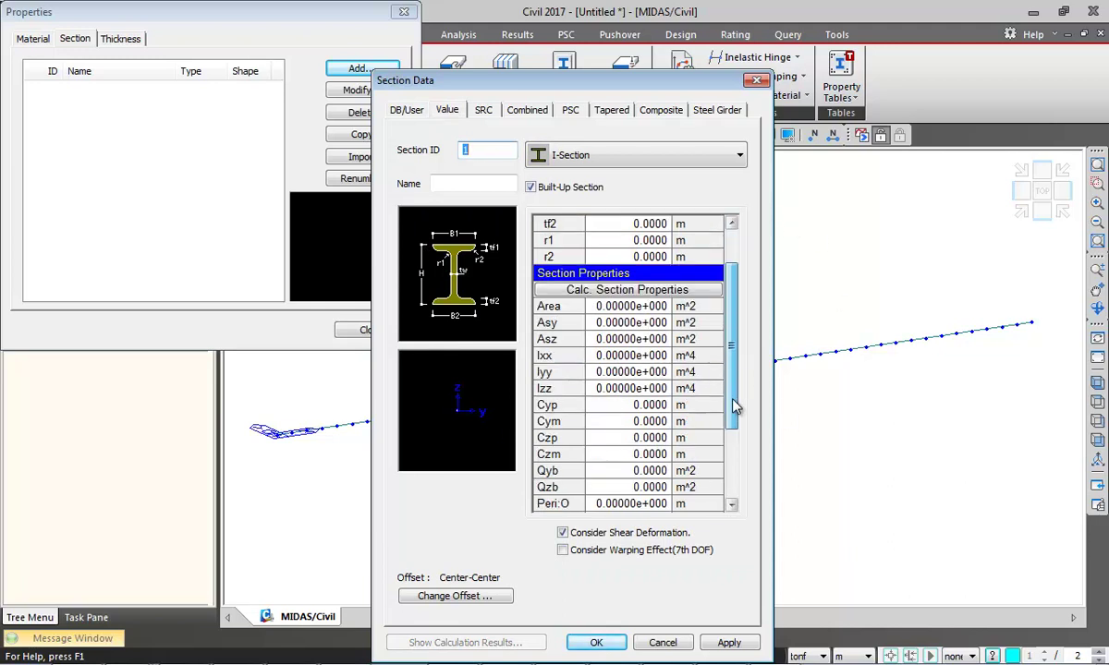
click(737, 156)
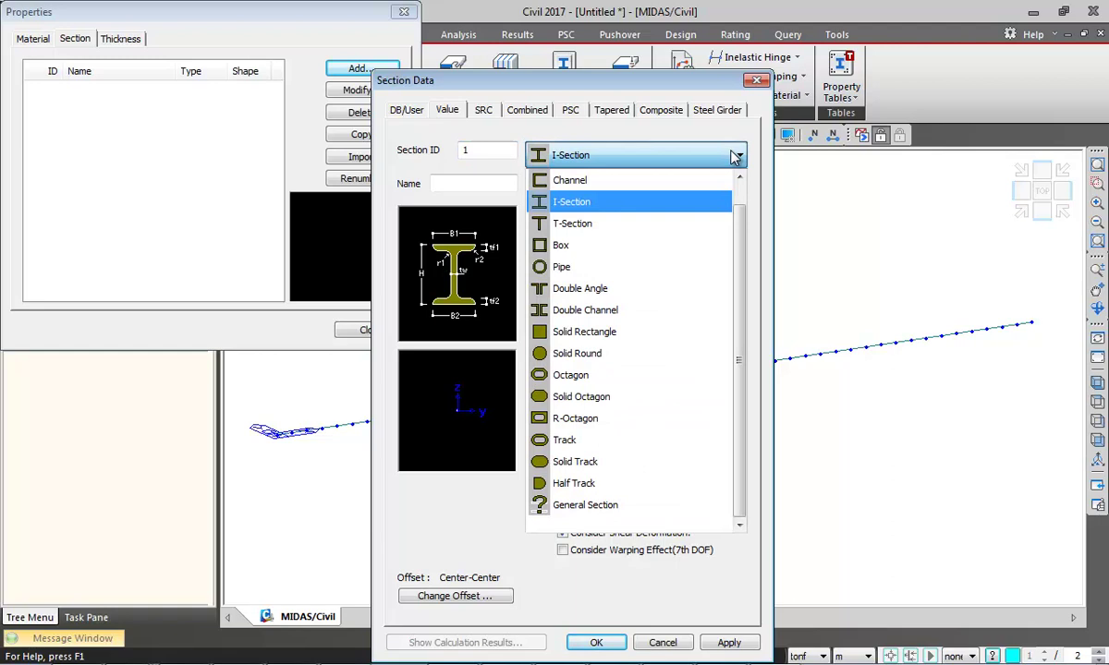
click(565, 505)
click(739, 157)
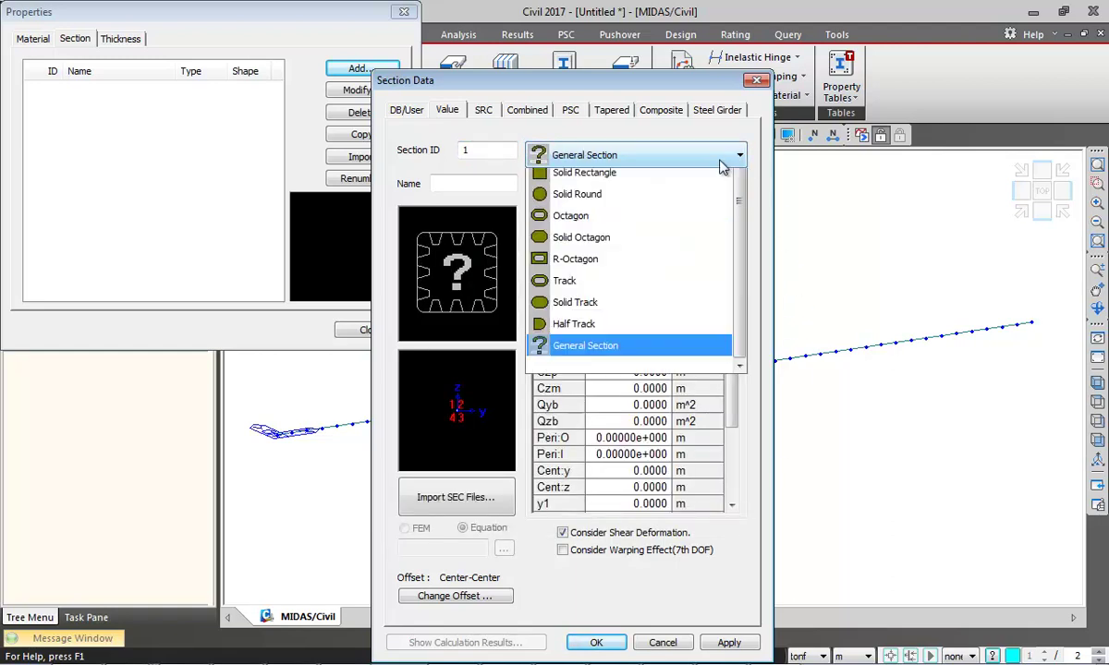
click(621, 329)
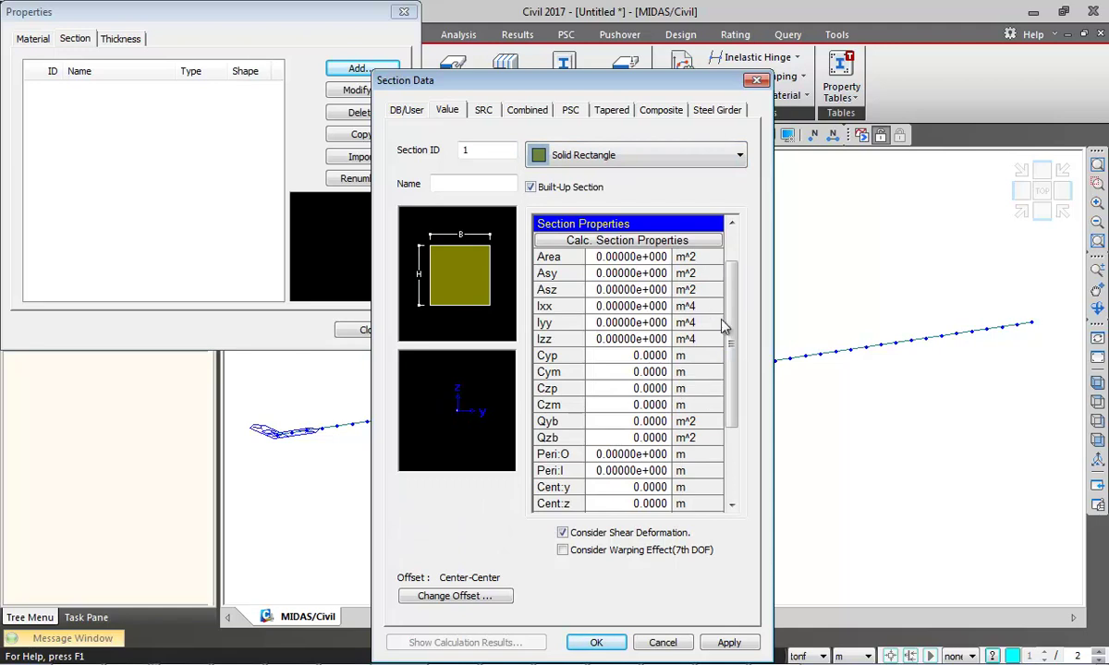
scroll(667, 322, up, 1)
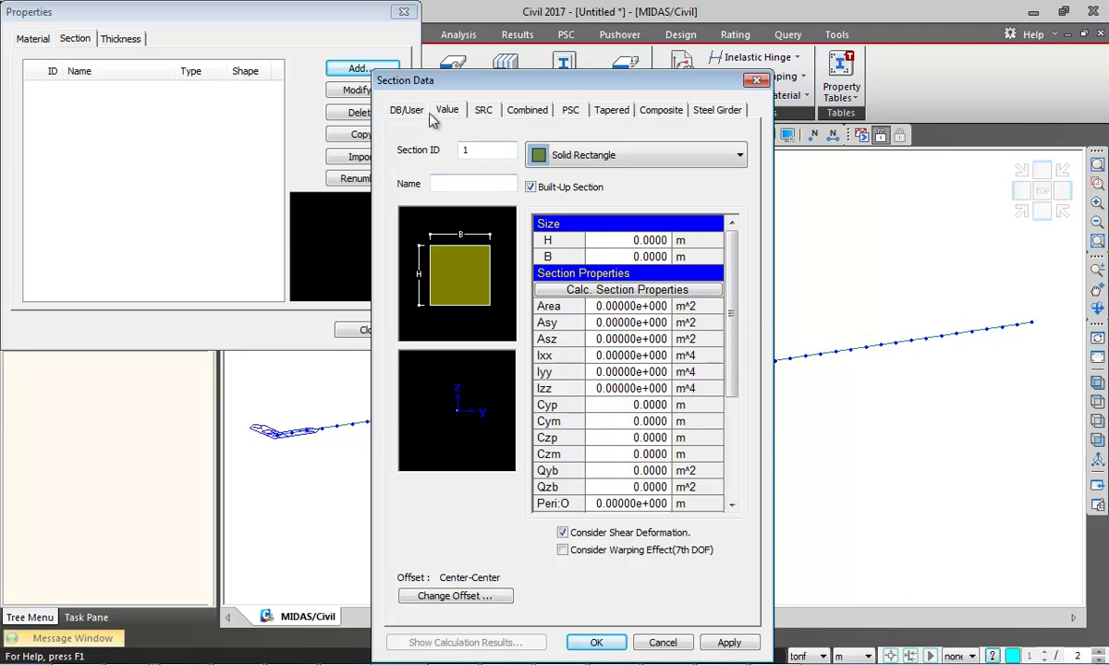
Review the SRC, Combined and PSC section types, including the list of PSC shapes
click(487, 111)
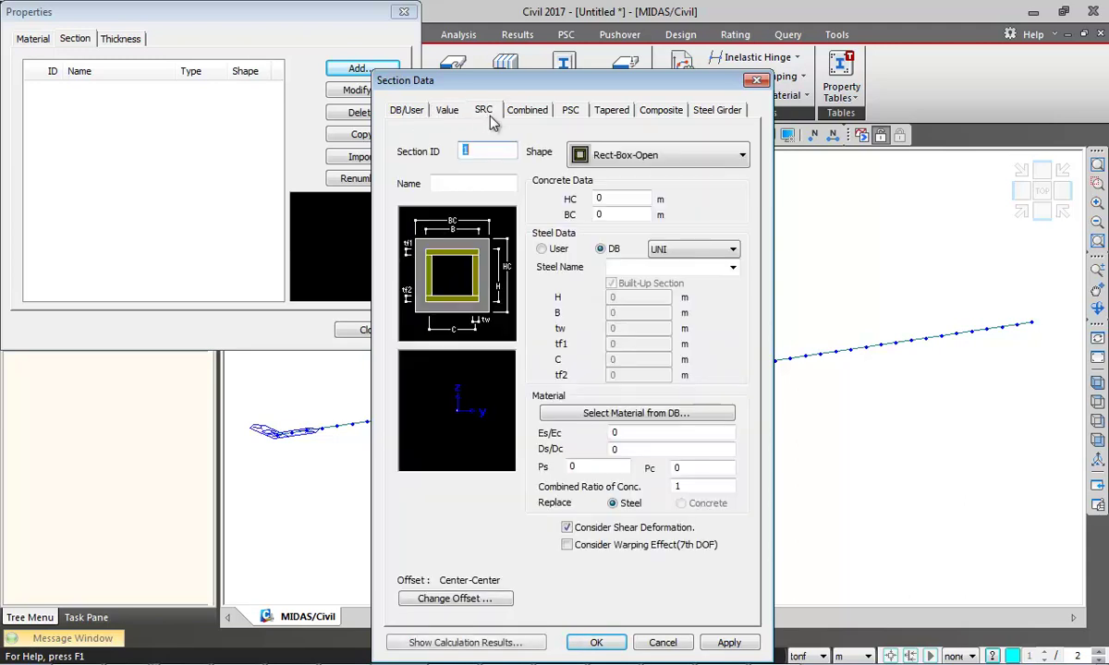
click(682, 157)
click(650, 154)
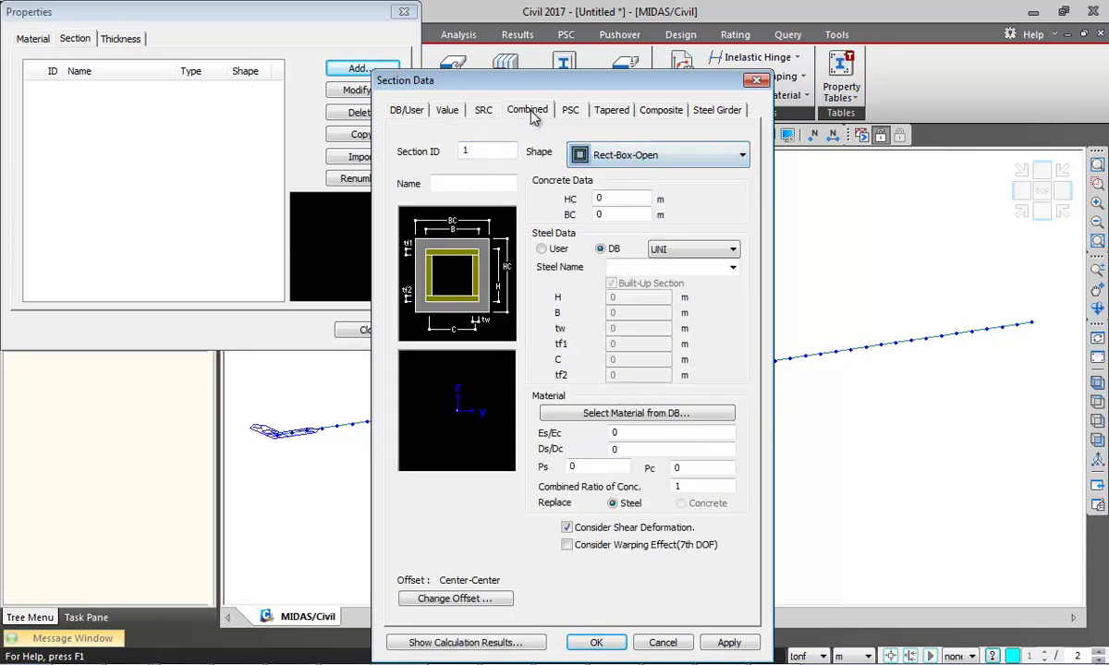
click(527, 110)
click(575, 112)
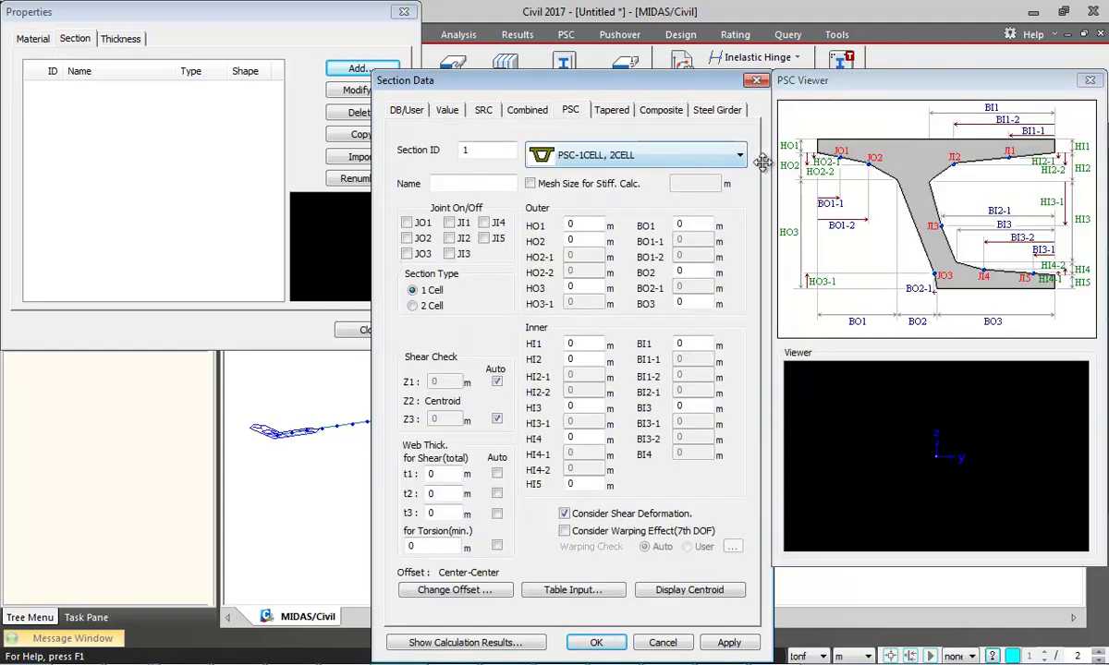
click(704, 159)
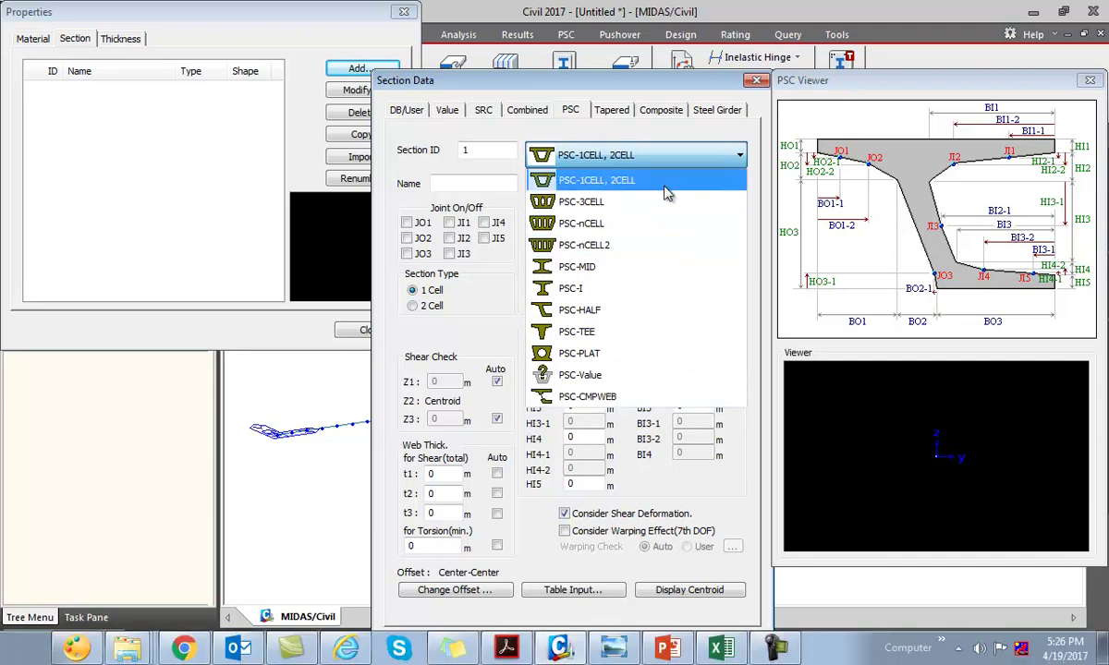
Look through the available shapes for Tapered sections
click(618, 111)
click(625, 110)
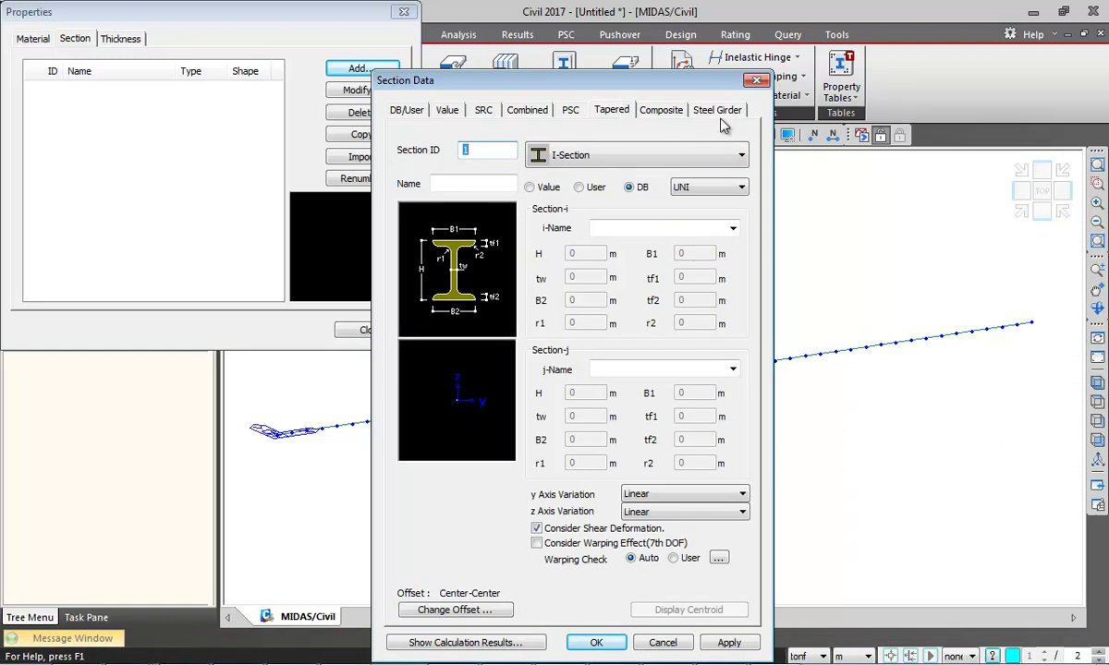
click(732, 156)
scroll(710, 342, down, 7)
scroll(700, 435, up, 7)
Review the Composite, Steel Girder and PSC section options and cancel the new section definition
click(649, 109)
click(657, 111)
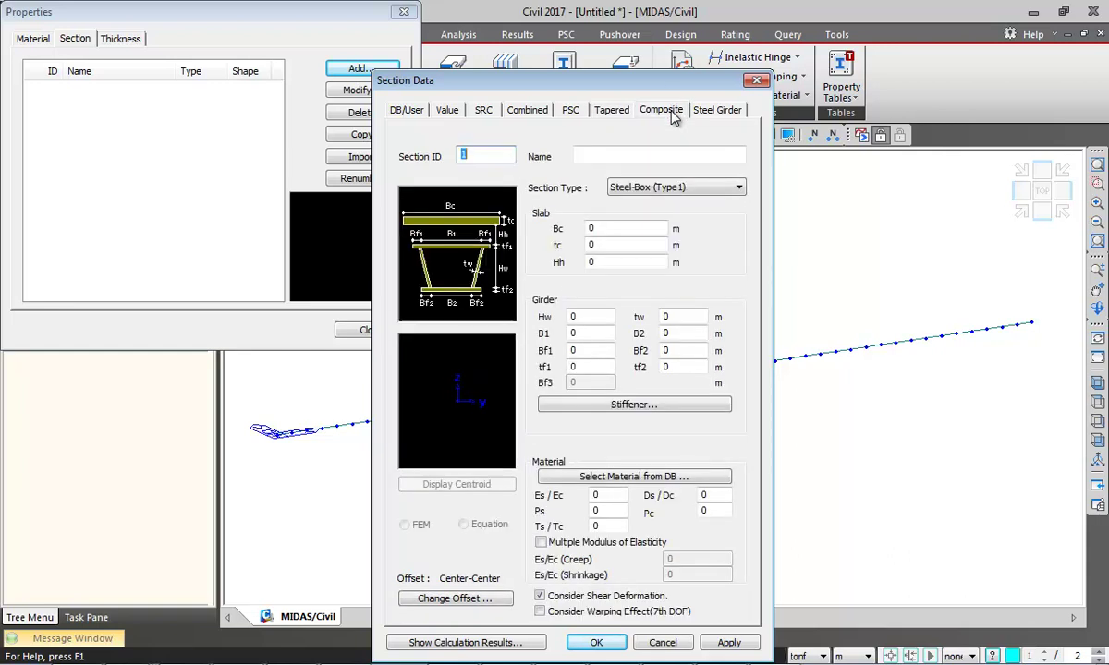
click(698, 187)
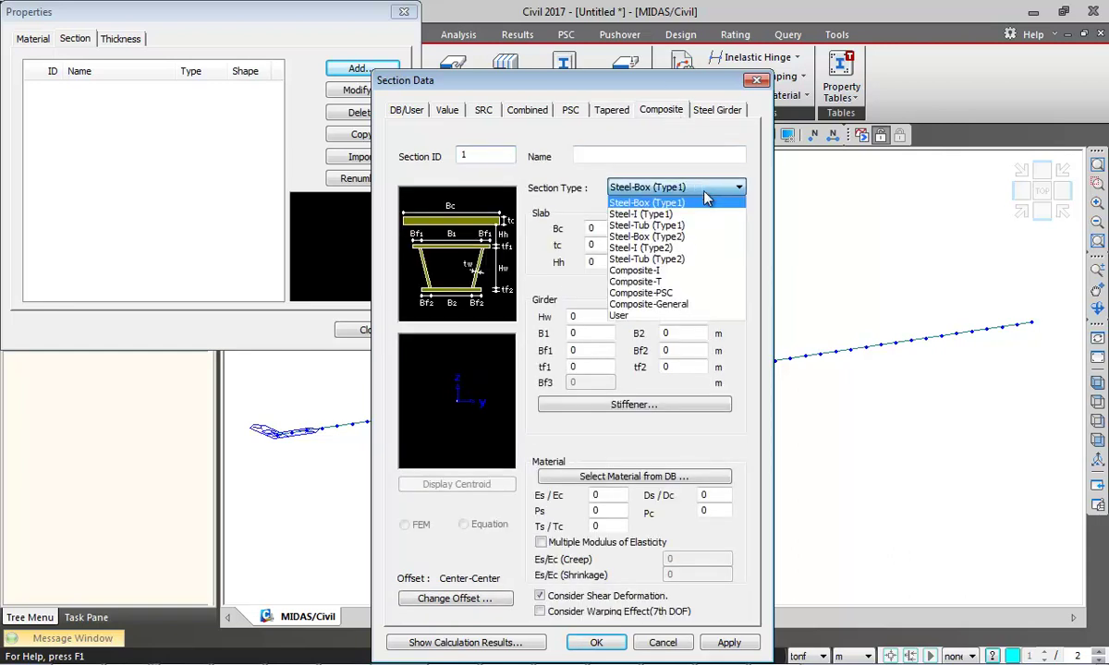
click(659, 293)
click(728, 111)
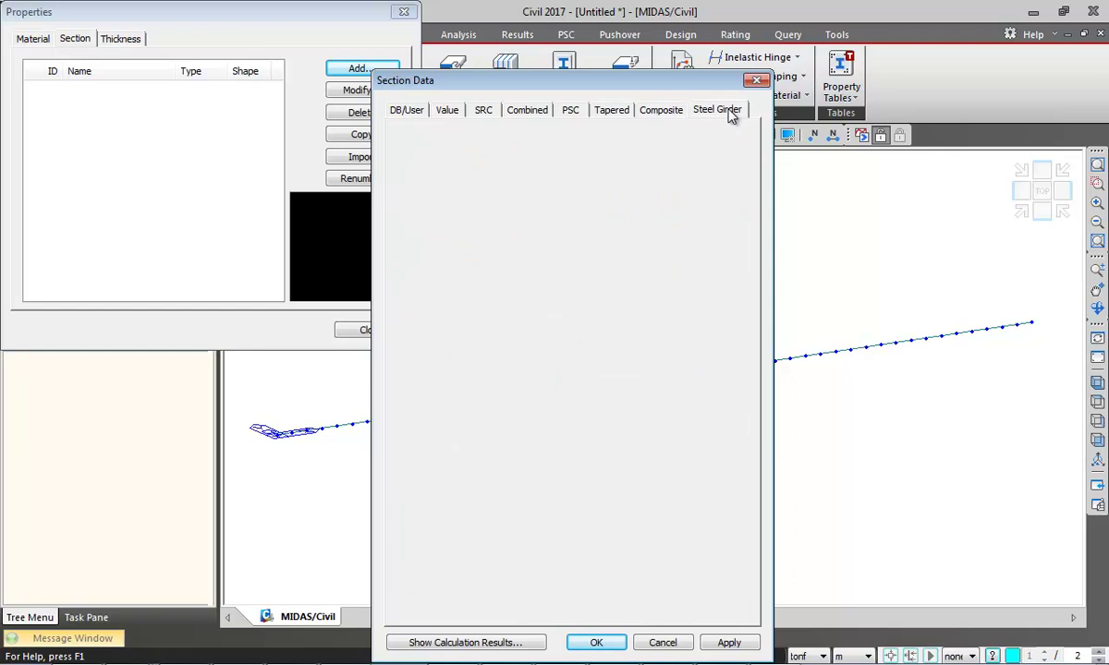
click(571, 112)
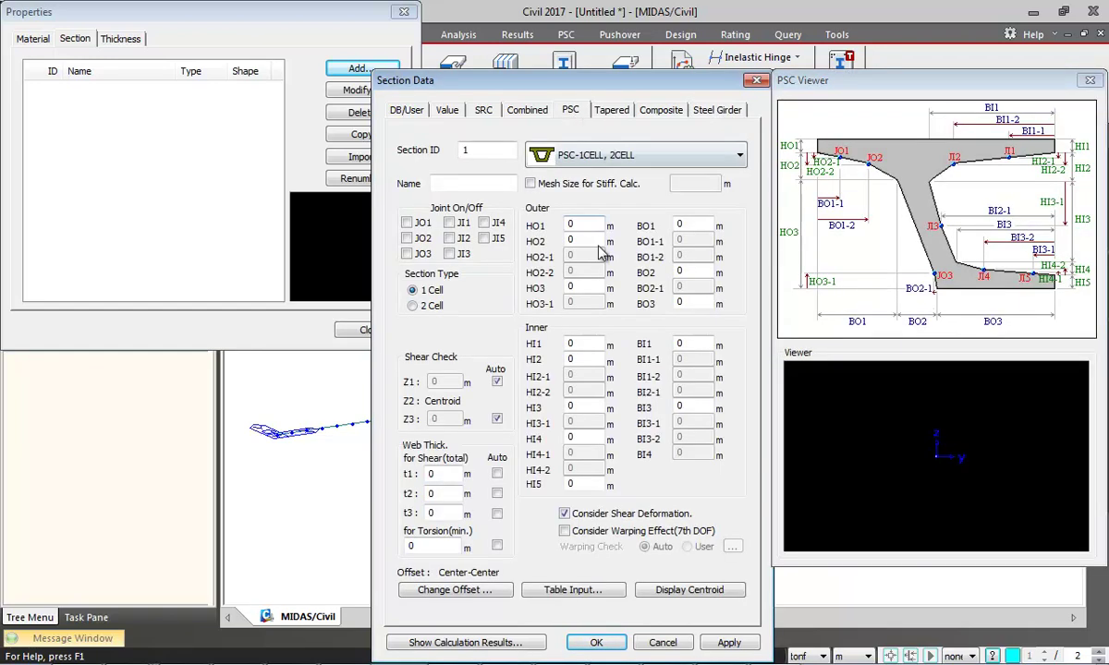
click(663, 642)
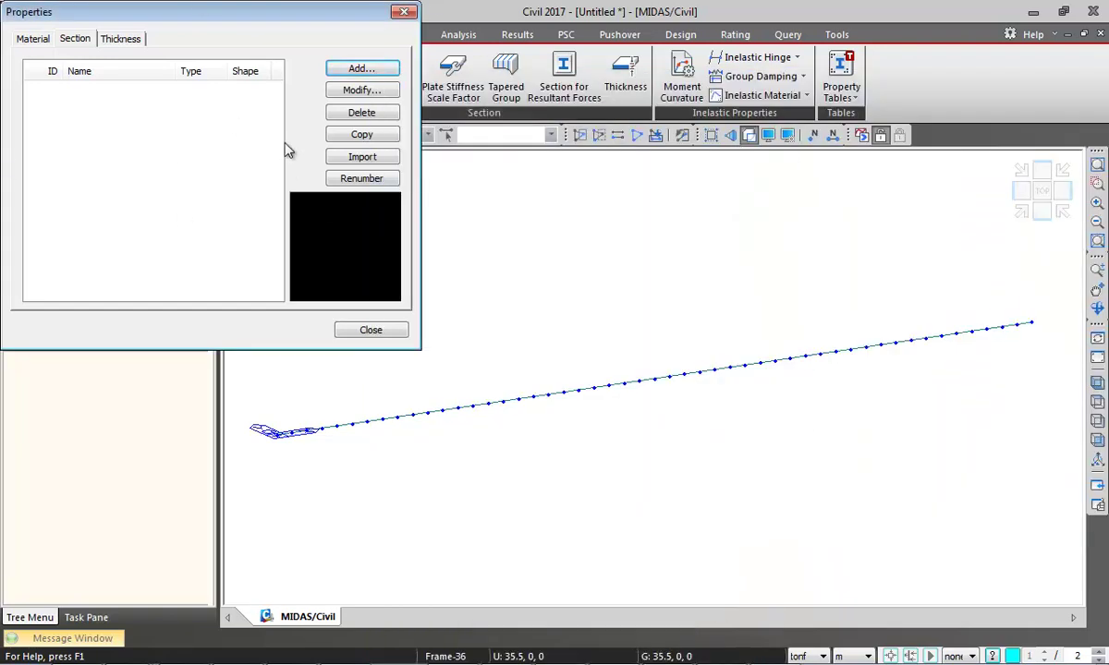
Import all sections from Dual.mcb with their existing IDs kept, and close the section properties
click(362, 156)
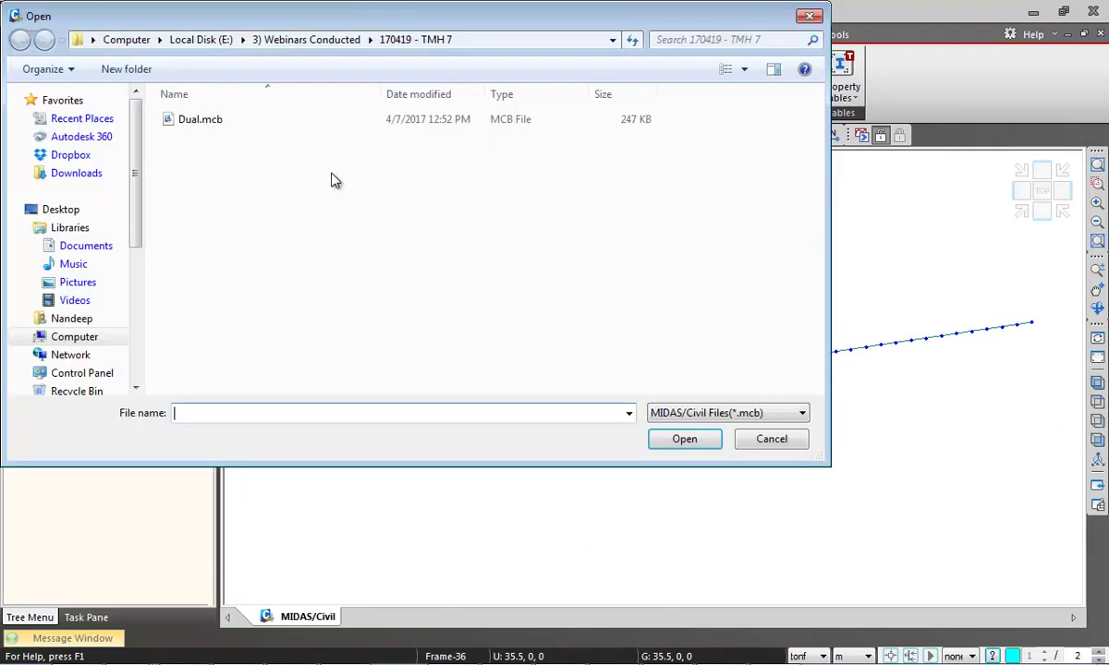
click(213, 120)
click(693, 440)
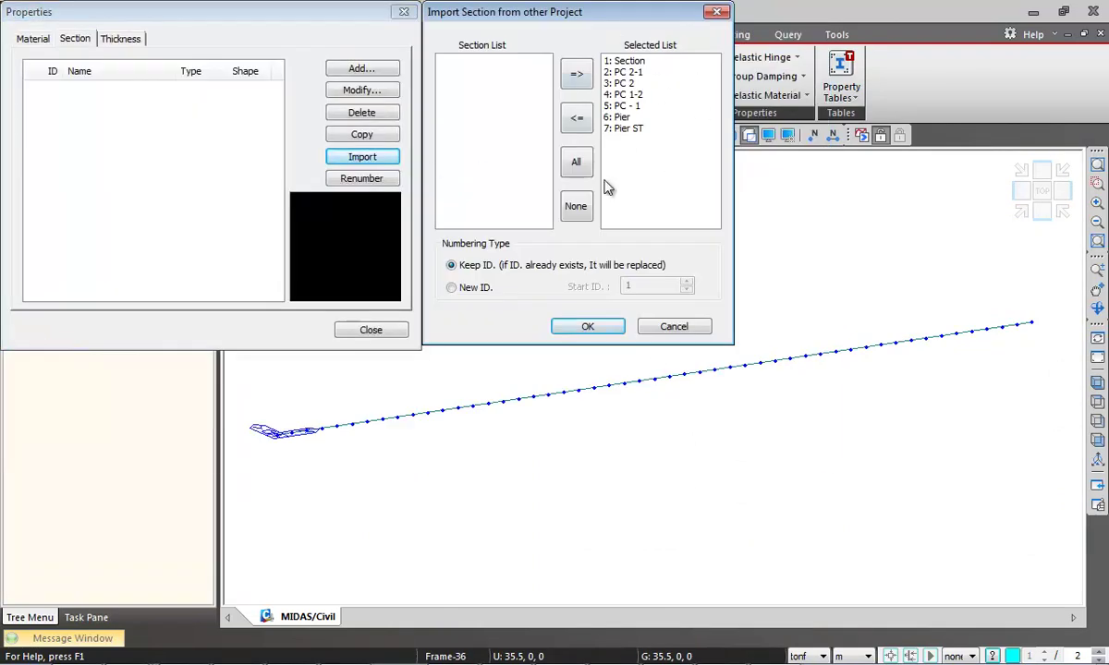
click(594, 325)
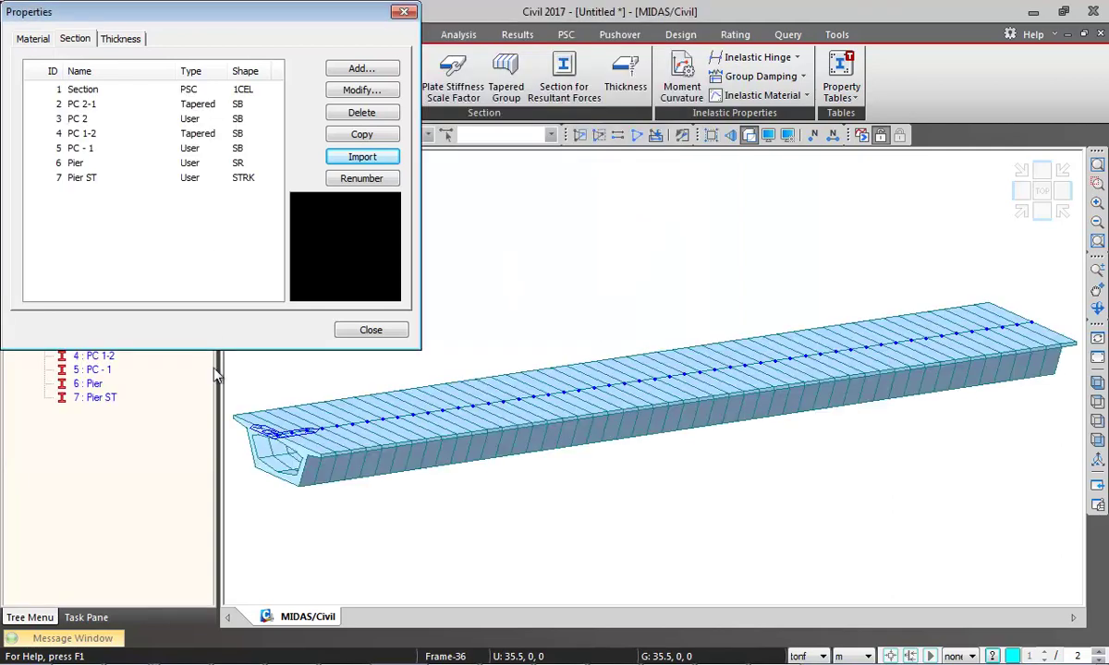
click(379, 329)
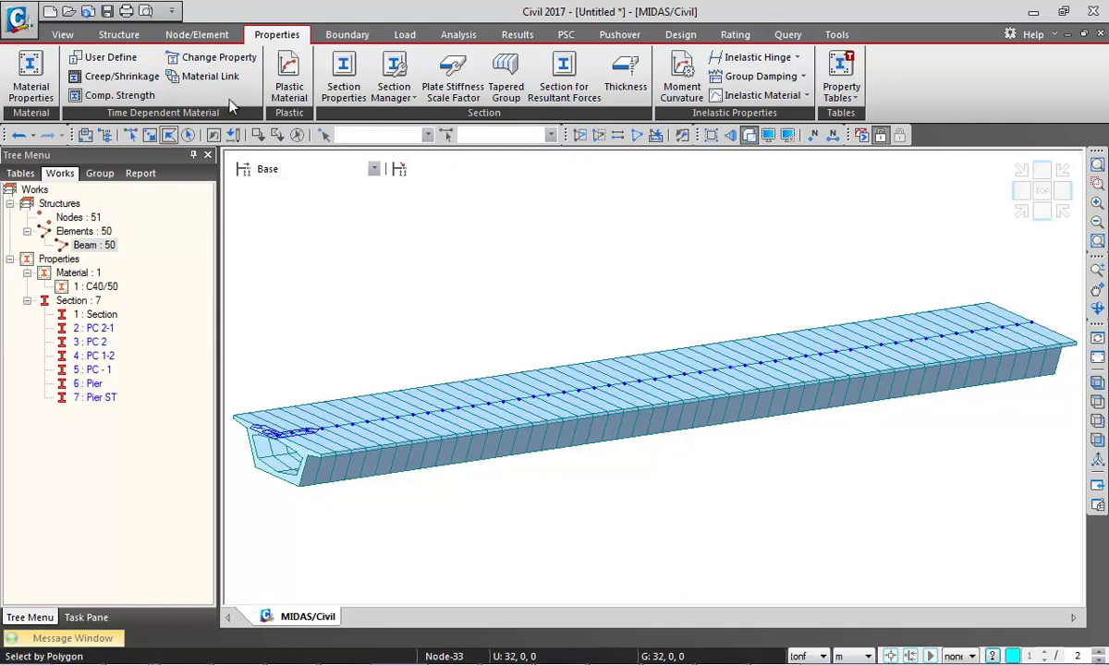
Assign a support to the beam's first node, restraining Dx, Dy, Dz, Rx, Rz and Rw with Ry left free
click(351, 37)
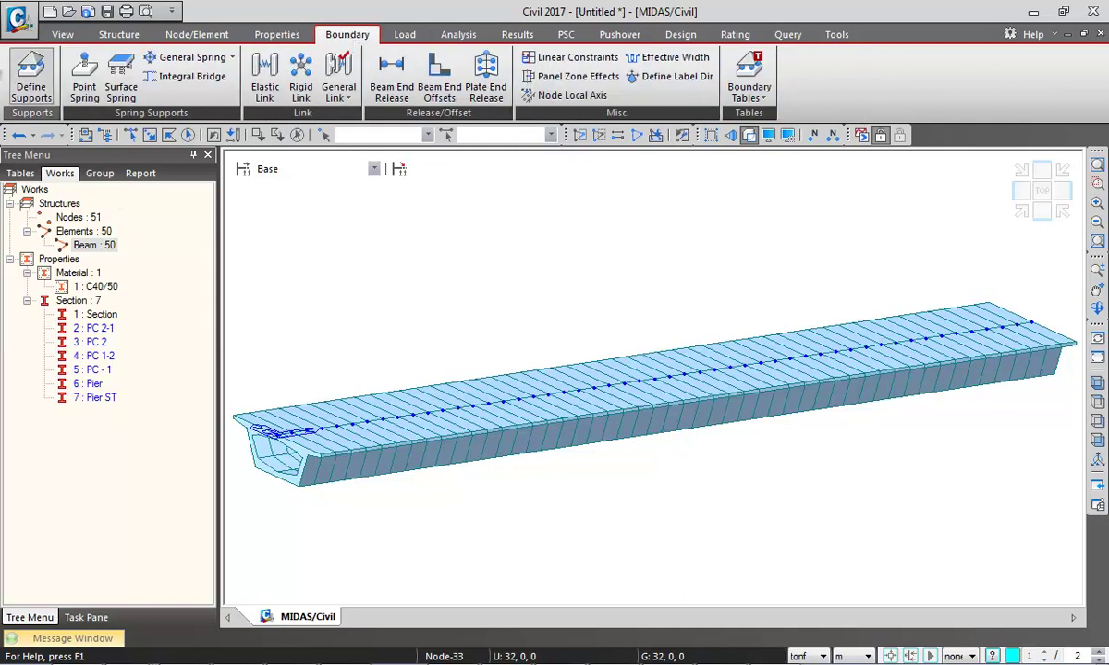
click(44, 76)
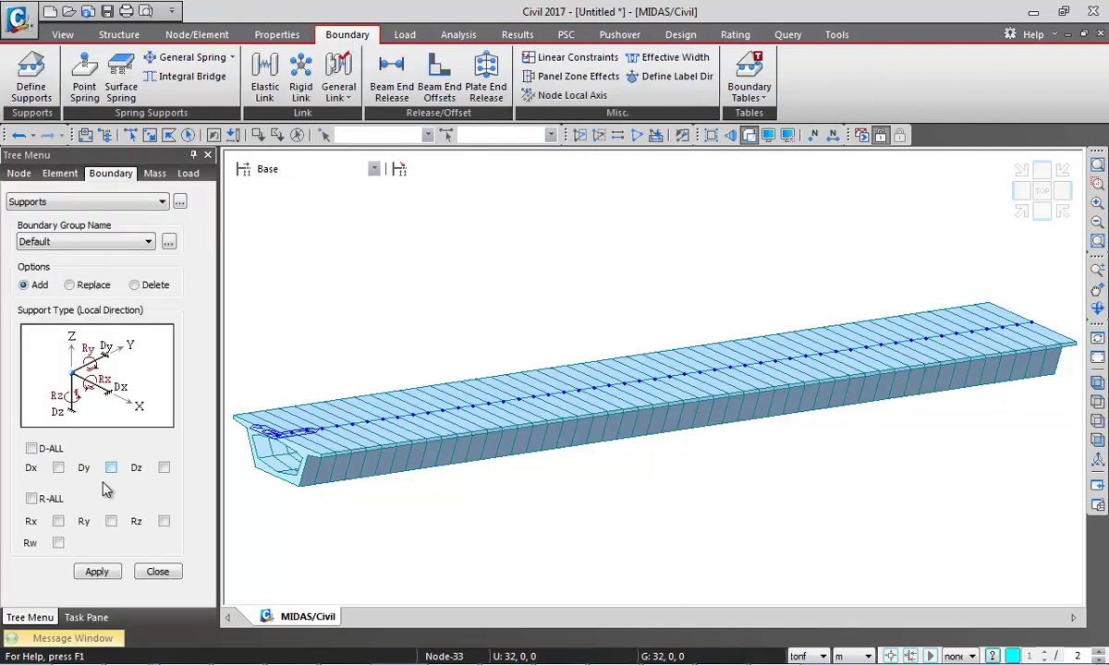
click(278, 435)
click(52, 449)
click(44, 498)
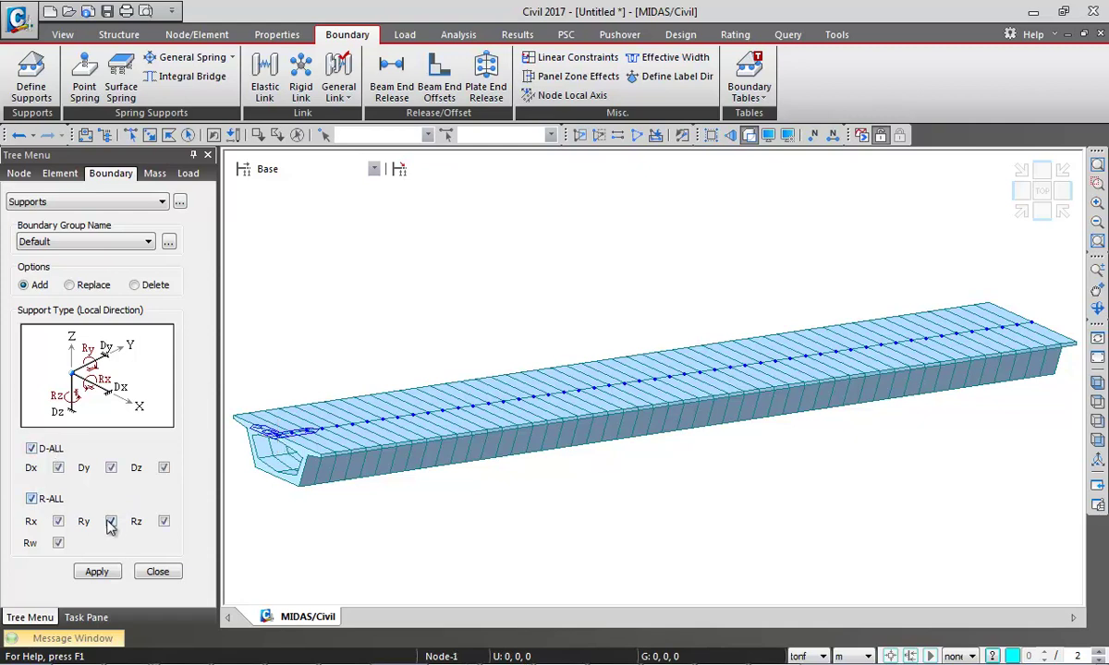
click(150, 135)
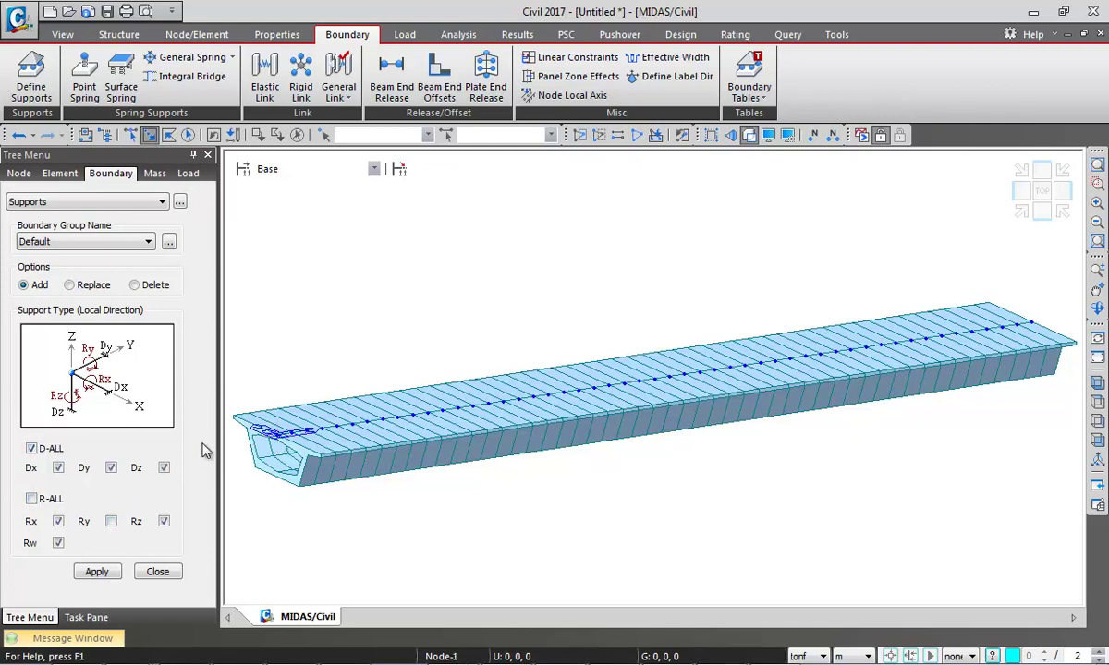
click(96, 571)
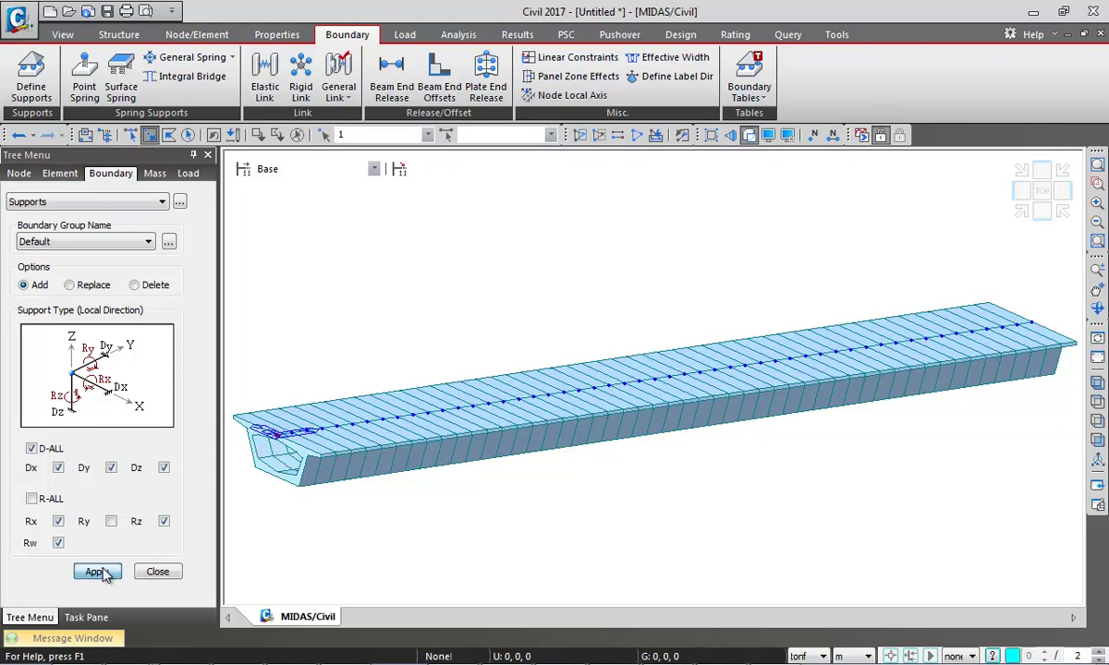
Assign supports restraining only Dz to the beam's middle and end nodes, and close the support definition
key(ctrl+f)
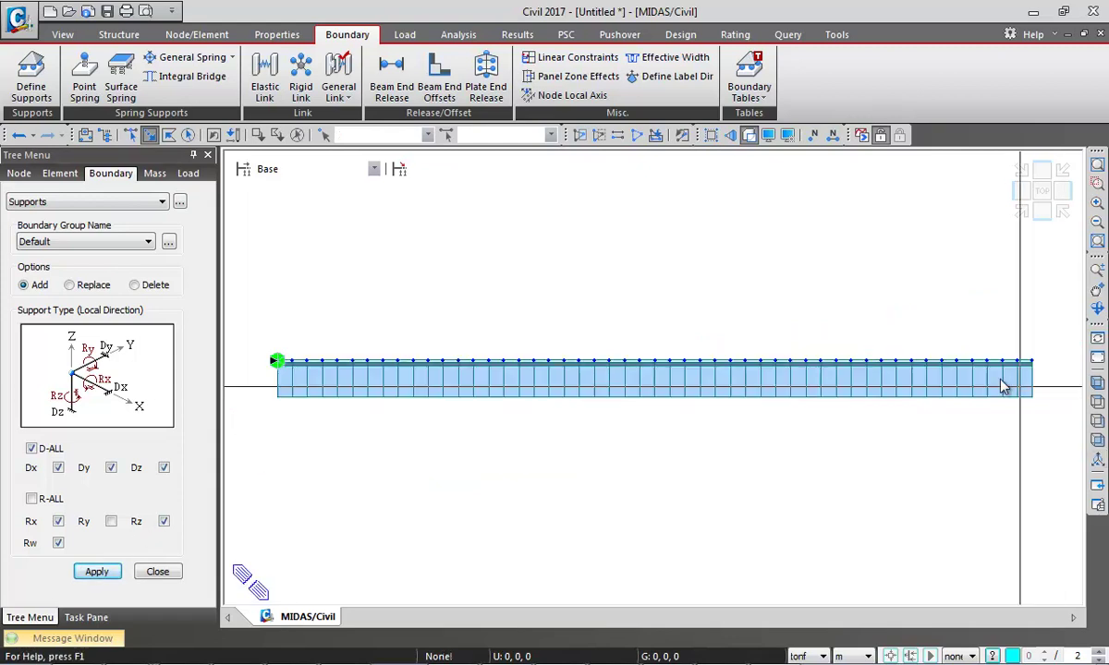
click(654, 361)
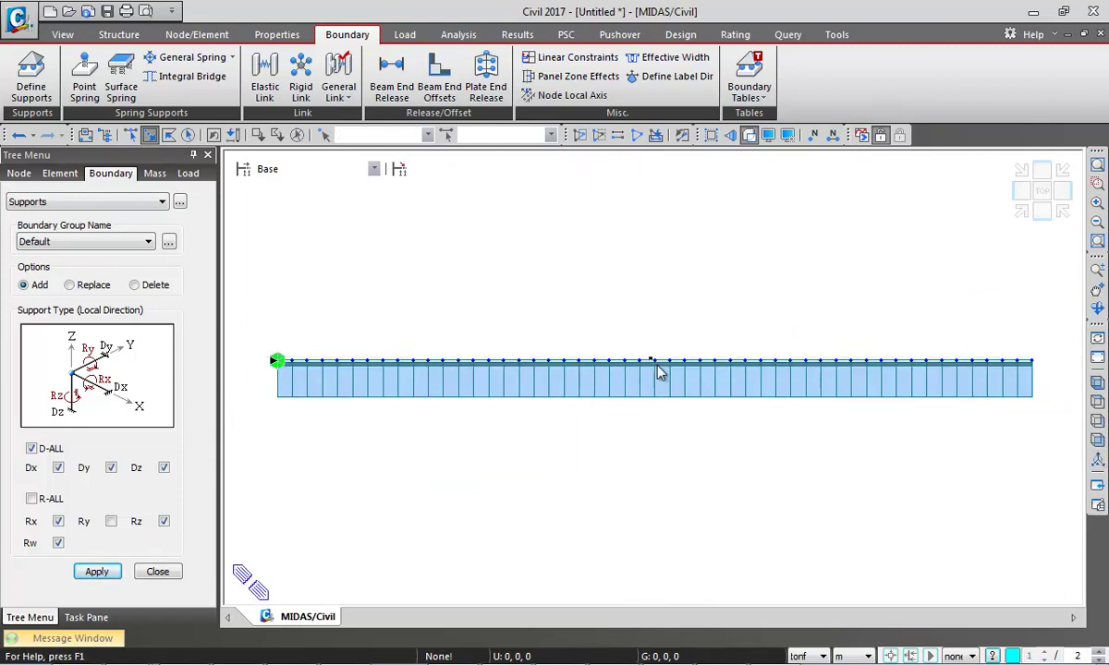
click(31, 448)
click(51, 504)
click(164, 467)
click(93, 573)
click(1030, 356)
click(96, 572)
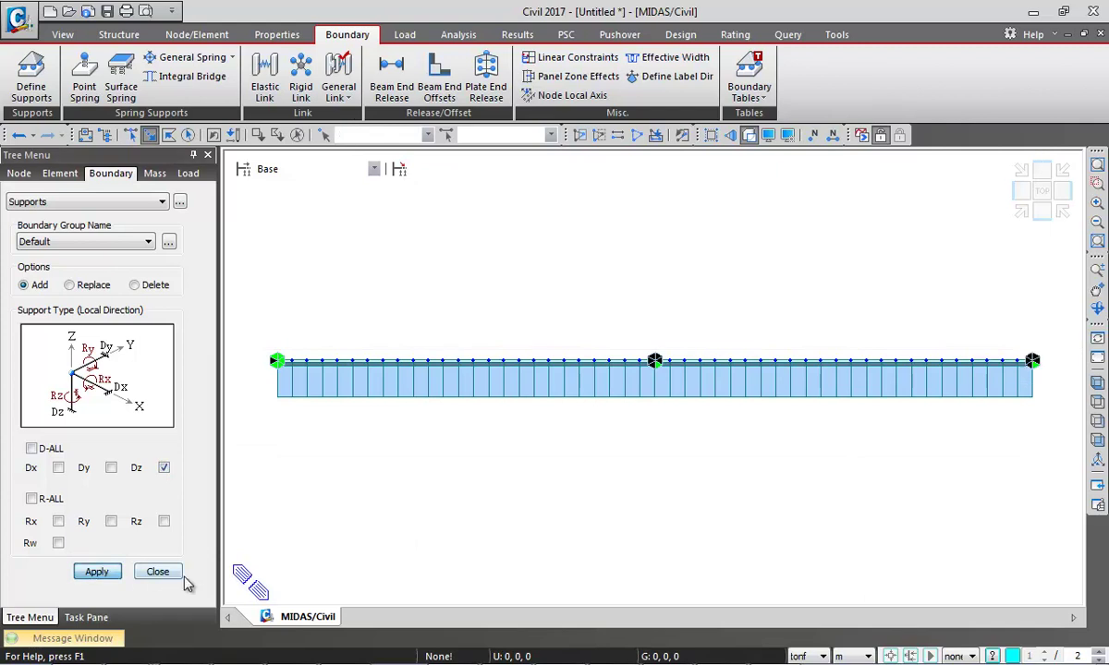
click(157, 572)
click(1096, 360)
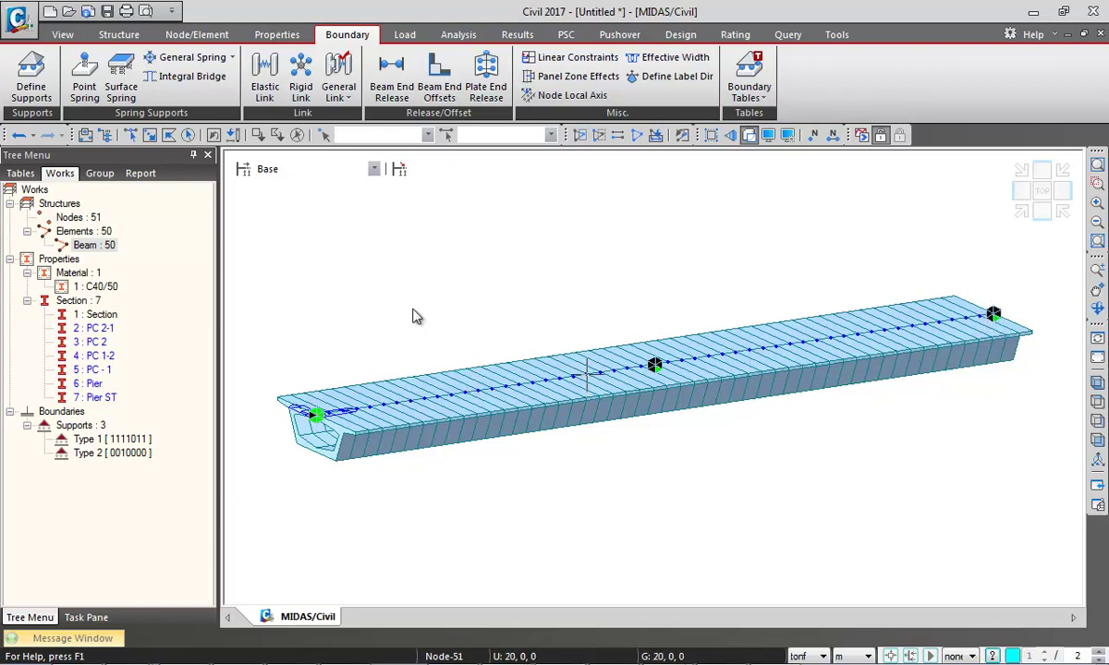
click(748, 135)
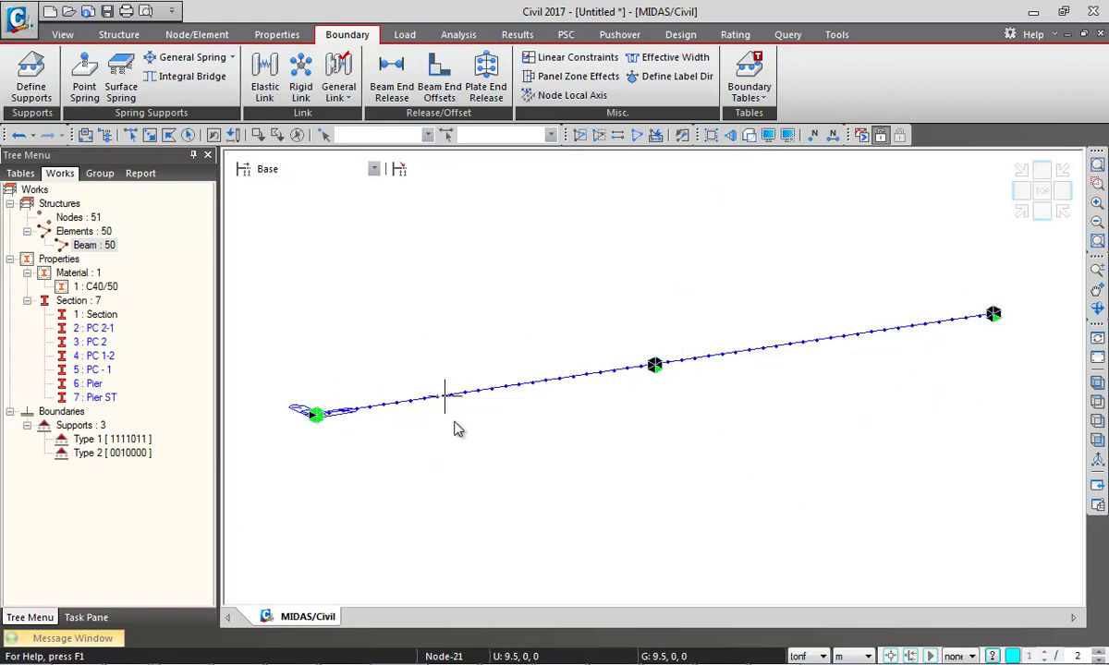
click(748, 135)
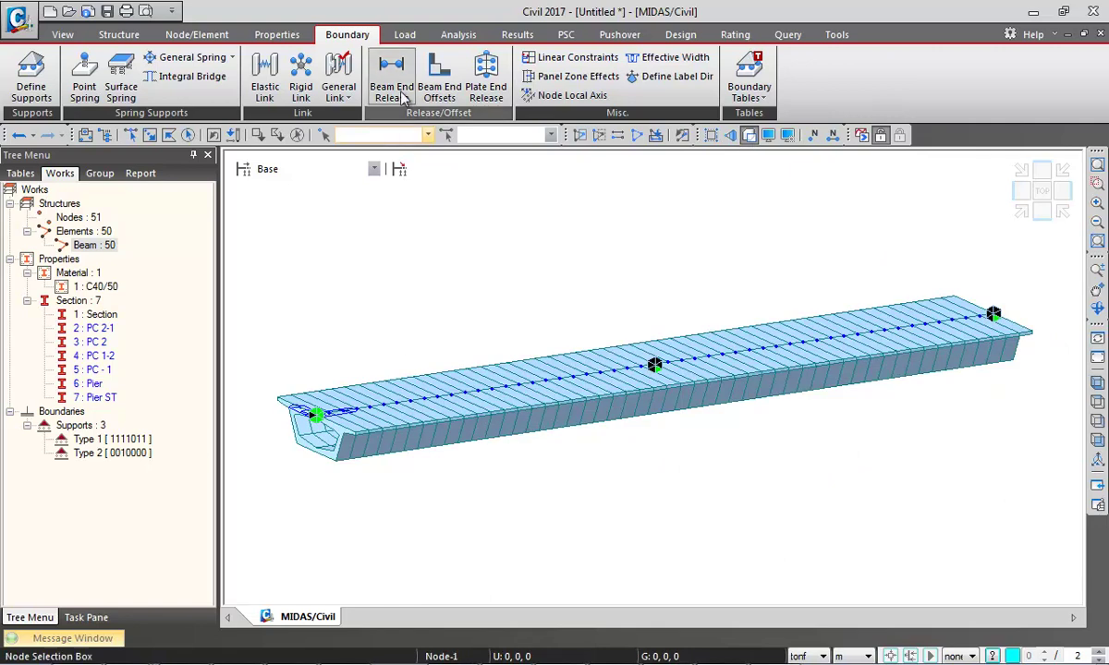
Set the moving load code to South Africa
click(404, 37)
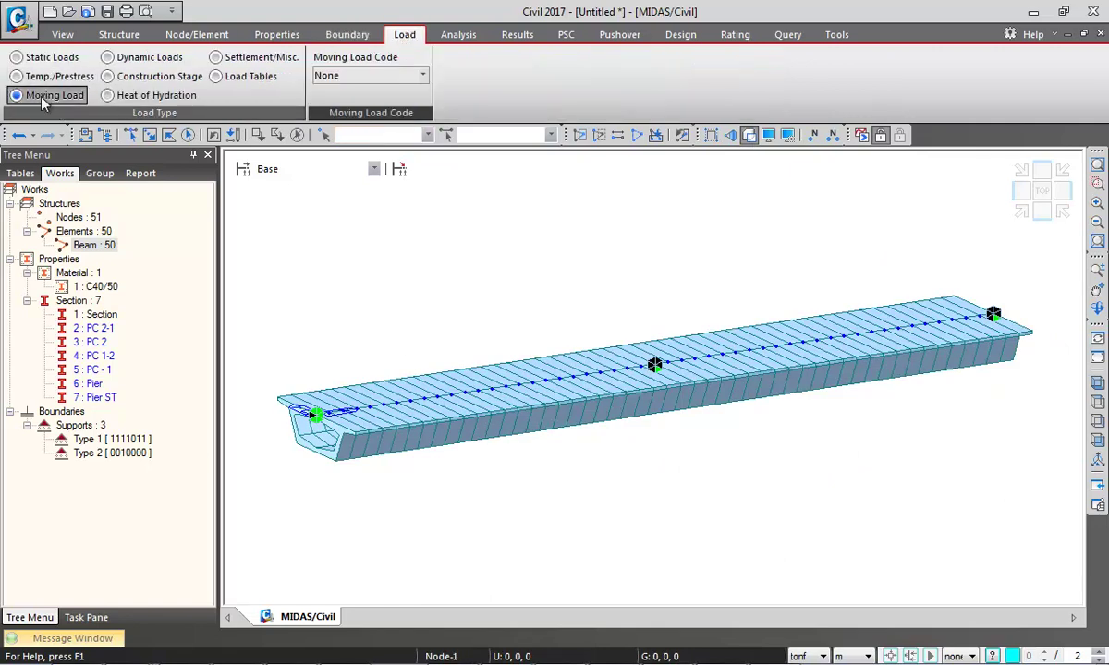
click(424, 77)
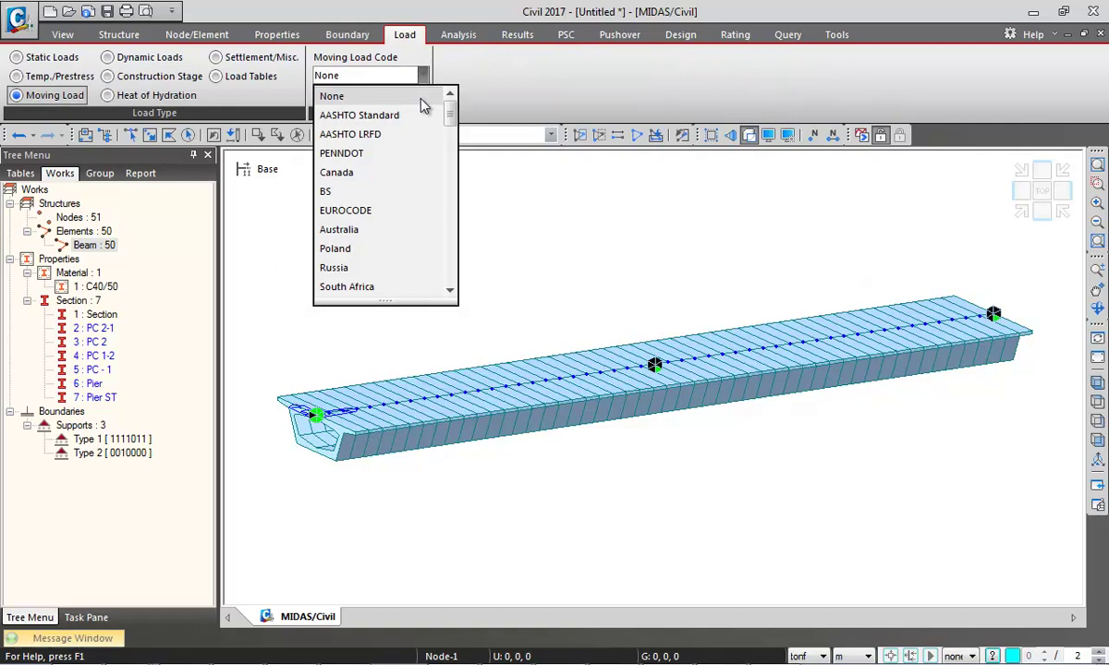
click(402, 294)
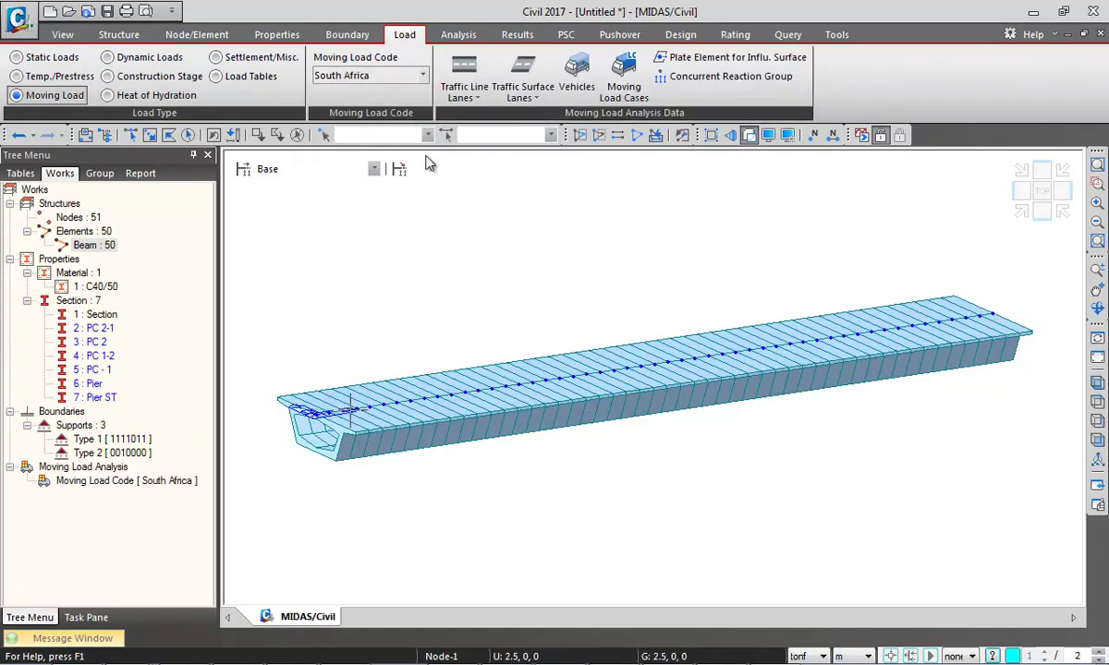
Start a new traffic line lane named NA 1 and set its wheel spacing to 1.9/3 m
click(480, 97)
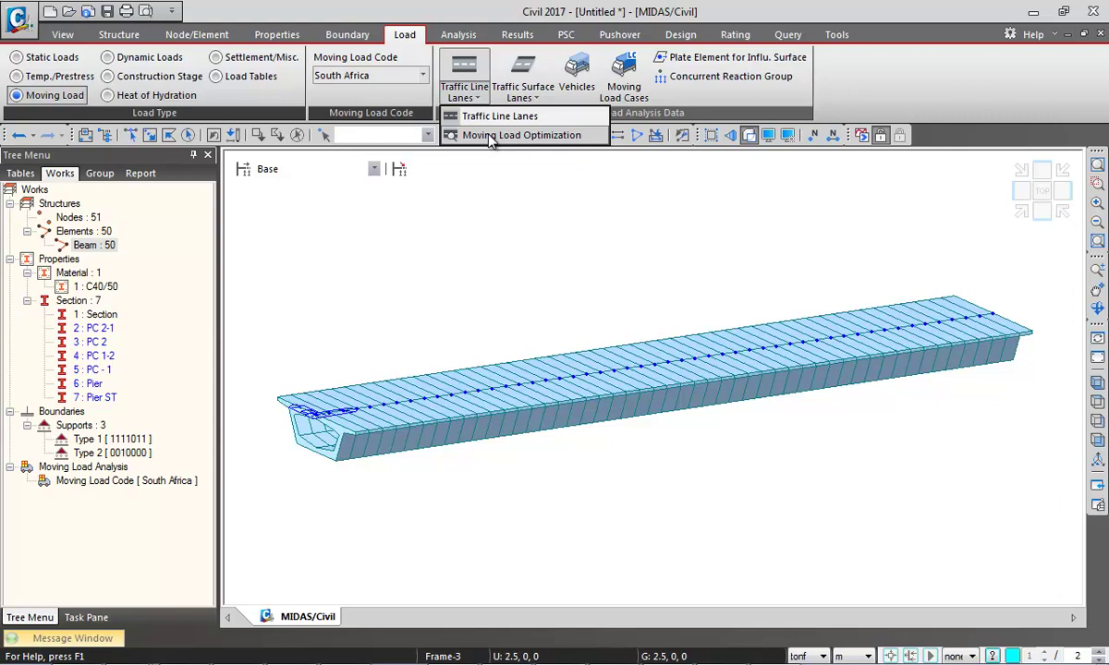
click(490, 117)
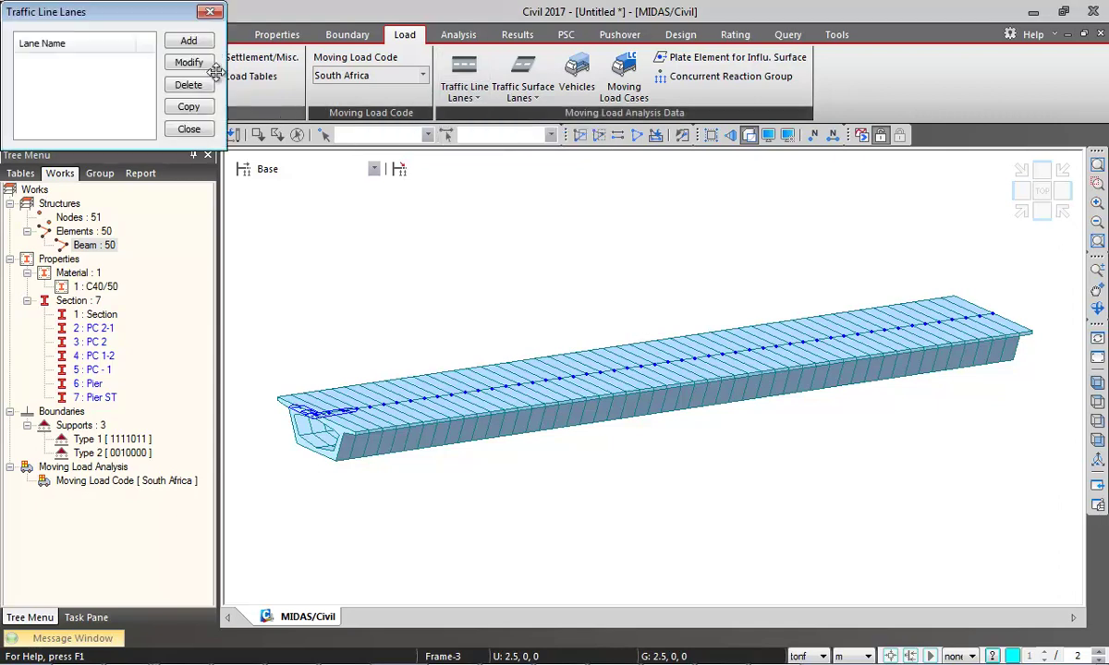
click(189, 41)
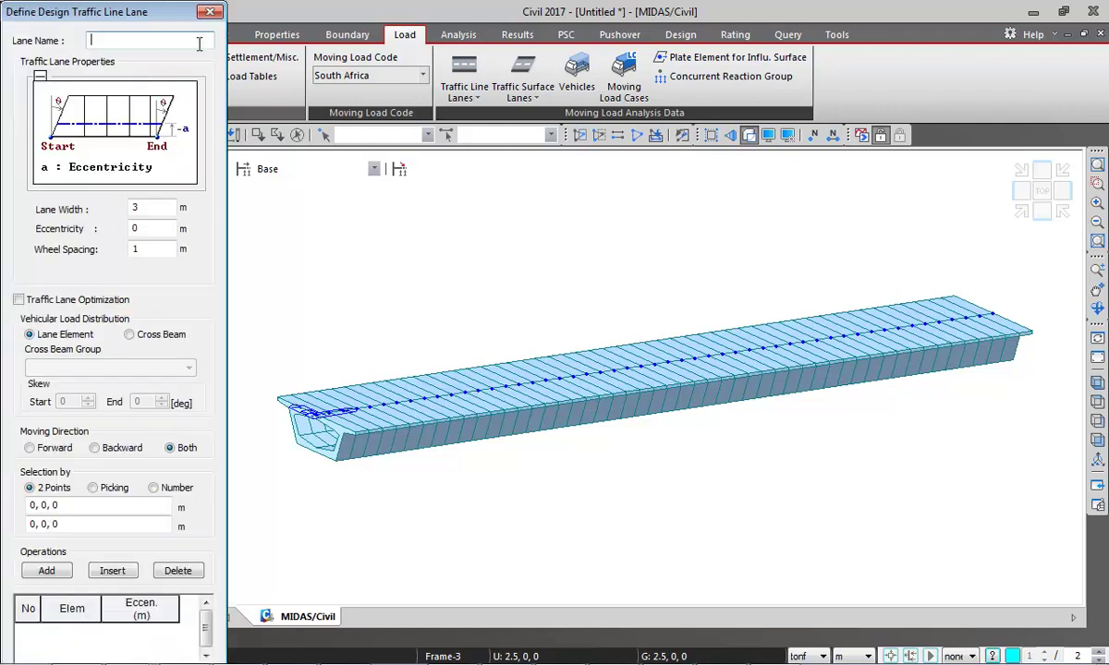
text(NA 1)
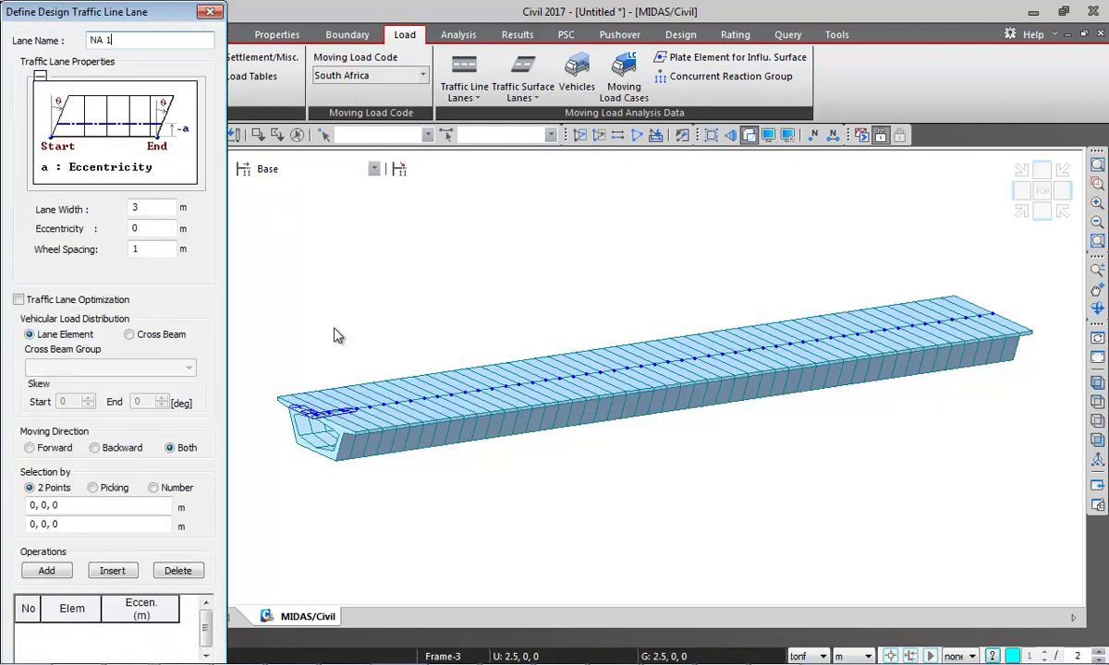
click(1100, 384)
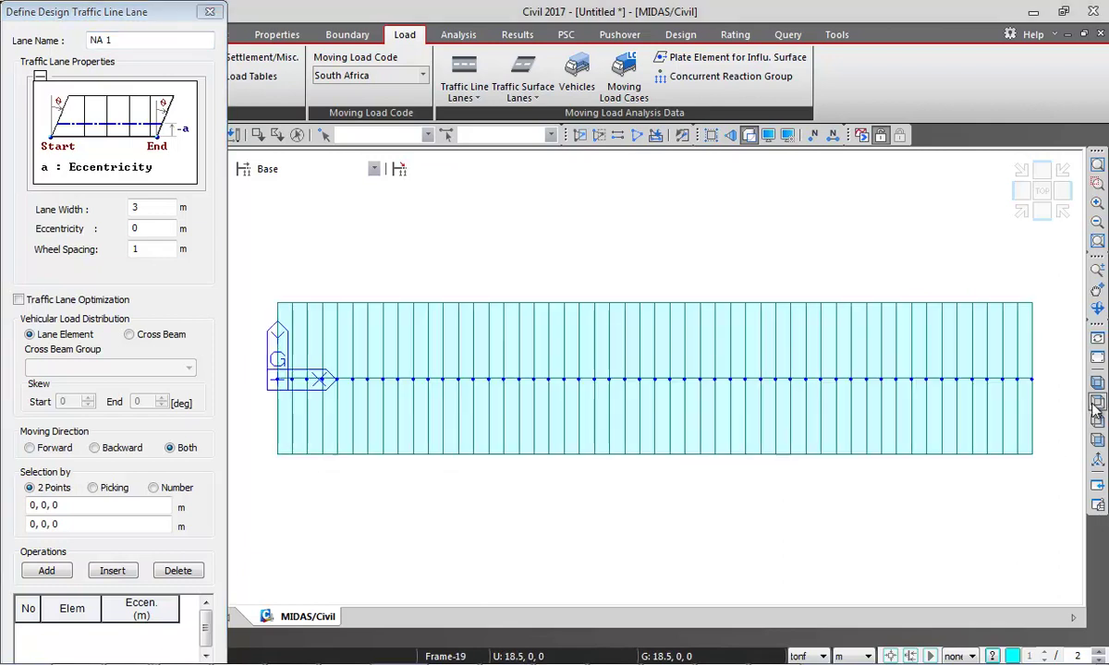
click(1098, 401)
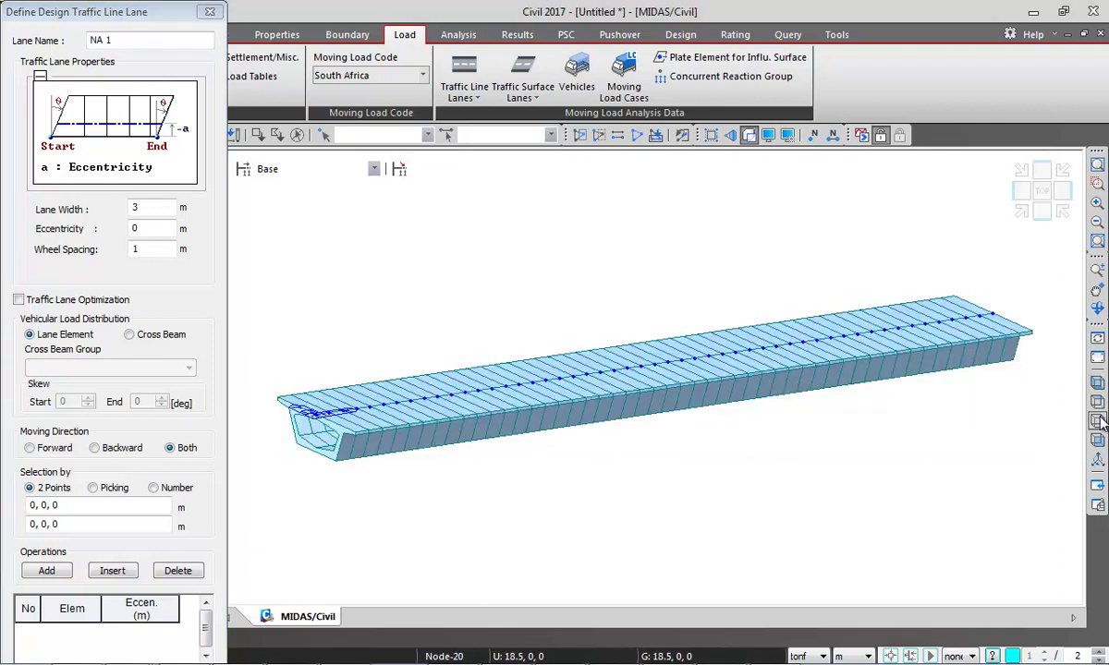
click(1097, 422)
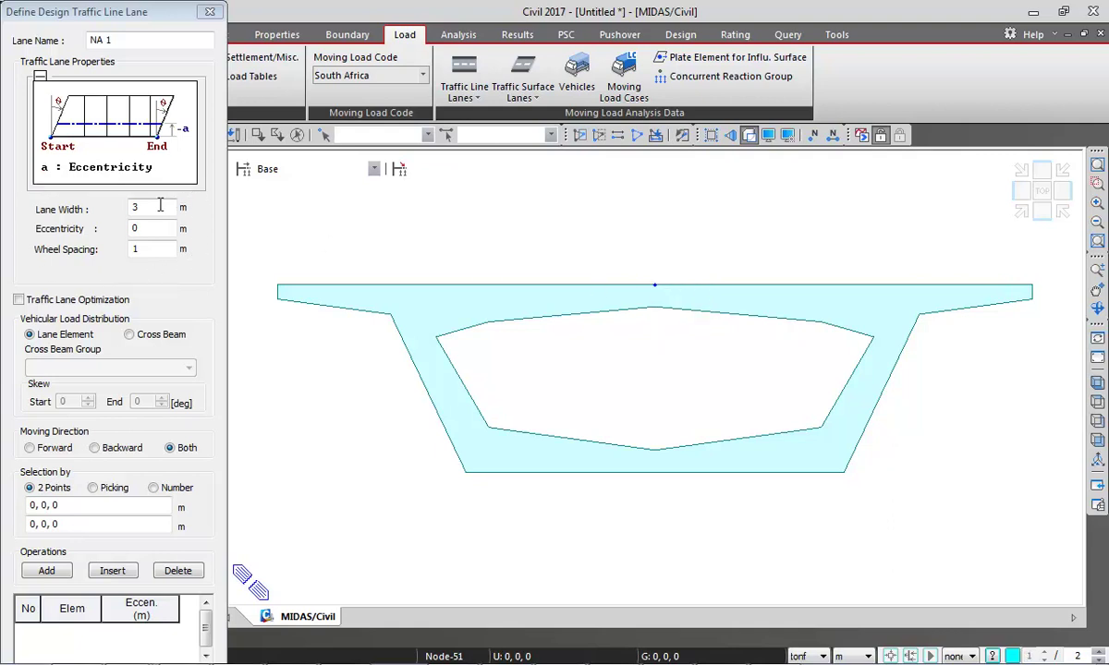
double_click(143, 249)
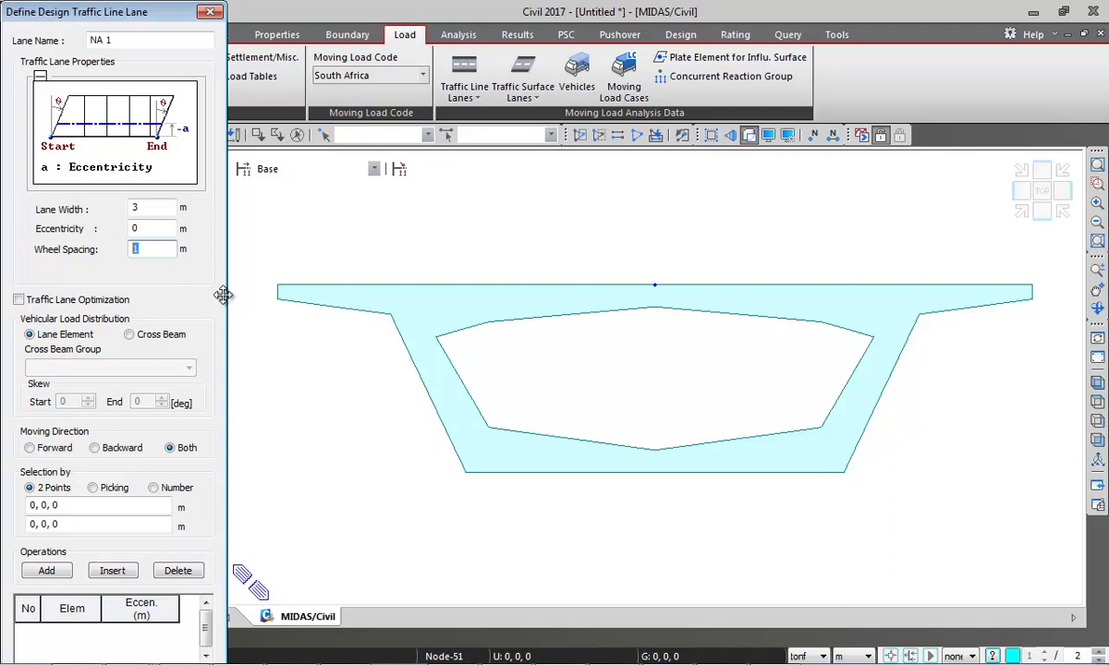
text(9/3)
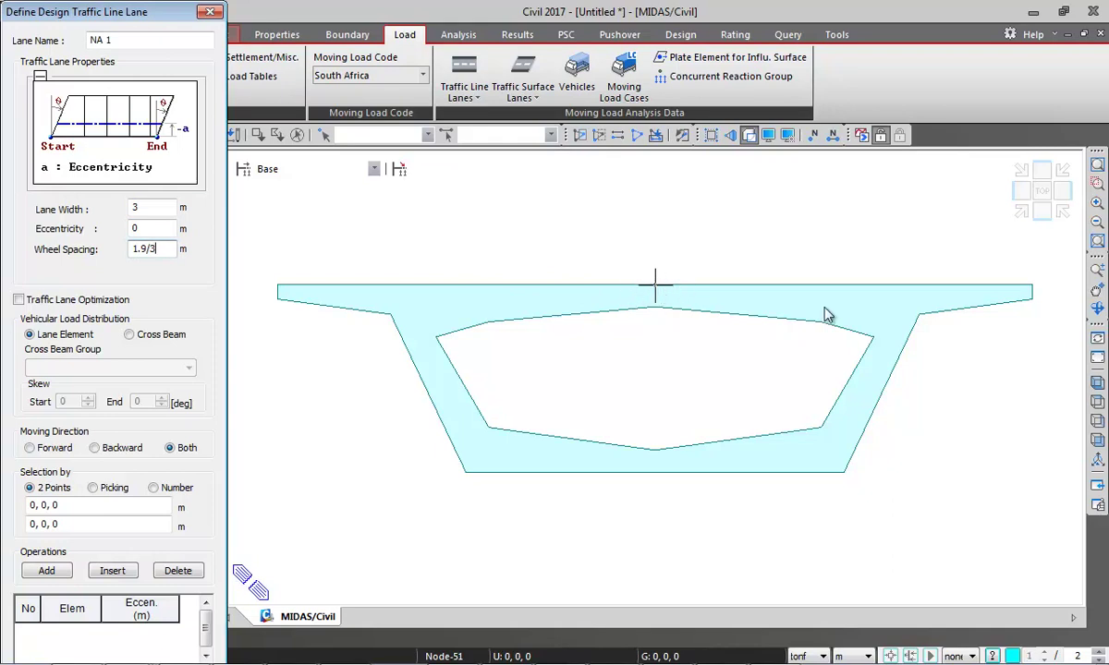
Give lane NA 1 an eccentricity of -3 m and enable traffic lane optimization
click(1098, 386)
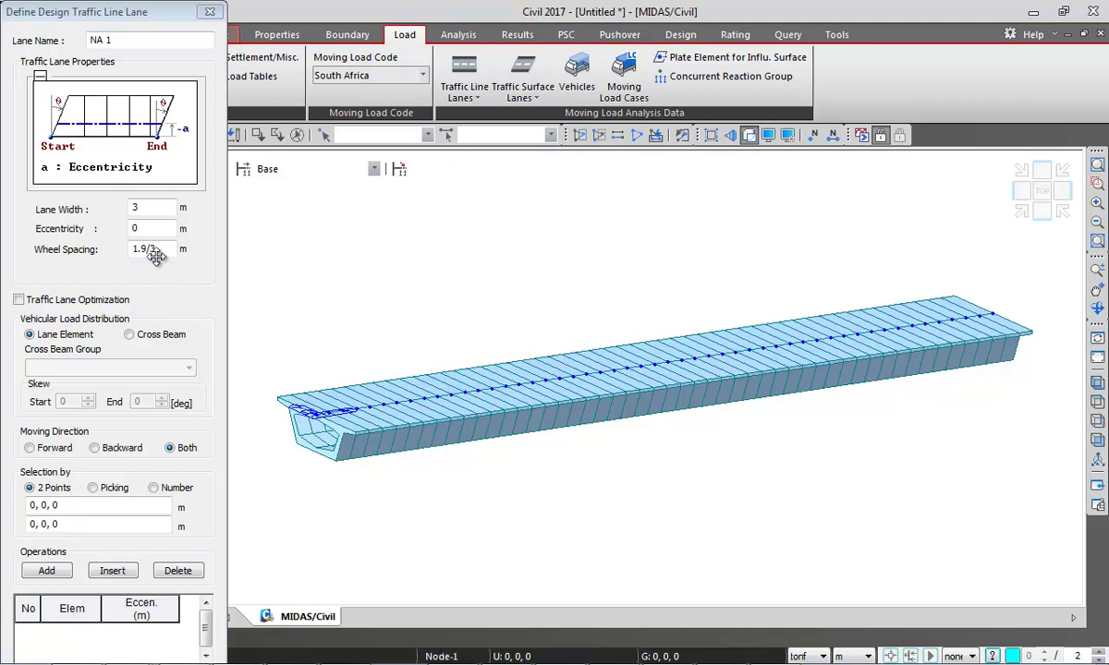
drag(140, 228, 78, 228)
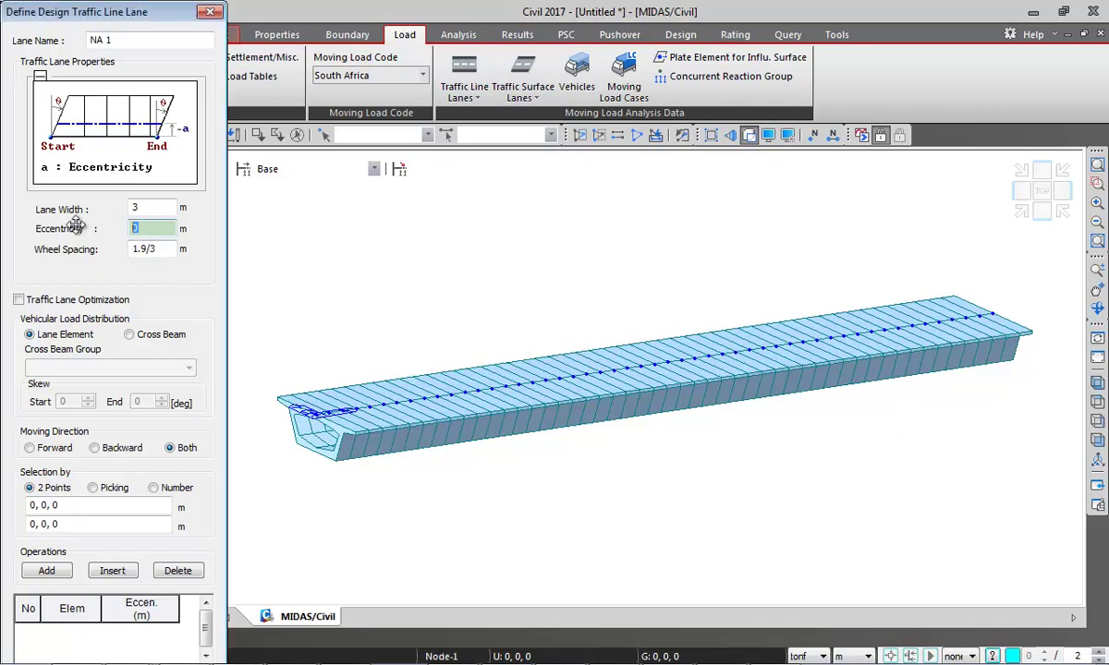
text(-3)
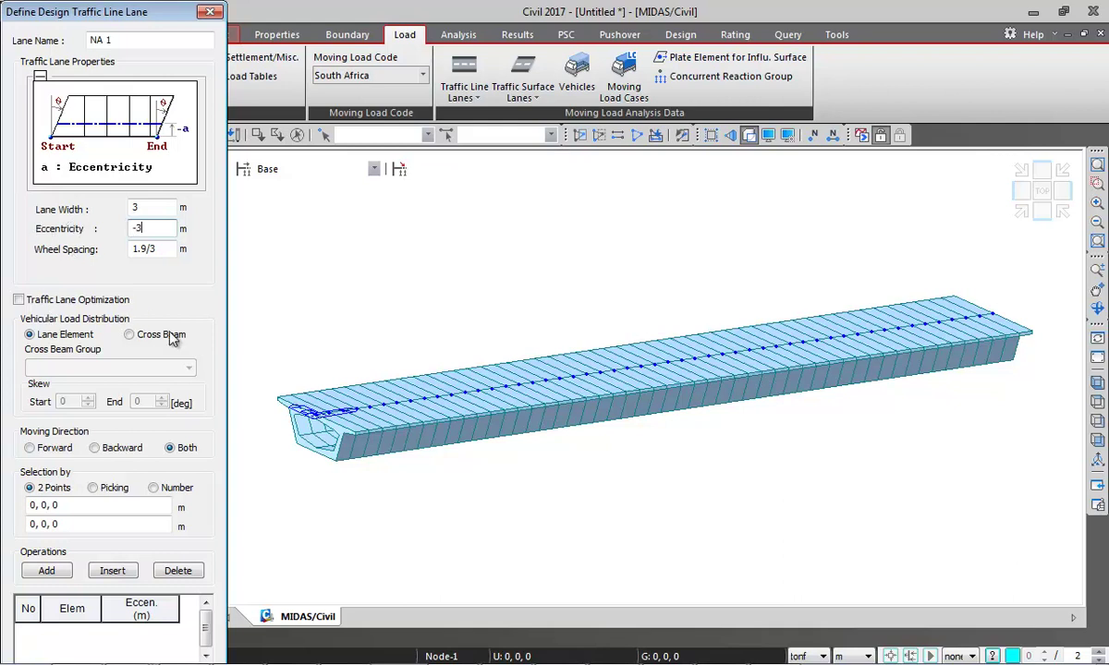
click(93, 298)
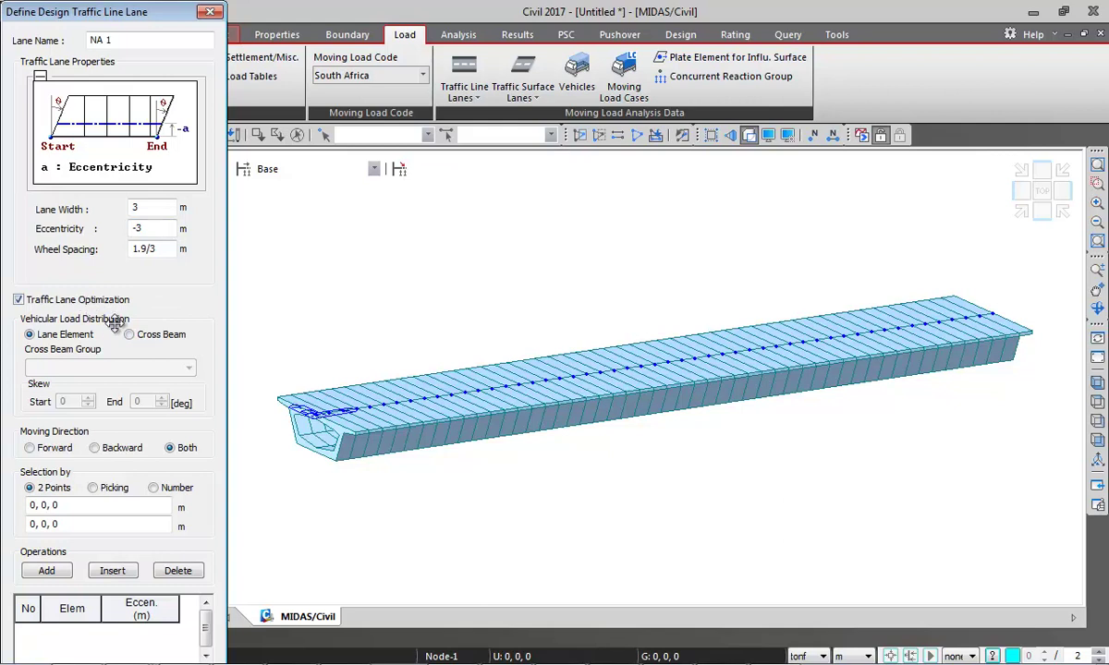
Assign lane NA 1 to the beam's full length by its first and last nodes, and apply the lane
click(115, 505)
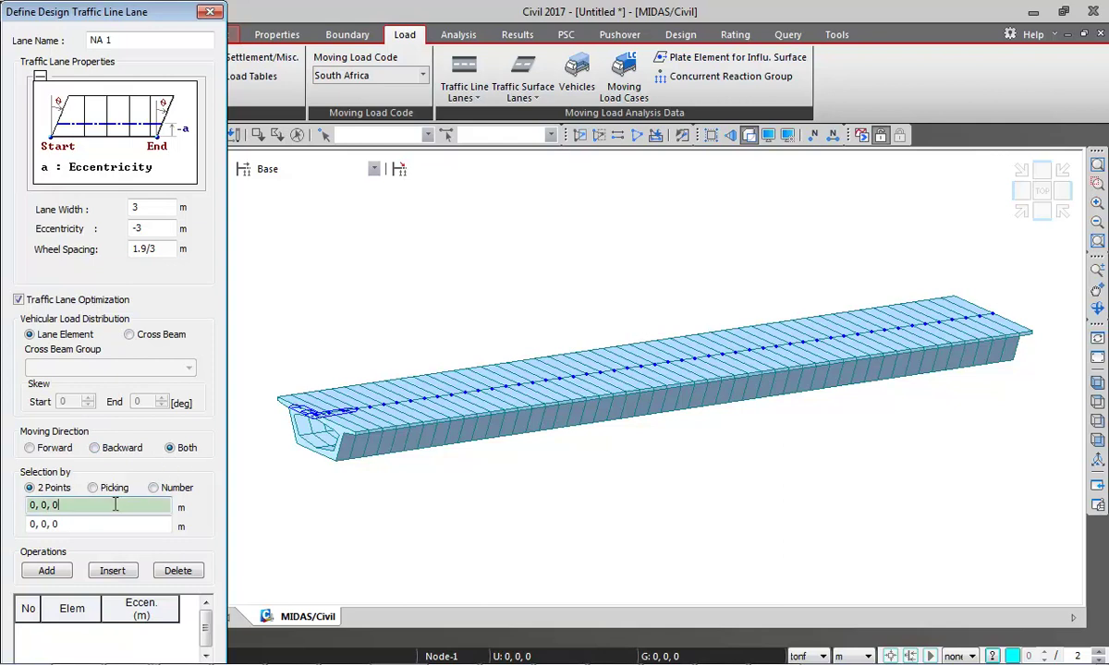
click(297, 416)
click(989, 315)
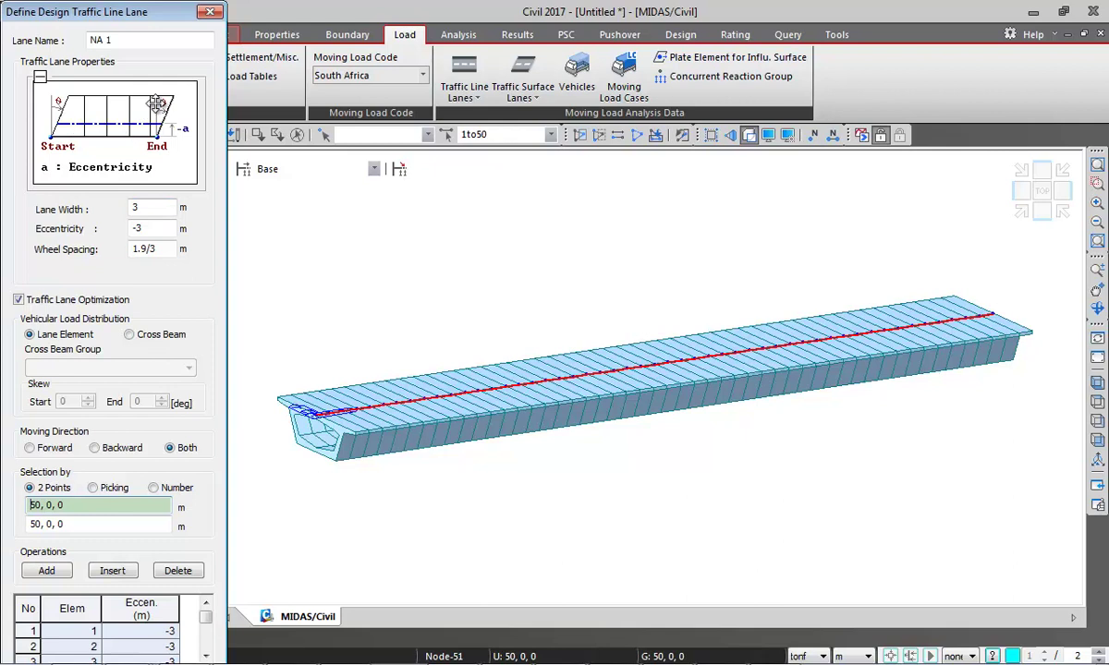
click(39, 77)
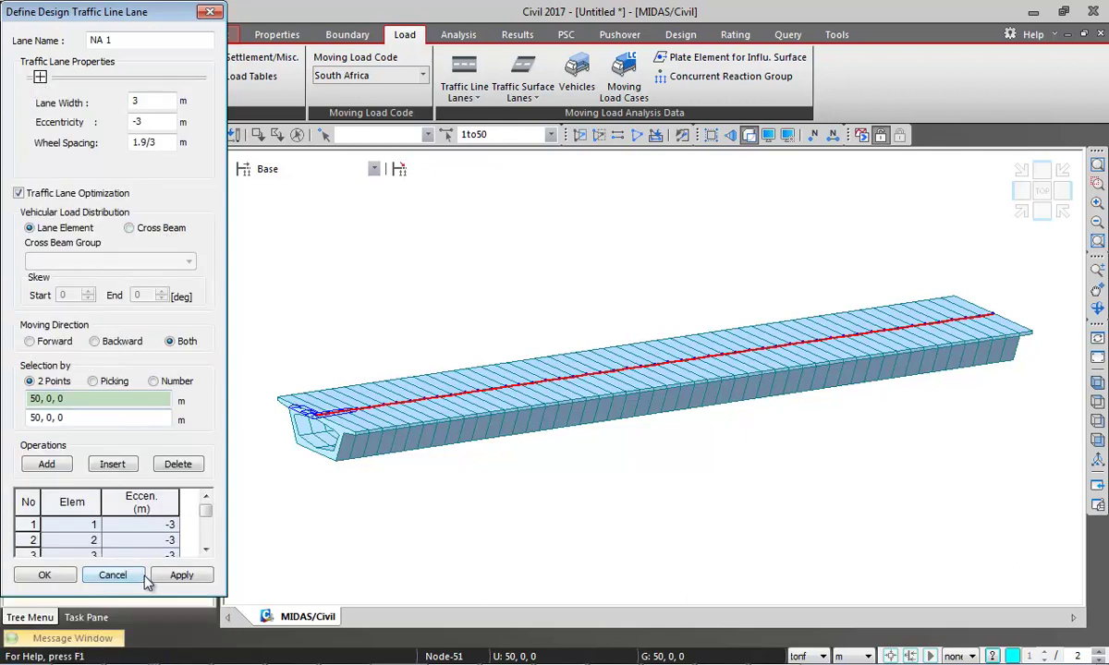
click(181, 575)
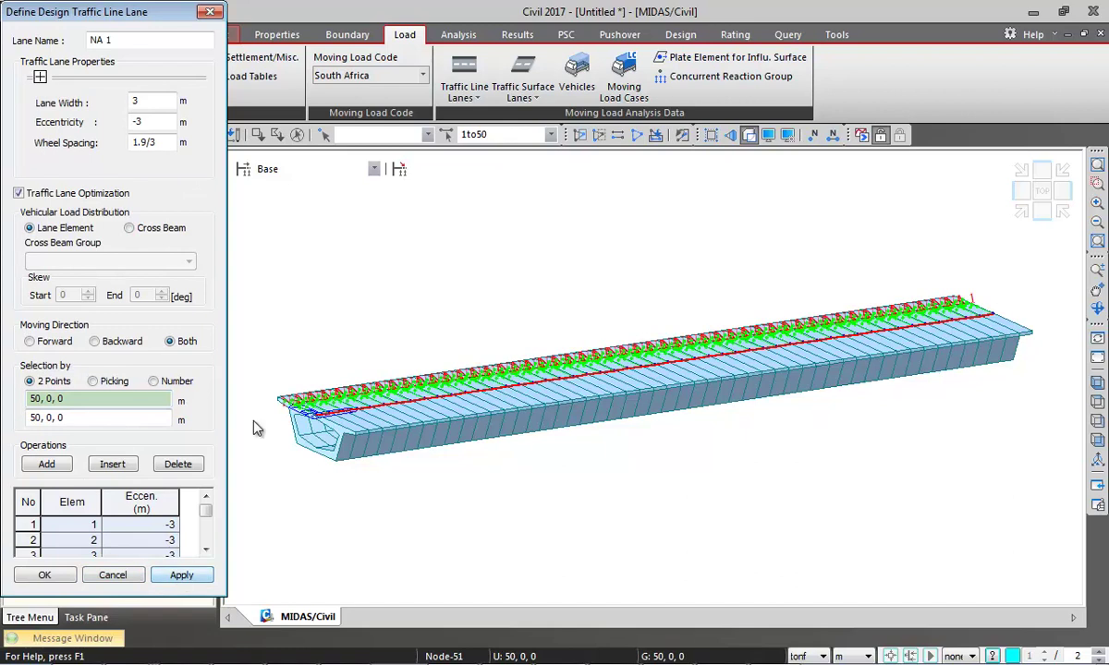
Define lane NA 2 with 0 eccentricity, reassign its elements from 0, 0, 0 to 50, 0, 0, and apply it
click(1097, 403)
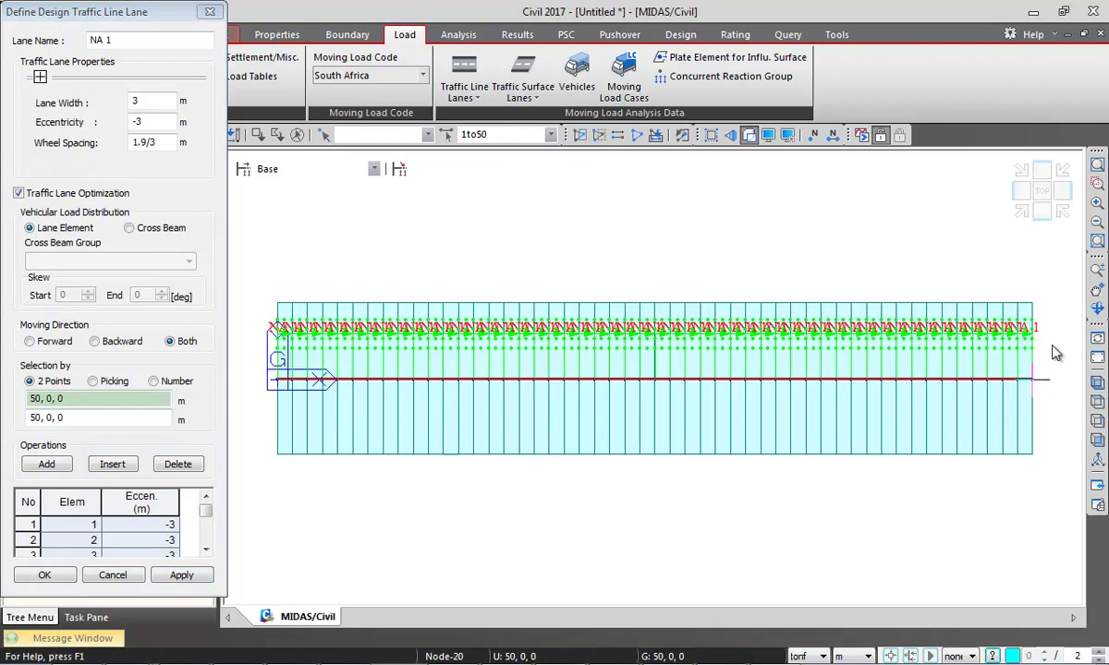
drag(108, 39, 135, 40)
text(2)
double_click(143, 121)
text(0)
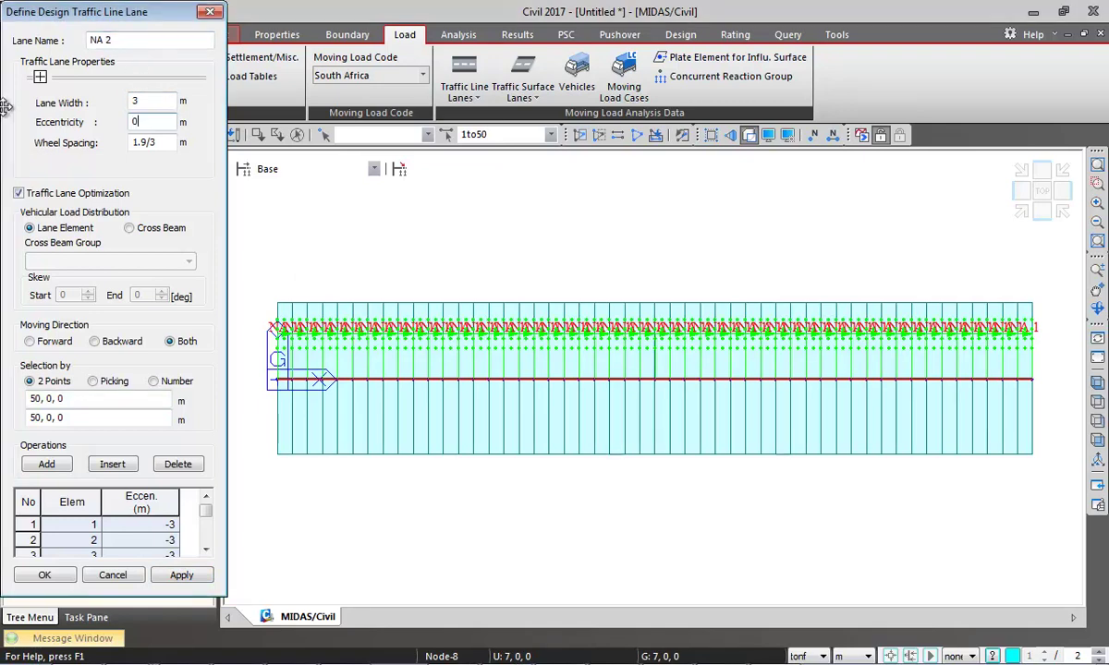
click(176, 464)
click(277, 379)
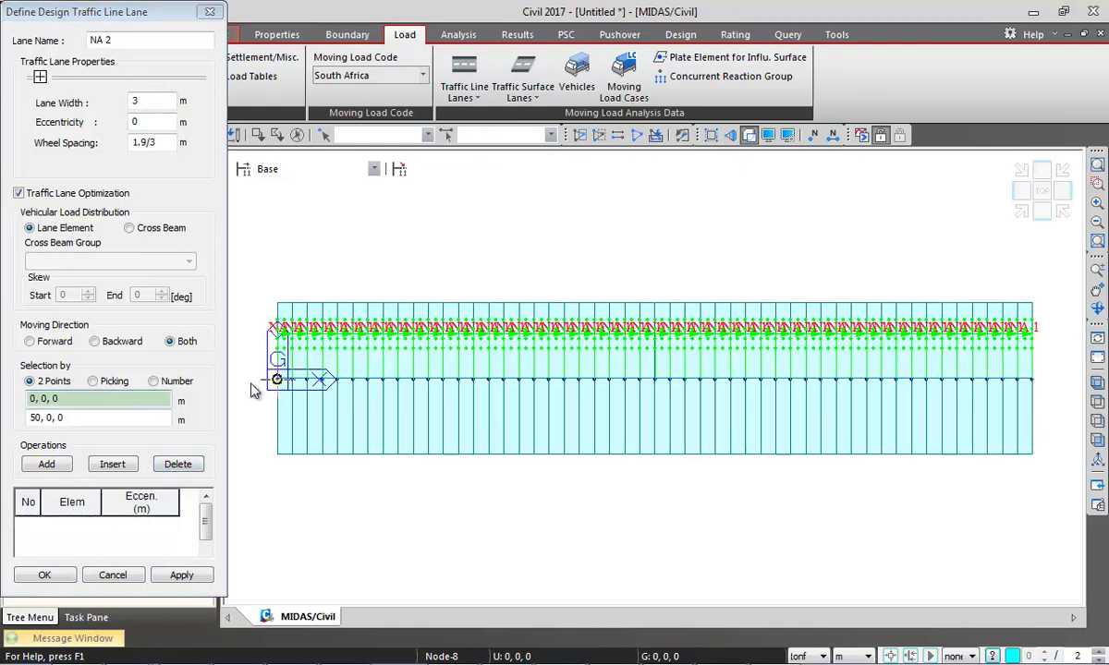
click(1035, 383)
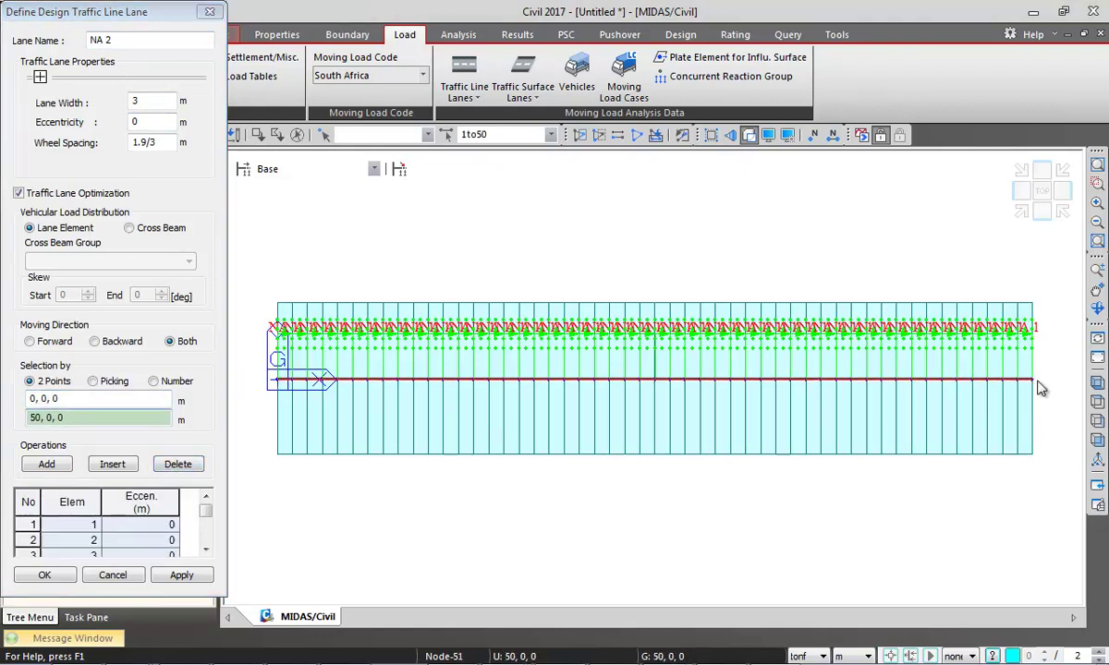
click(182, 576)
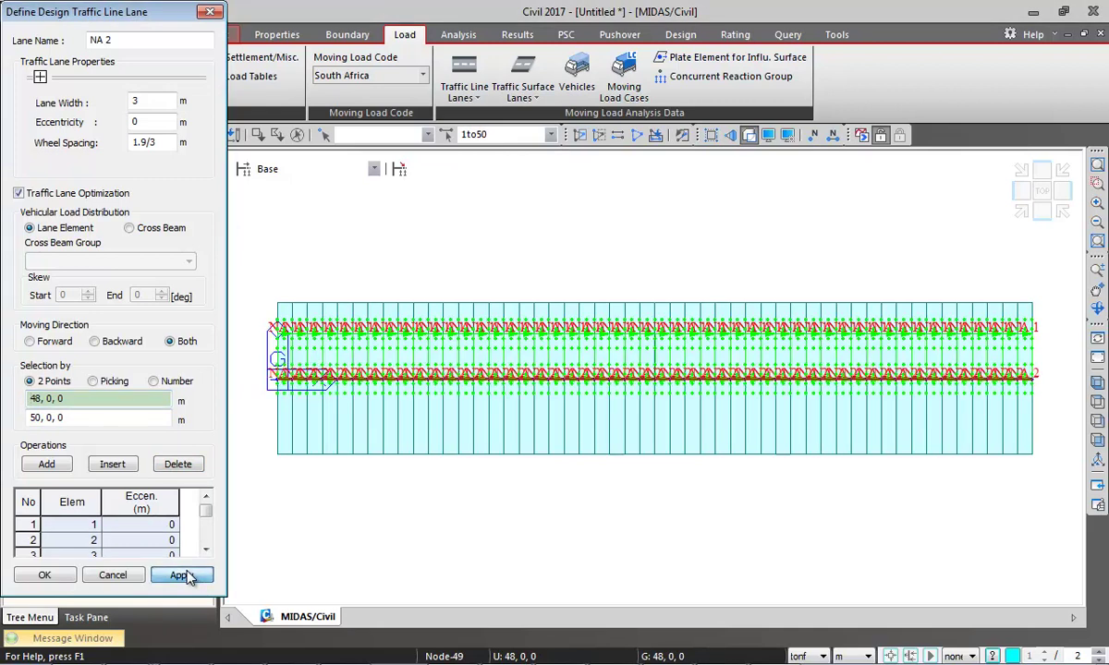
Define lane NA 3 with a 3 m eccentricity, reassign its elements along the whole beam, and accept the lane definition
double_click(107, 40)
text(33)
double_click(143, 122)
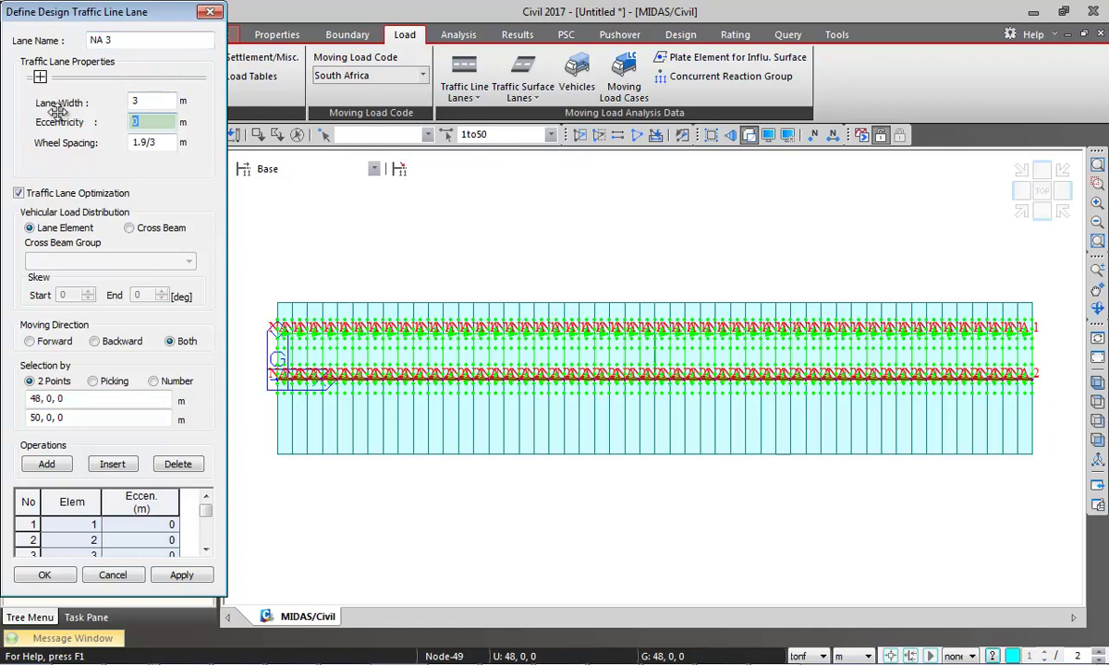
text(3)
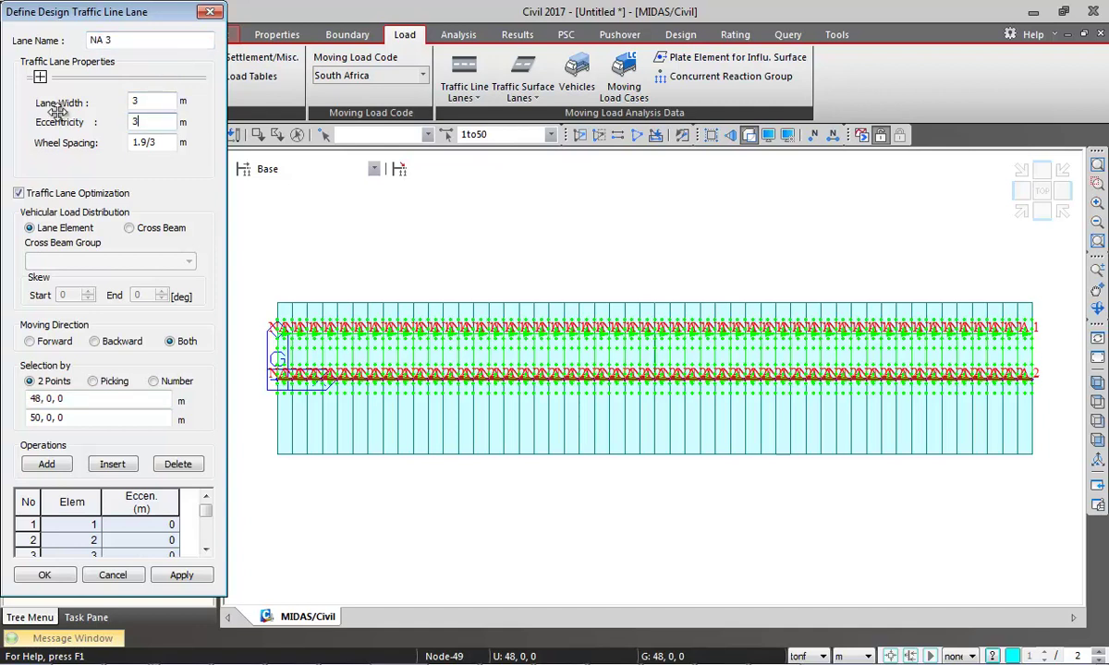
click(79, 399)
click(28, 501)
click(178, 464)
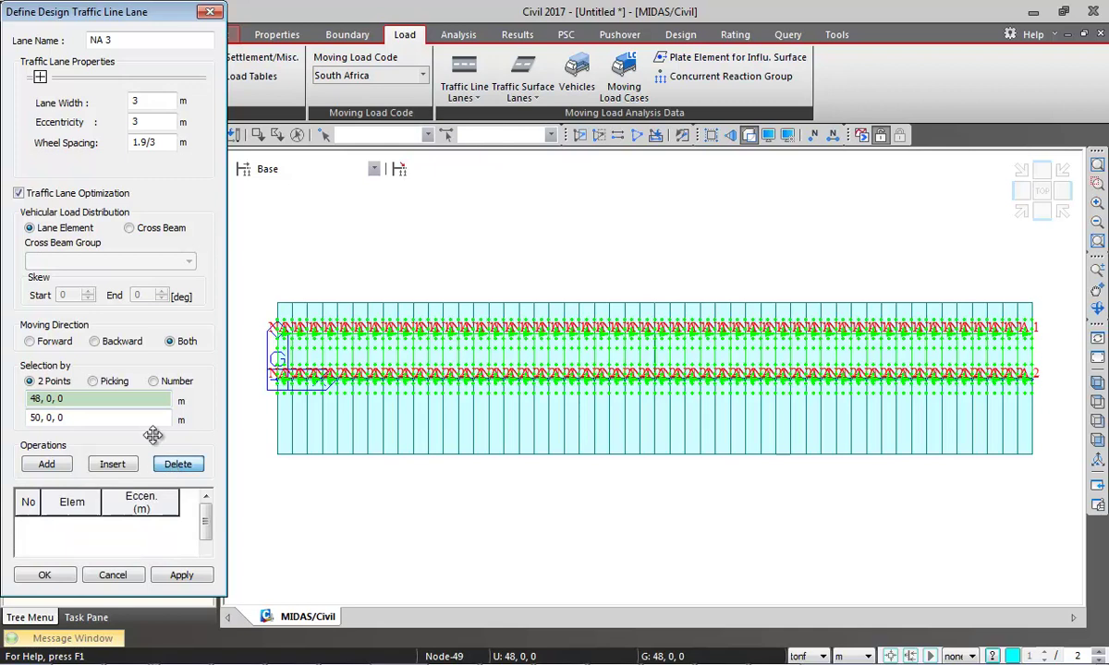
click(275, 376)
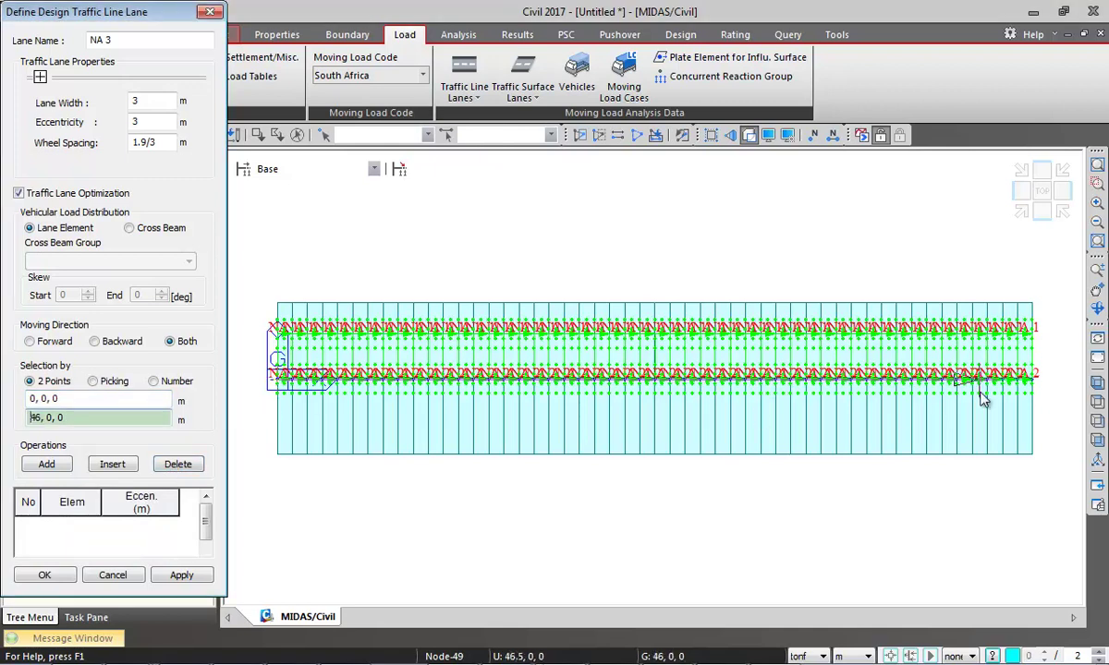
click(1033, 378)
click(40, 575)
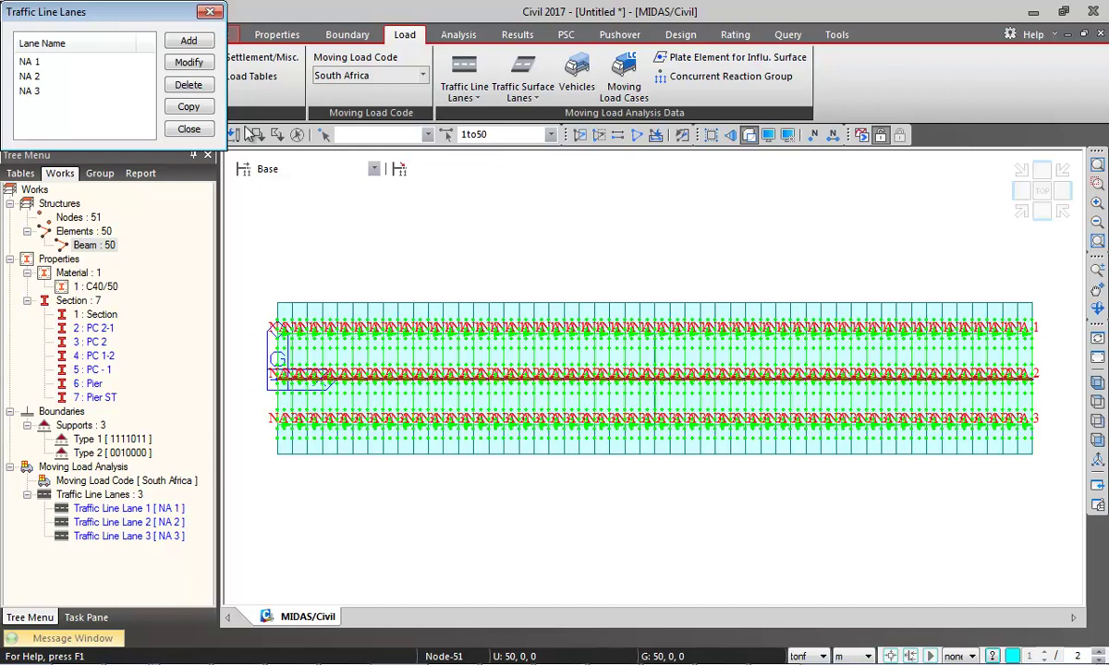
Start a new traffic line lane named NC with a lane width of 7 m and wheel spacing of 5/3 m
click(187, 42)
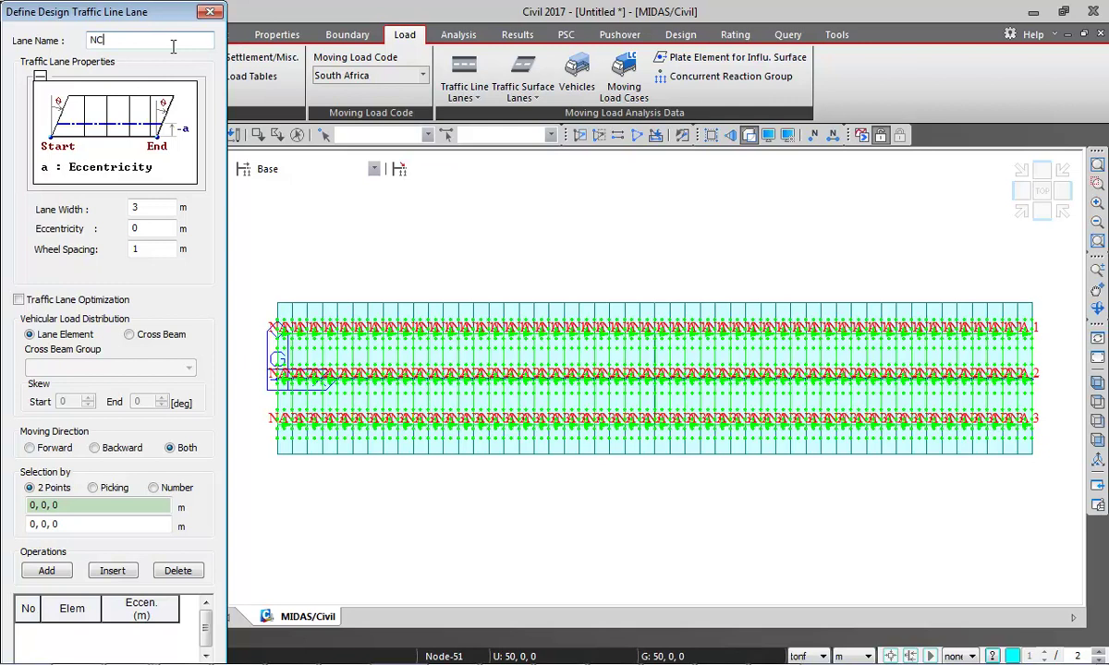
double_click(138, 207)
double_click(143, 247)
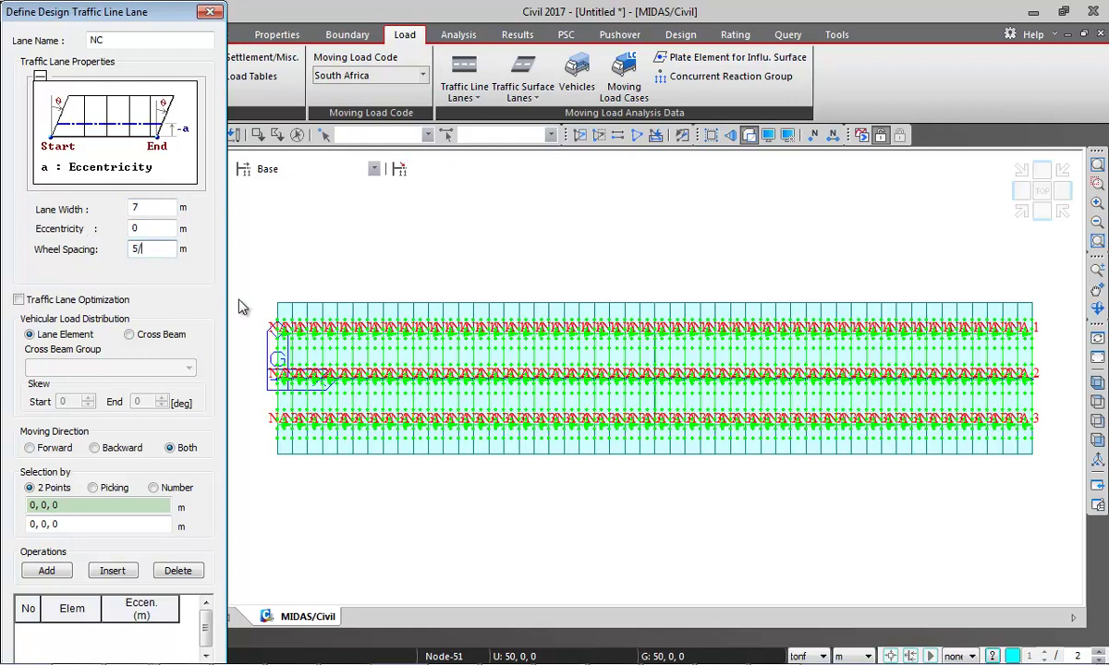
text(5/3)
Enable traffic lane optimization for lane NC and assign it to the beam elements from 0, 0, 0 to 50, 0, 0
click(104, 306)
click(269, 375)
click(1032, 375)
click(1034, 376)
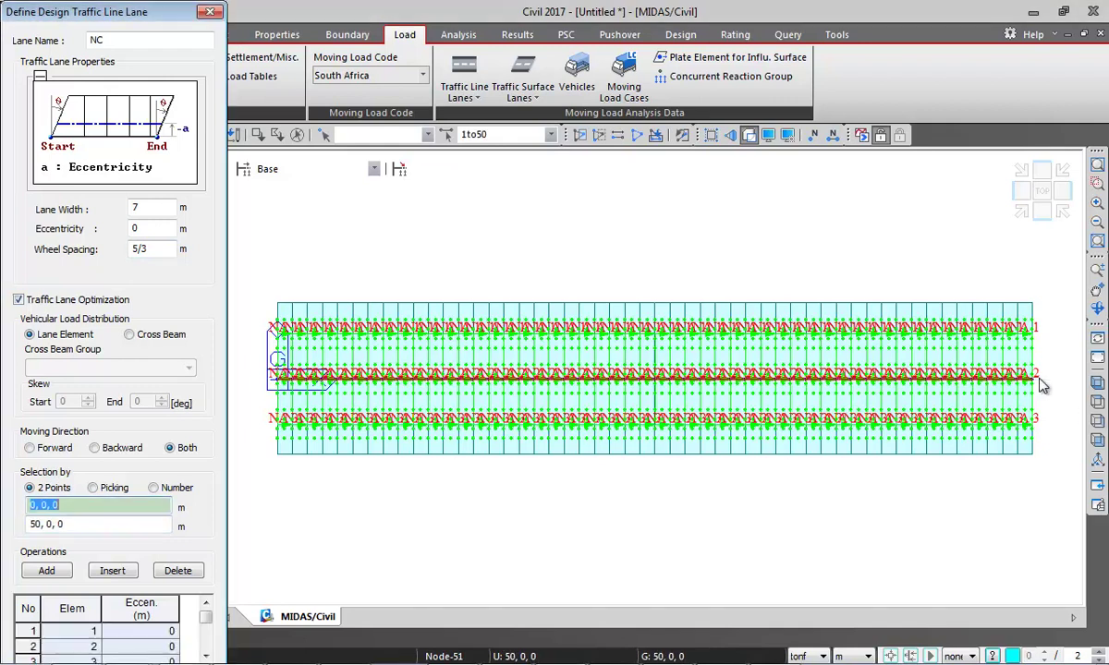
Accept the definition of traffic line lane NC and close the list of traffic line lanes
click(40, 76)
click(46, 575)
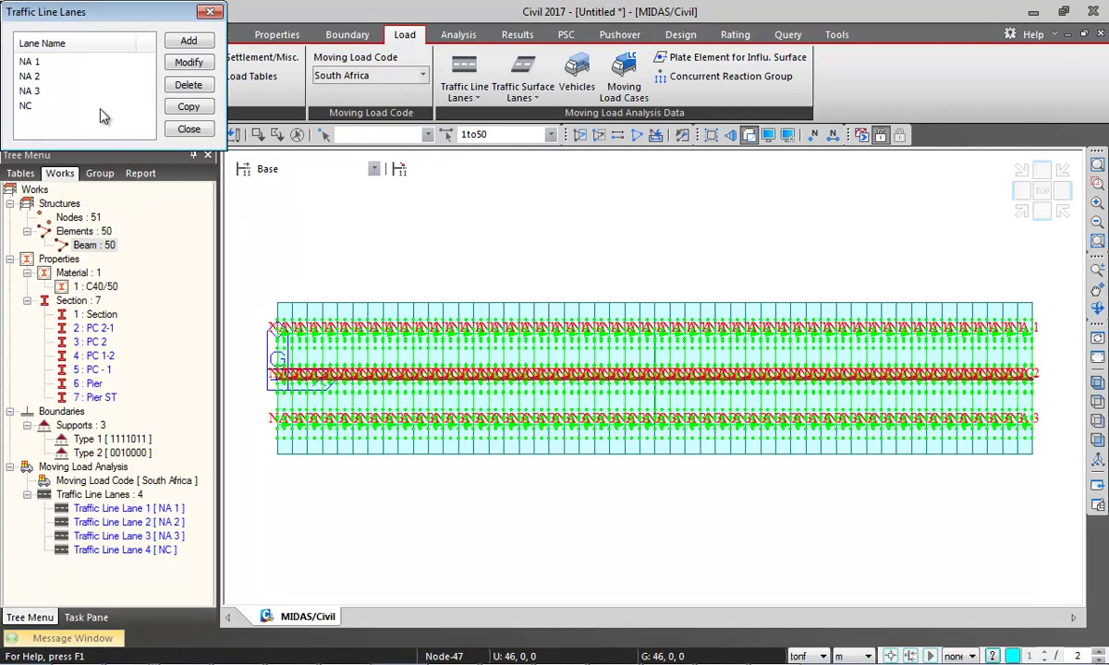
click(189, 129)
Start a new line lane for moving load optimization named NB with a 9 m optimization lane
click(468, 97)
click(499, 135)
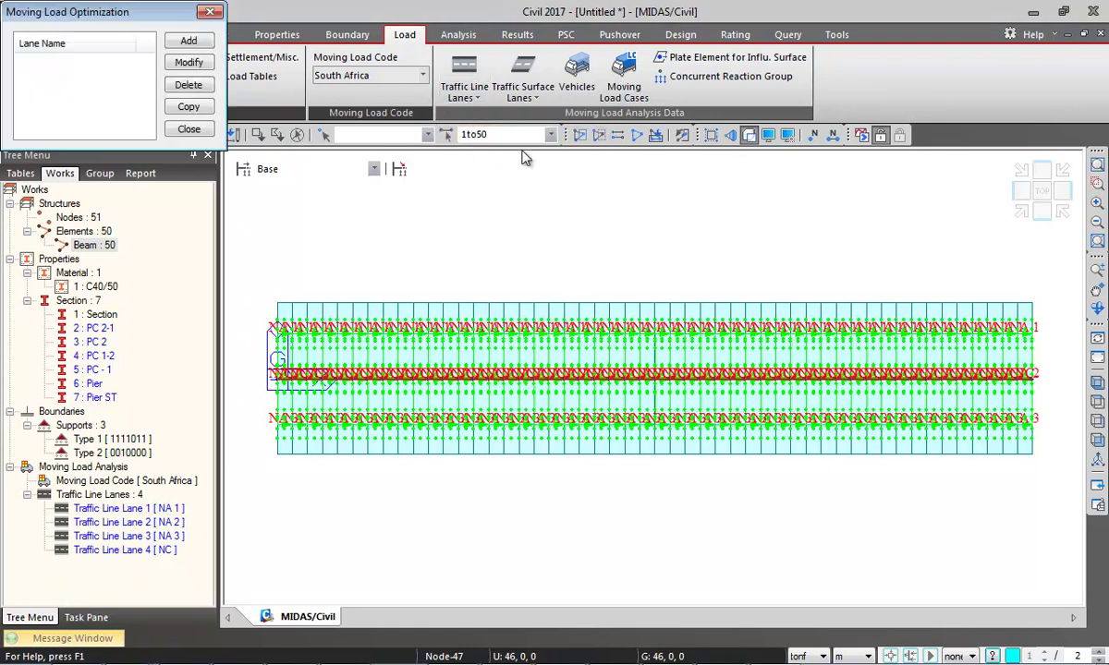
click(189, 43)
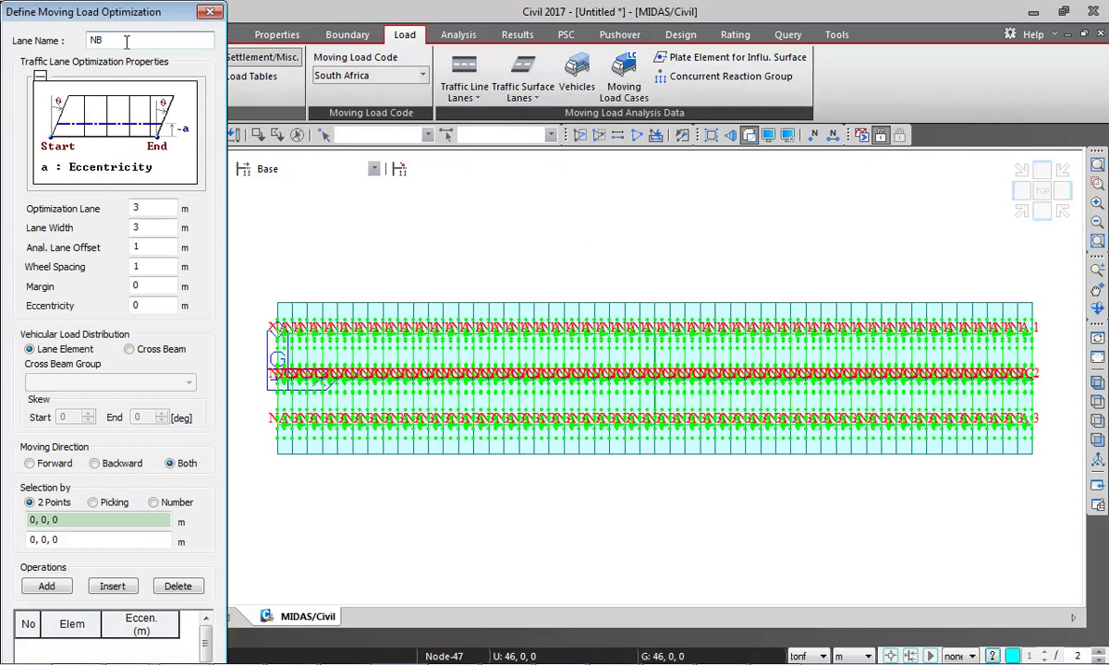
text(NB)
key(Tab)
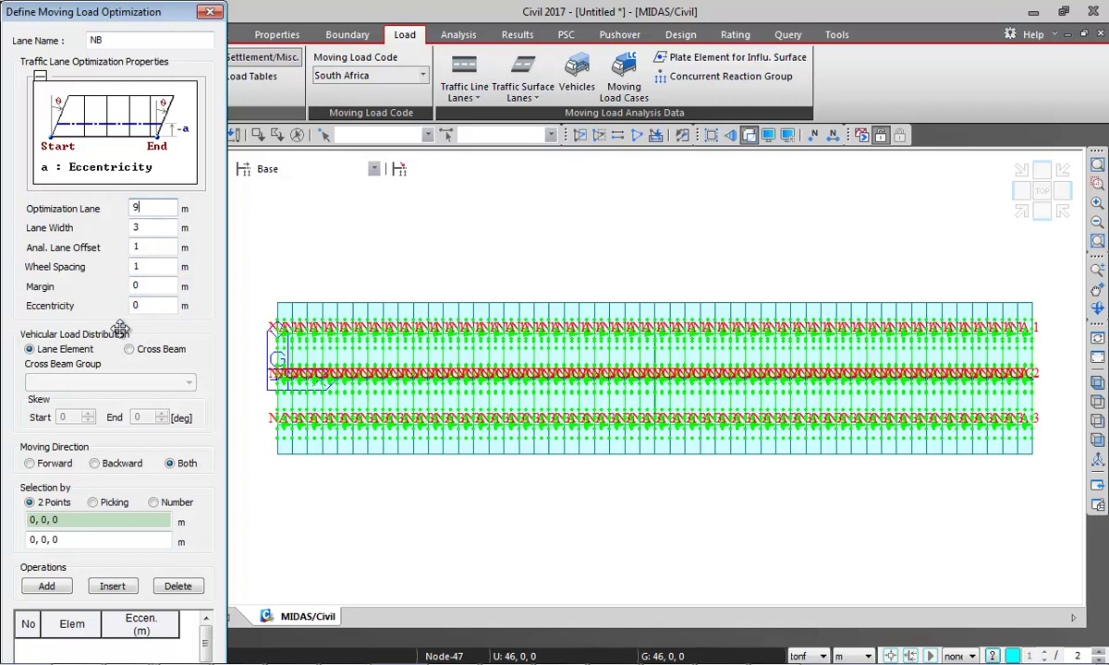
Assign optimization lane NB to the beam elements from 0, 0, 0 to 50, 0, 0 and accept the definition
click(55, 520)
click(278, 373)
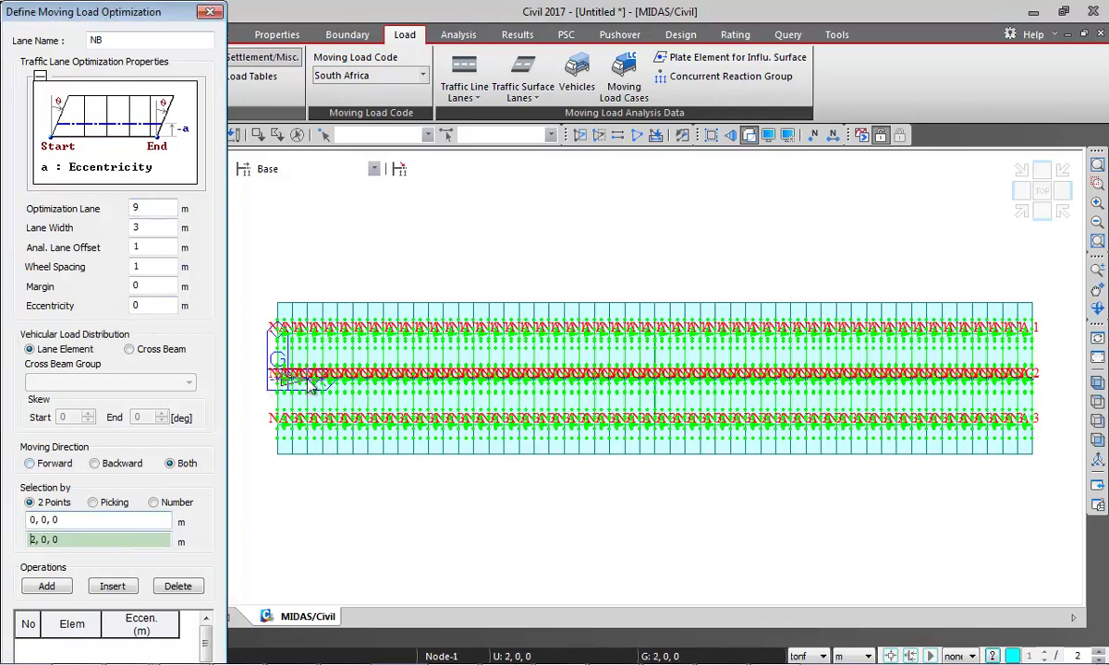
click(1076, 388)
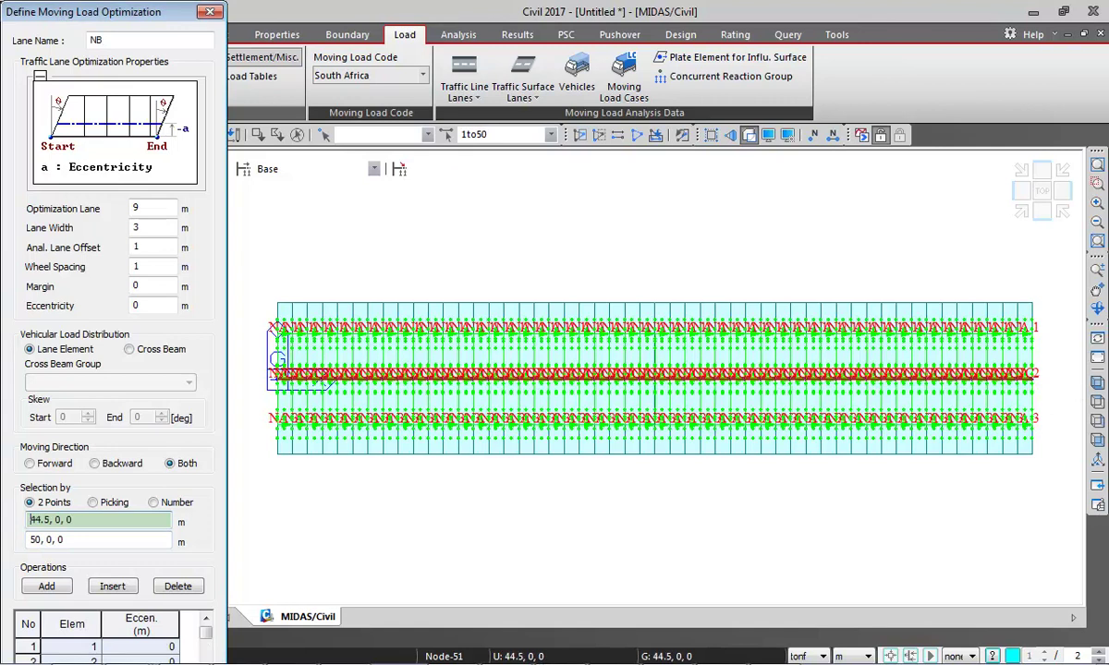
click(39, 77)
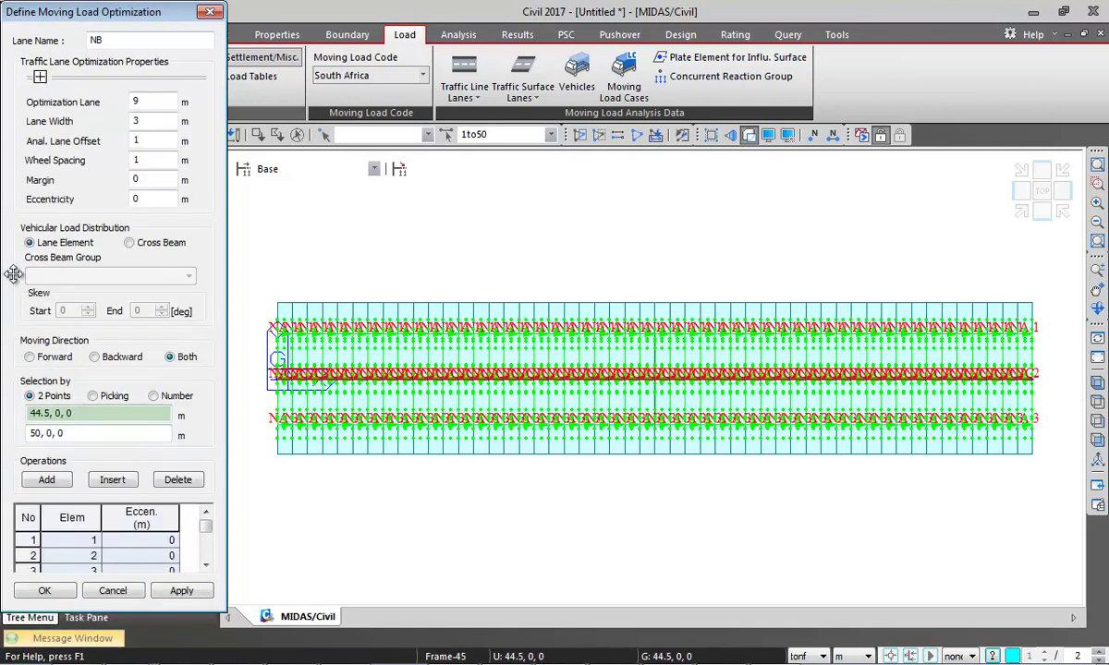
click(43, 591)
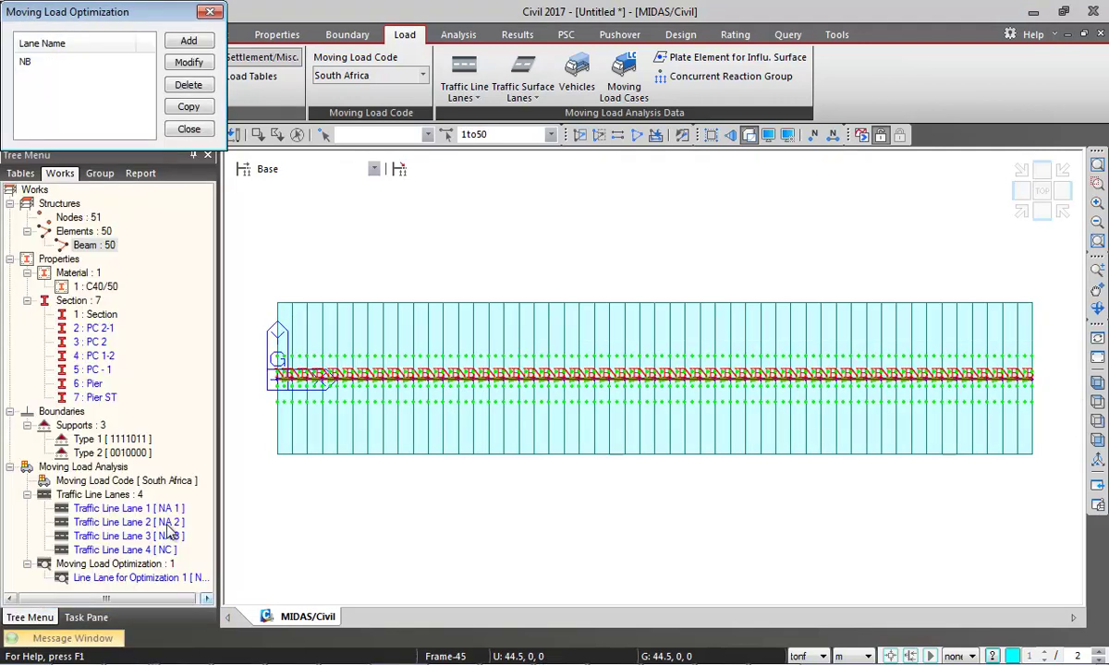
click(189, 130)
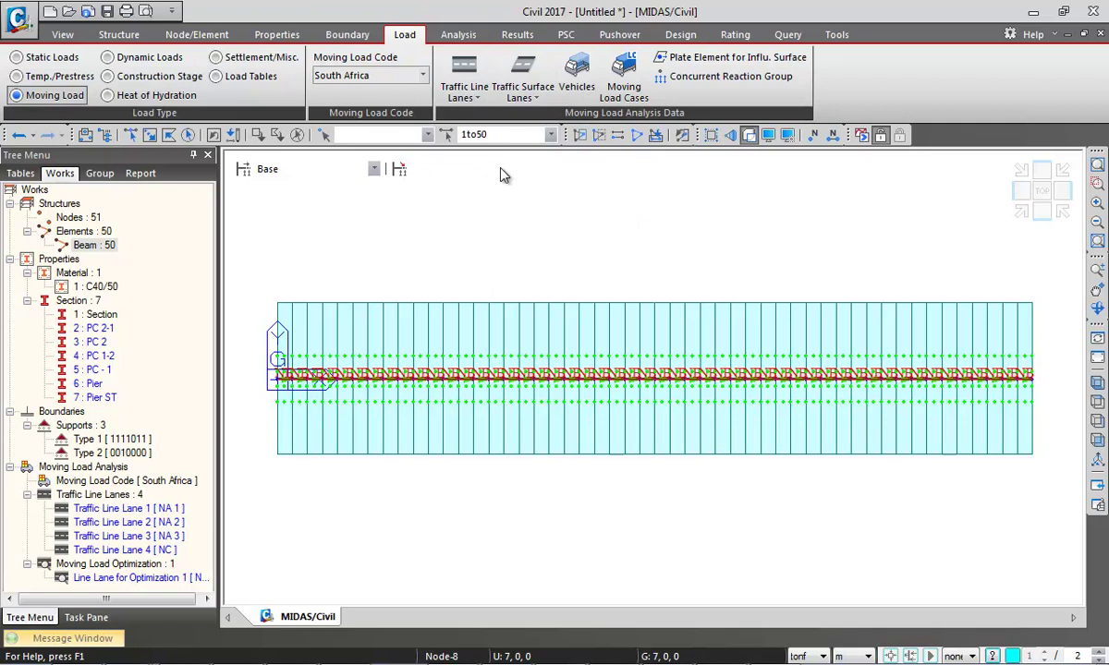
click(523, 93)
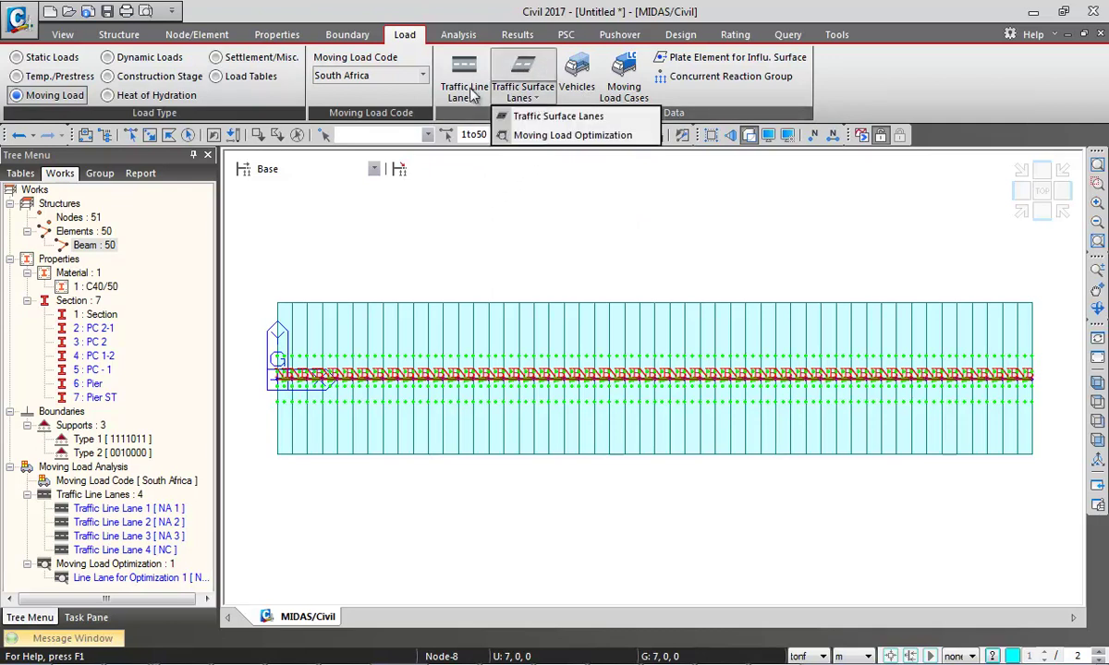
click(444, 248)
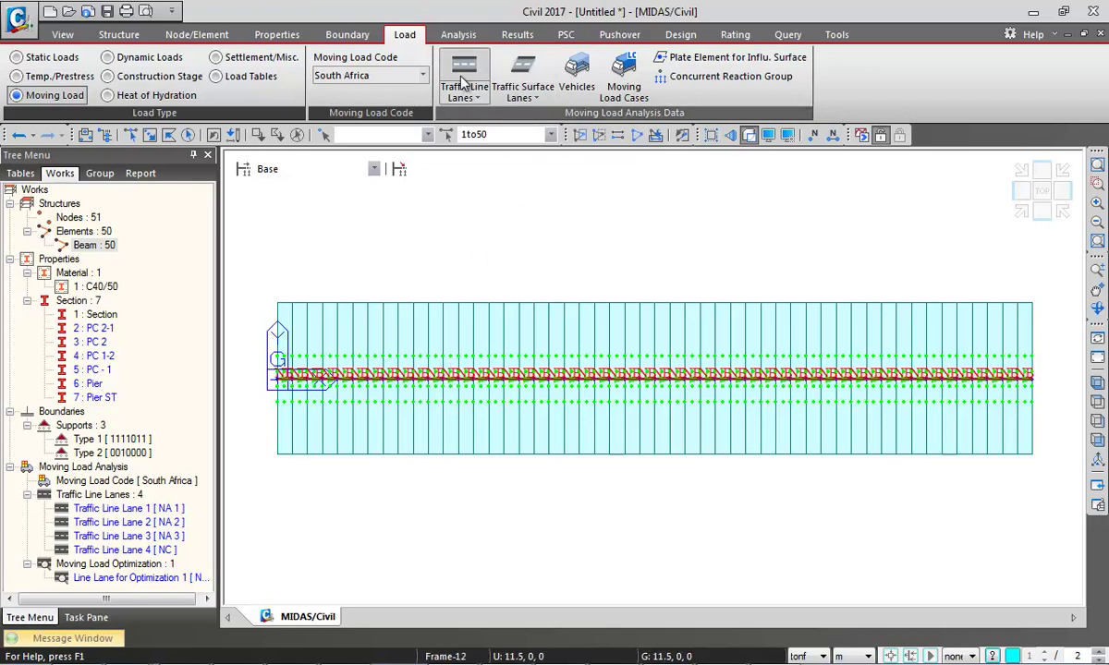
Add the TMH7 standard NA vehicle with a unit length of 2 m for the loaded length increment
click(575, 83)
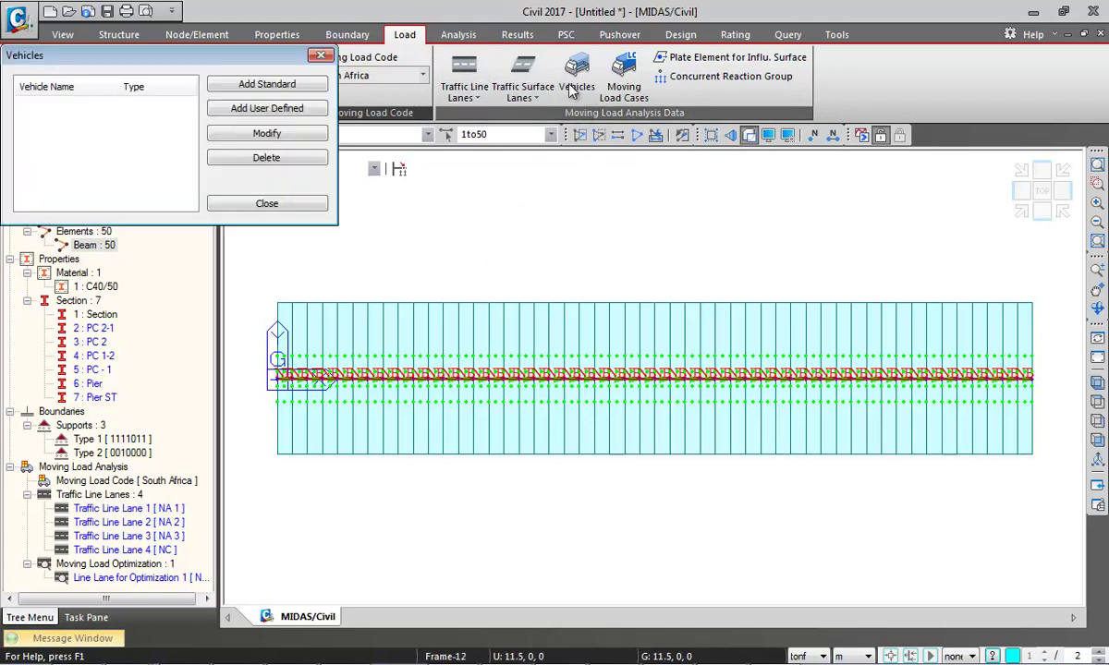
click(260, 85)
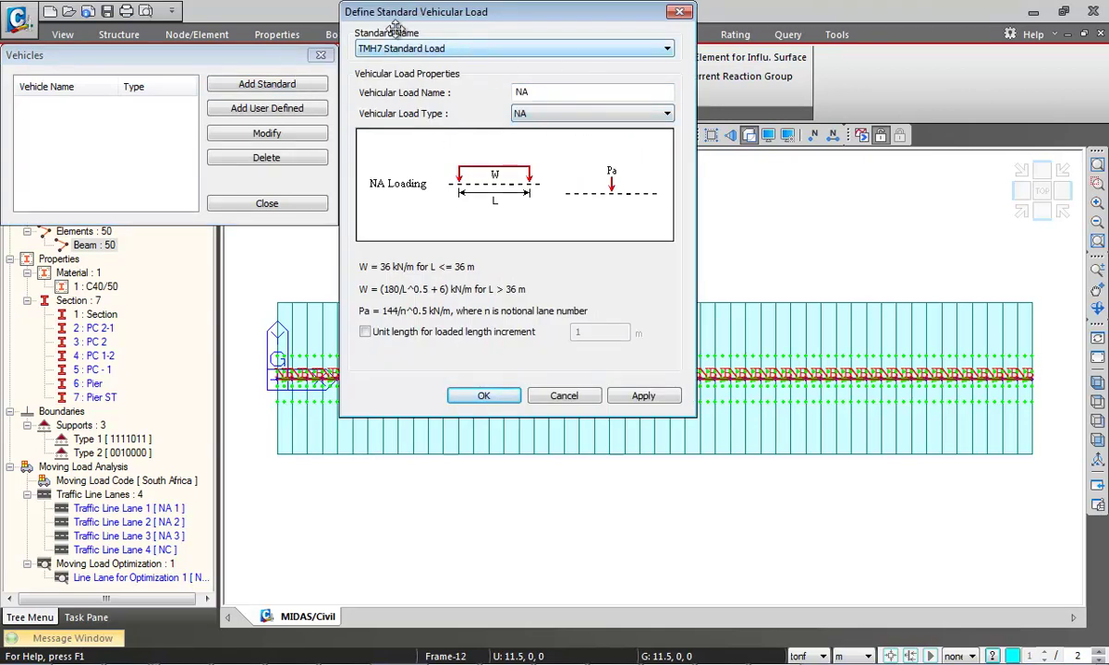
click(607, 127)
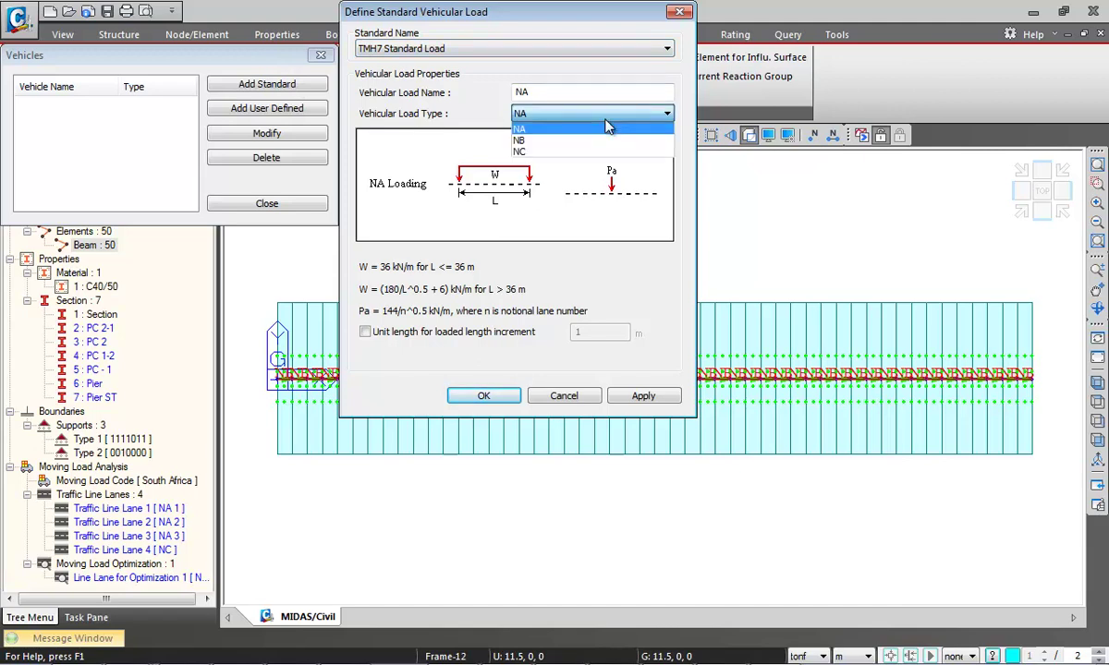
click(607, 127)
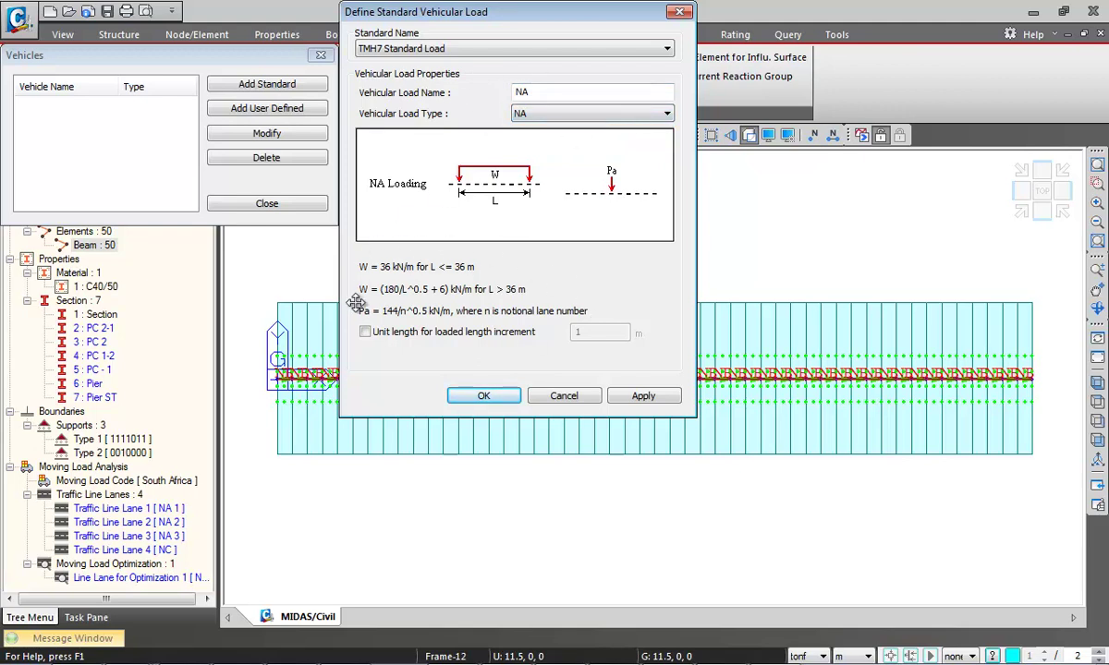
click(364, 332)
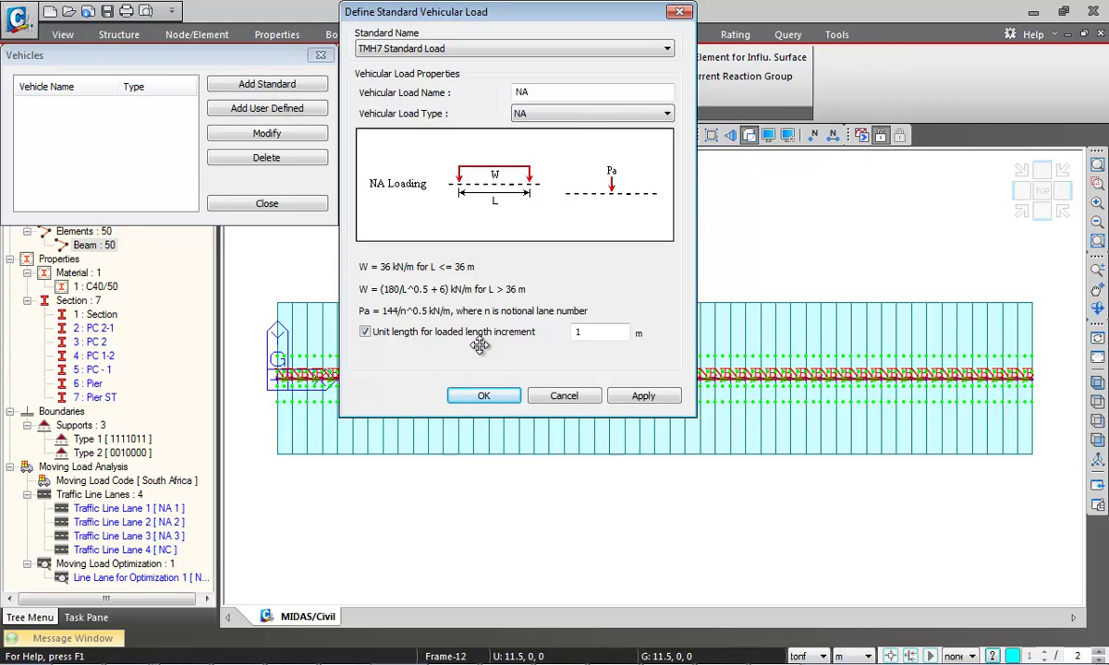
drag(589, 332, 514, 344)
text(2)
click(484, 395)
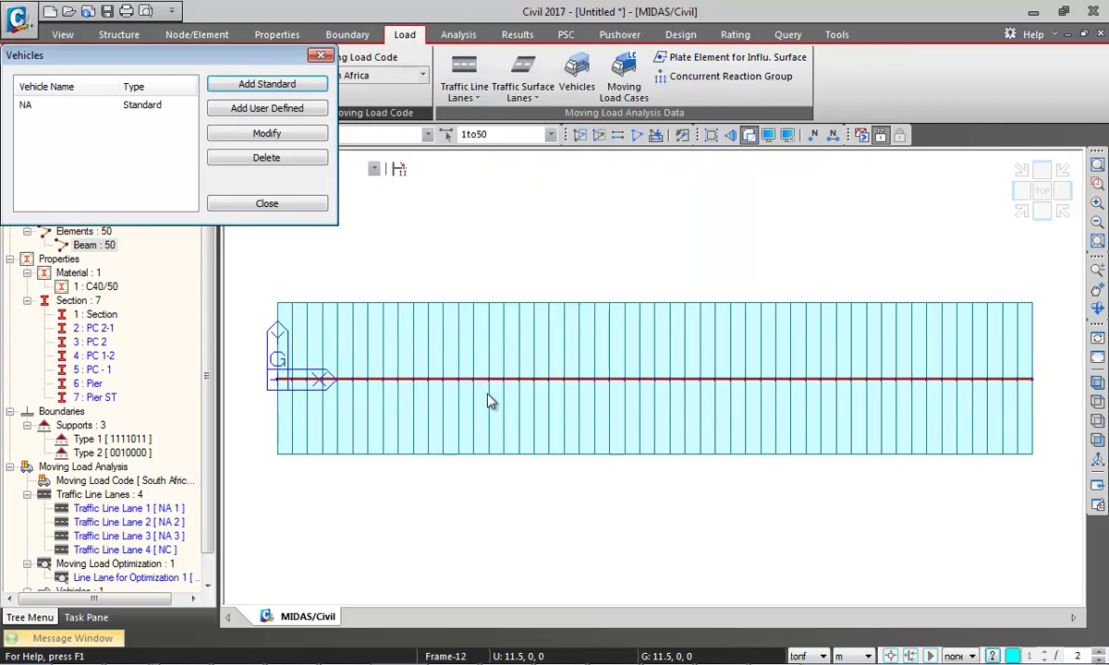
Add a TMH7 standard vehicle of type NB with 36 units and name it NB 36
click(266, 84)
click(519, 114)
click(514, 139)
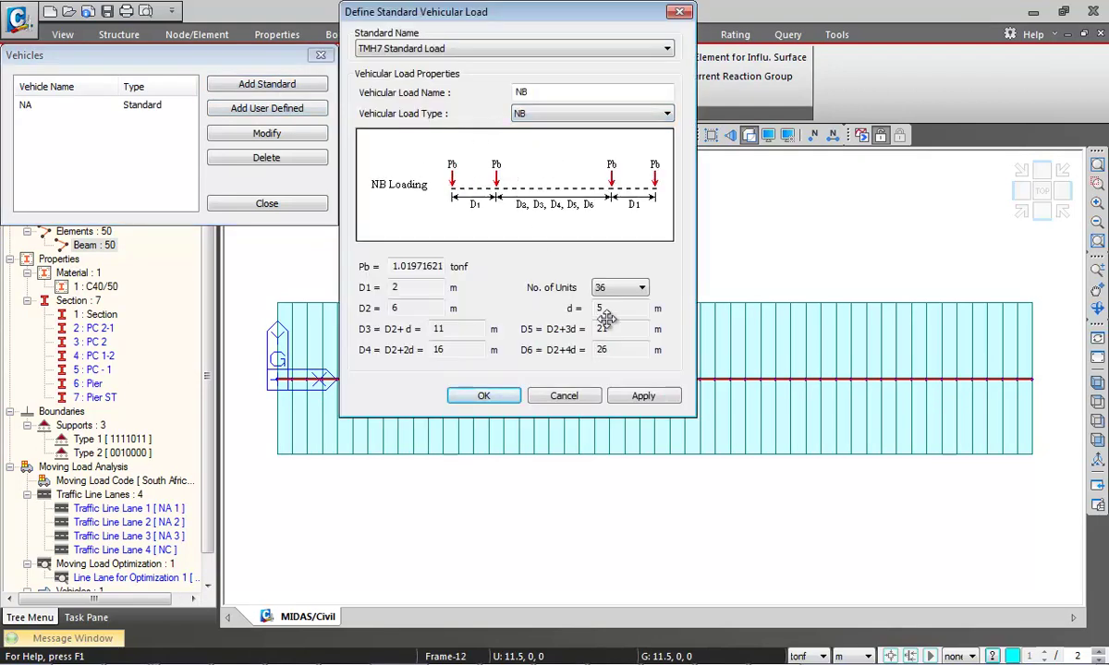
click(637, 288)
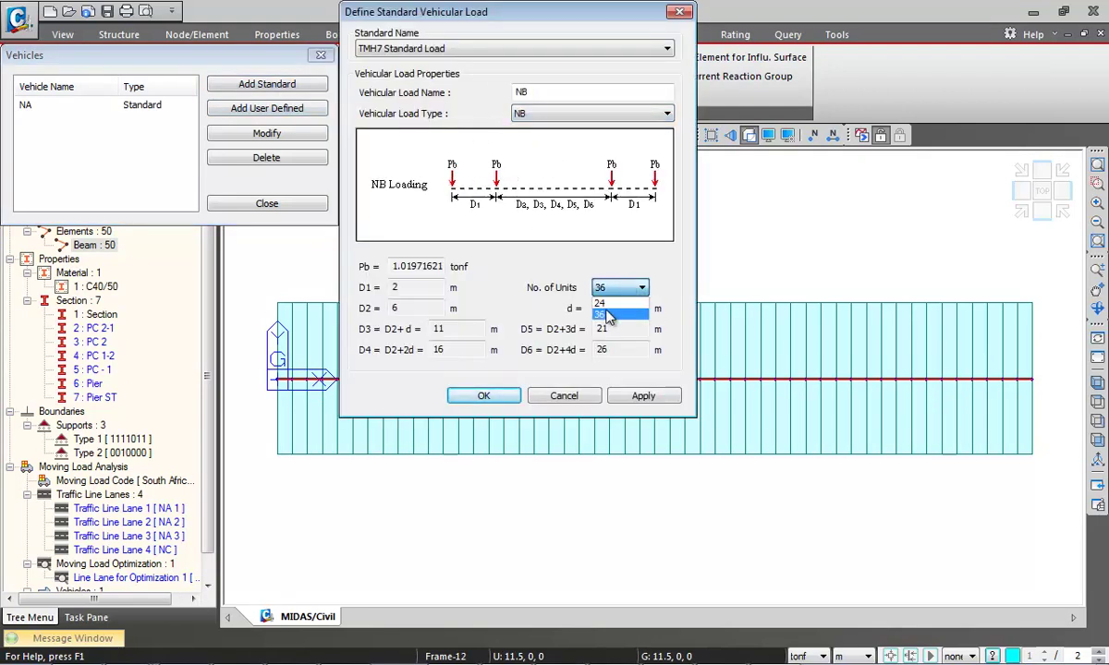
click(569, 96)
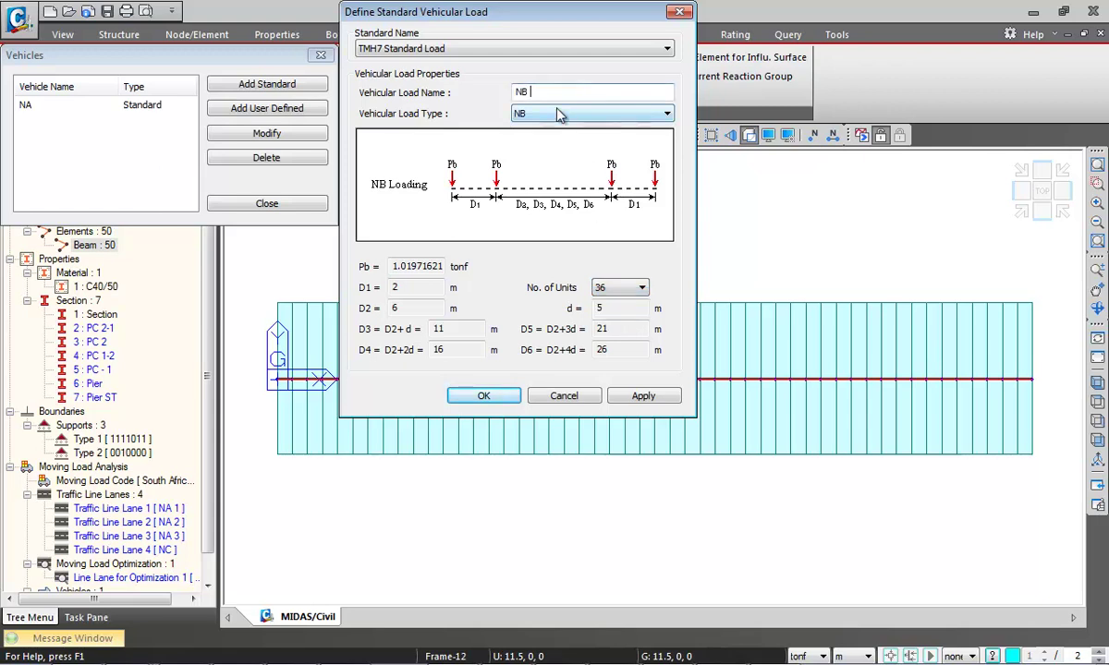
text(36)
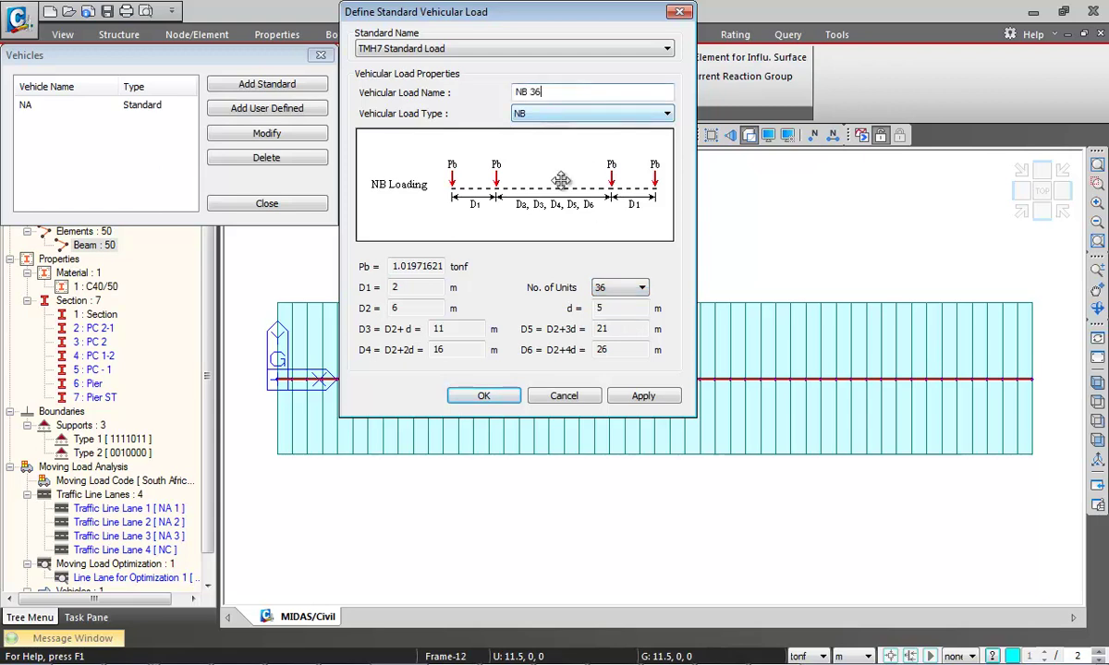
click(504, 396)
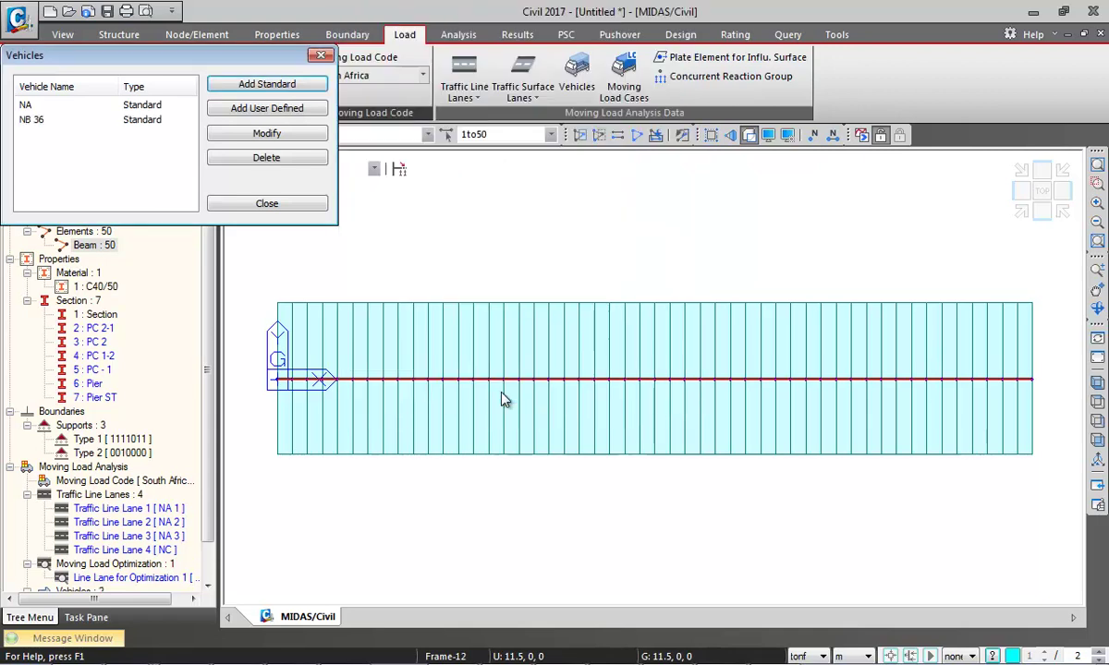
Add the TMH7 standard NC vehicle, considering the load area giving opposite contribution, and close the vehicle list
click(288, 86)
click(547, 112)
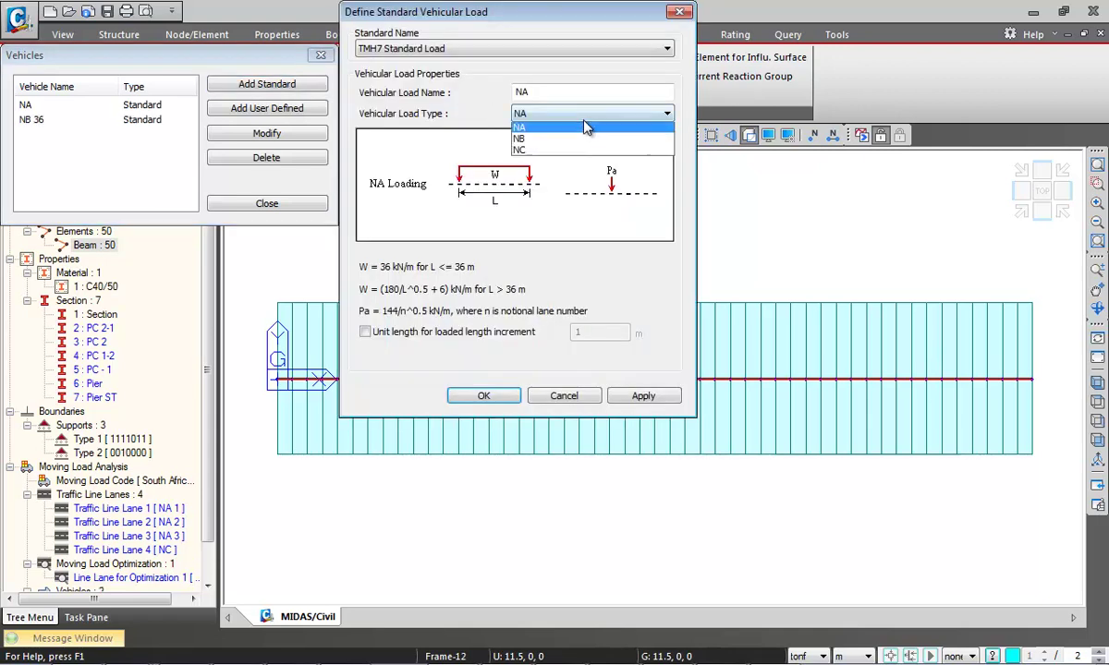
click(545, 152)
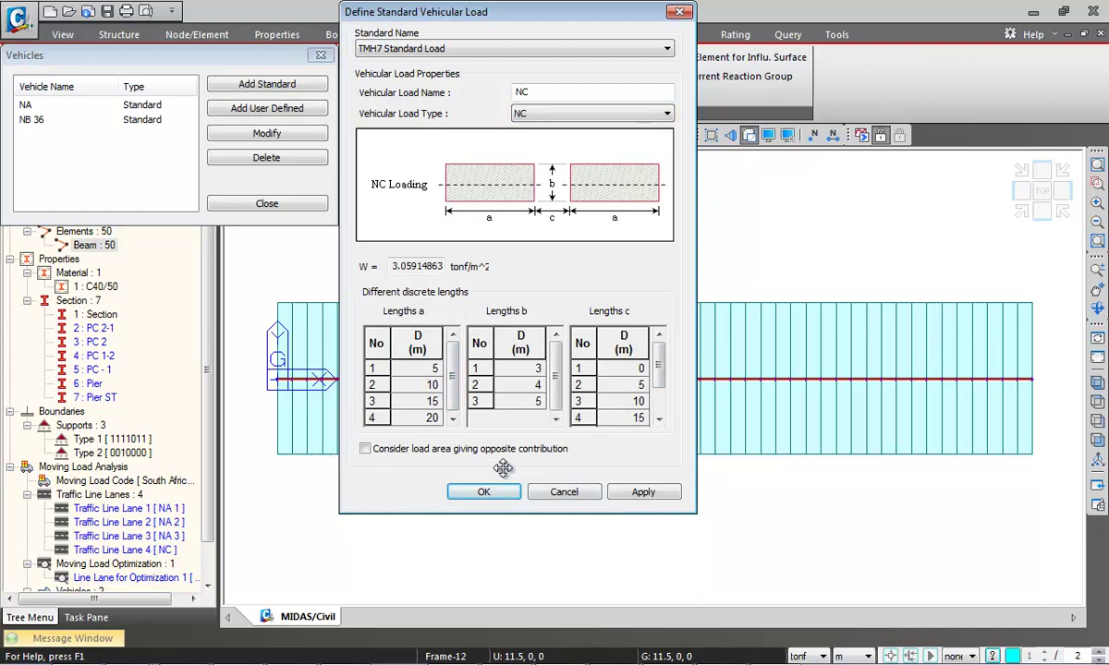
click(365, 449)
click(483, 492)
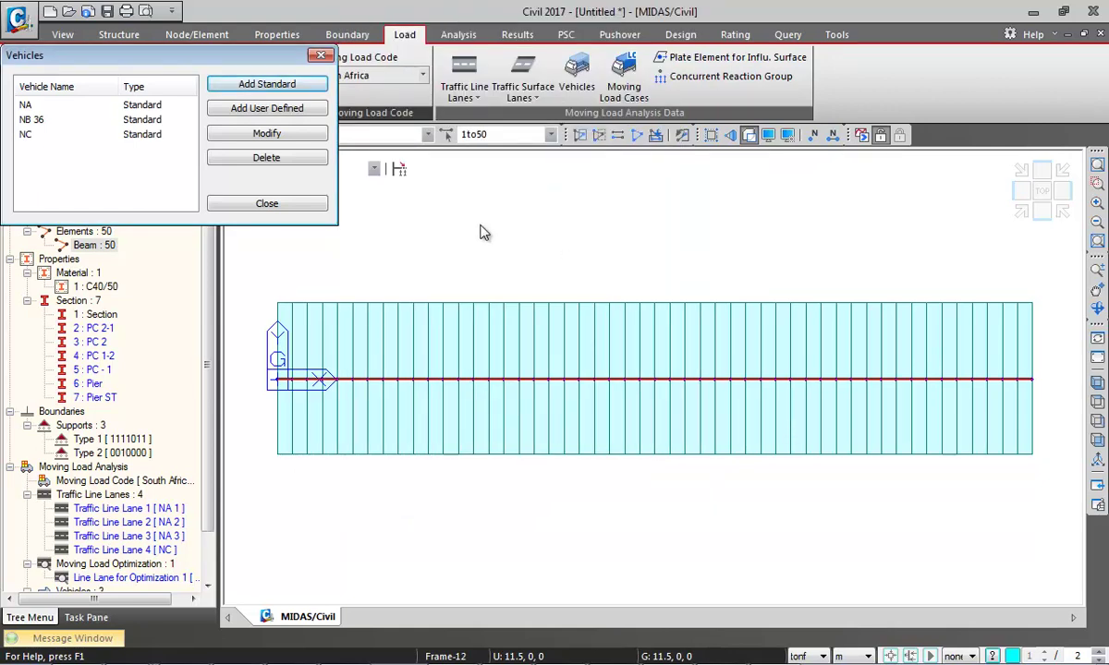
click(266, 205)
Examine the user-defined vehicle load settings for the NA, NB, NC and Permit Truck types without adding a vehicle
click(576, 74)
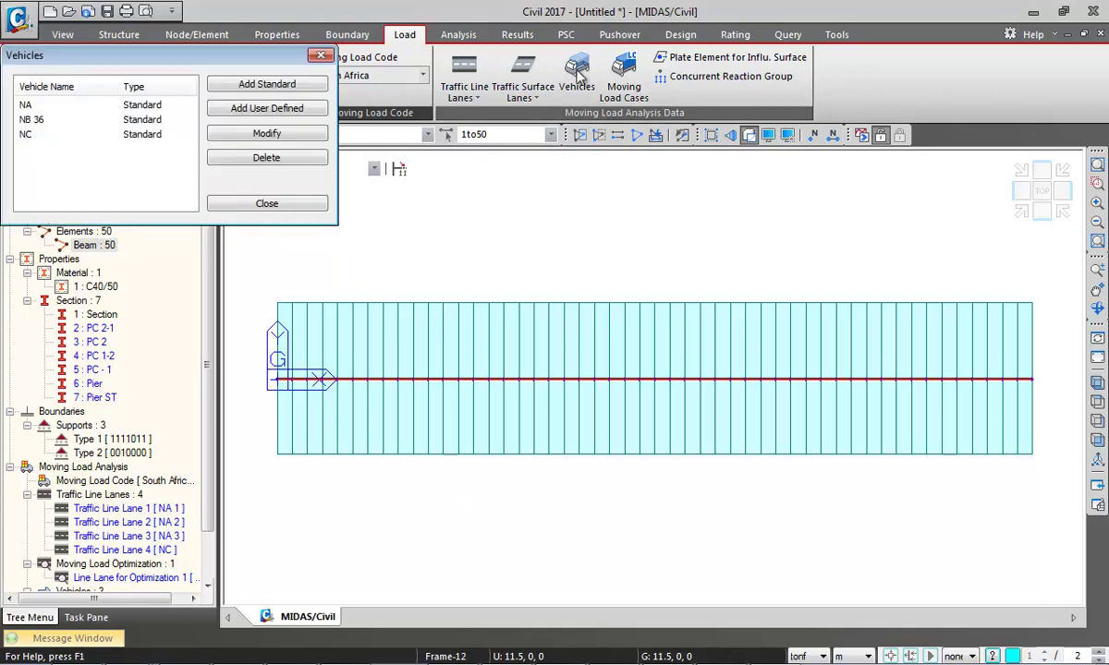
click(277, 108)
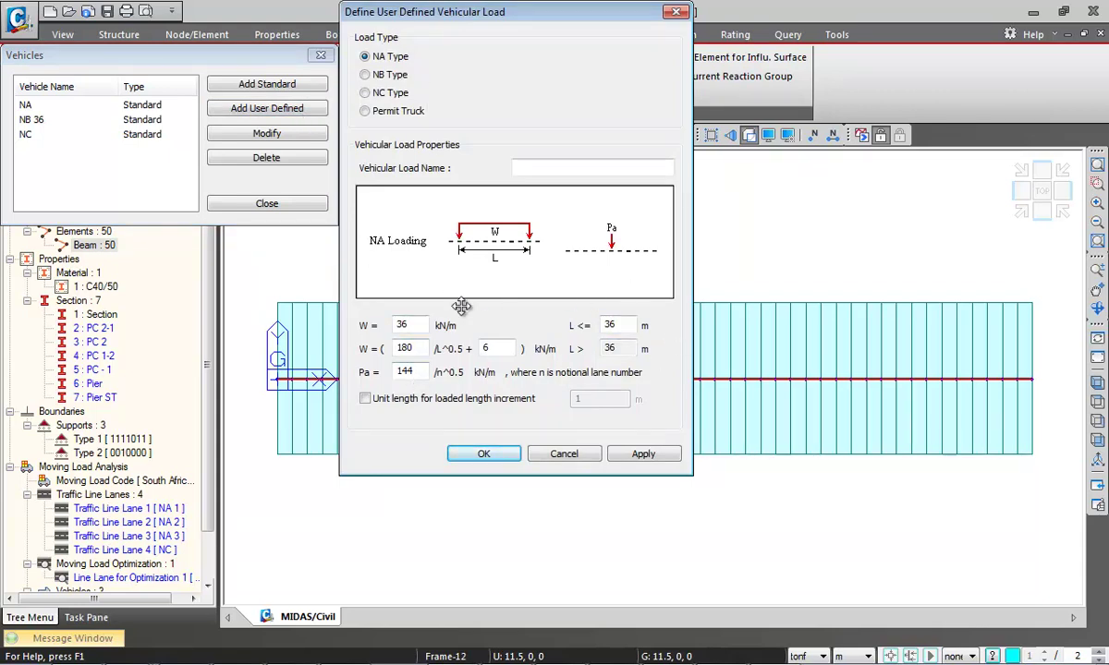
click(396, 76)
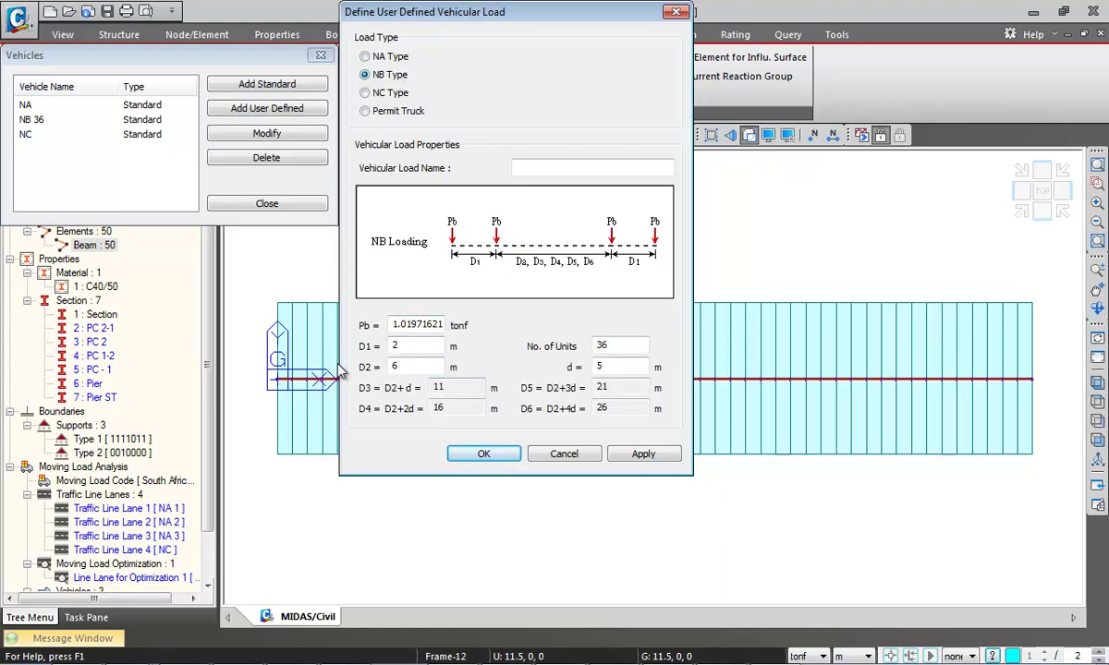
click(397, 93)
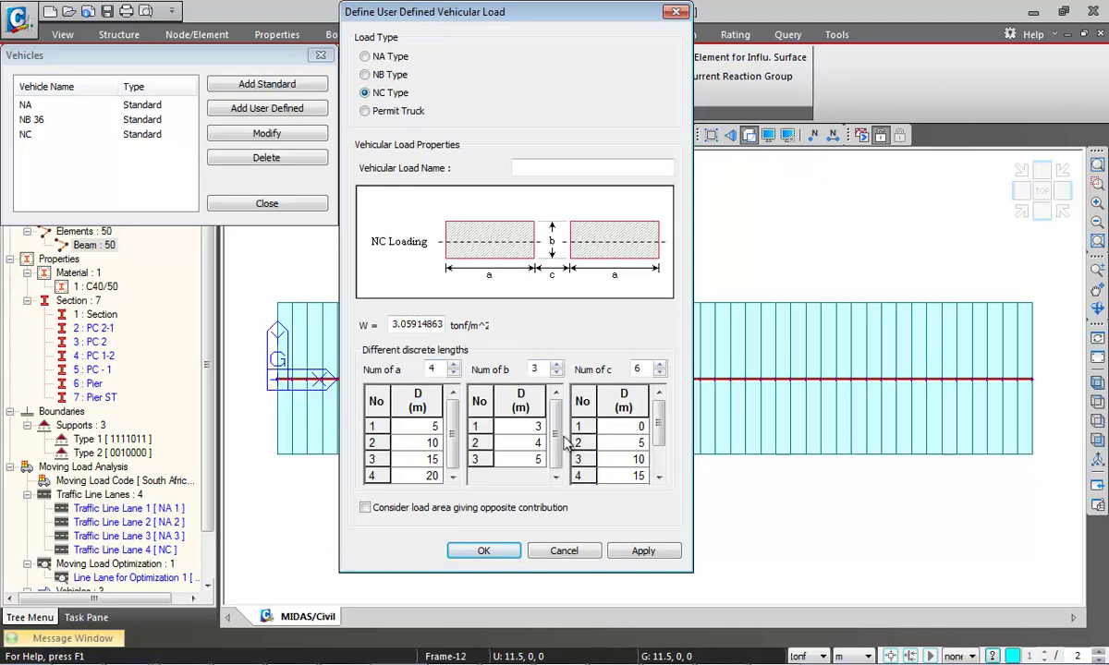
click(398, 110)
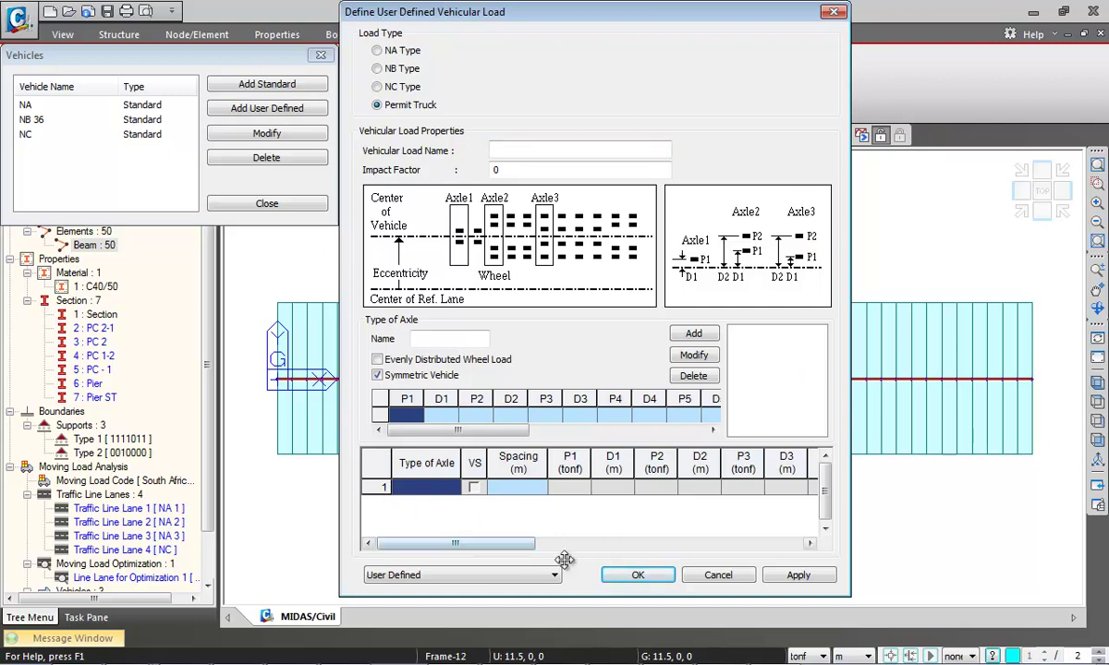
click(713, 577)
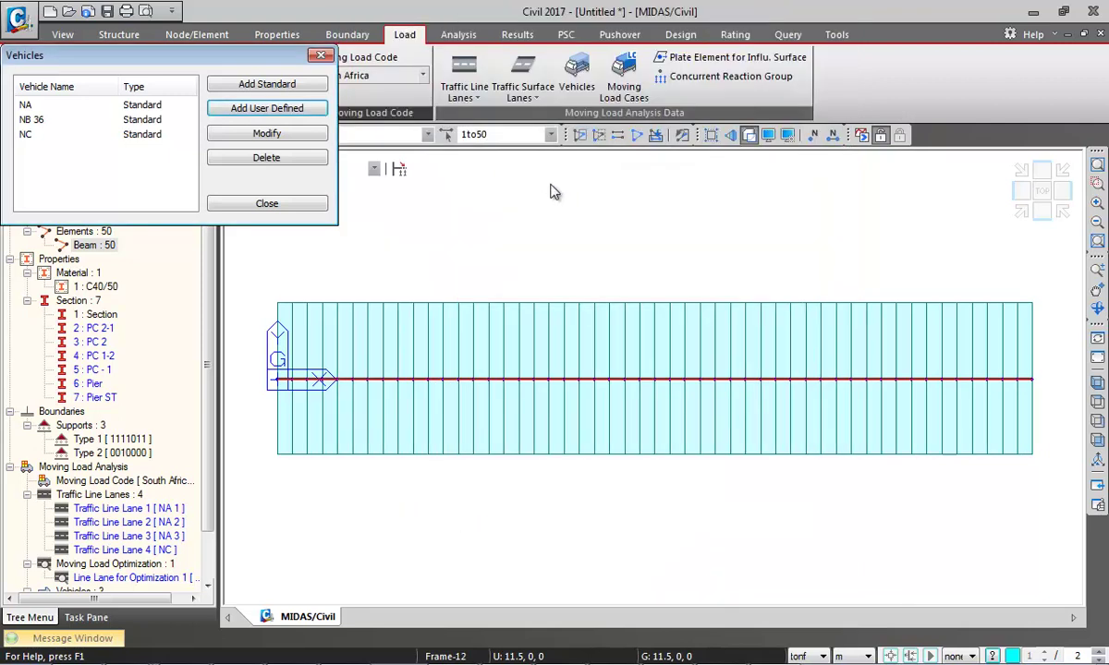
click(270, 203)
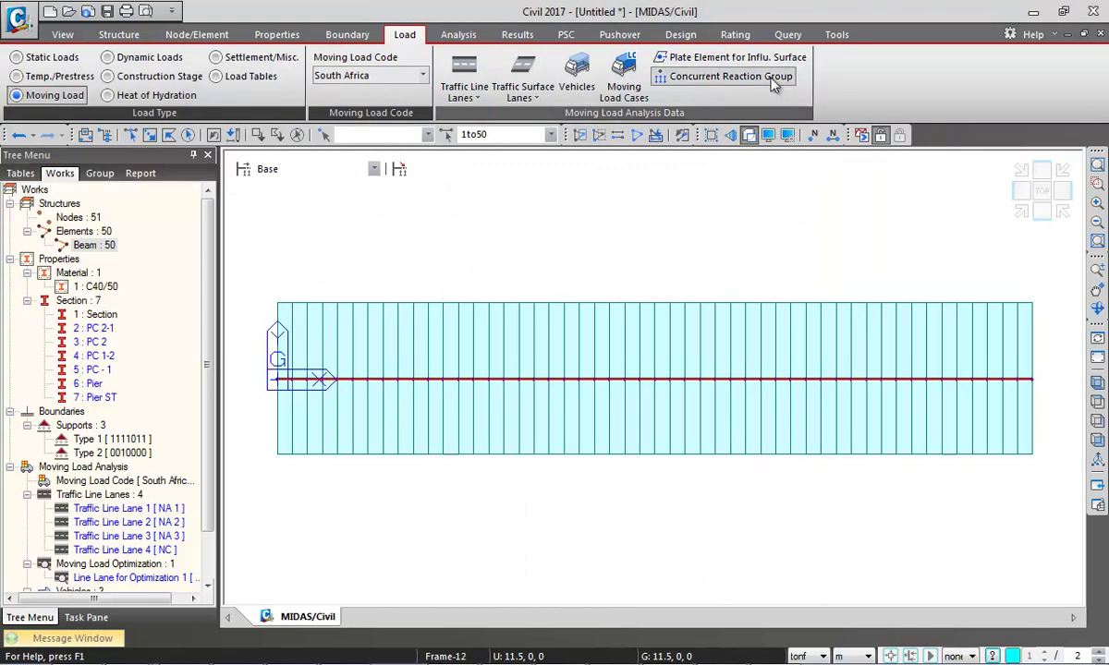
Start a moving load case named NA Cases with the NA load model and assign lanes NA 1, NA 2 and NA 3
click(621, 85)
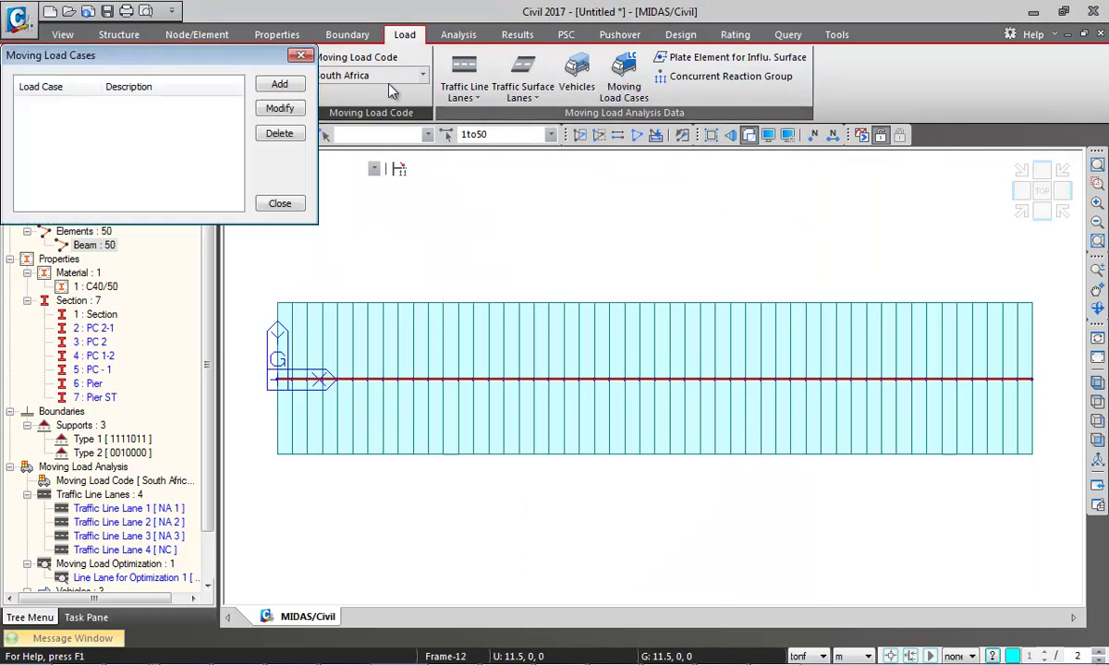
click(277, 85)
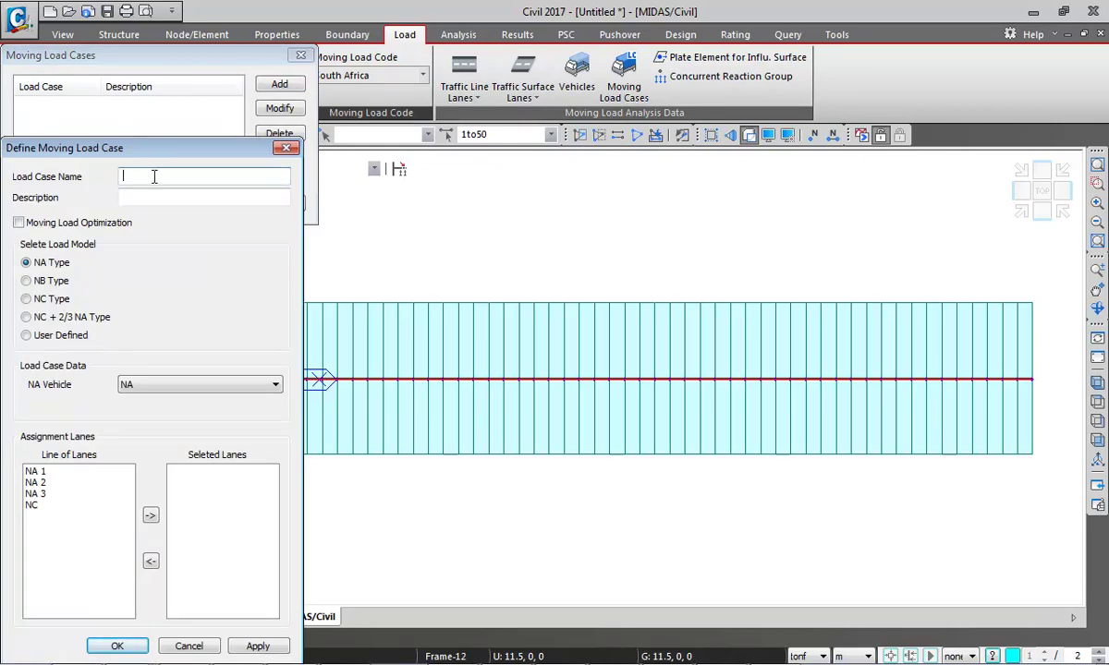
text(NA Cases)
click(34, 471)
shift+click(35, 493)
click(150, 516)
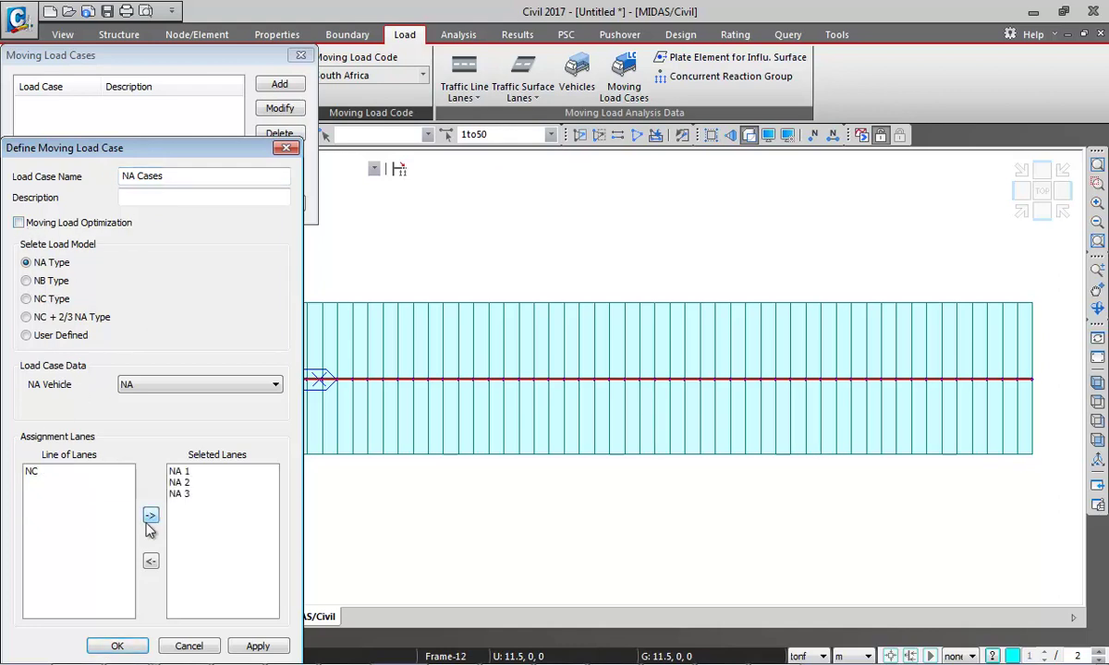
Apply the NA Cases moving load case and start another one named NC Cases with the NC load model
click(259, 647)
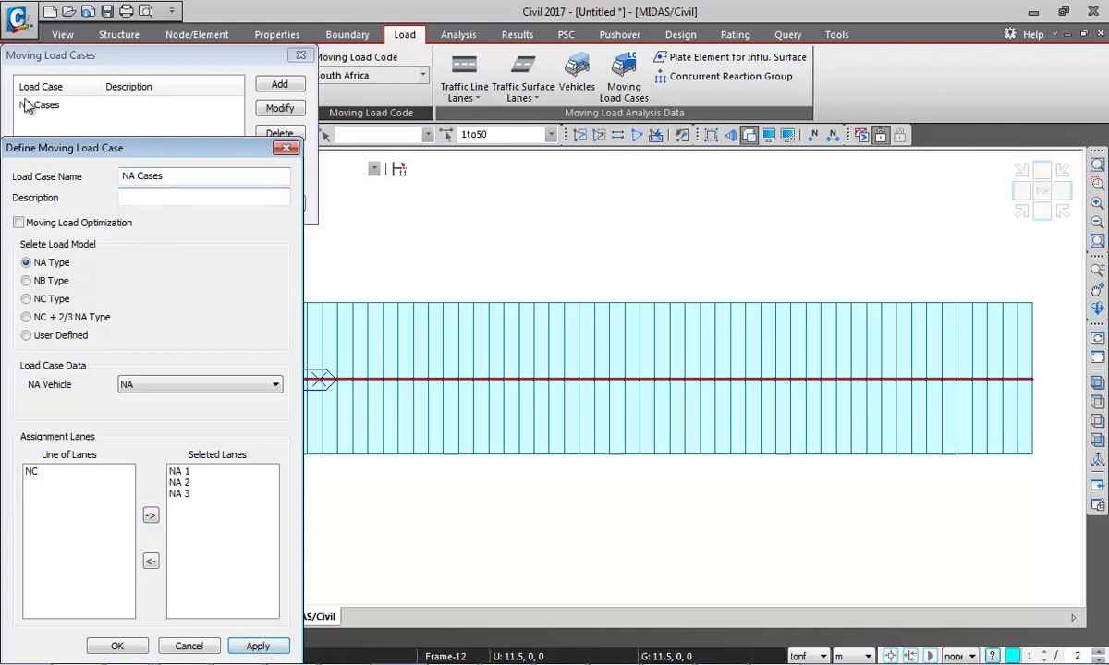
click(134, 176)
key(BackSpace)
text(C)
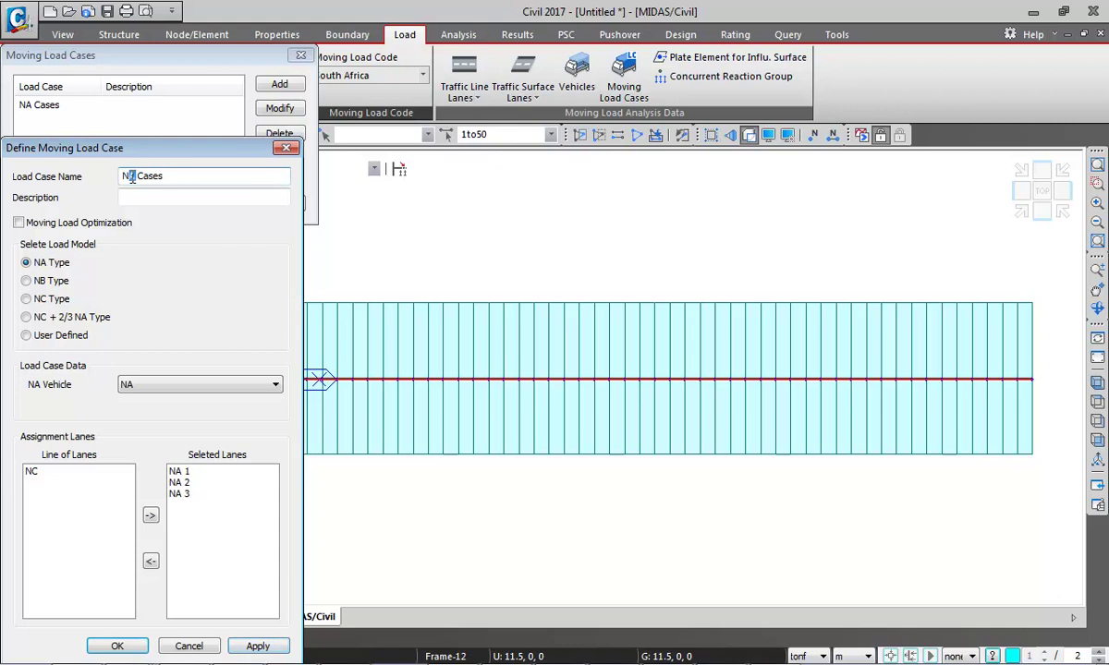
click(65, 298)
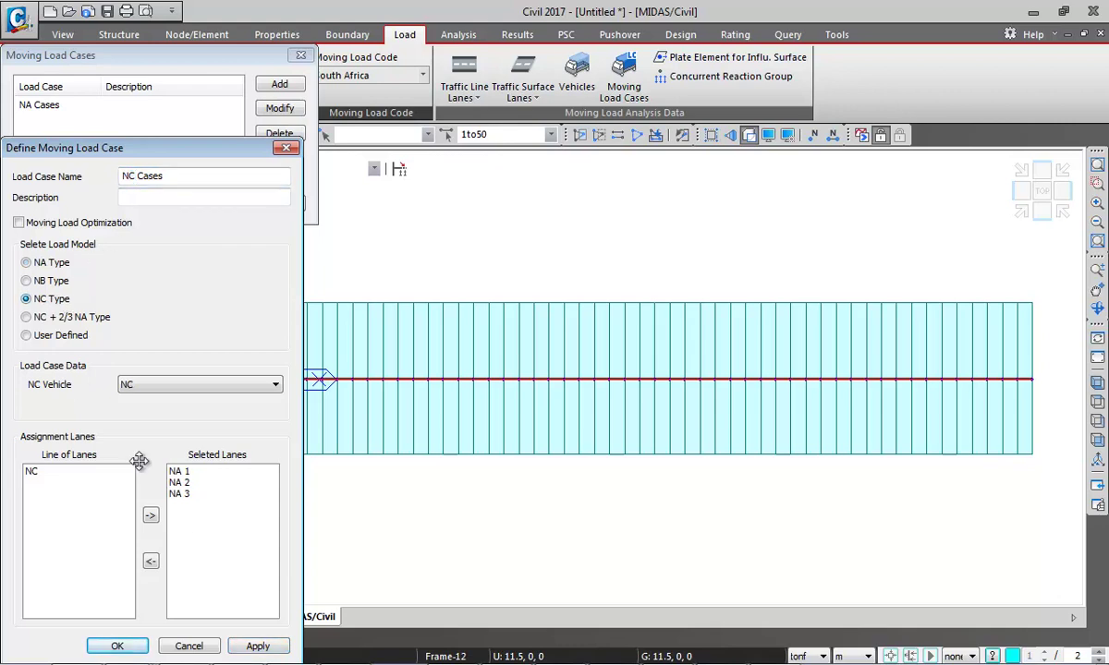
Replace lanes NA 1, NA 2 and NA 3 with lane NC in the NC Cases load case and apply it
click(178, 472)
shift+click(180, 495)
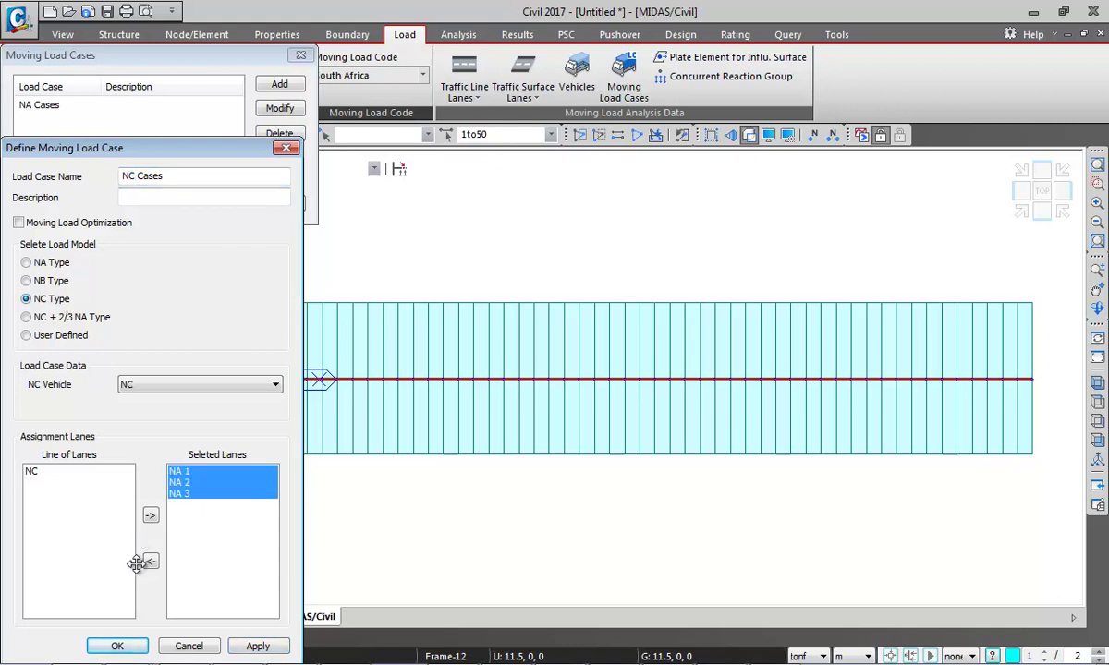
click(151, 563)
click(33, 506)
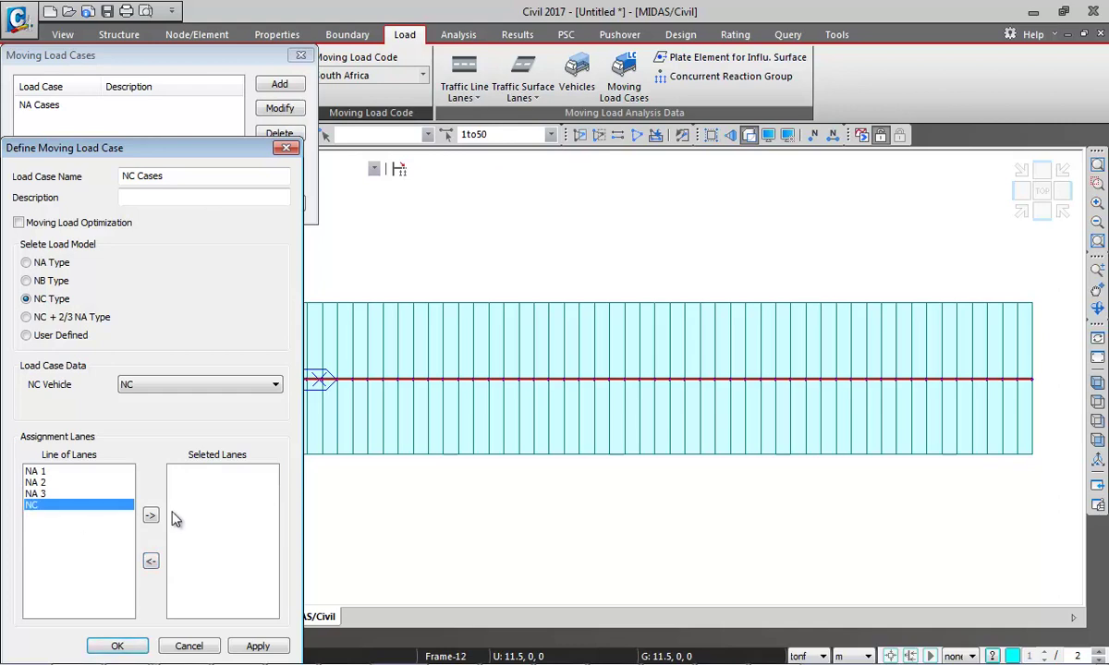
click(151, 387)
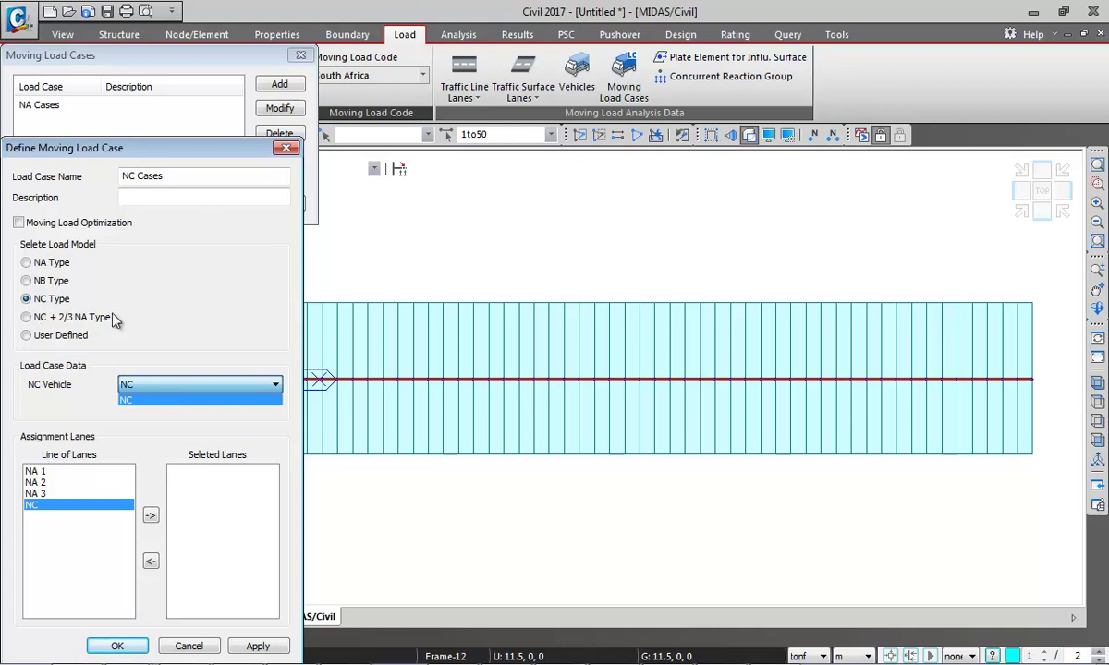
click(97, 397)
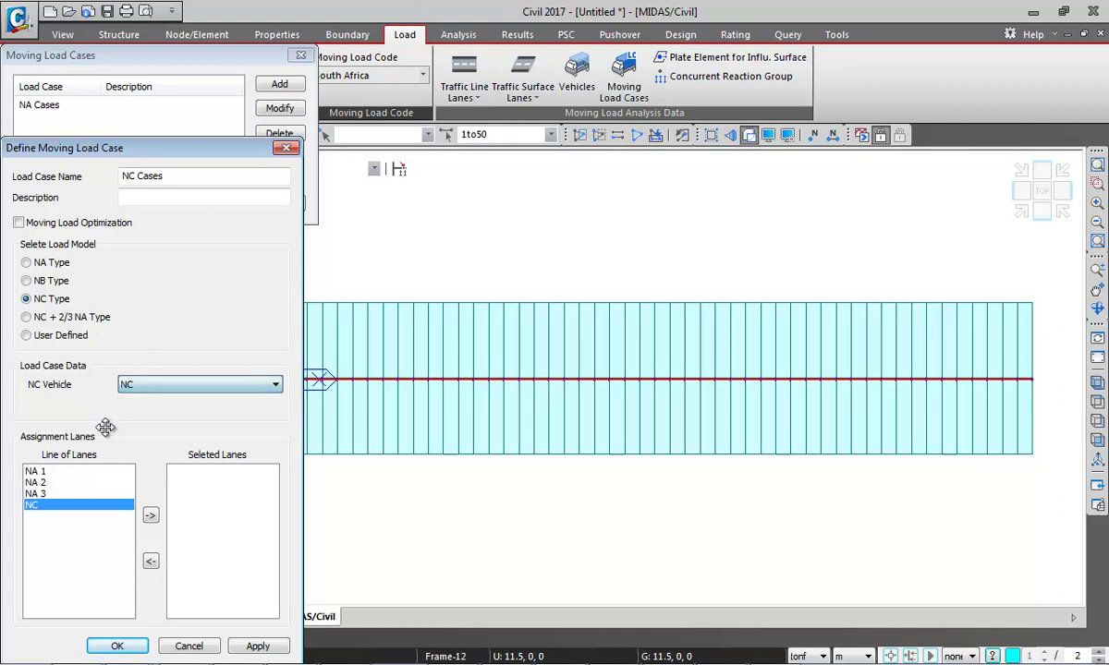
click(151, 514)
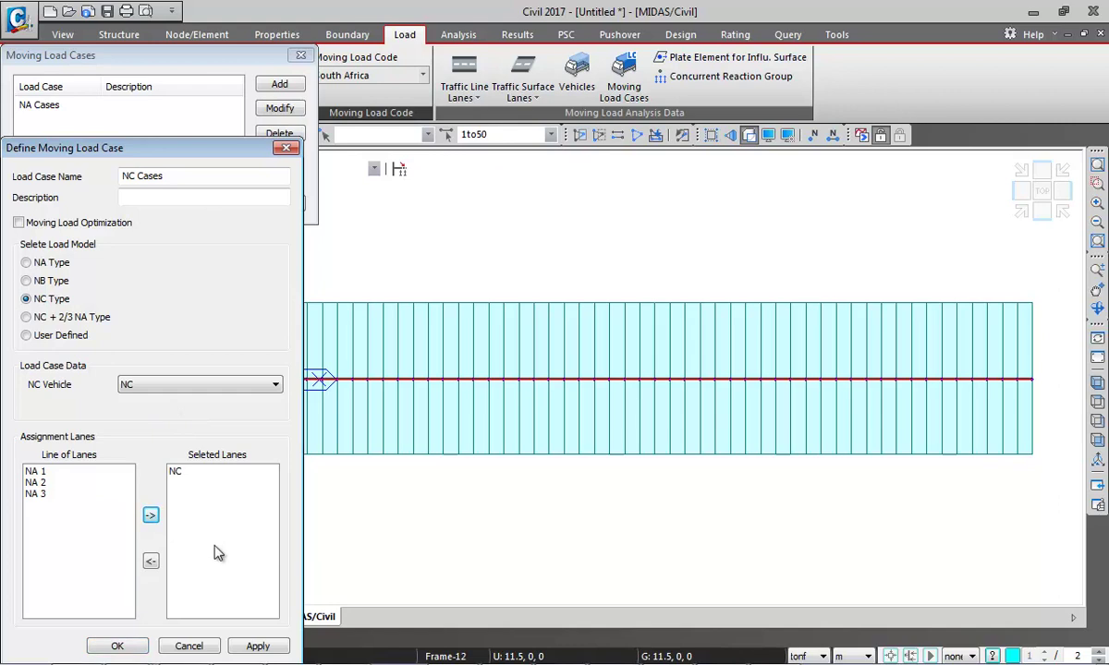
click(262, 645)
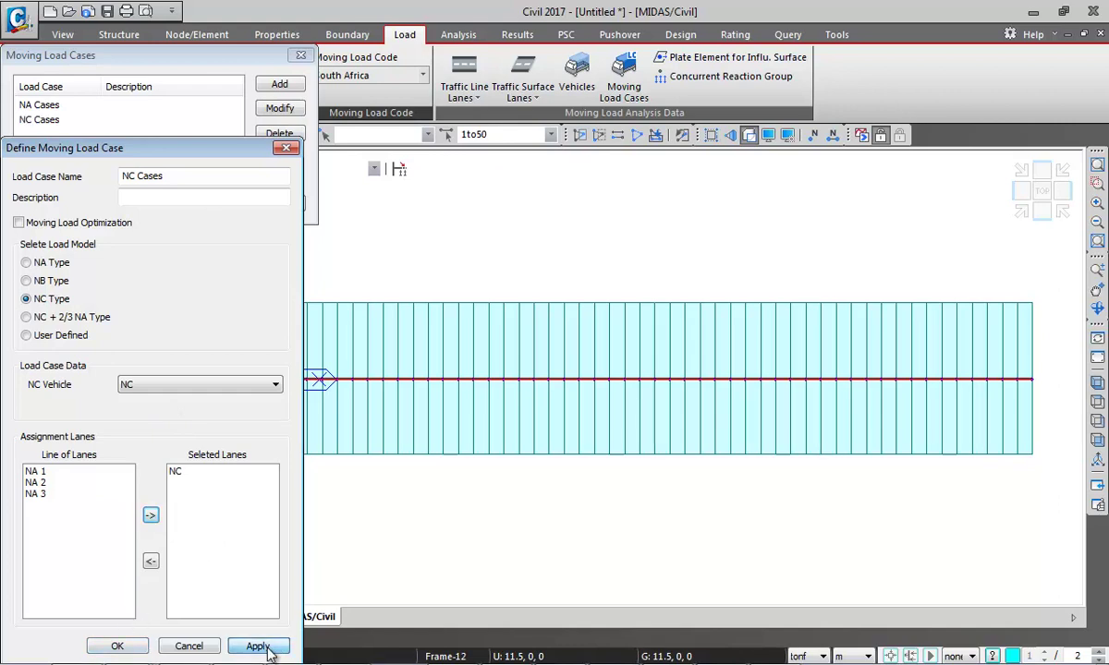
Add an optimized moving load case named NB Cases with the NB load model, vehicle NB 36 and loaded lane NB, and close the case list
click(73, 223)
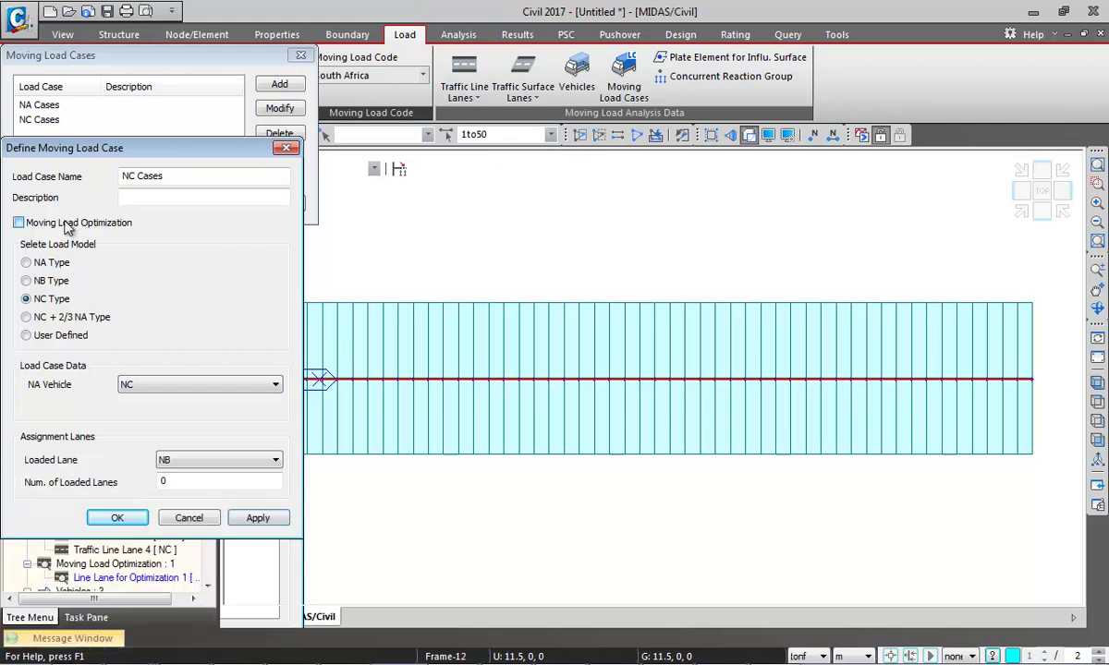
click(53, 281)
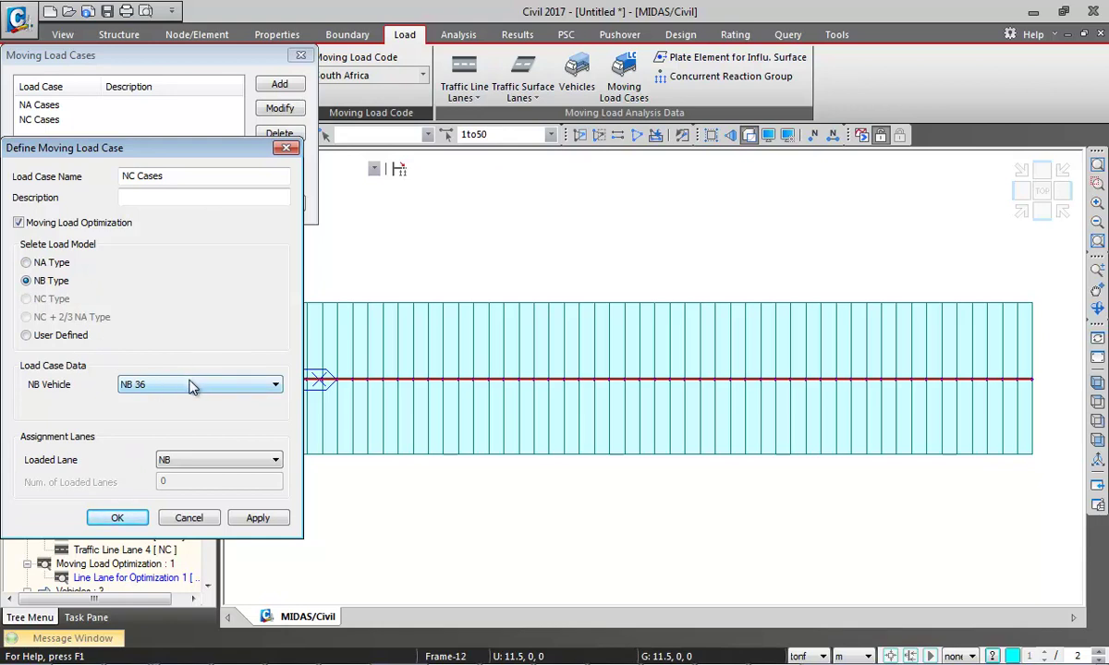
click(210, 461)
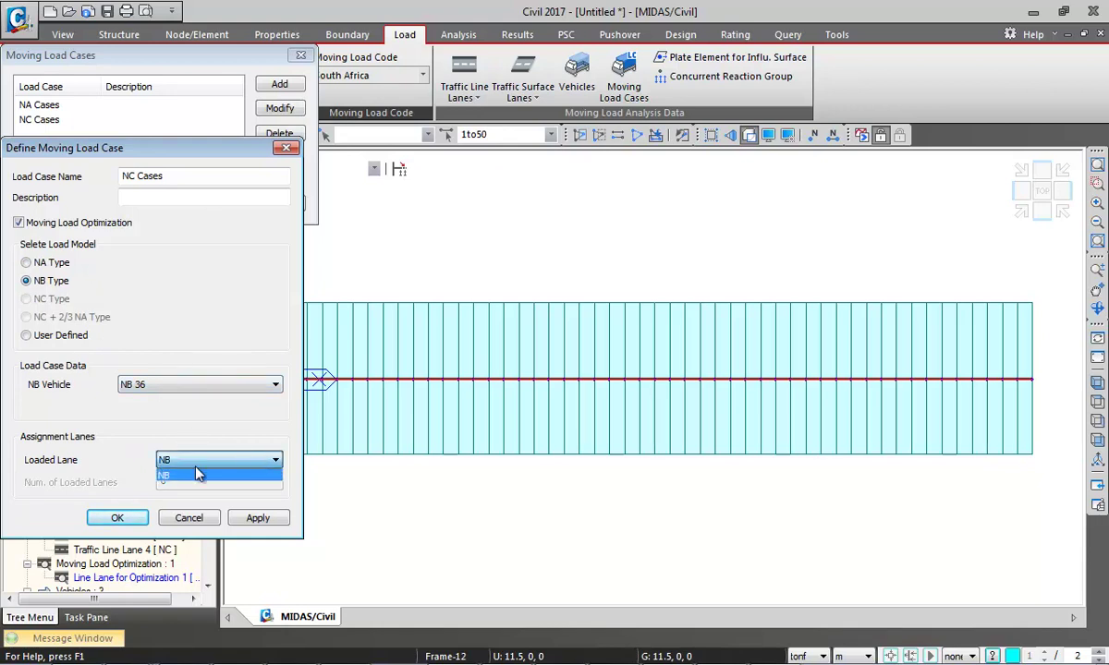
click(130, 175)
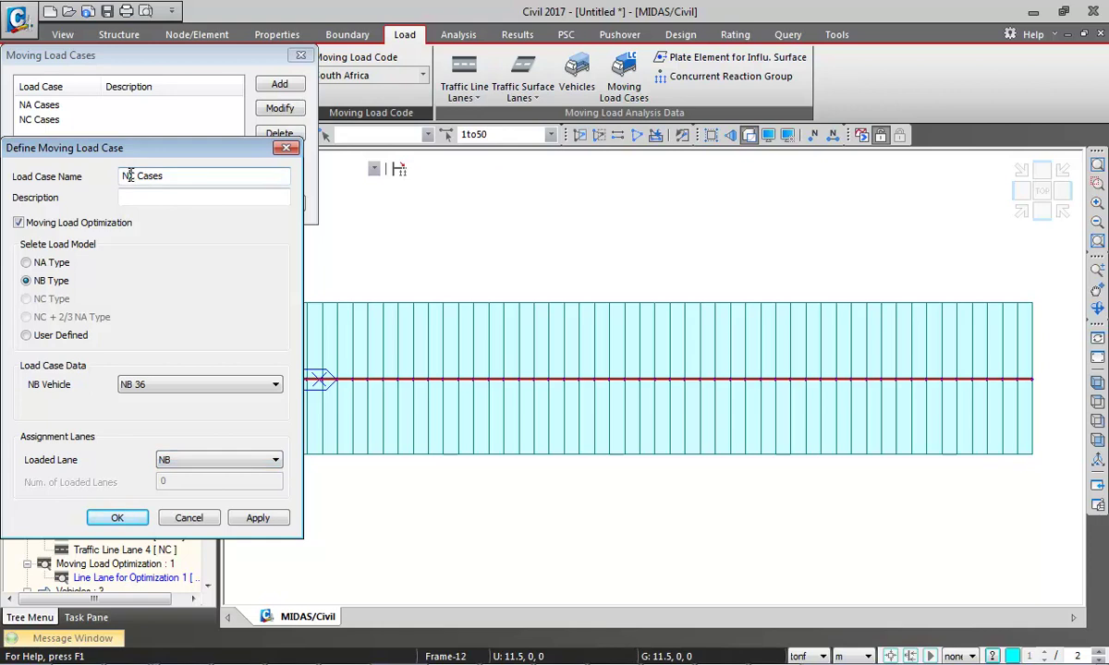
text(B)
click(130, 522)
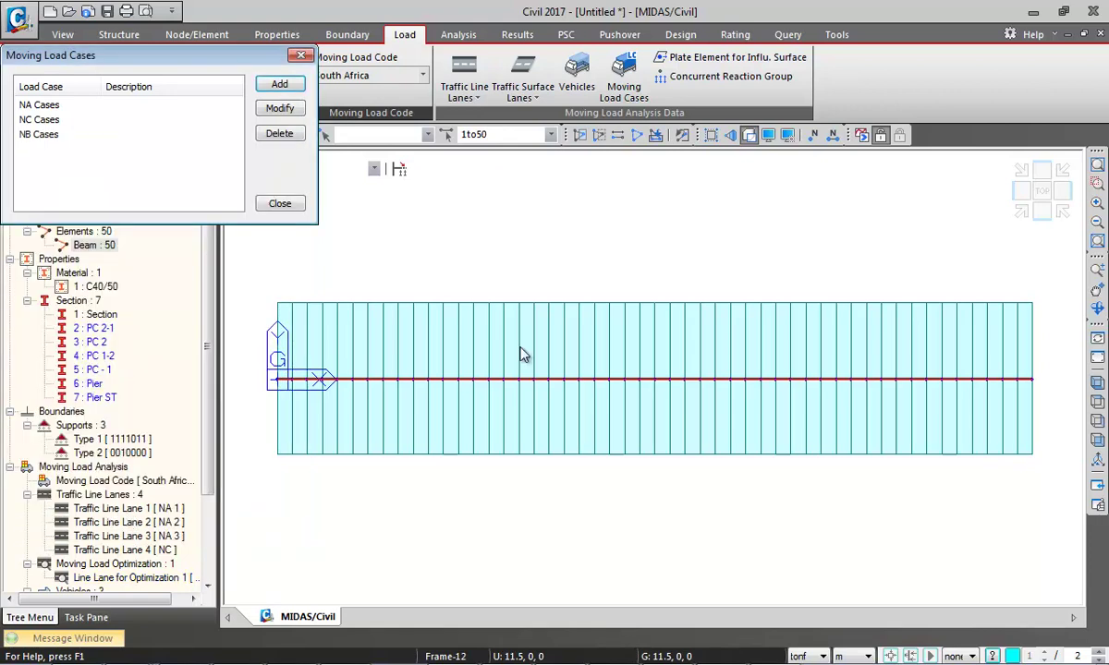
click(280, 202)
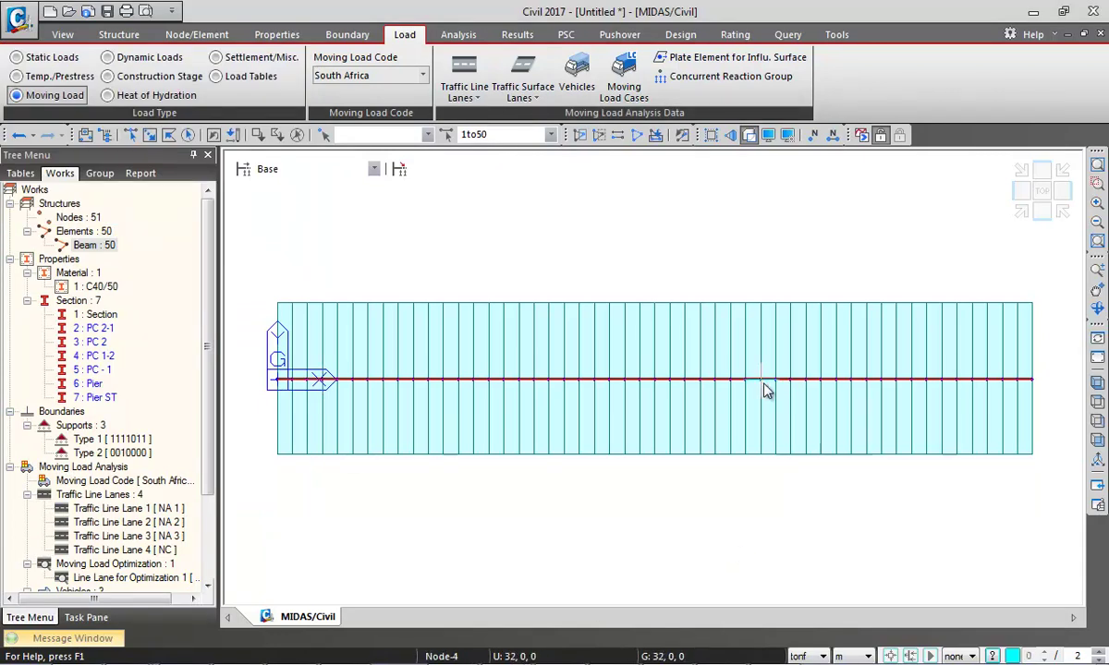
Save the model as Single in the 170419 - TMH 7 folder and run the analysis
click(11, 22)
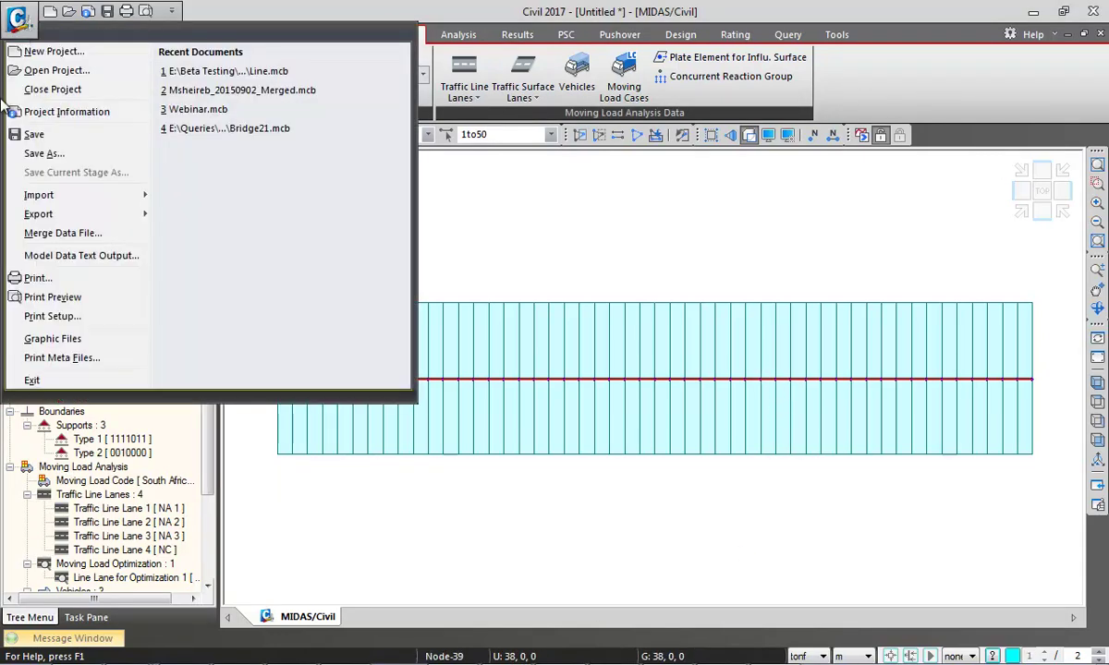
click(74, 153)
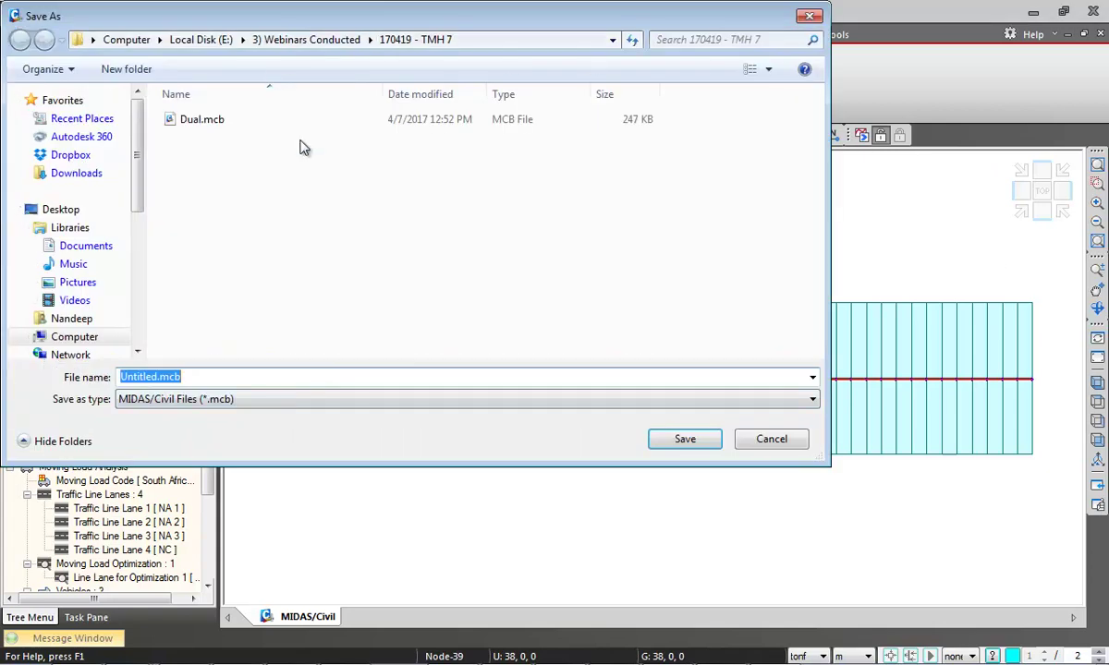
drag(154, 377, 124, 375)
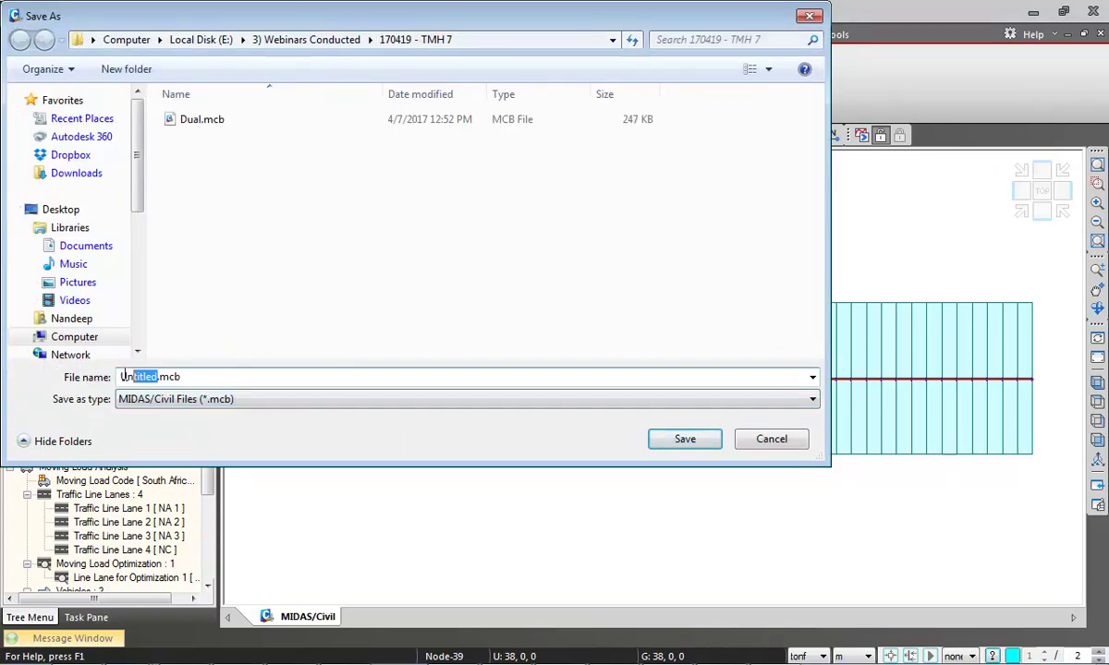
text(Single)
click(707, 443)
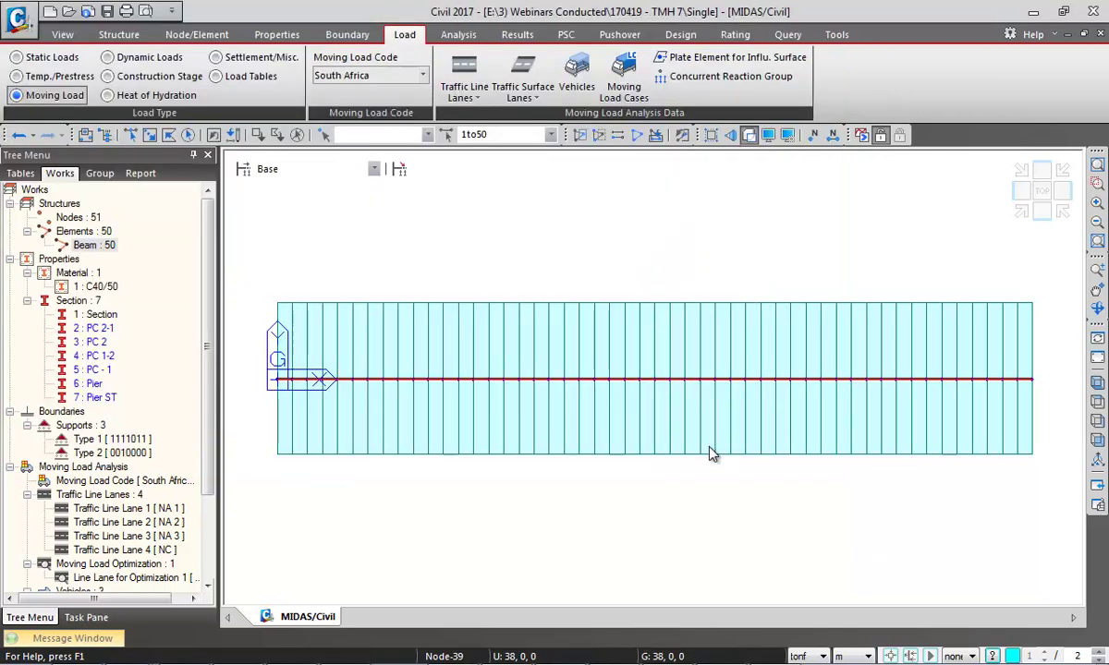
click(860, 135)
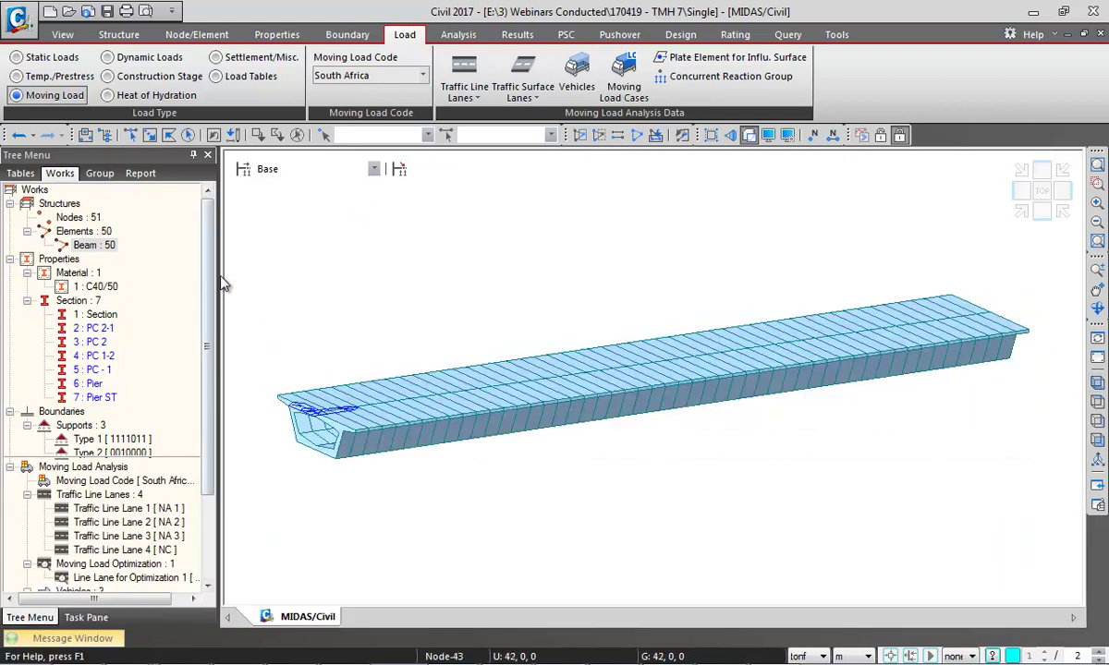
Turn on the display of the boundary supports in the model view
click(530, 35)
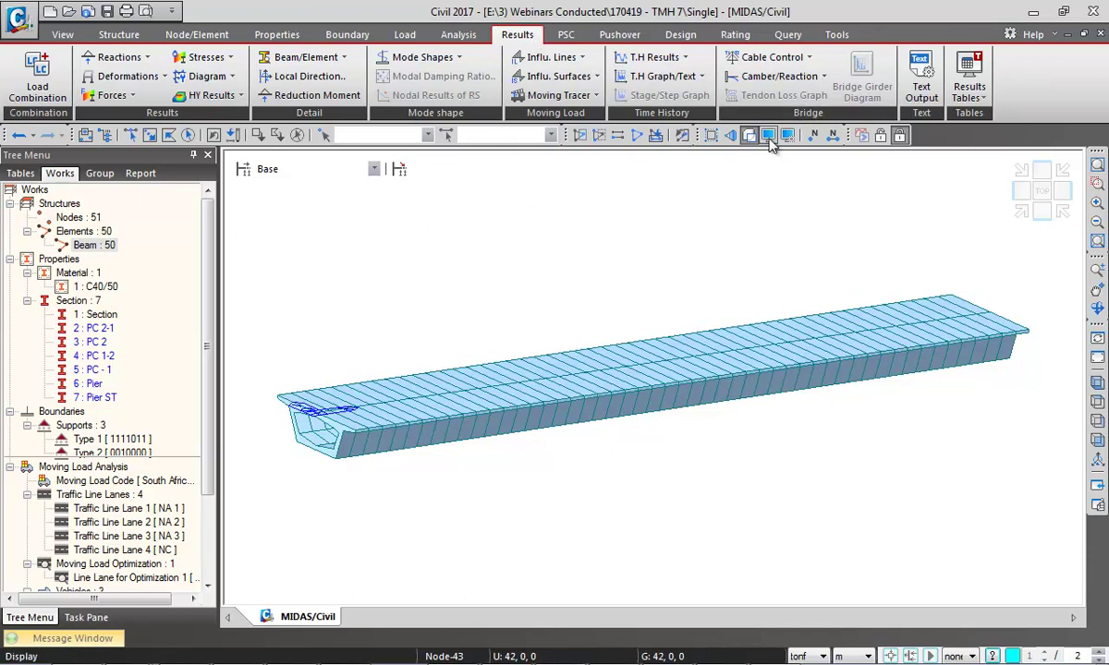
click(730, 136)
click(611, 146)
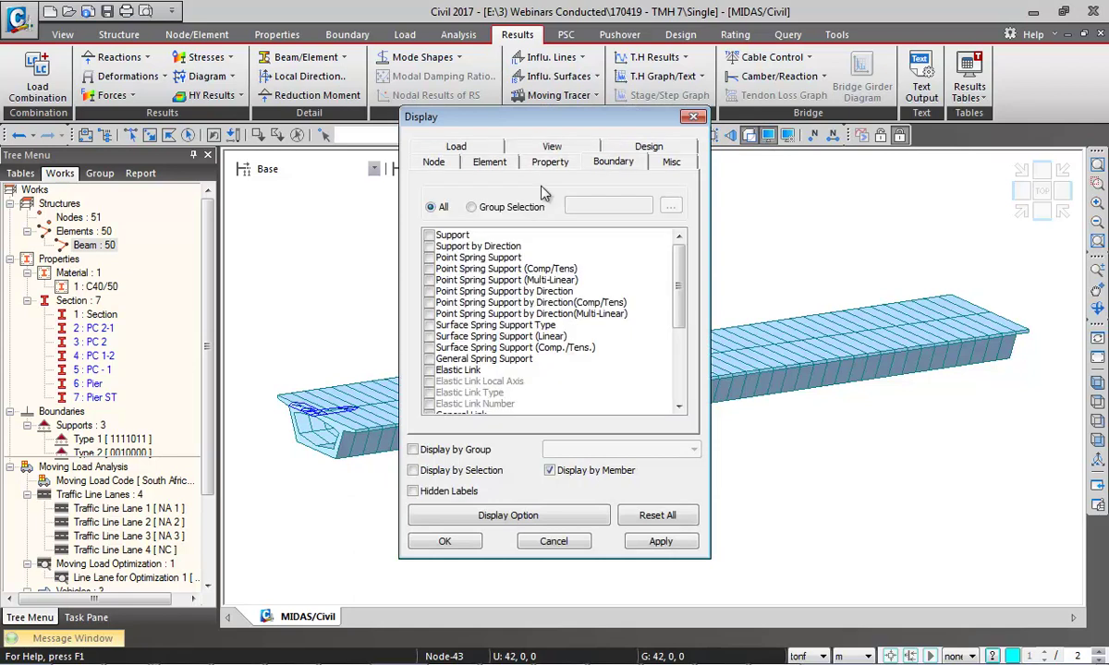
click(429, 236)
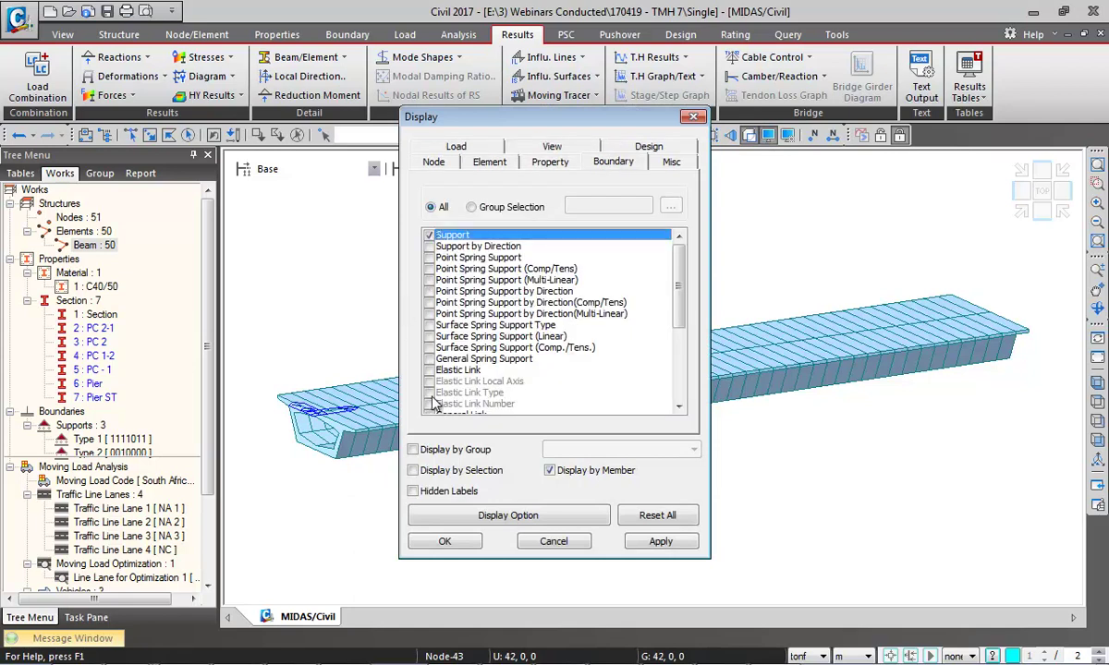
click(448, 542)
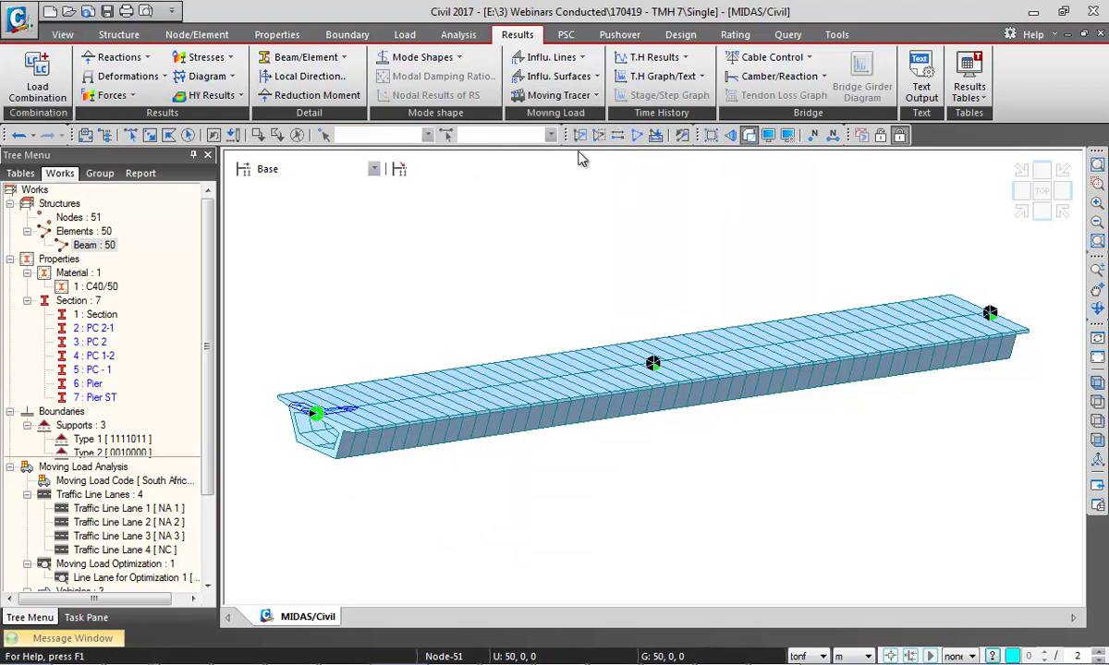
Trace the moving load for beam moment My at the i end of element 14 under MVmax: NA Cases
click(585, 97)
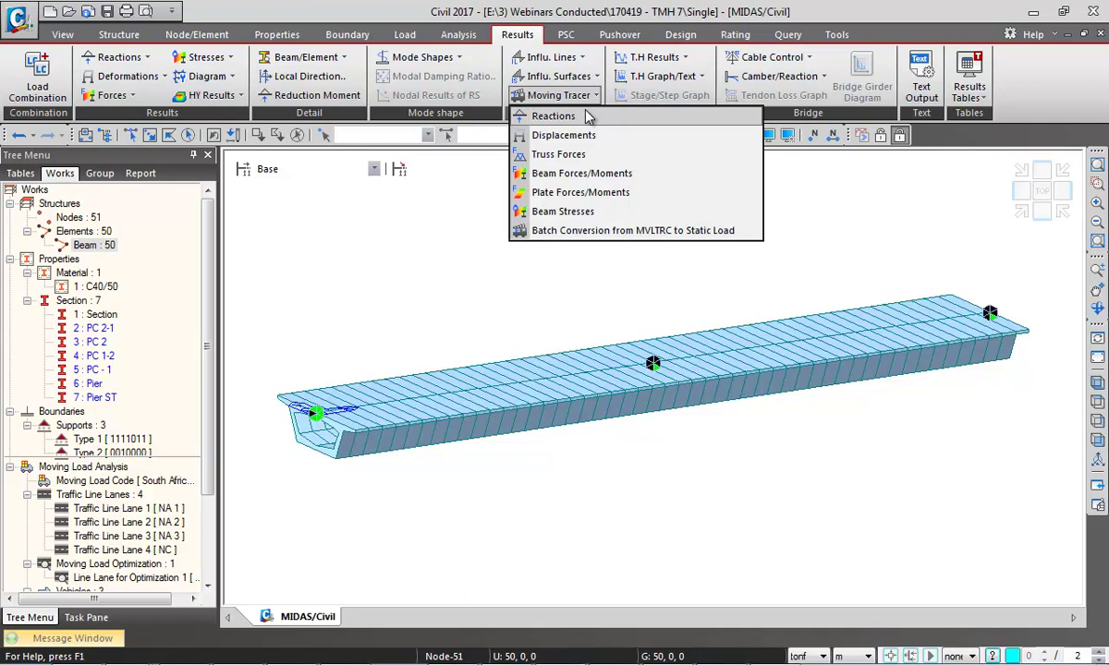
click(574, 176)
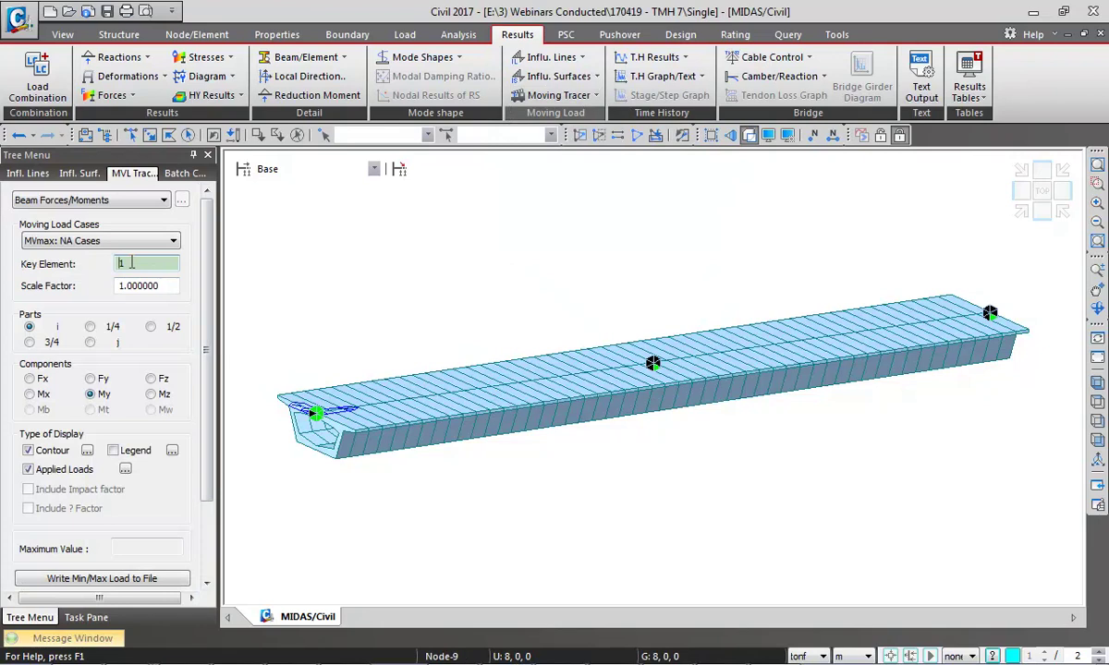
click(171, 242)
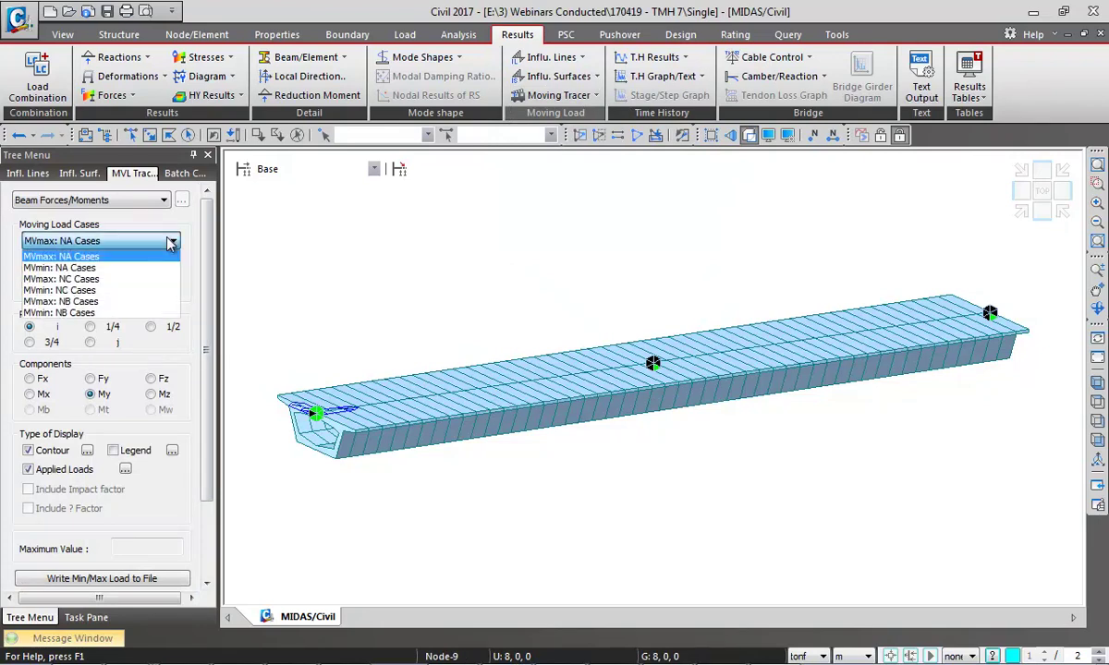
click(110, 256)
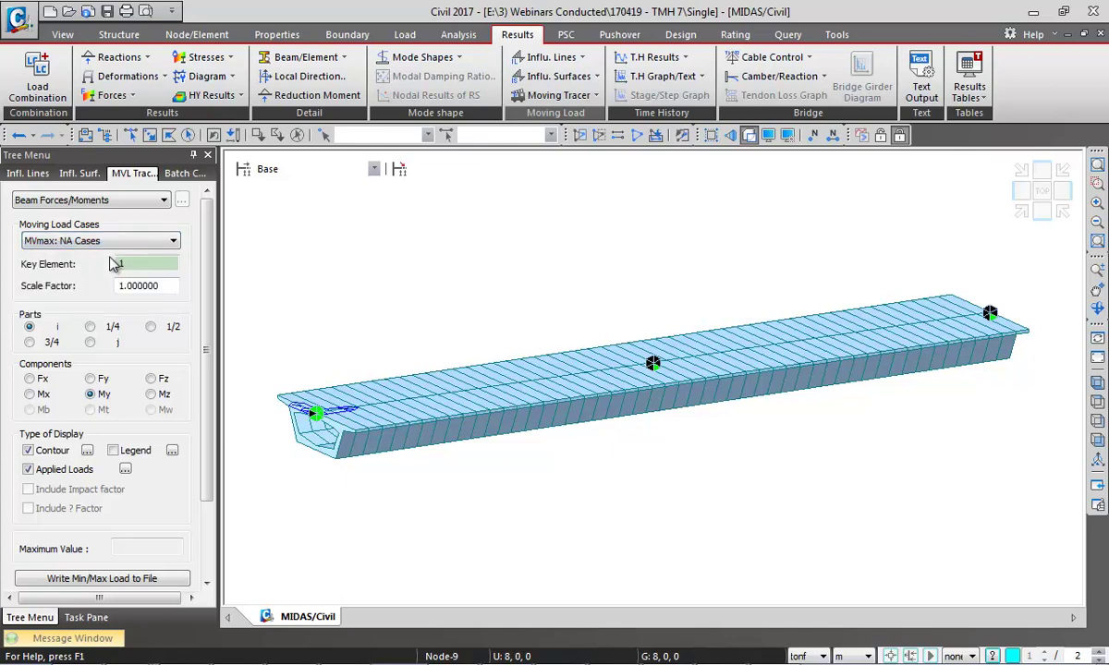
click(137, 263)
text(1)
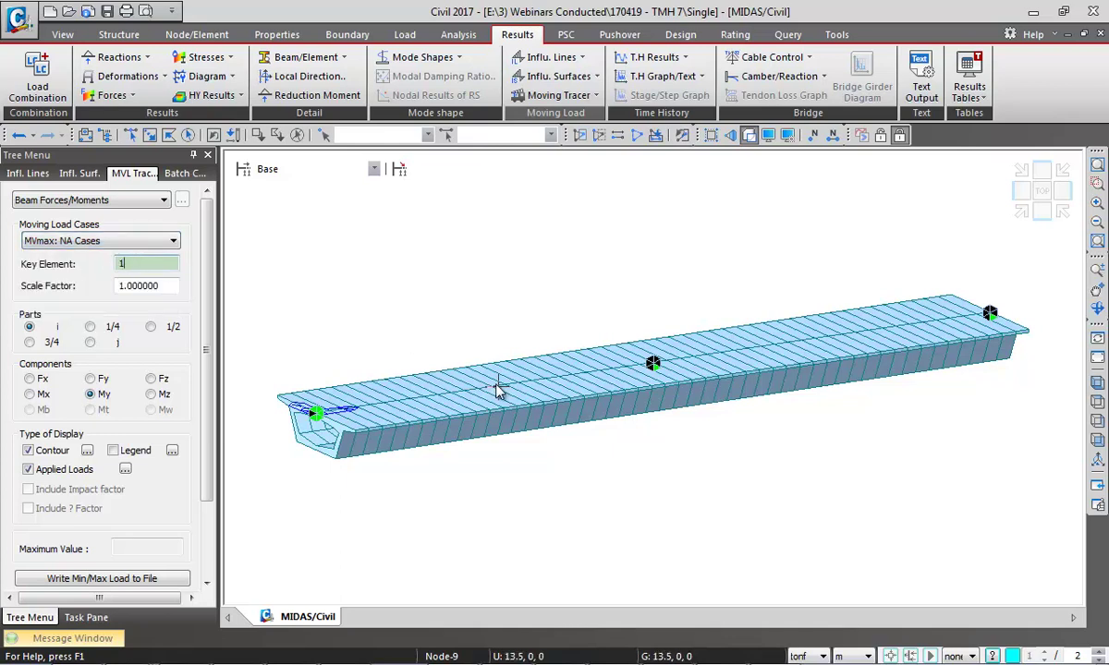
text(4)
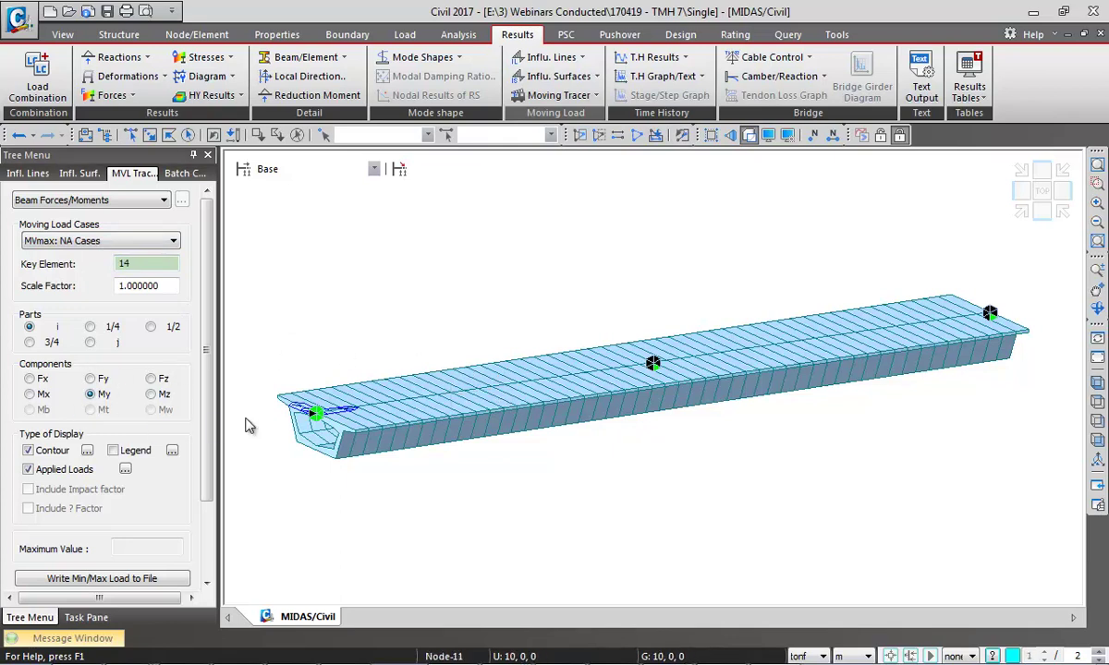
scroll(199, 393, down, 3)
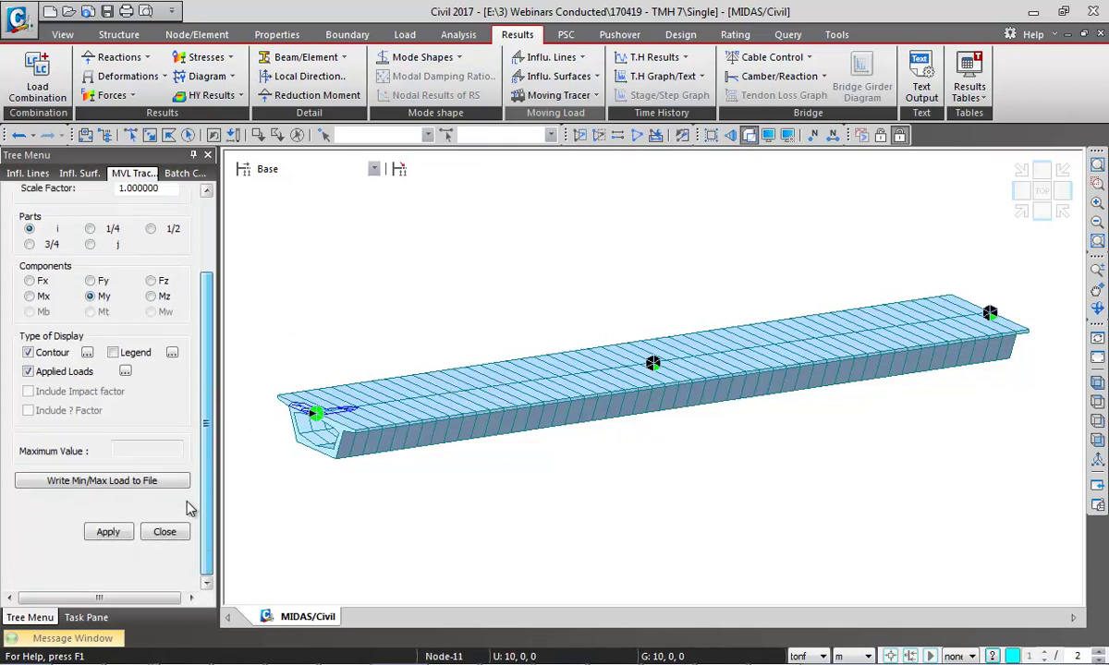
click(109, 533)
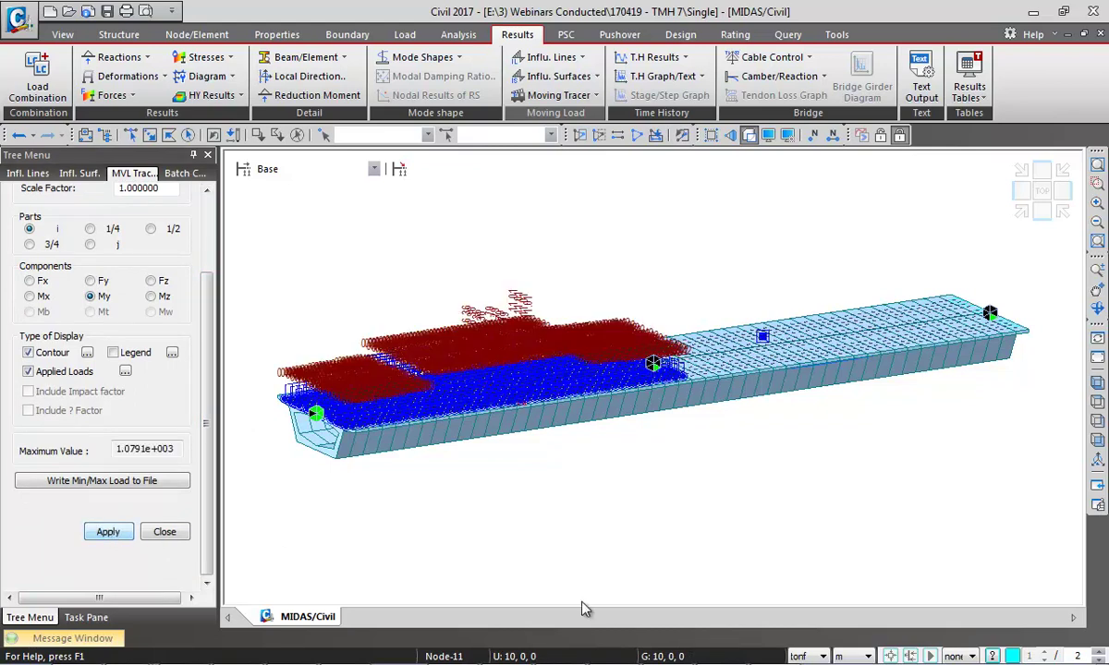
Hide the load values of the traced applied loads and show the beam in side elevation
click(125, 372)
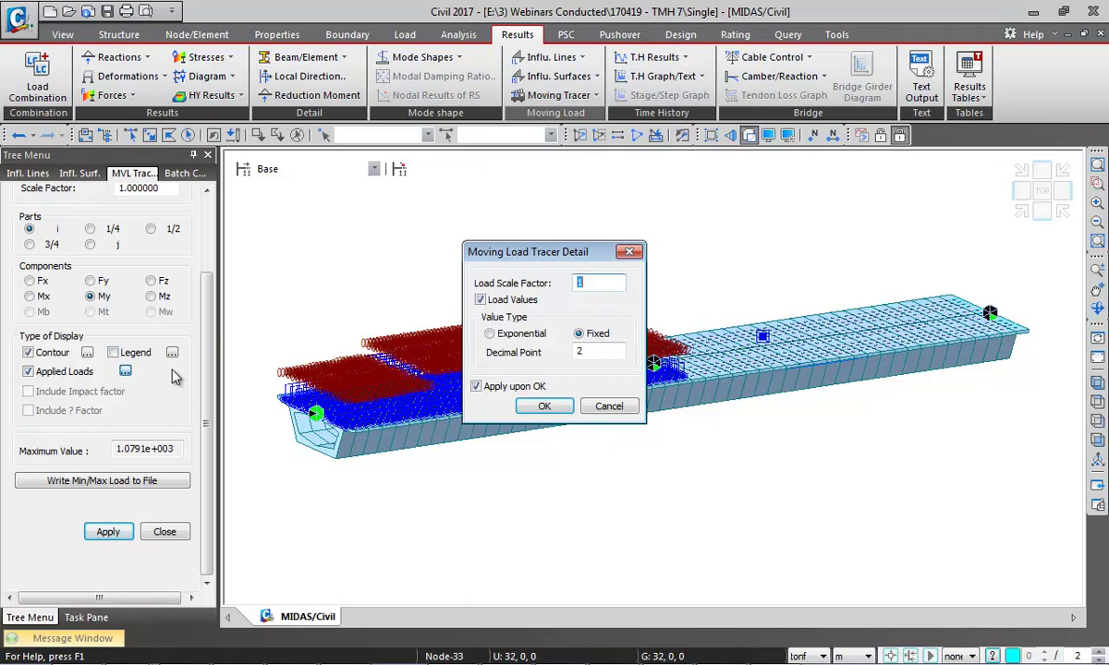
click(480, 300)
click(542, 406)
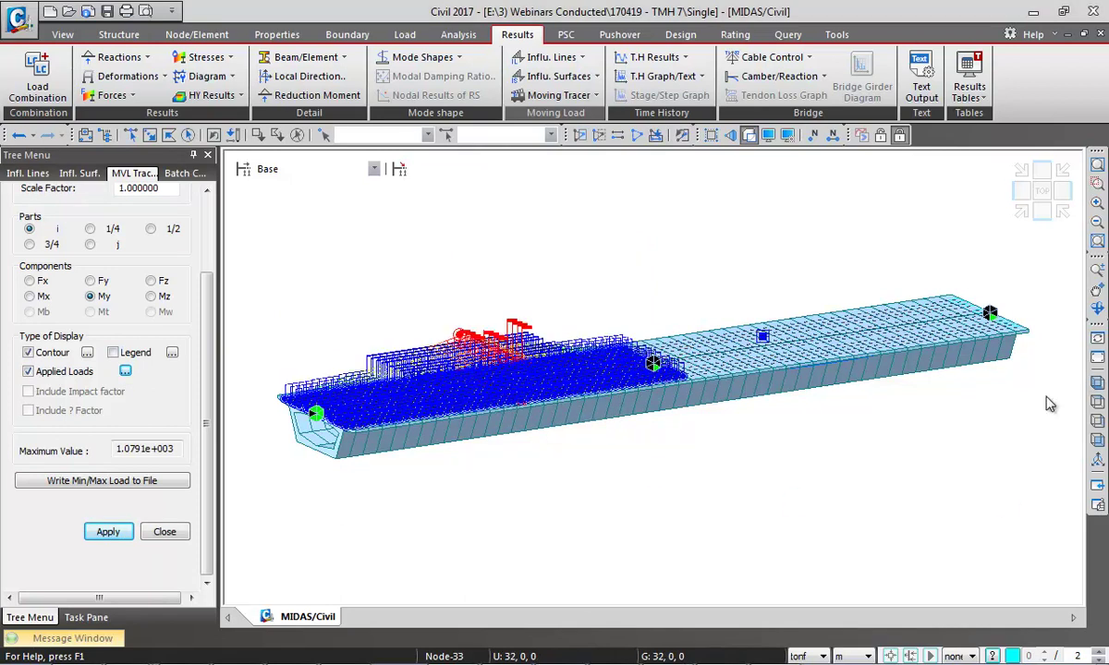
click(1089, 445)
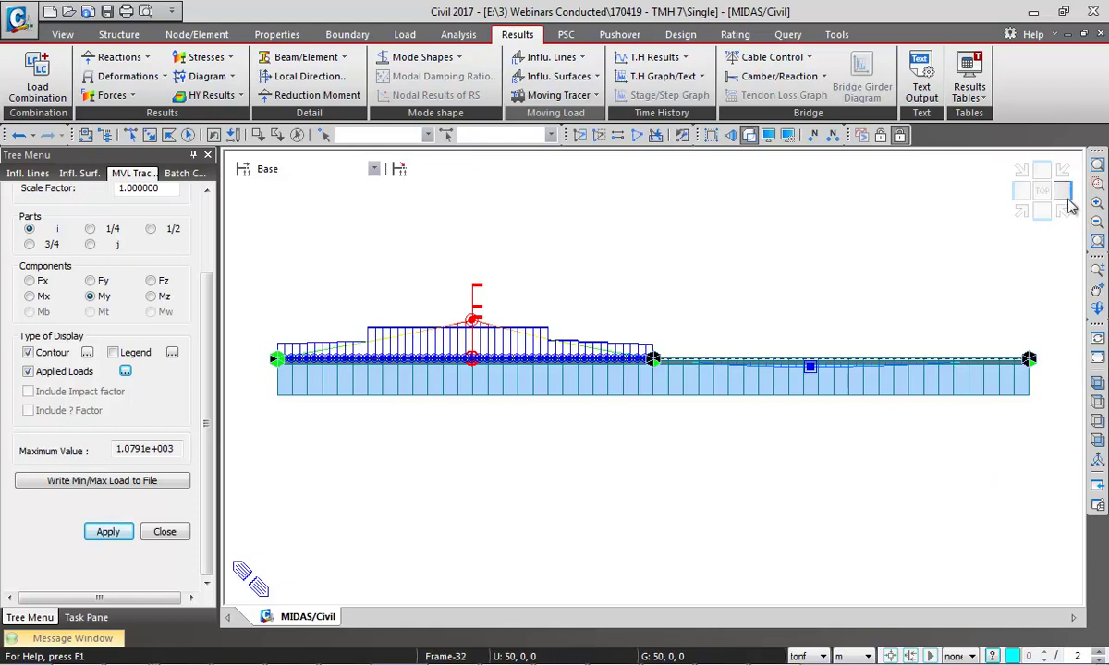
Inspect the stepped applied loads around the key element and turn on their load values
click(1097, 184)
drag(329, 258, 559, 381)
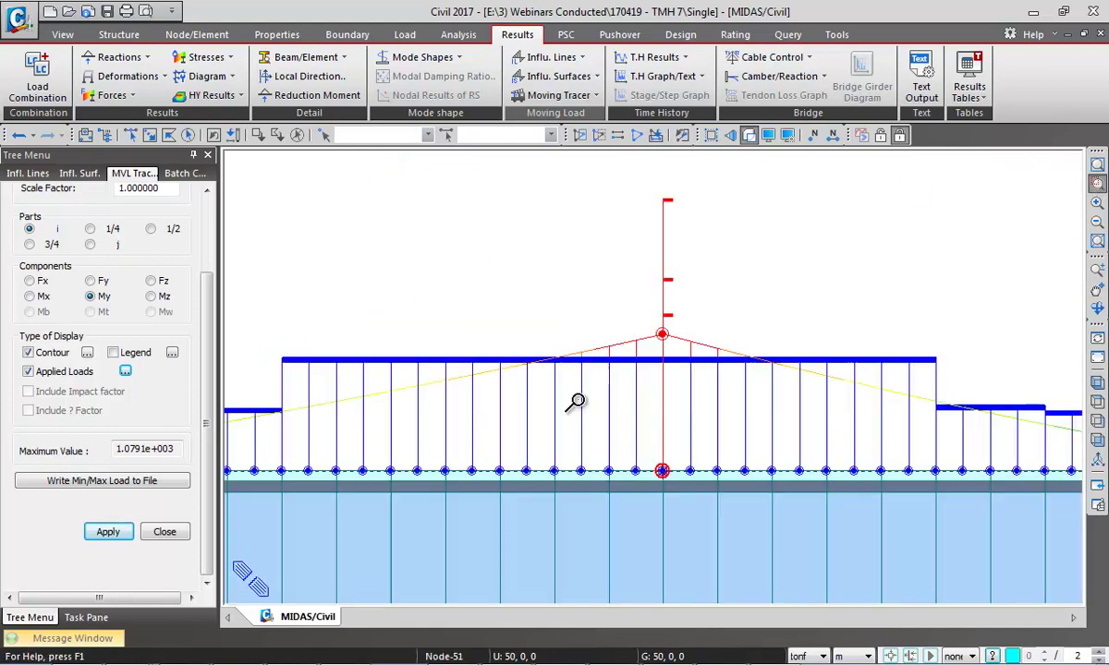
middle_drag(559, 445, 283, 418)
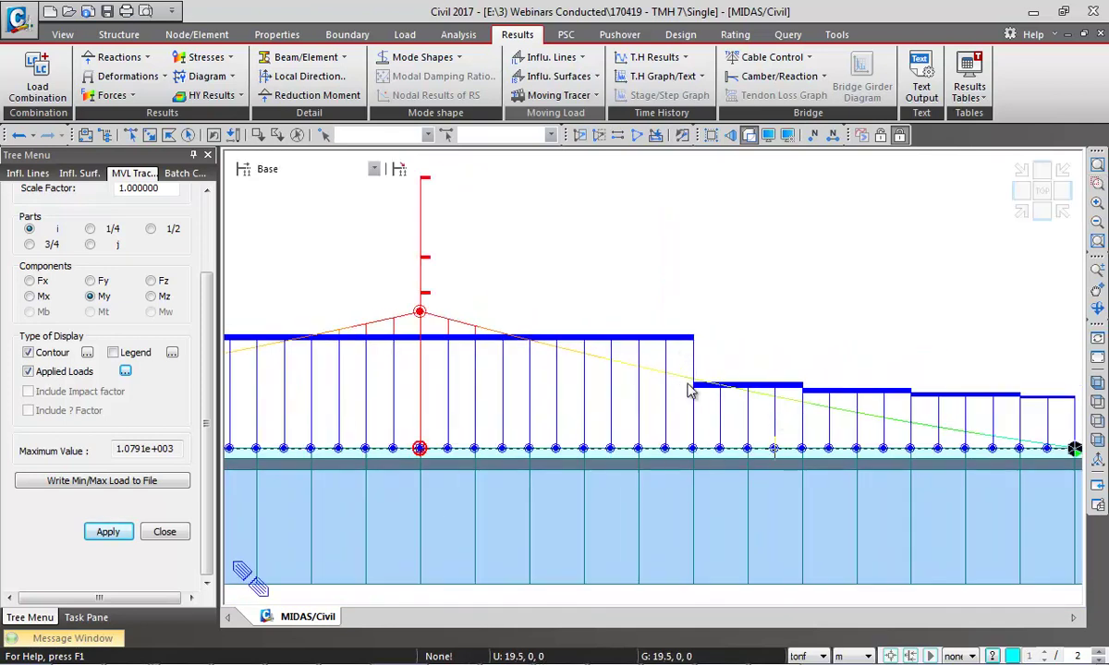
middle_drag(1047, 448, 790, 429)
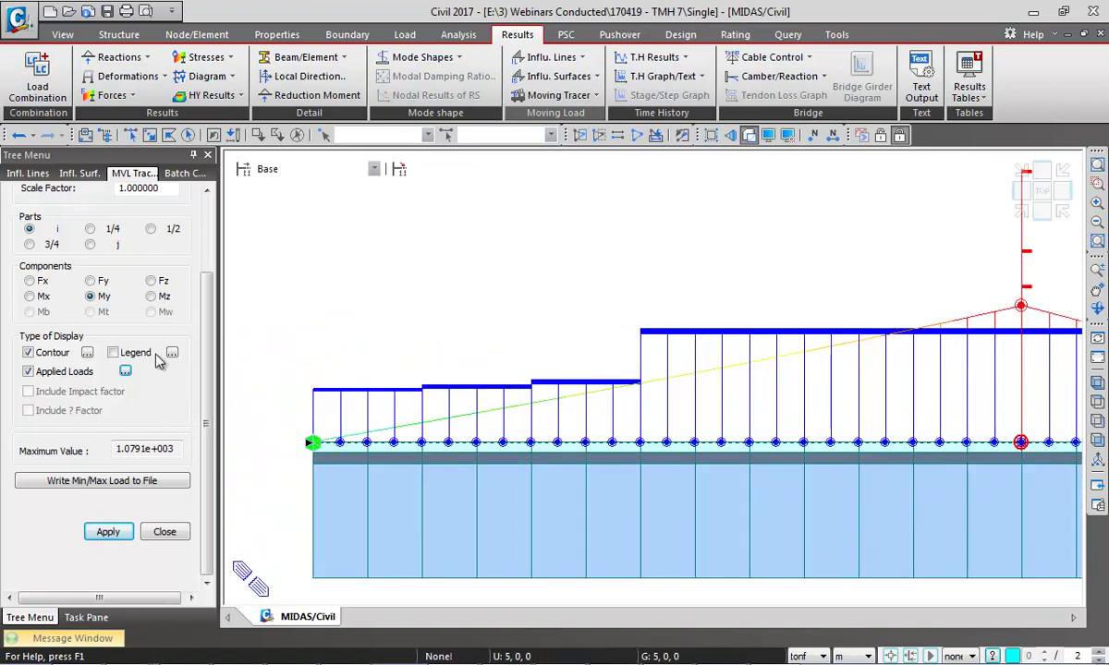
click(125, 371)
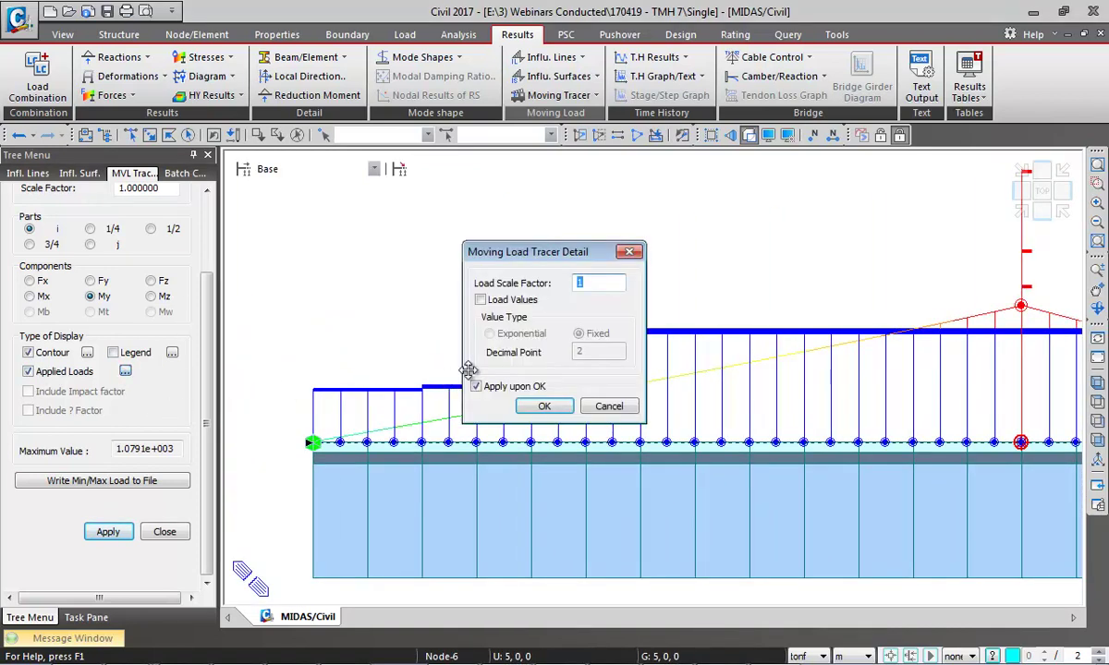
click(479, 299)
click(544, 406)
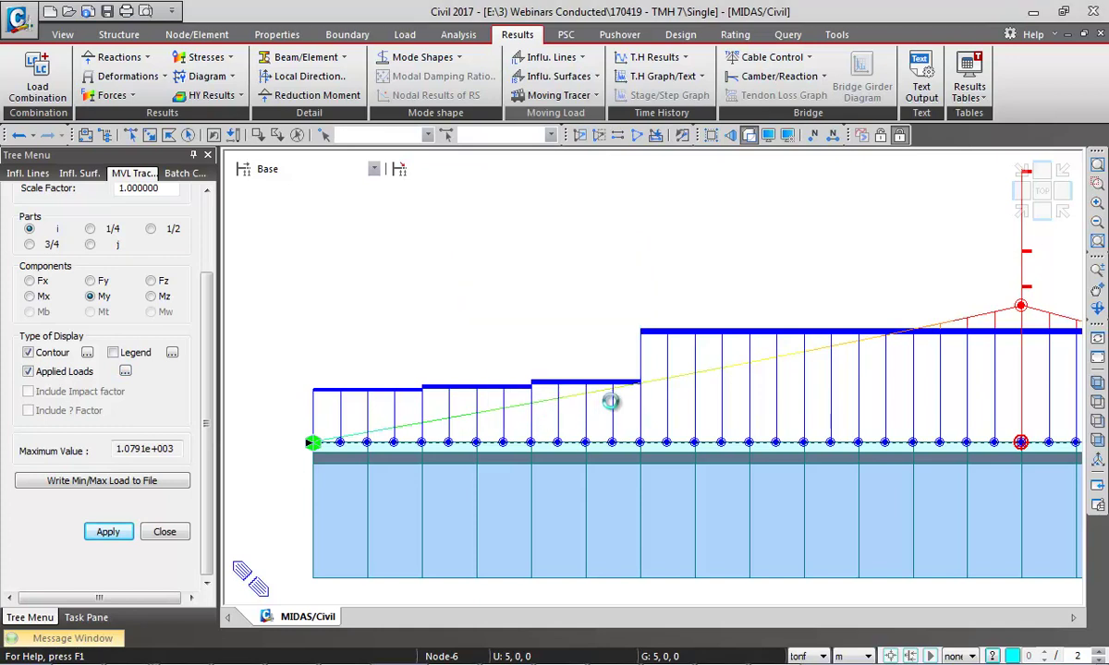
middle_drag(708, 365, 646, 424)
scroll(632, 370, up, 3)
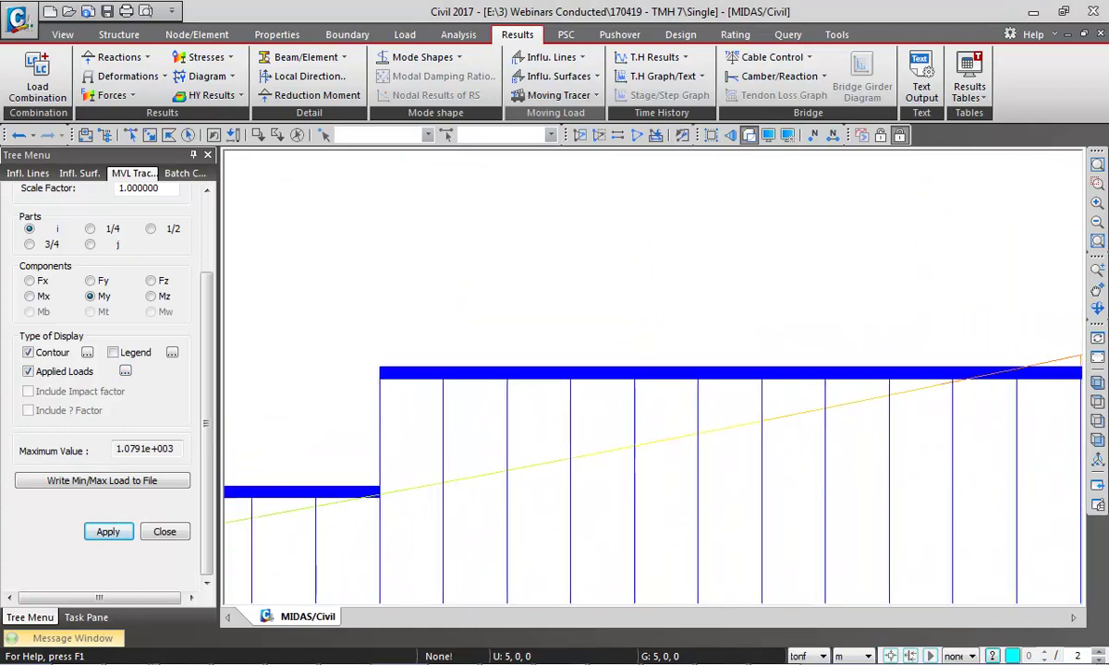
Set the force unit to kN and examine the load values where the applied load intensity steps up
click(803, 656)
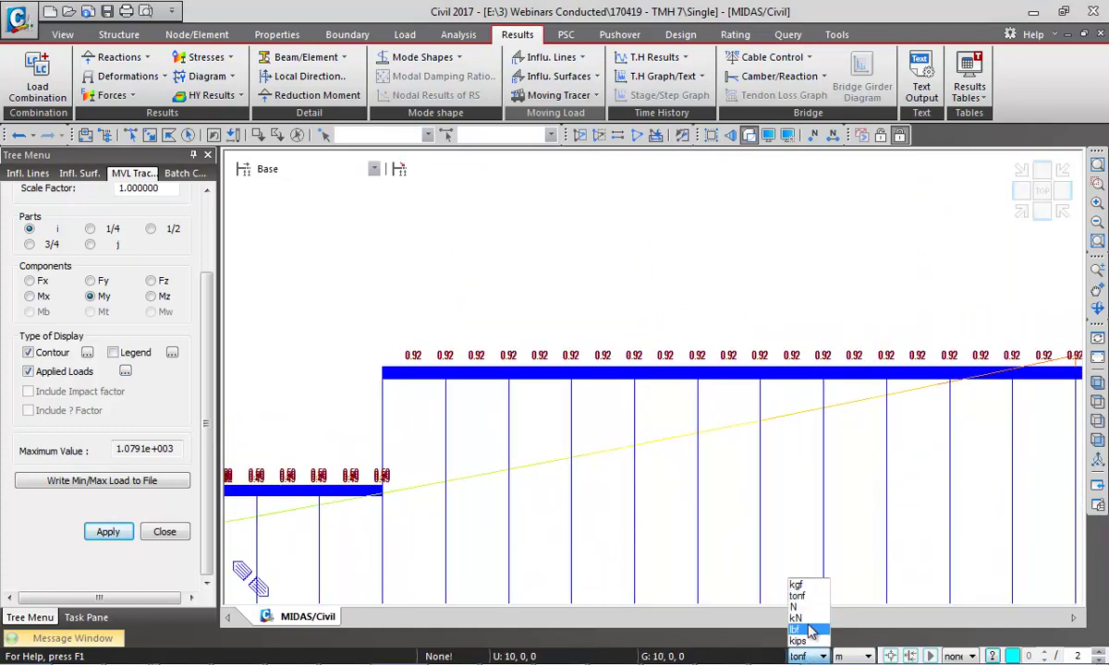
click(804, 616)
click(1096, 183)
drag(324, 279, 623, 465)
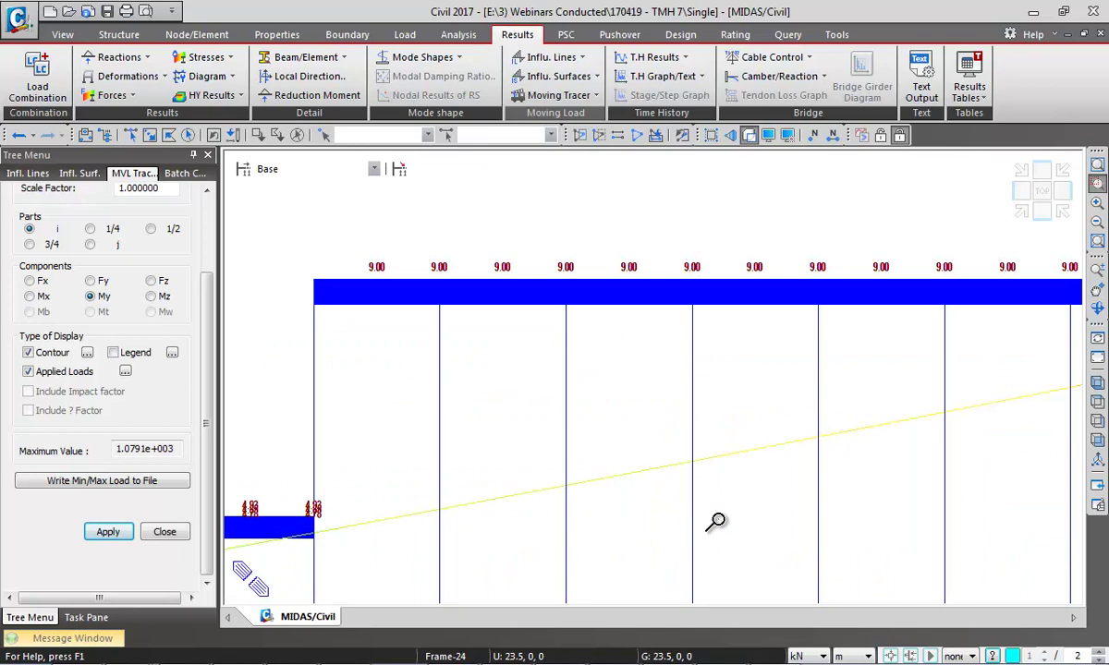
scroll(421, 448, down, 2)
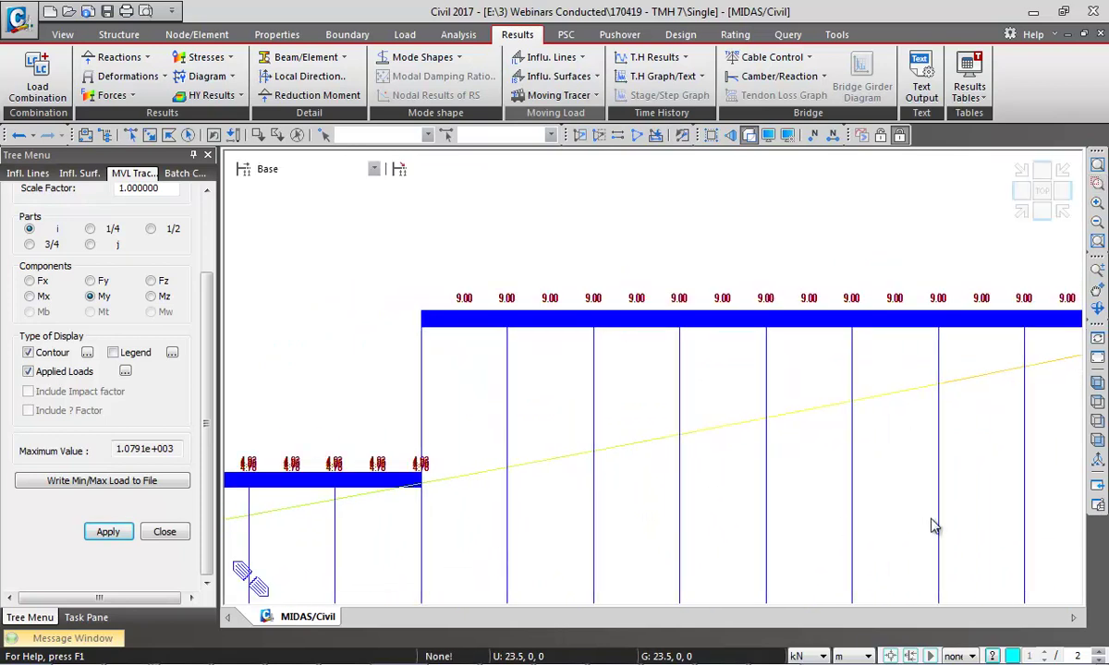
middle_drag(850, 515, 738, 501)
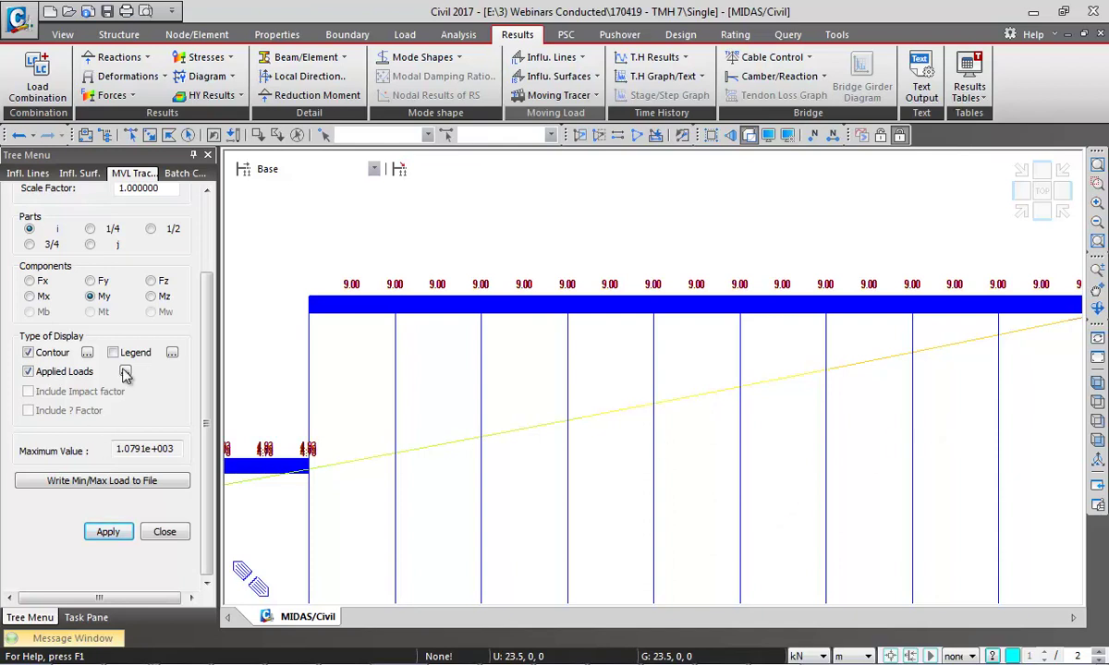
Hide the load values of the moment tracer's applied loads
click(93, 373)
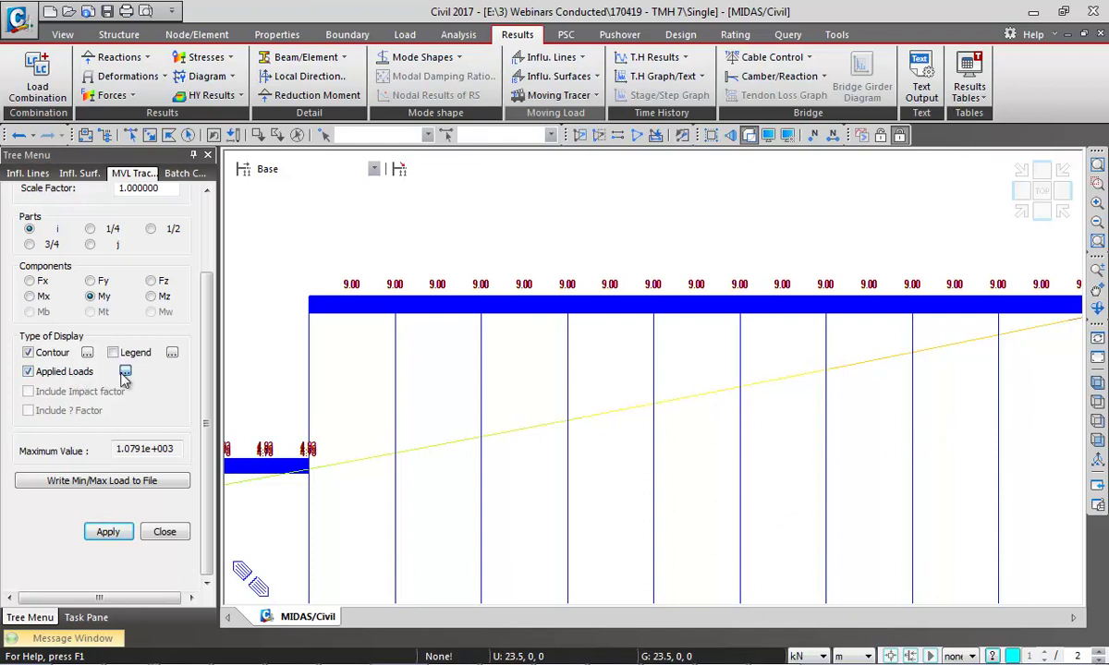
click(125, 372)
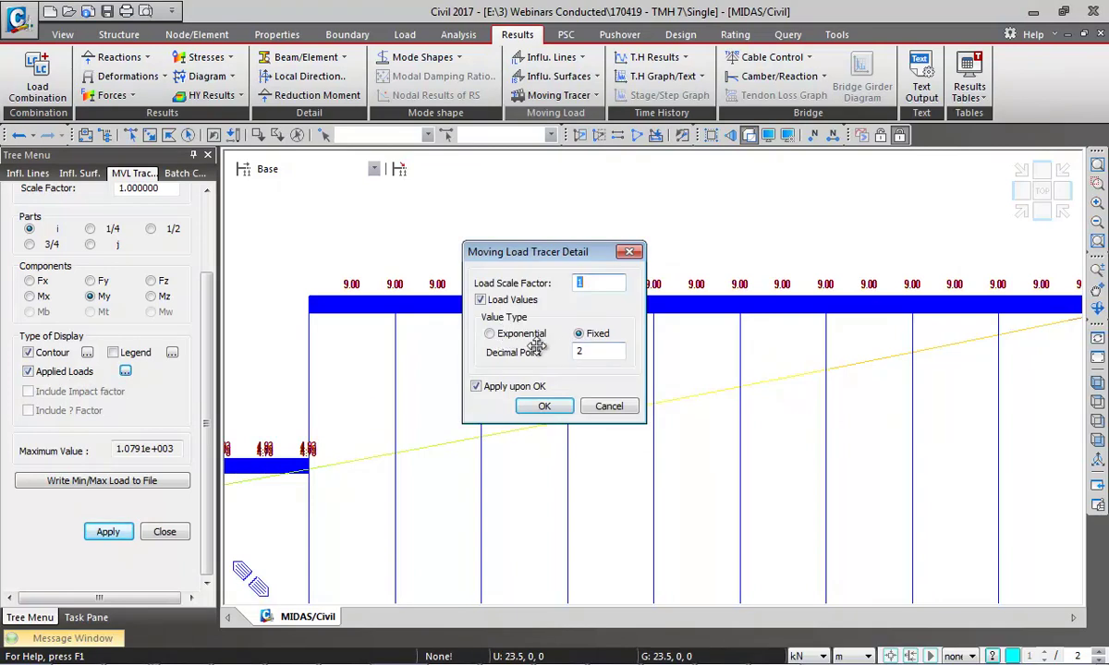
click(480, 299)
click(544, 406)
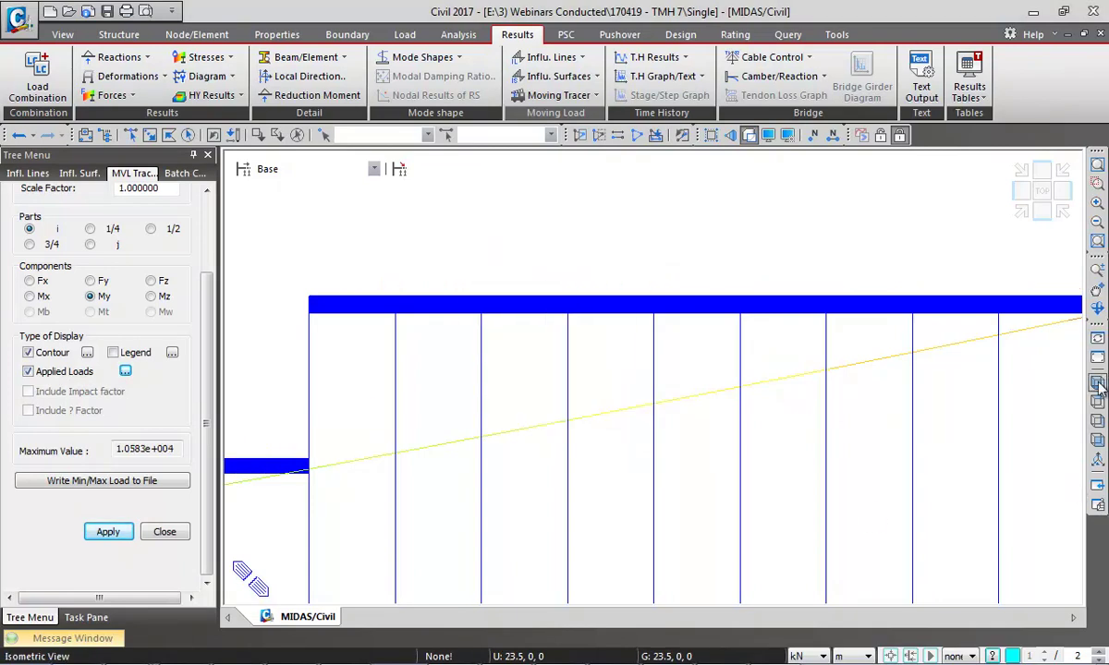
Examine the traced lane loads on the deck in plan, and return to the isometric view
scroll(1028, 384, down, 5)
scroll(716, 398, up, 2)
scroll(716, 397, up, 4)
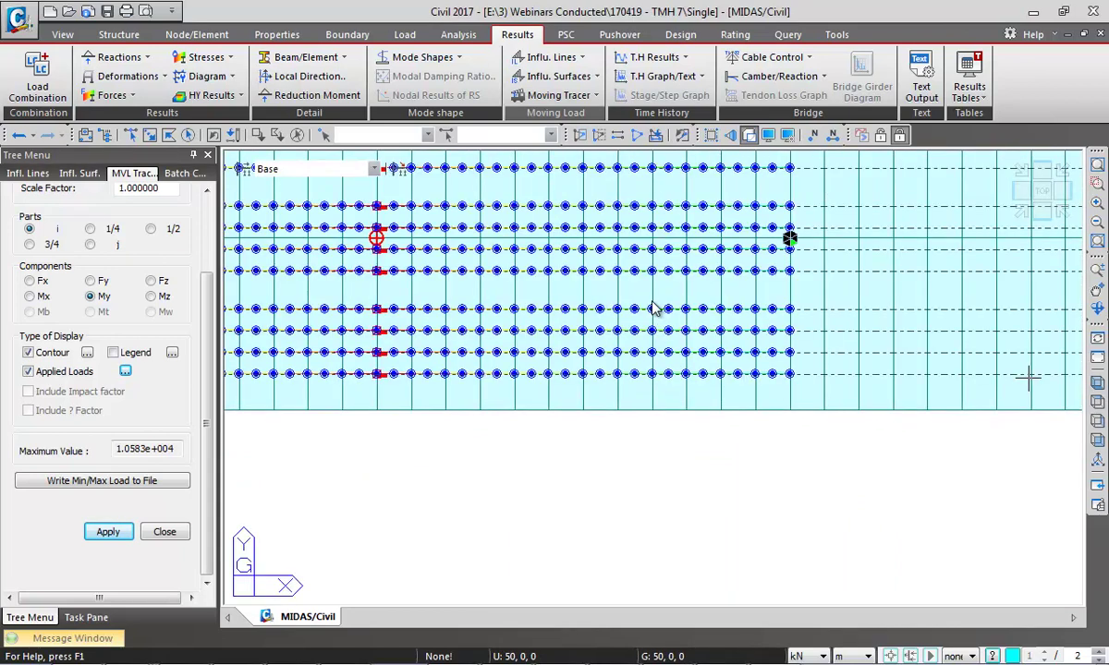
middle_drag(435, 397, 667, 488)
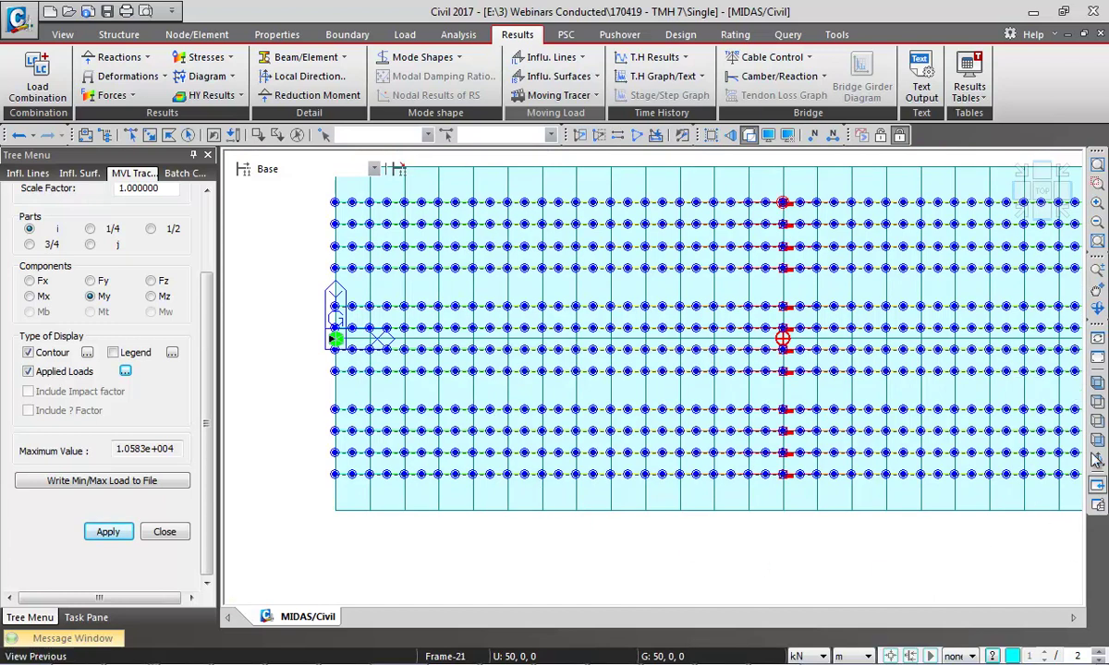
click(1095, 385)
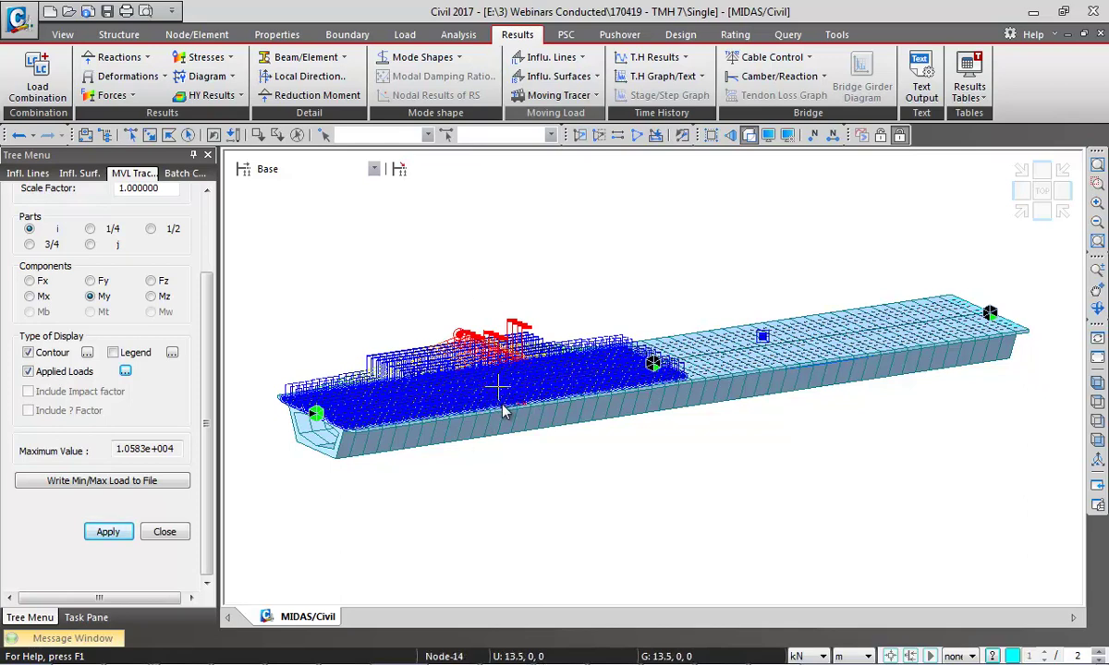
Trace the moving load for beam moment My at the i end of element 26 under MVmin: NA Cases, with the legend shown
drag(207, 298, 204, 199)
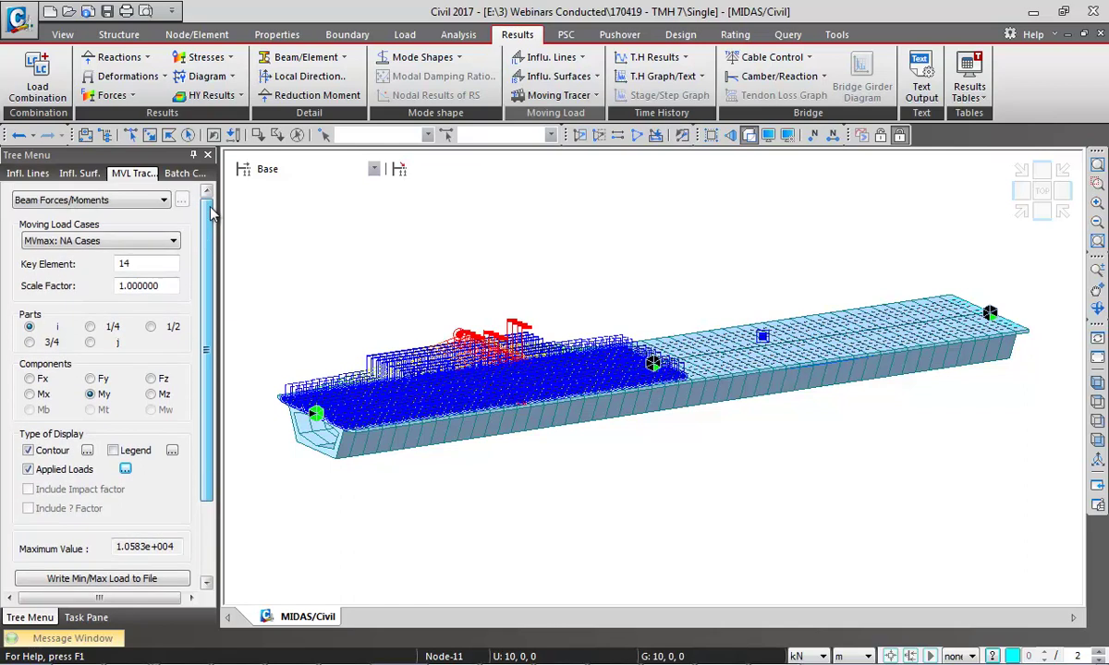
click(155, 242)
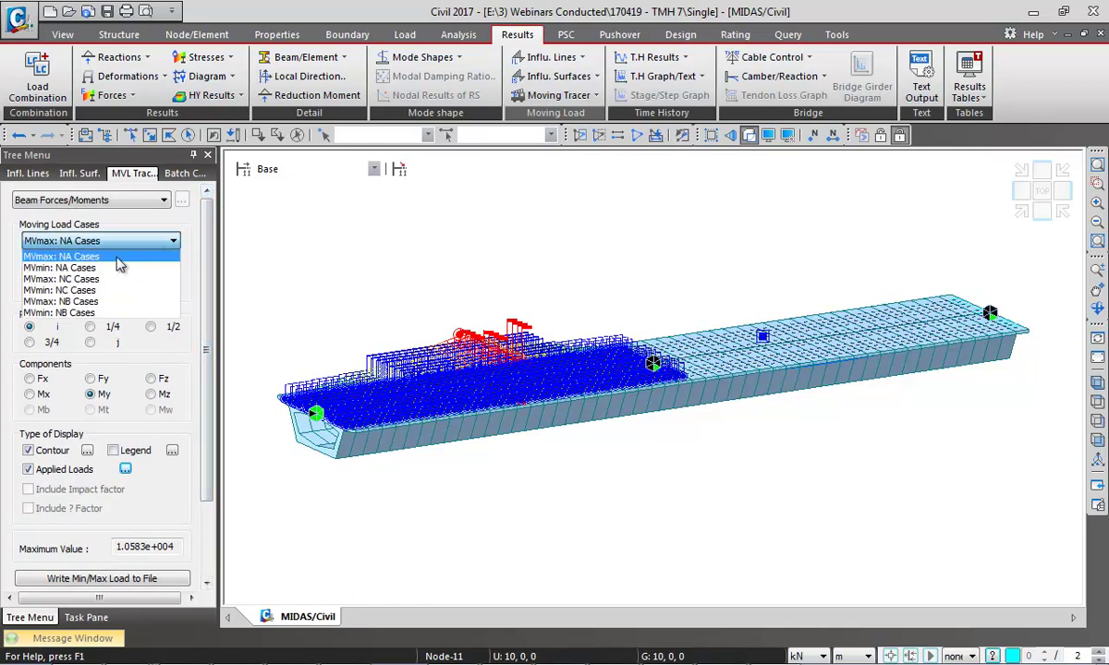
click(74, 268)
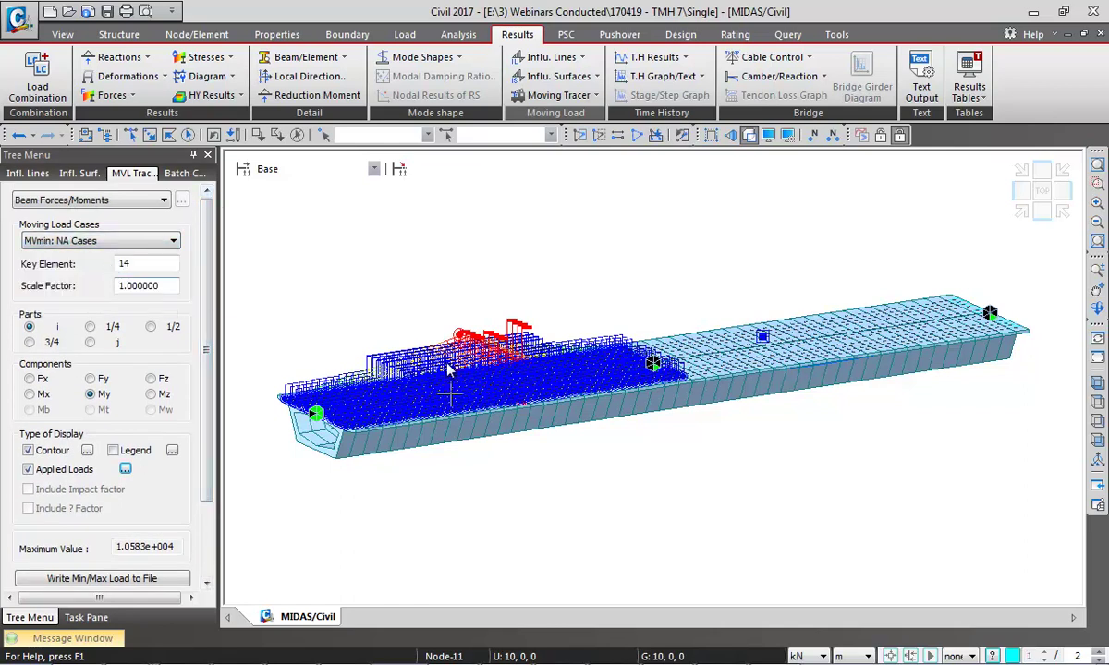
click(148, 263)
click(653, 366)
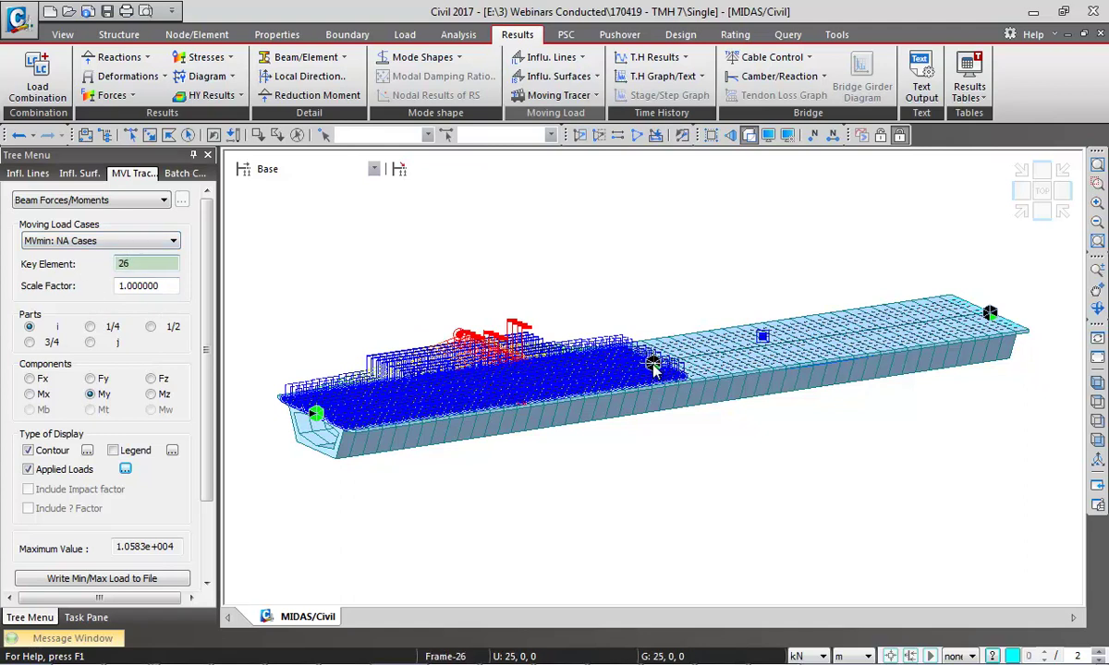
scroll(198, 554, down, 3)
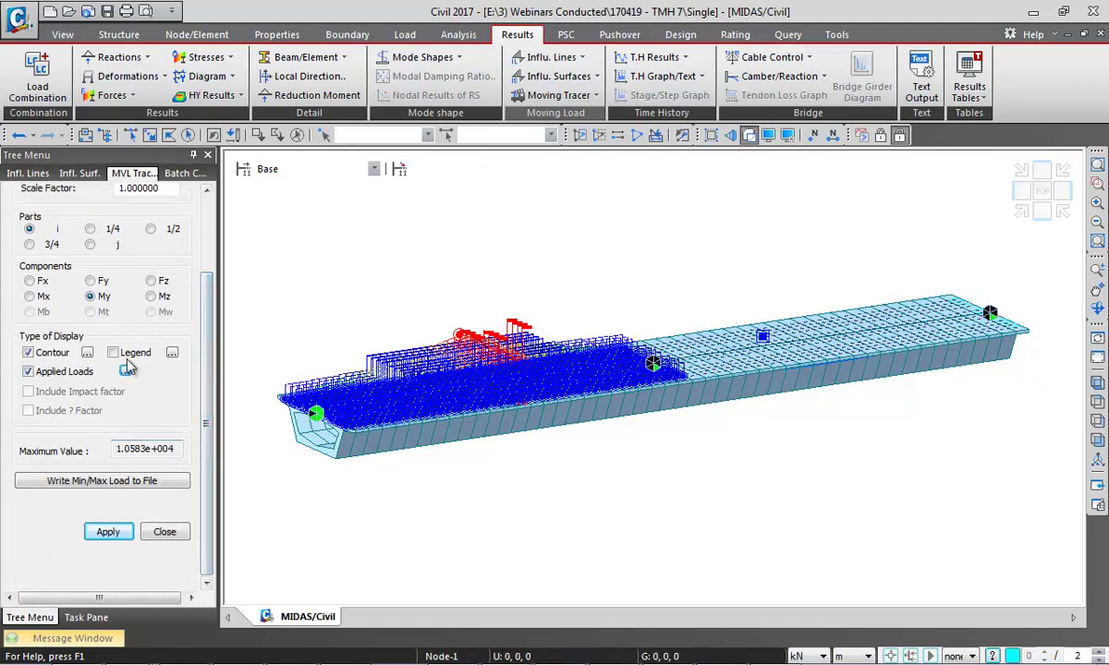
click(121, 534)
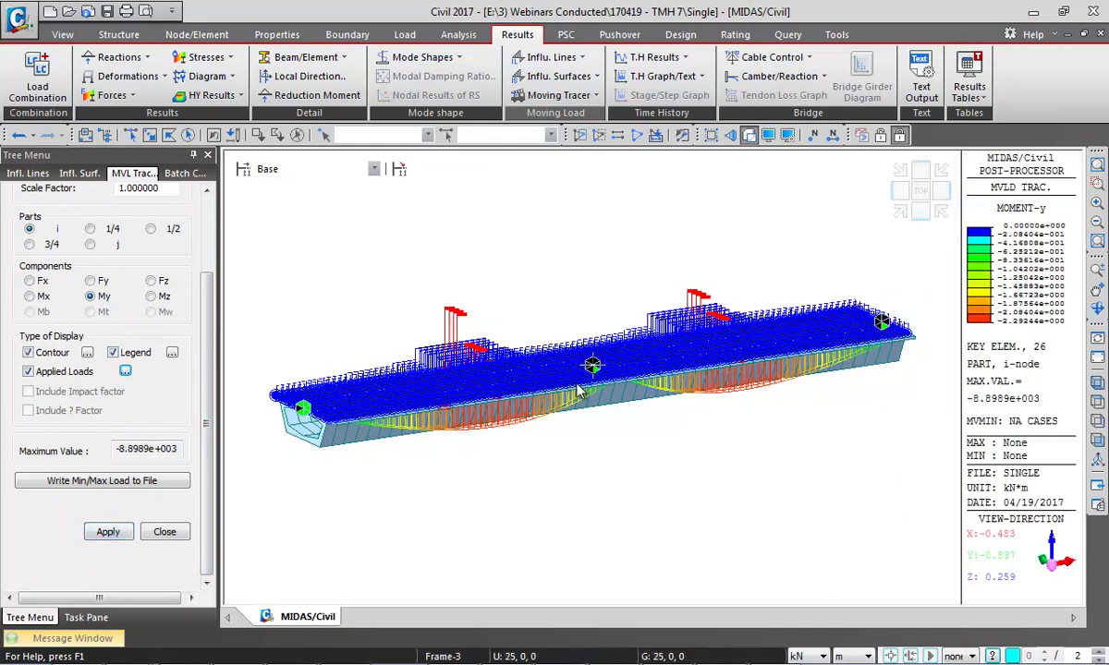
middle_drag(700, 471, 628, 434)
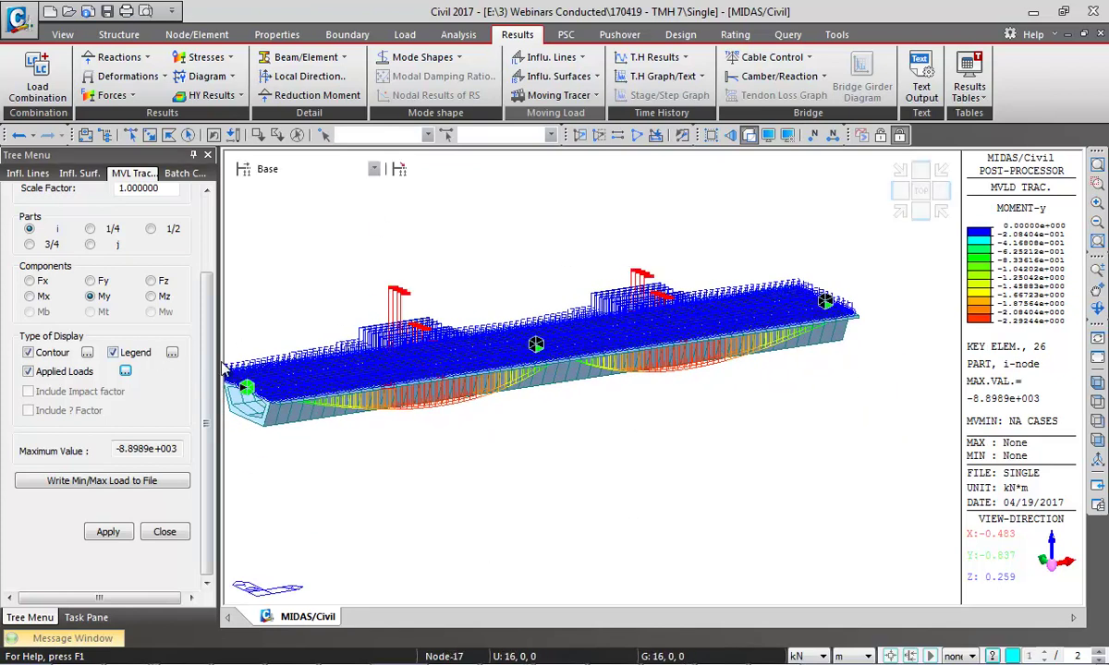
Trace the moving load for the FZ reaction at node 1 under MVmin: NA Cases
scroll(139, 277, up, 3)
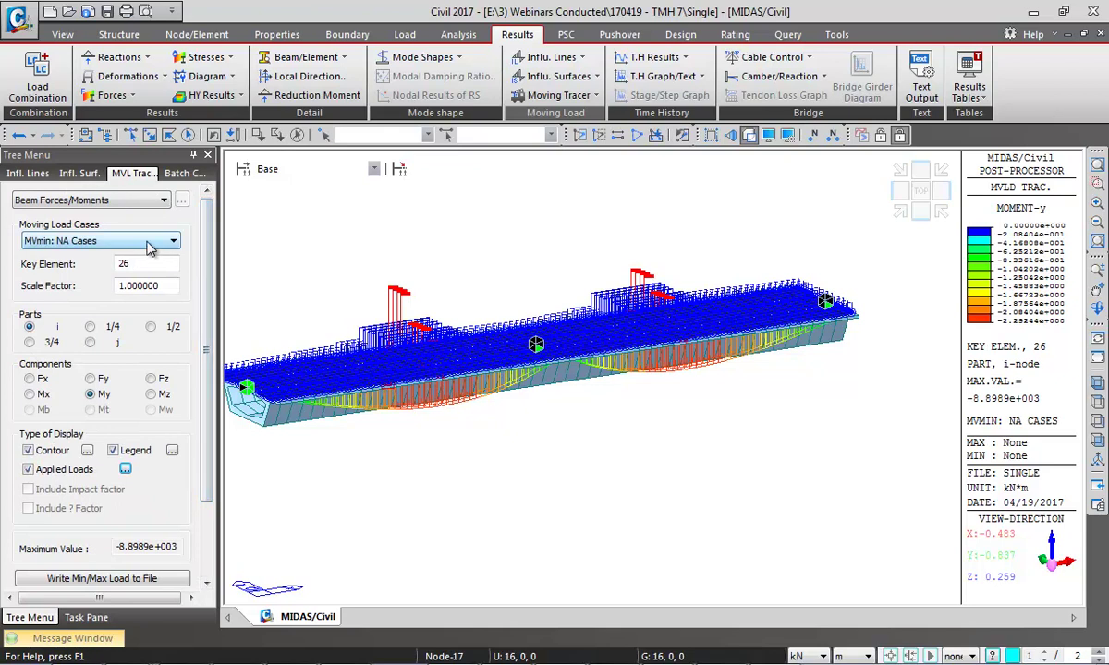
click(160, 202)
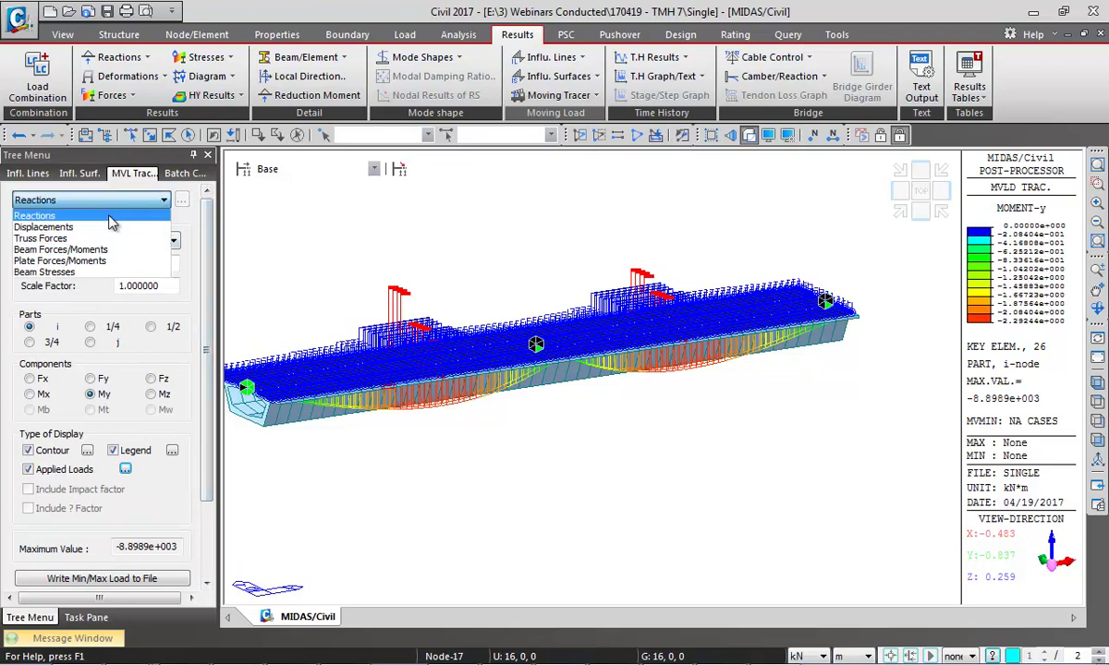
click(83, 213)
middle_drag(507, 453, 631, 440)
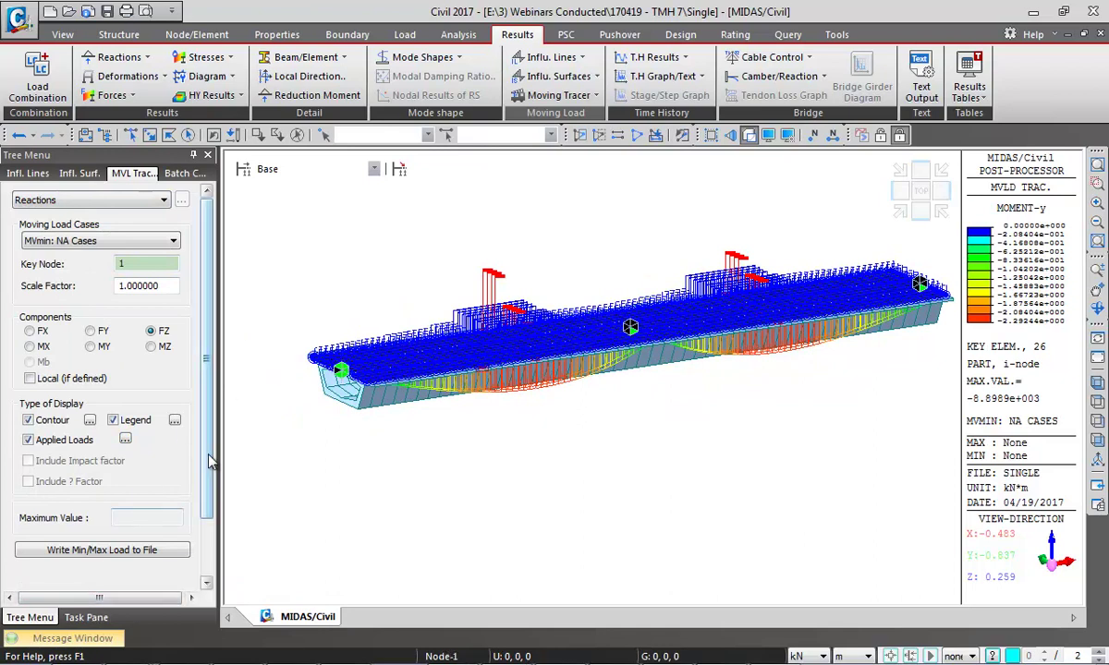
drag(205, 507, 129, 550)
click(108, 532)
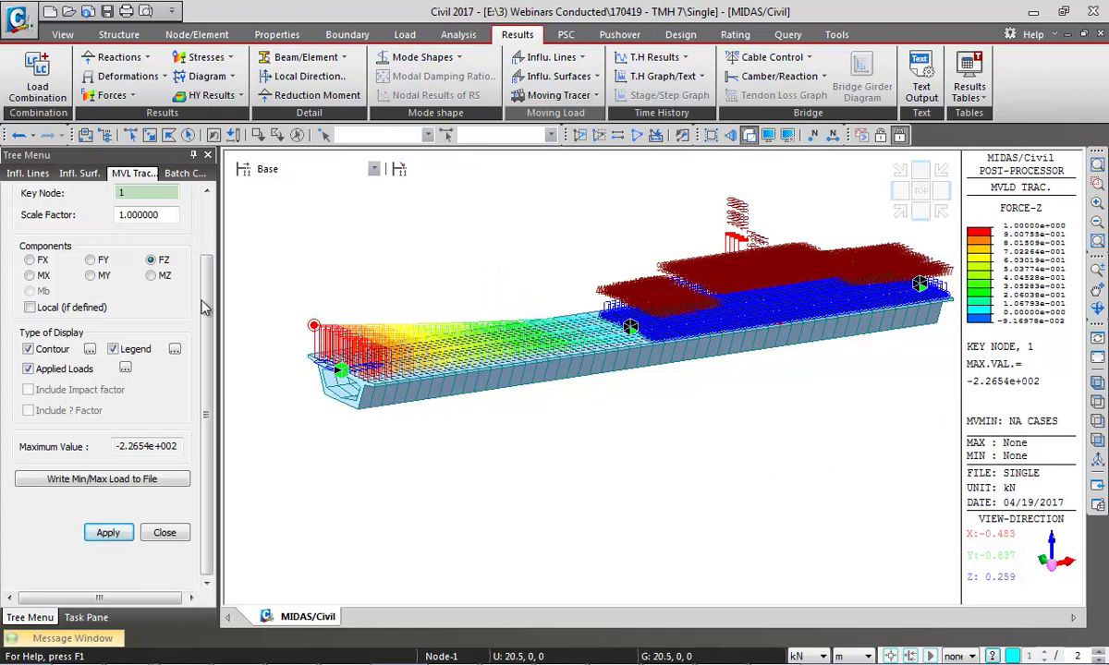
Switch the FZ reaction trace at node 1 to MVmax: NA Cases
drag(210, 285, 210, 222)
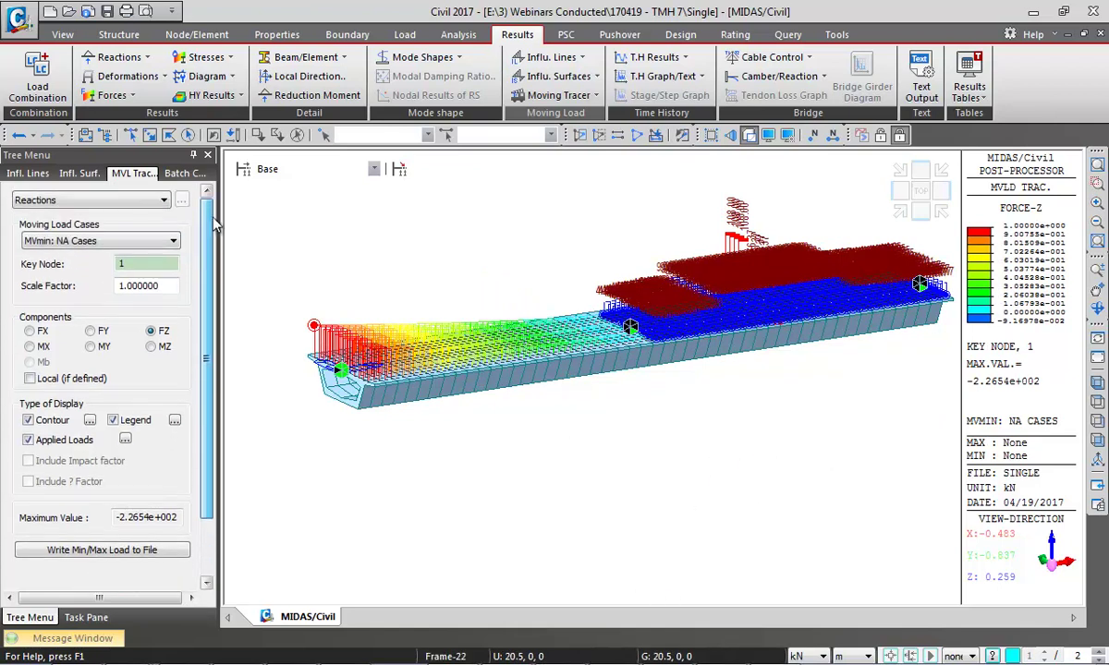
click(168, 240)
click(146, 257)
scroll(101, 369, down, 2)
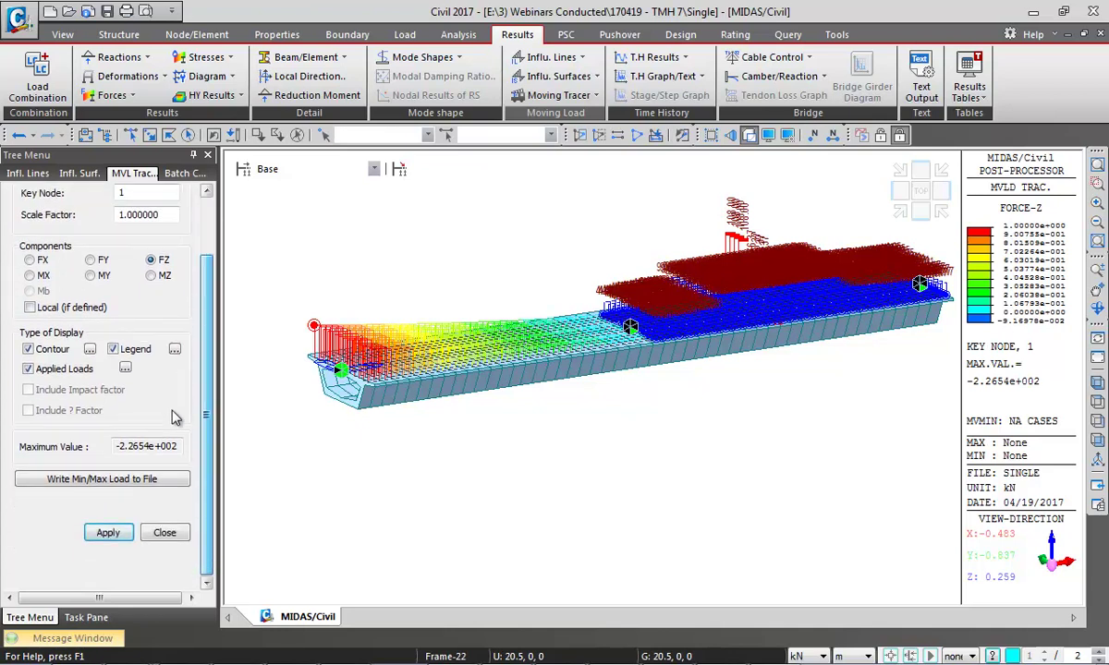
click(109, 532)
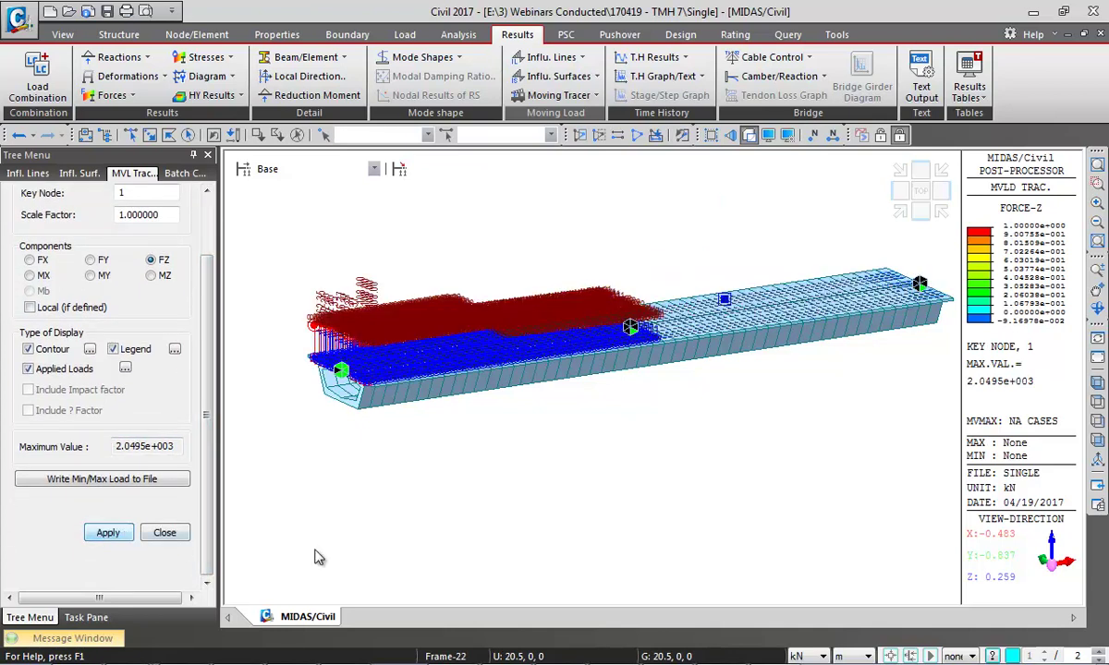
Hide the load values of the reaction tracer's applied loads and show the beam in side elevation
click(124, 368)
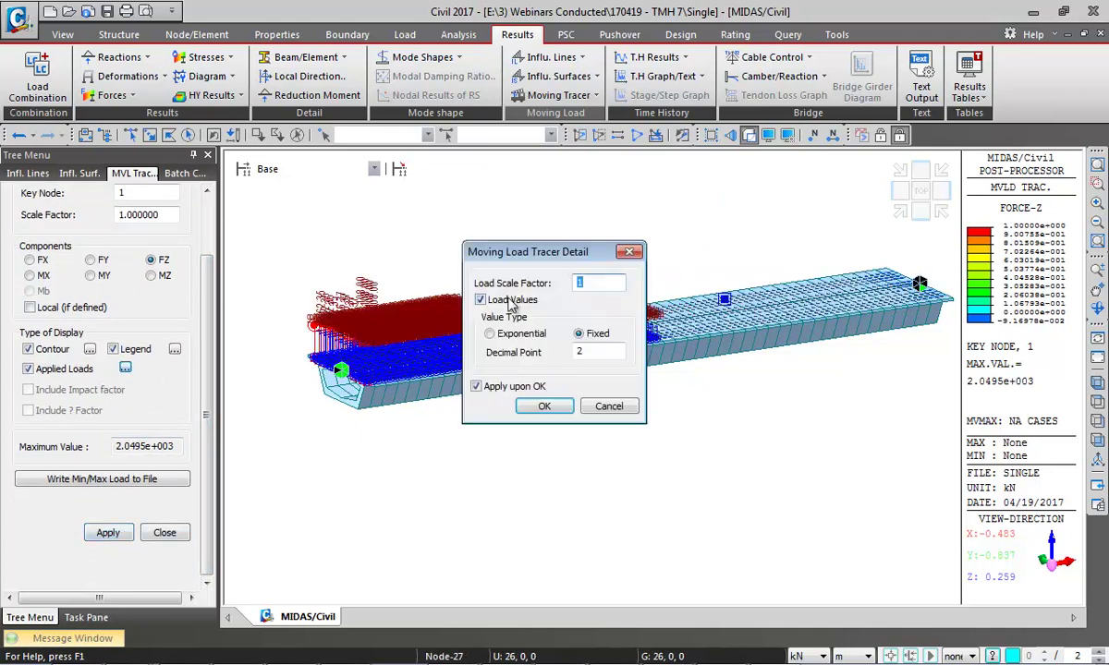
click(481, 299)
click(544, 407)
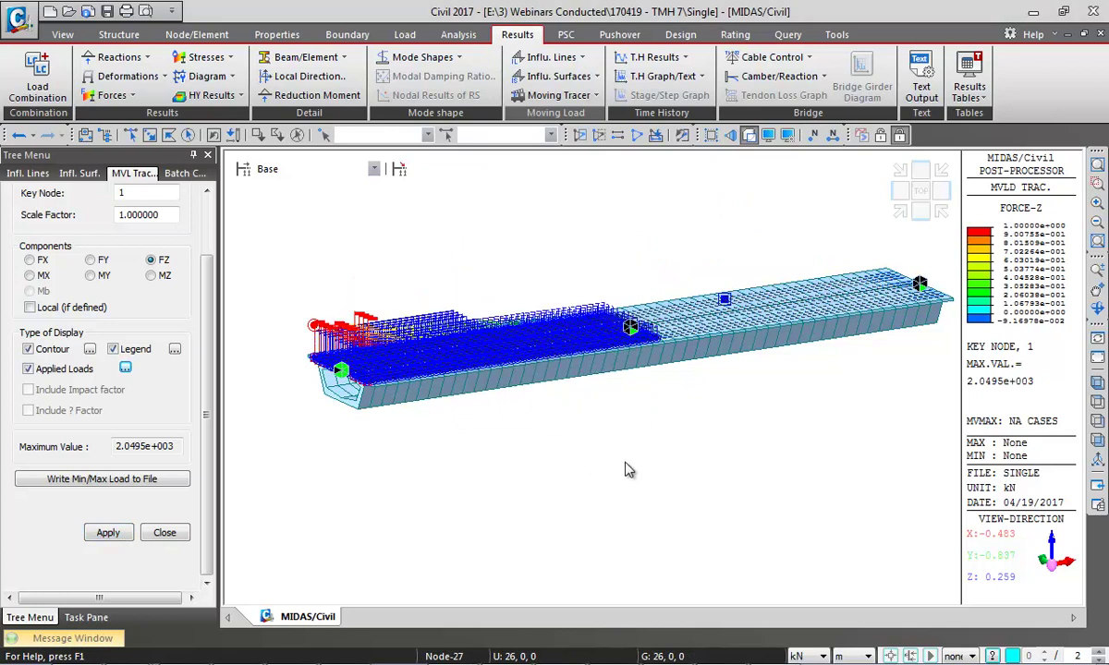
click(1097, 420)
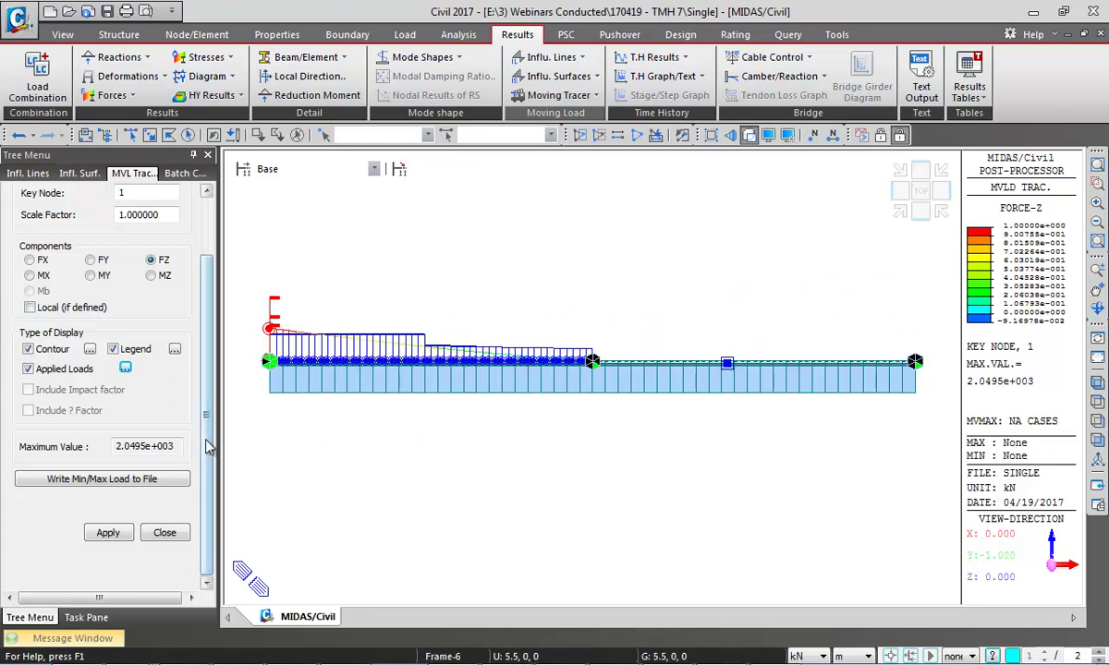
scroll(208, 447, up, 1)
scroll(208, 447, down, 1)
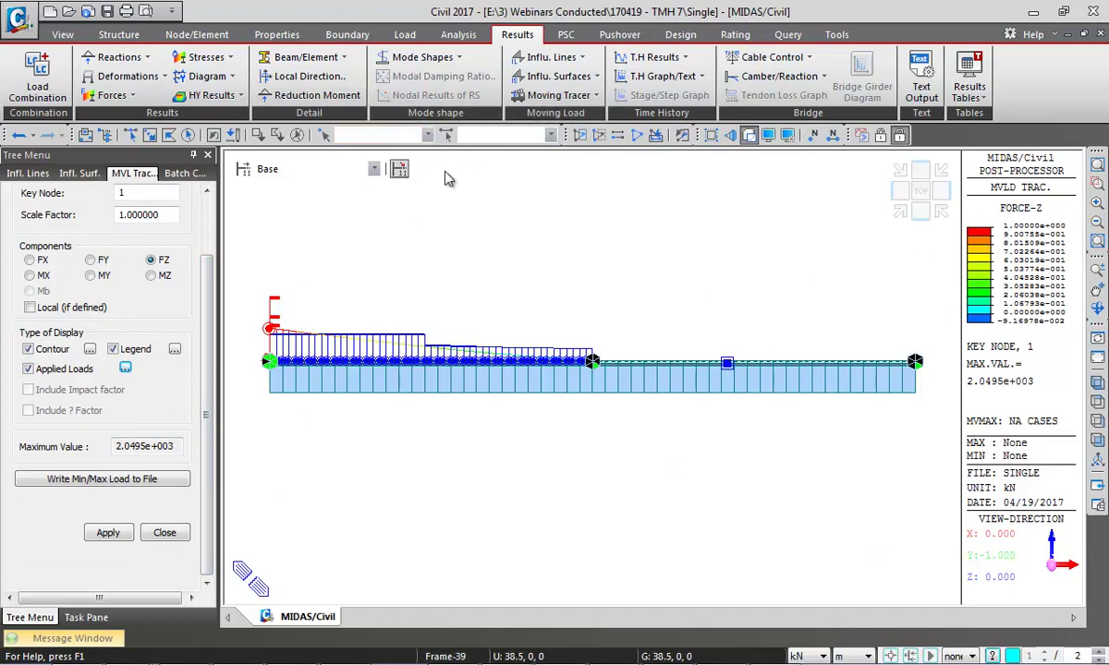
scroll(207, 272, up, 1)
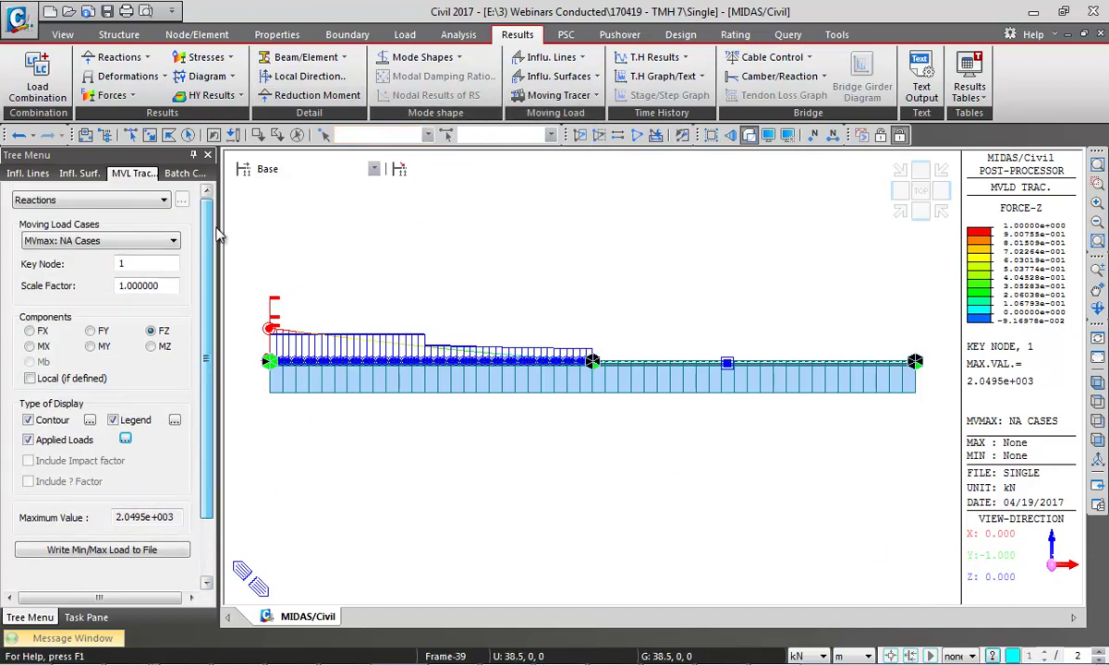
Trace the moving load for beam moment My at the i end of element 14 under MVmax: NB Cases, in isometric view
click(130, 242)
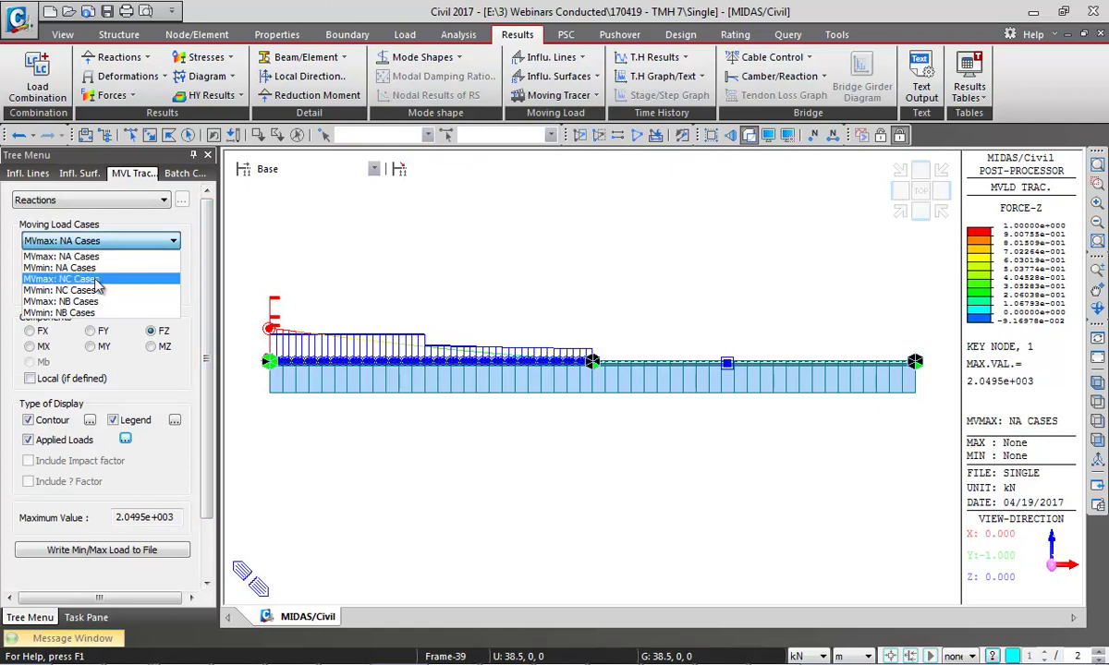
click(129, 197)
click(111, 199)
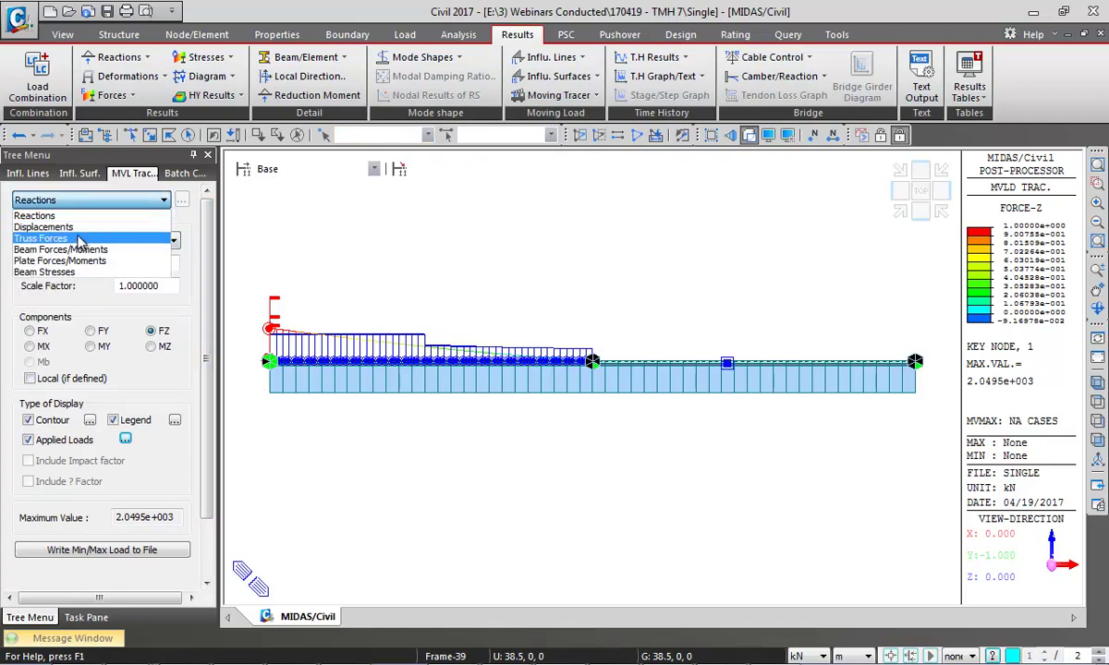
click(83, 249)
click(118, 240)
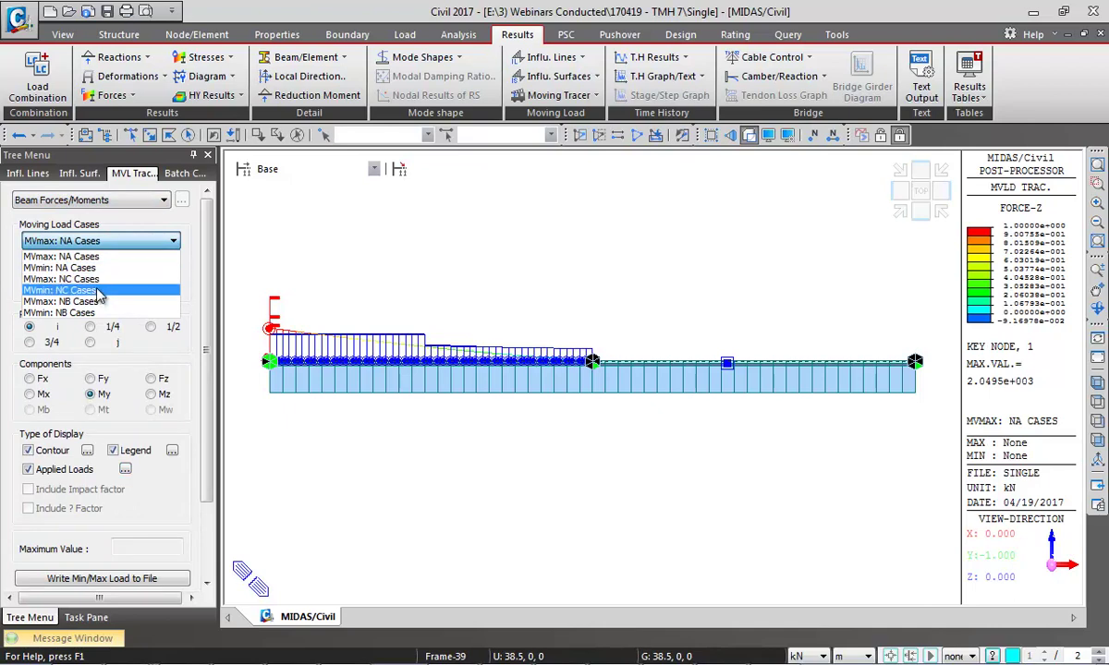
click(42, 302)
click(160, 263)
text(4)
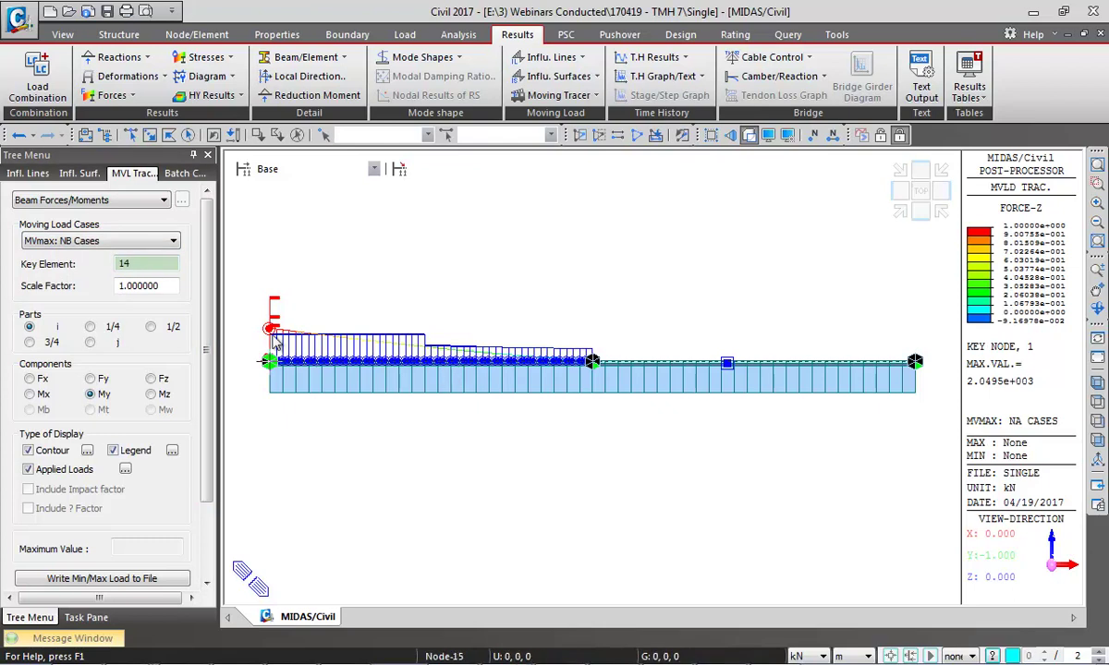
scroll(198, 323, down, 3)
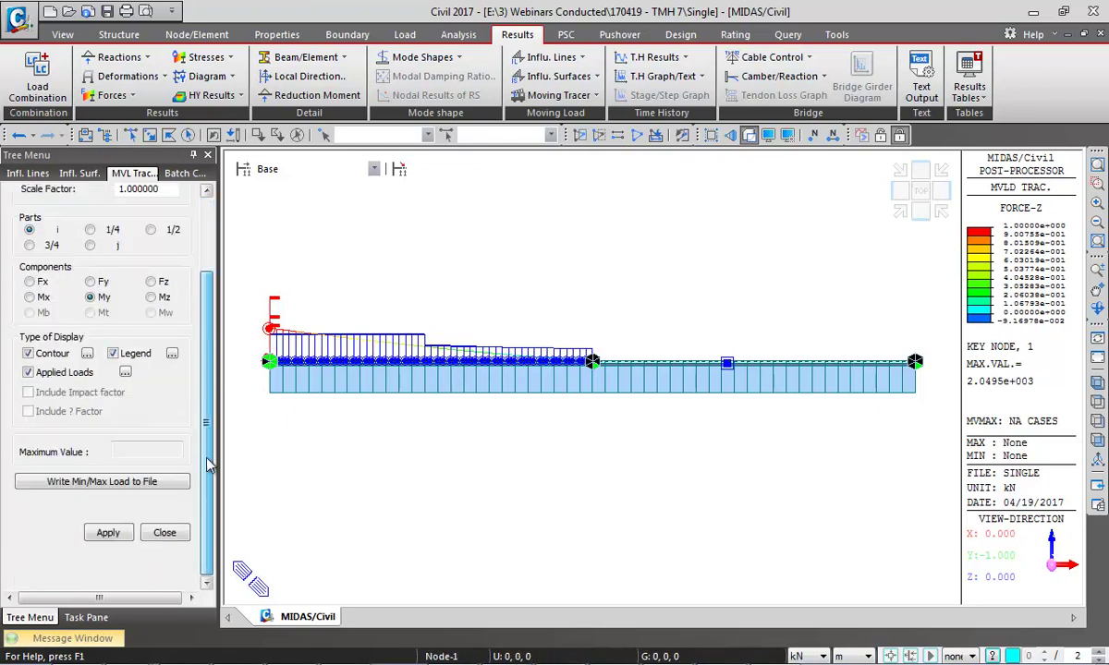
click(108, 534)
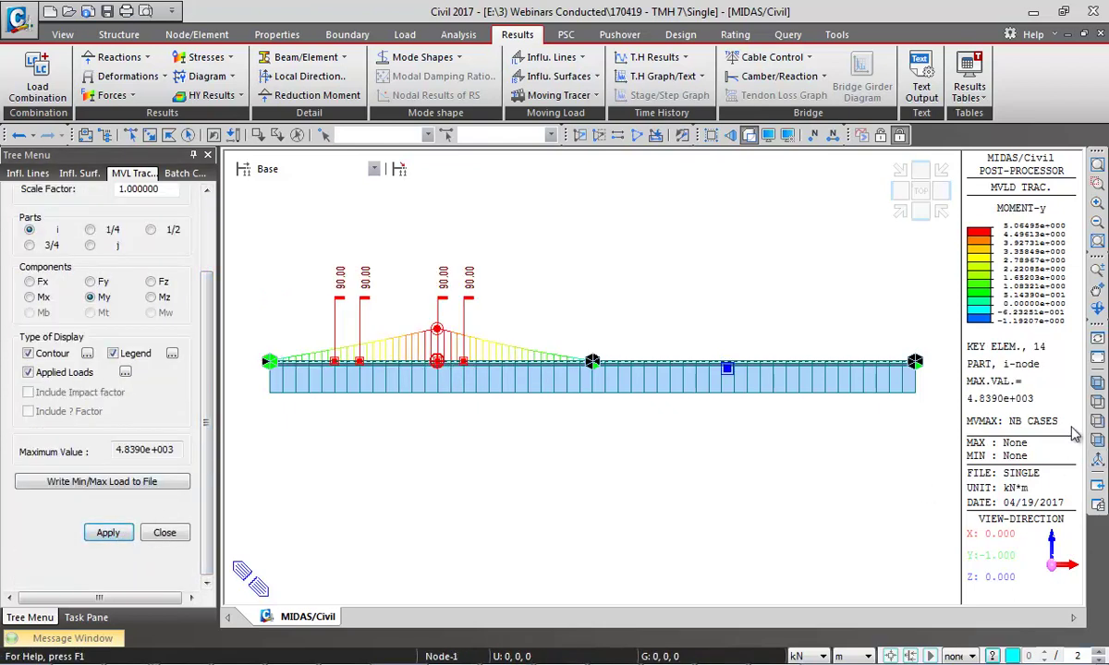
key(ctrl+i)
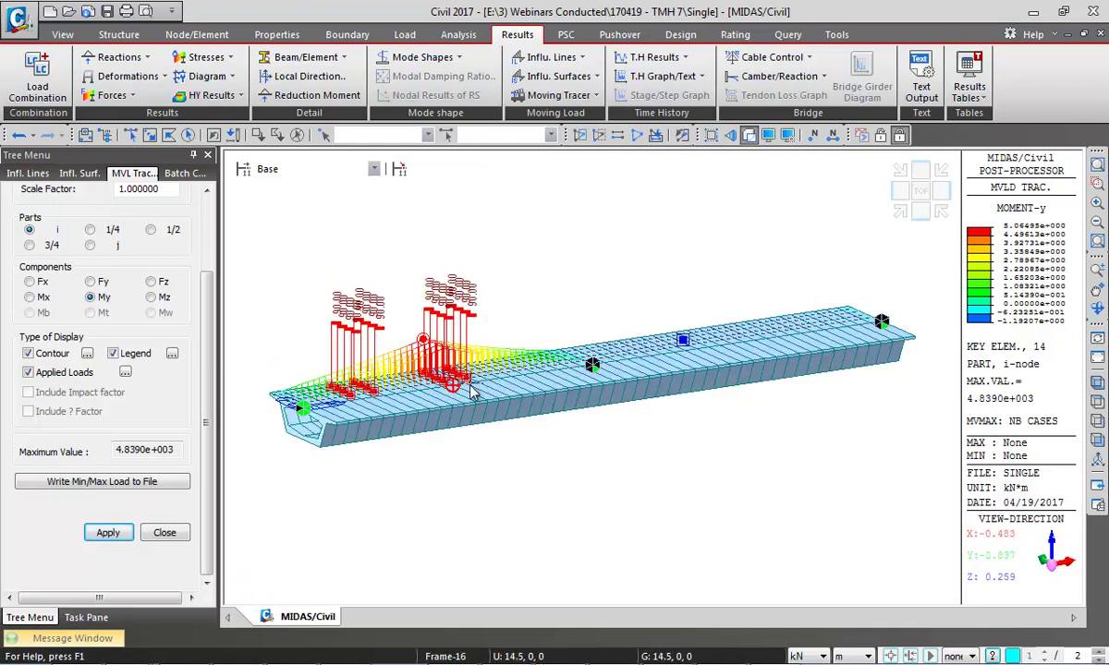
mouse_move(471, 393)
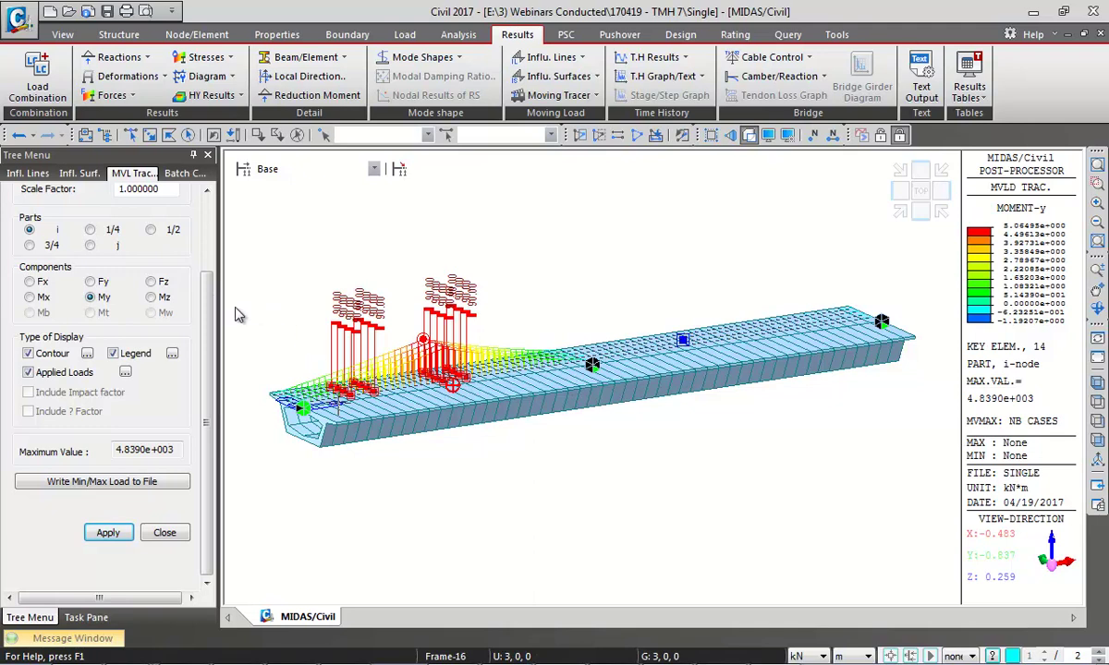
Trace the moving load for beam moment My at the i end of element 26 under MVmin: NB Cases
drag(206, 286, 210, 226)
click(130, 240)
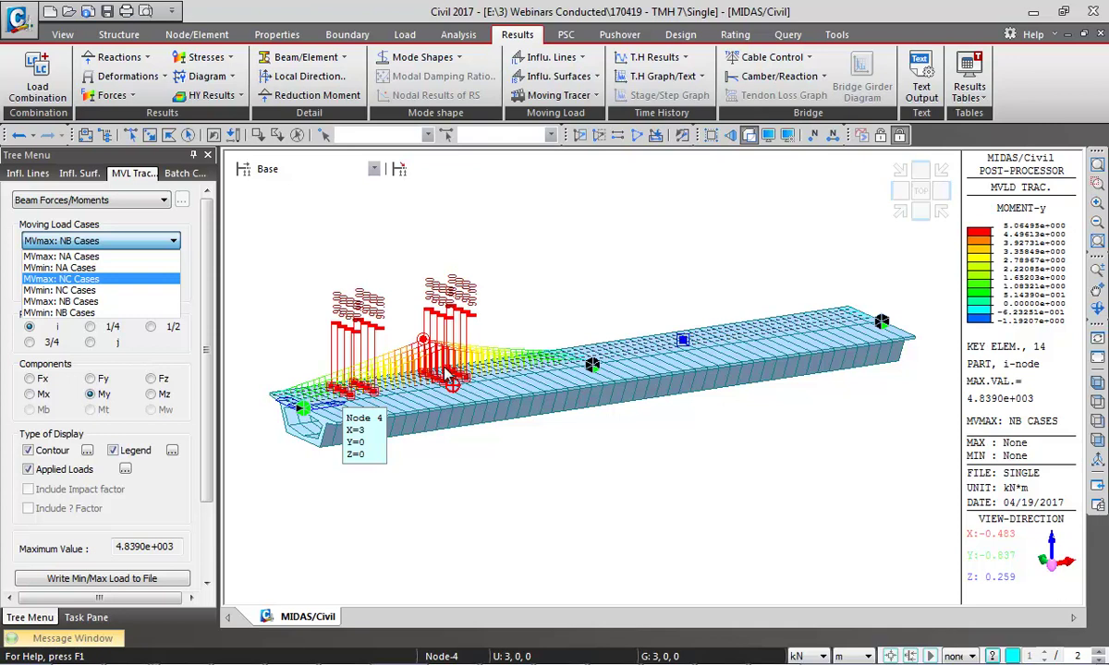
click(102, 312)
click(559, 358)
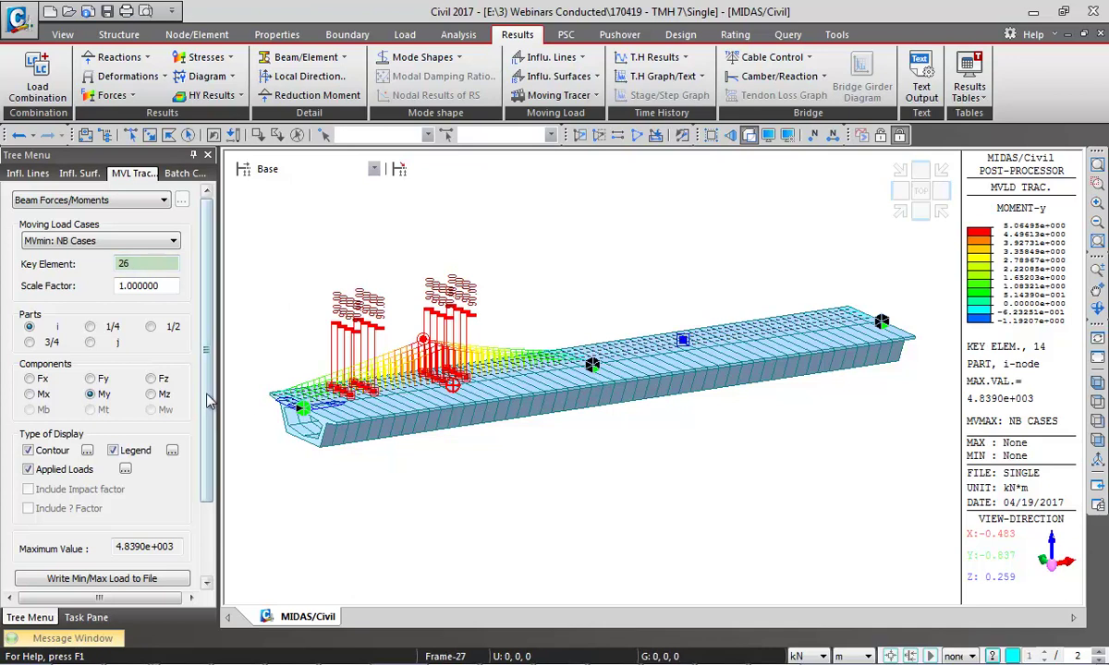
scroll(199, 462, down, 2)
click(108, 533)
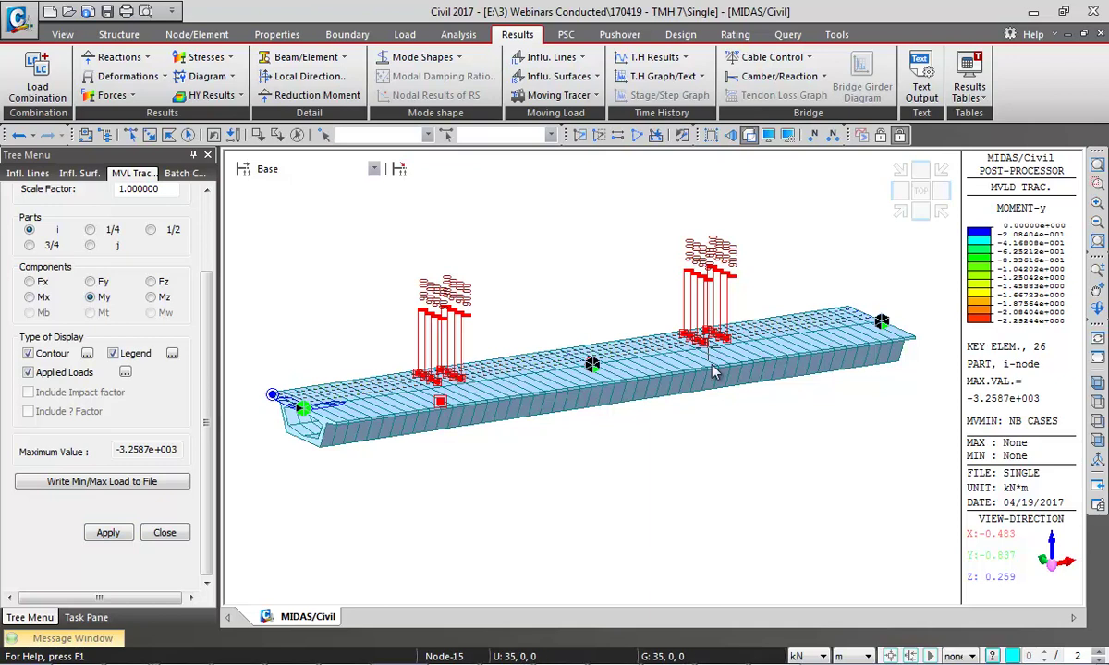
mouse_move(712, 372)
Switch the My trace at the i end of element 26 to MVmin: NC Cases
scroll(199, 272, up, 2)
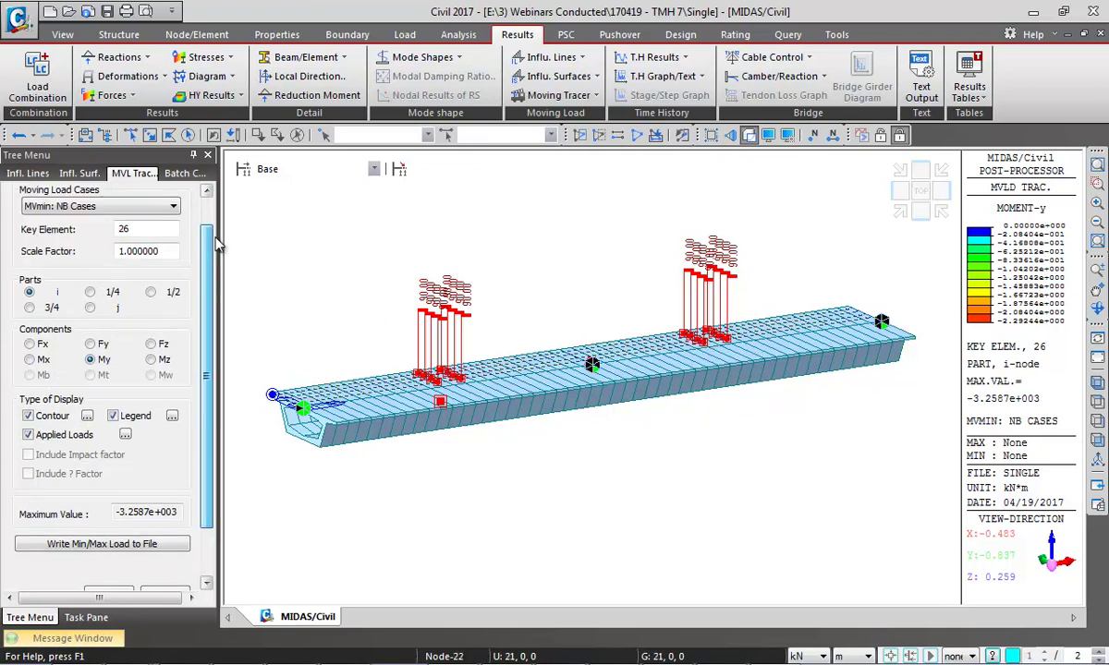
click(148, 209)
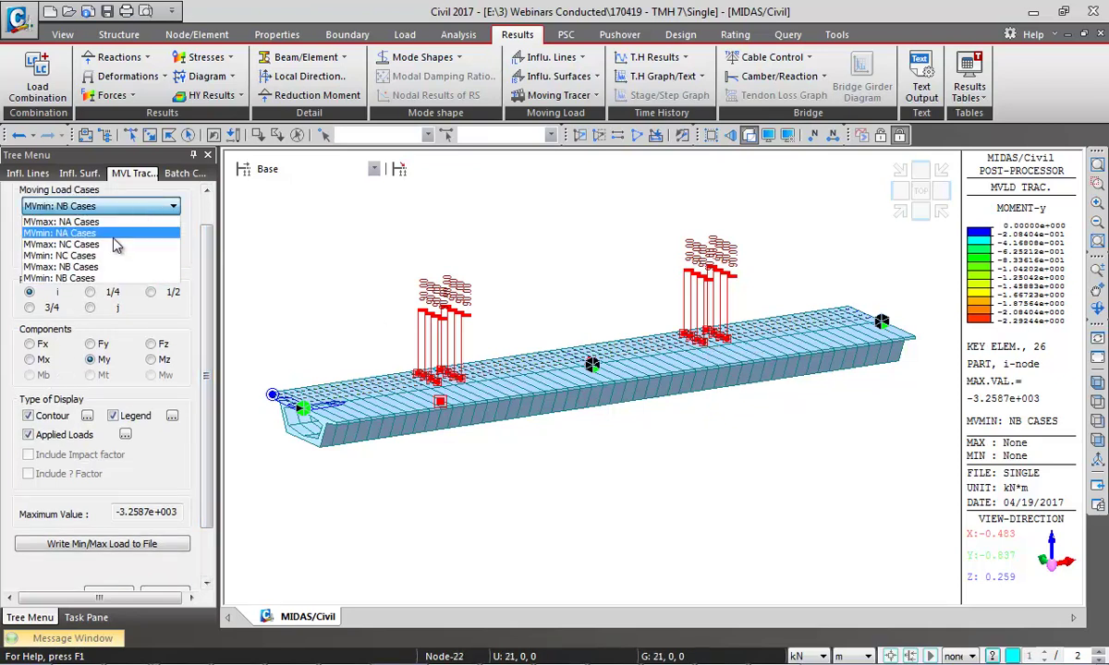
click(104, 255)
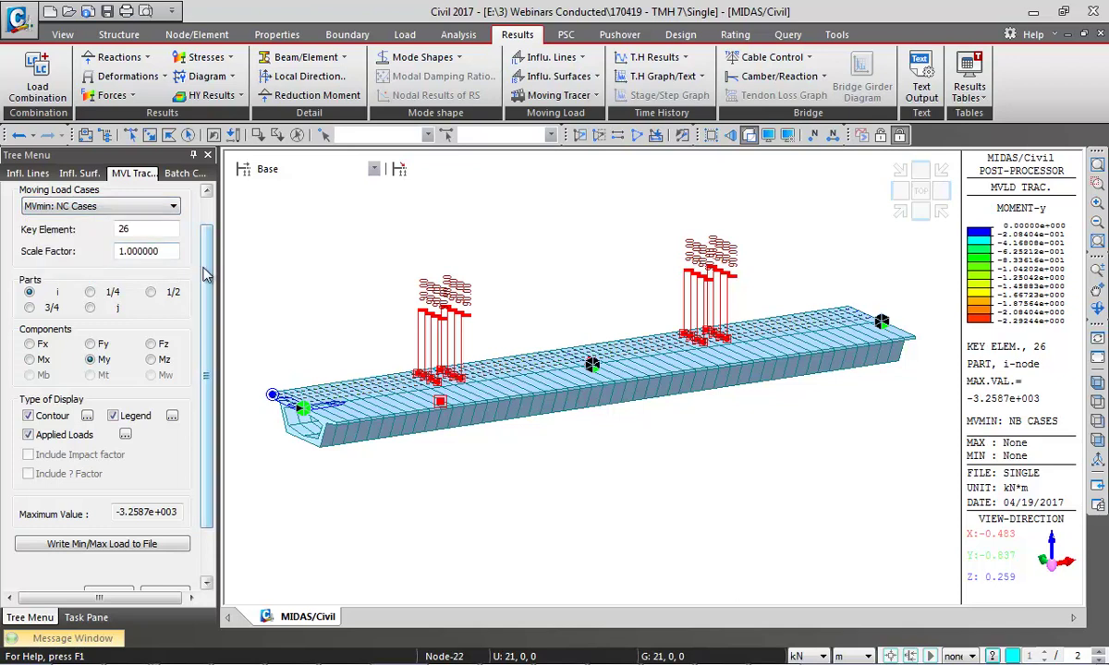
scroll(205, 274, down, 2)
click(108, 533)
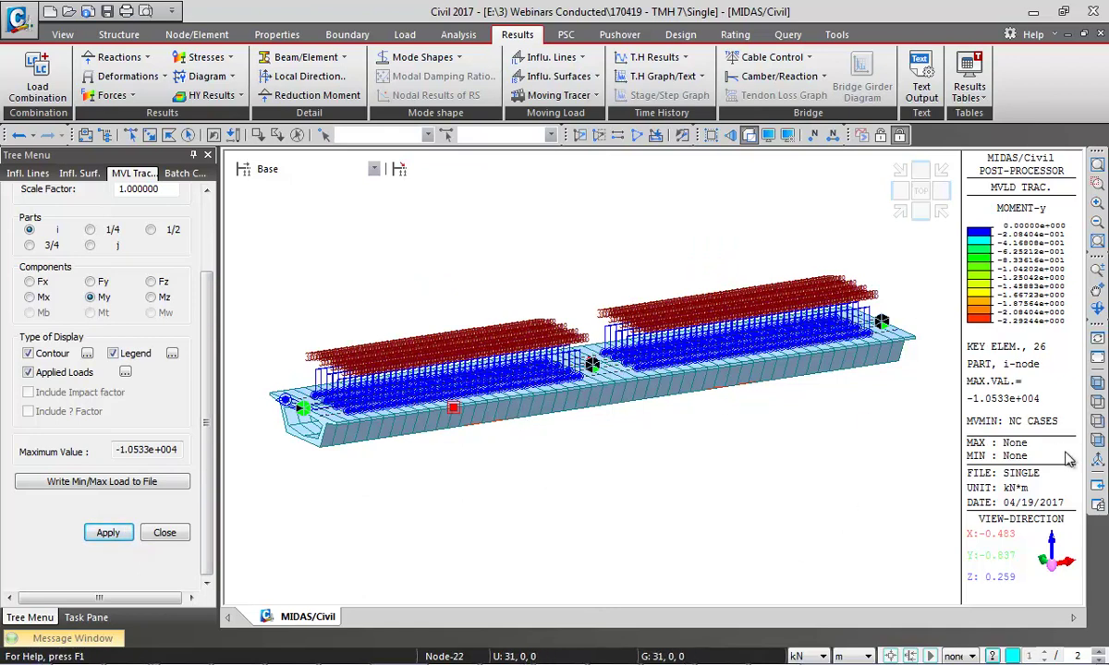
Show the beam in front elevation and examine the NC load values close up at the start of the first span
click(1098, 442)
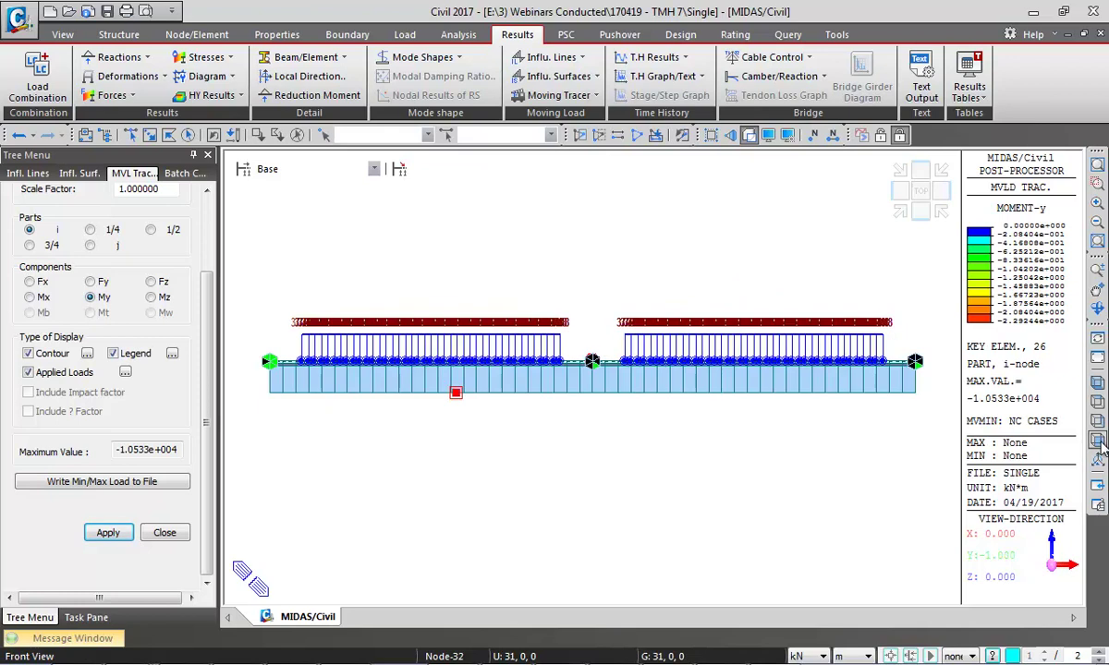
click(1097, 182)
drag(277, 297, 341, 343)
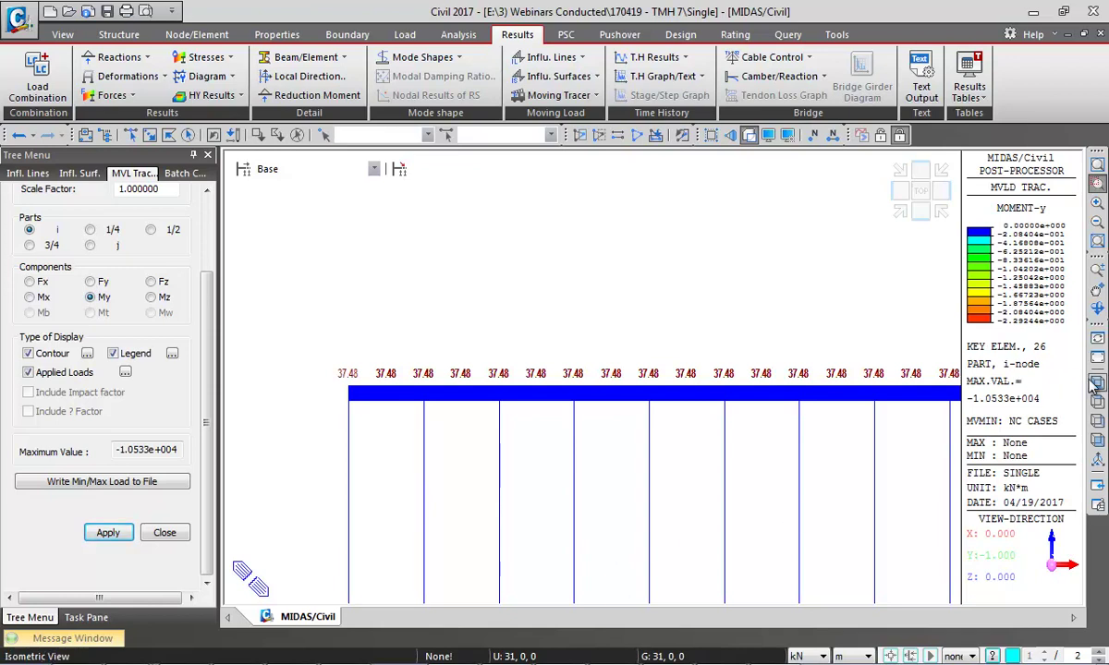
Switch to File Explorer and browse to the folder 170419 - TMH 7 inside 3) Webinars Conducted on Local Disk (E:)
mouse_move(129, 656)
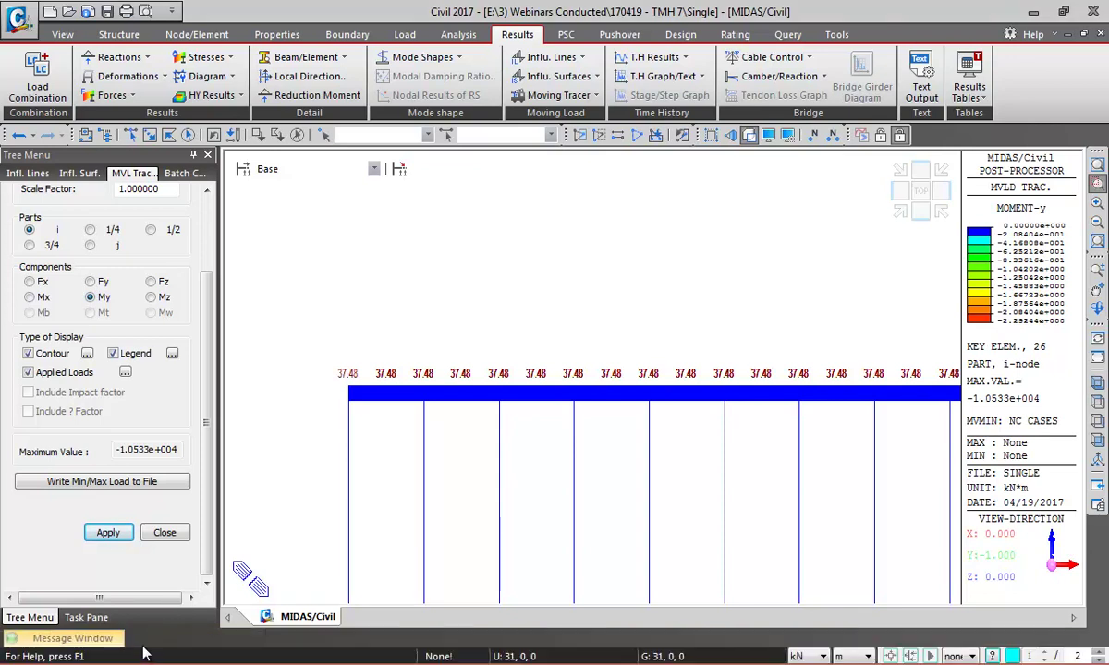
key(super)
click(143, 564)
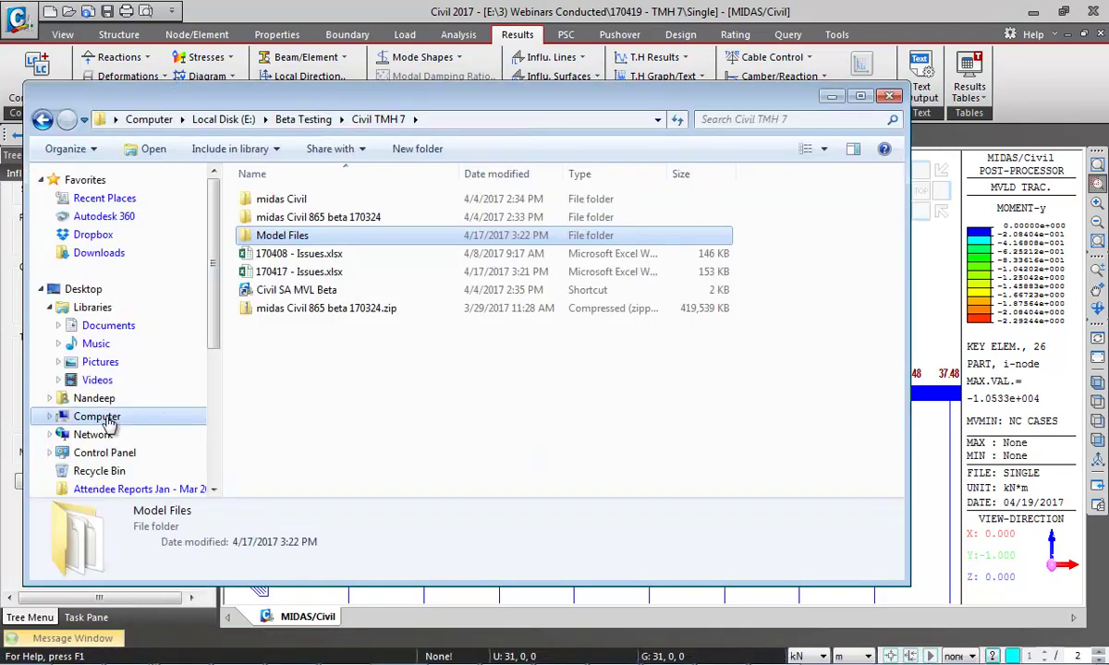
click(100, 417)
click(721, 216)
double_click(720, 215)
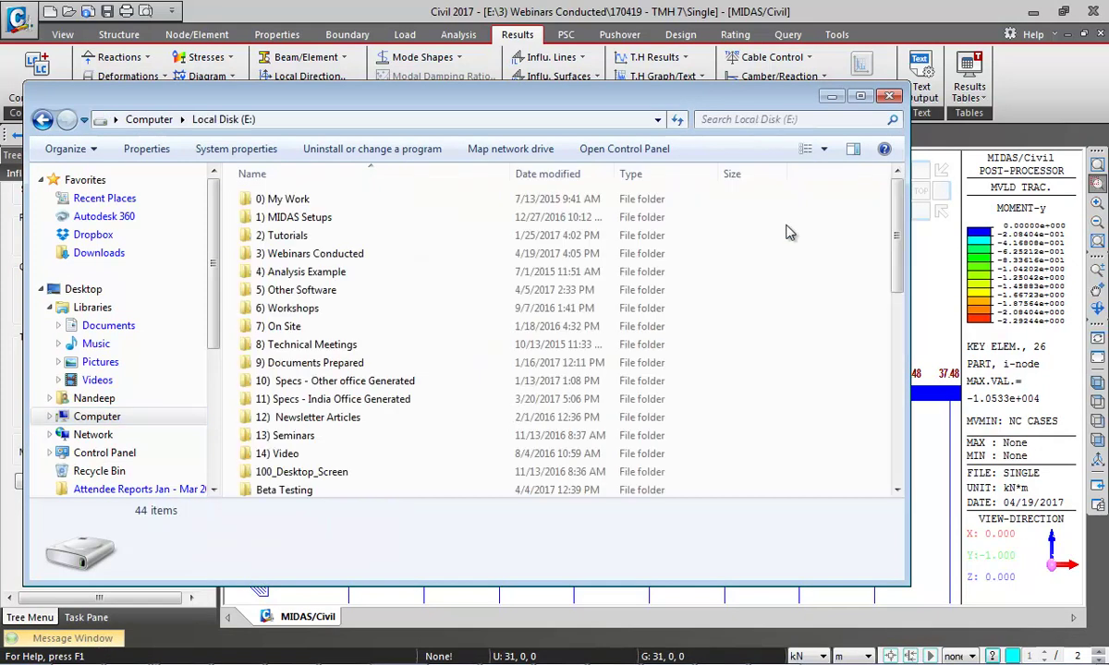
double_click(294, 248)
scroll(303, 266, down, 1)
double_click(305, 435)
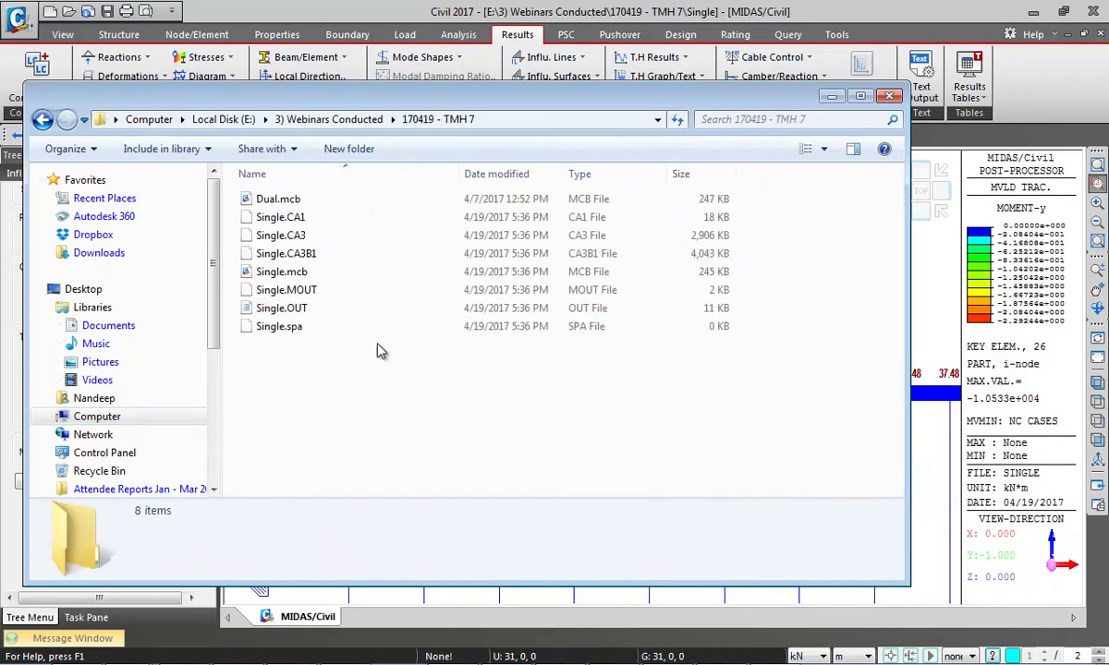
Open the Dual.mcb model in midas Civil and close the File Explorer window
key(ctrl+a)
click(721, 208)
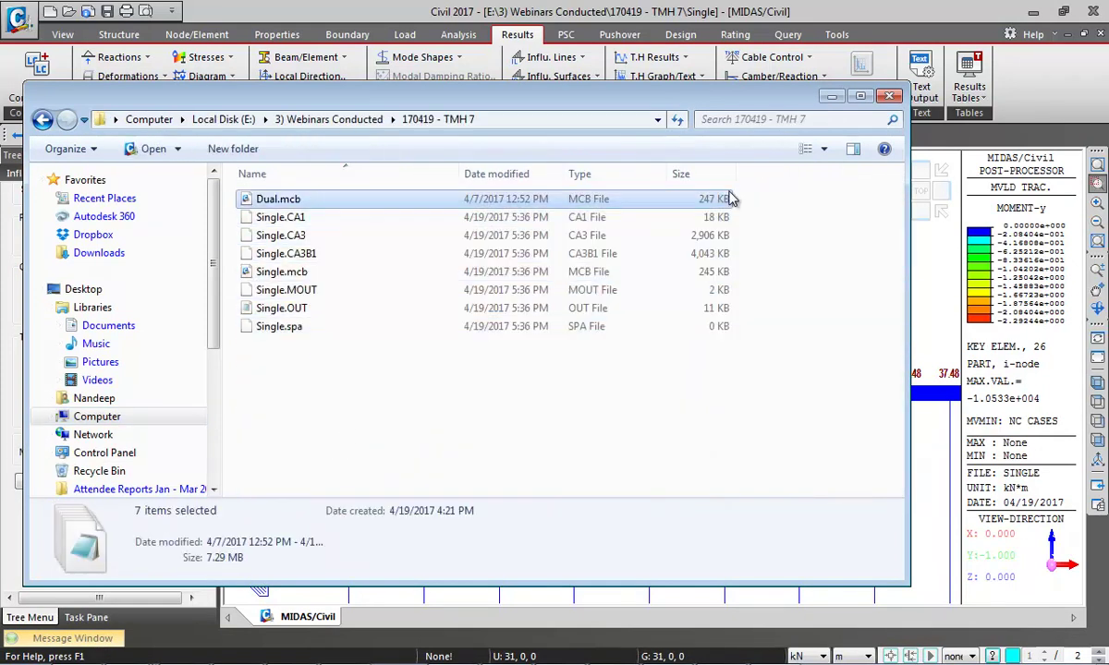
double_click(720, 208)
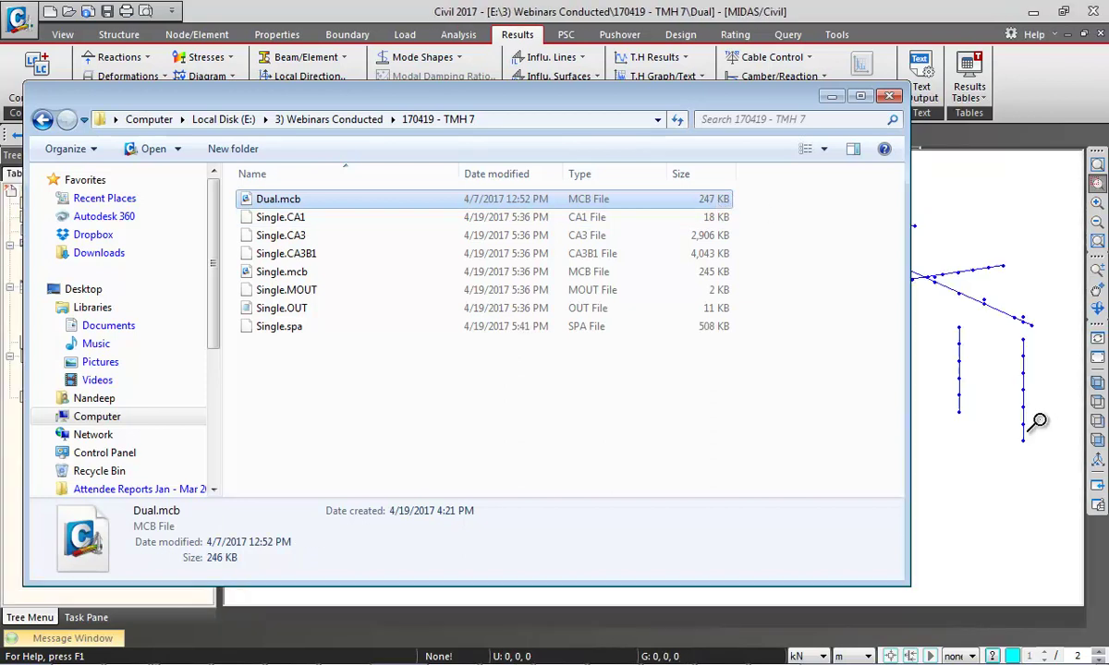
key(alt+F4)
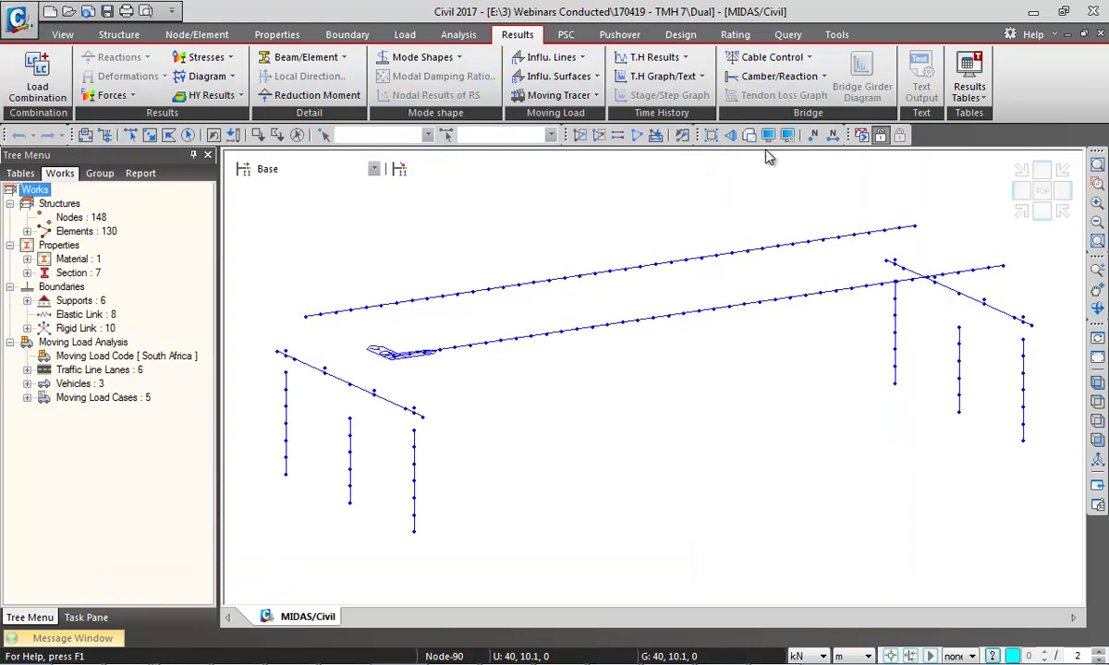
Show the dual-deck bridge with its solid section shapes and look at it end-on in cross-section
click(749, 135)
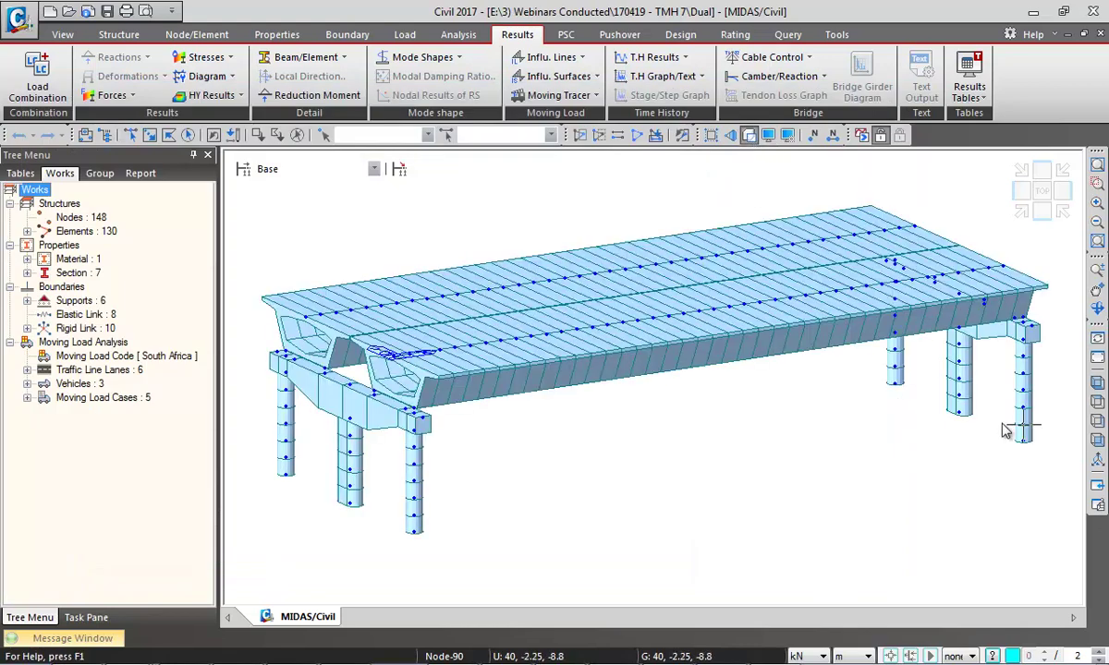
click(1097, 421)
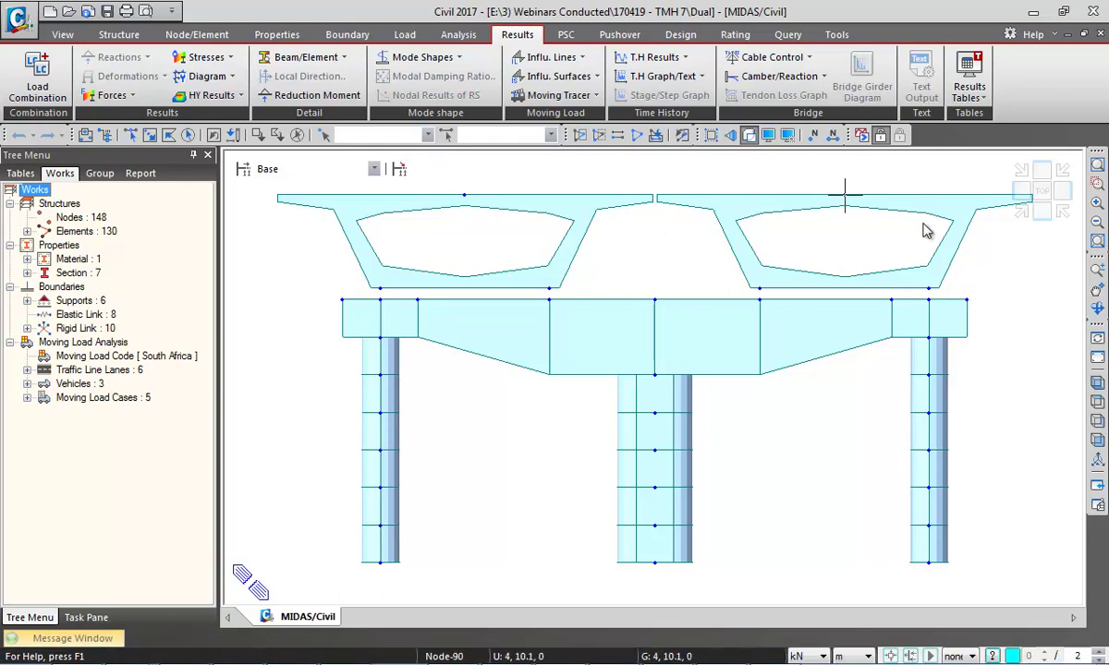
Examine the load model, vehicles and lane assignments of moving load case C2NC-C1NA without saving changes
click(404, 34)
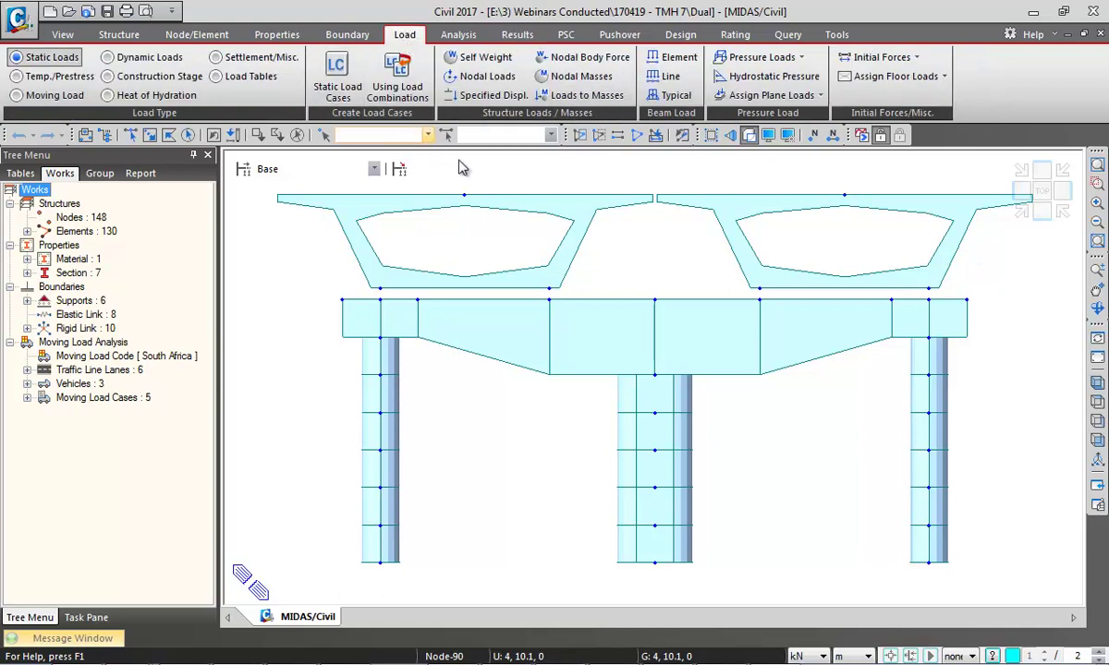
click(46, 95)
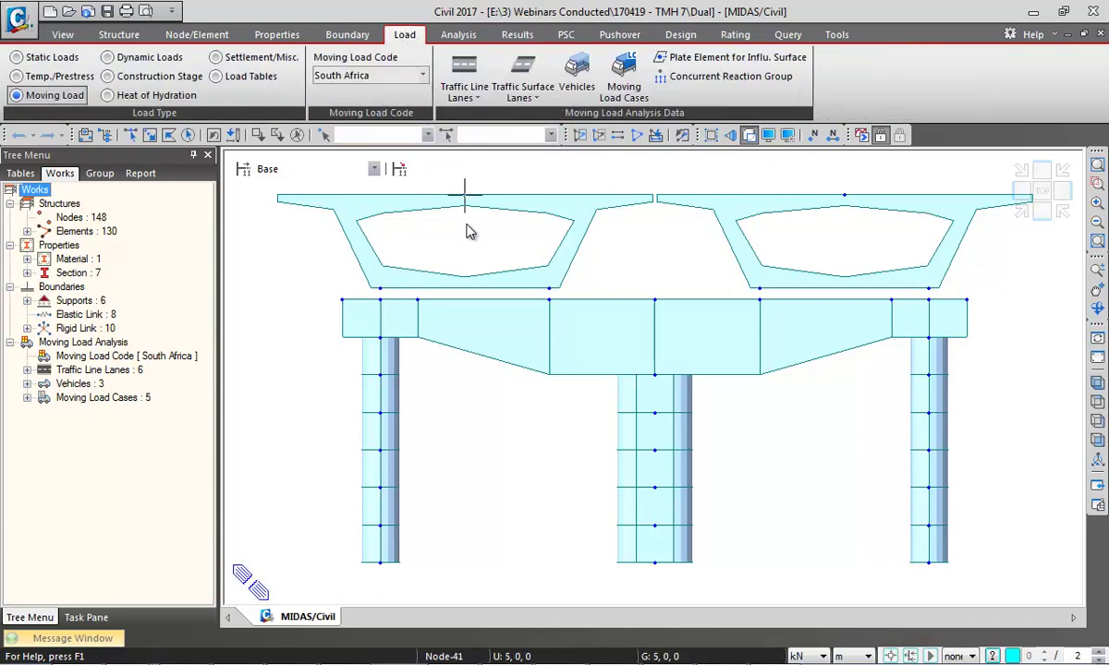
click(619, 90)
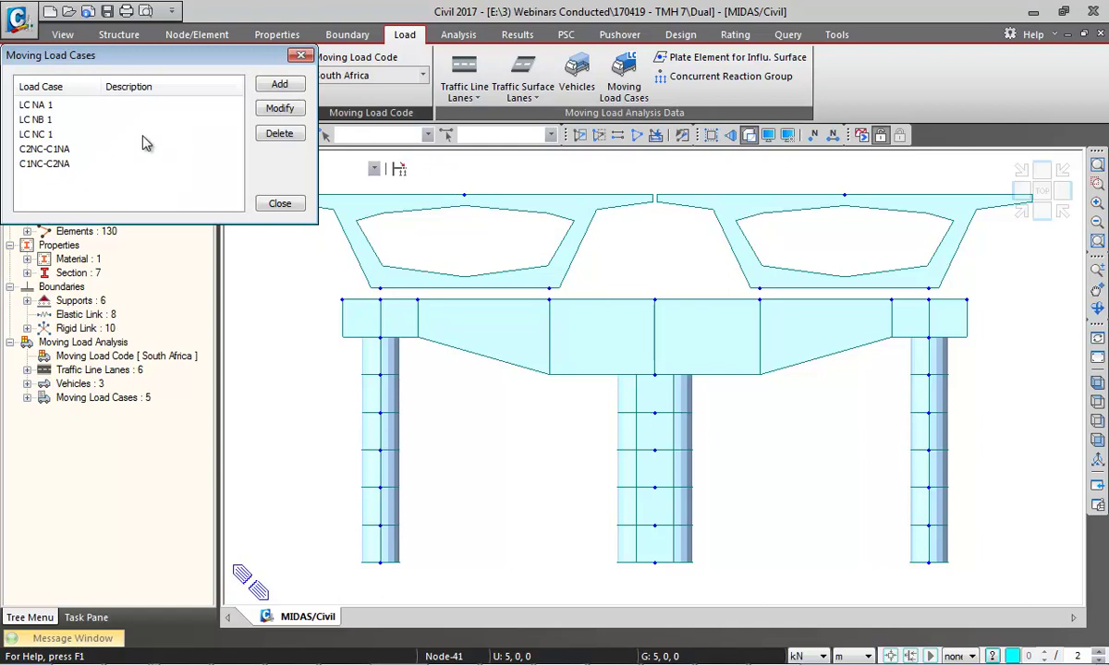
click(73, 150)
click(272, 115)
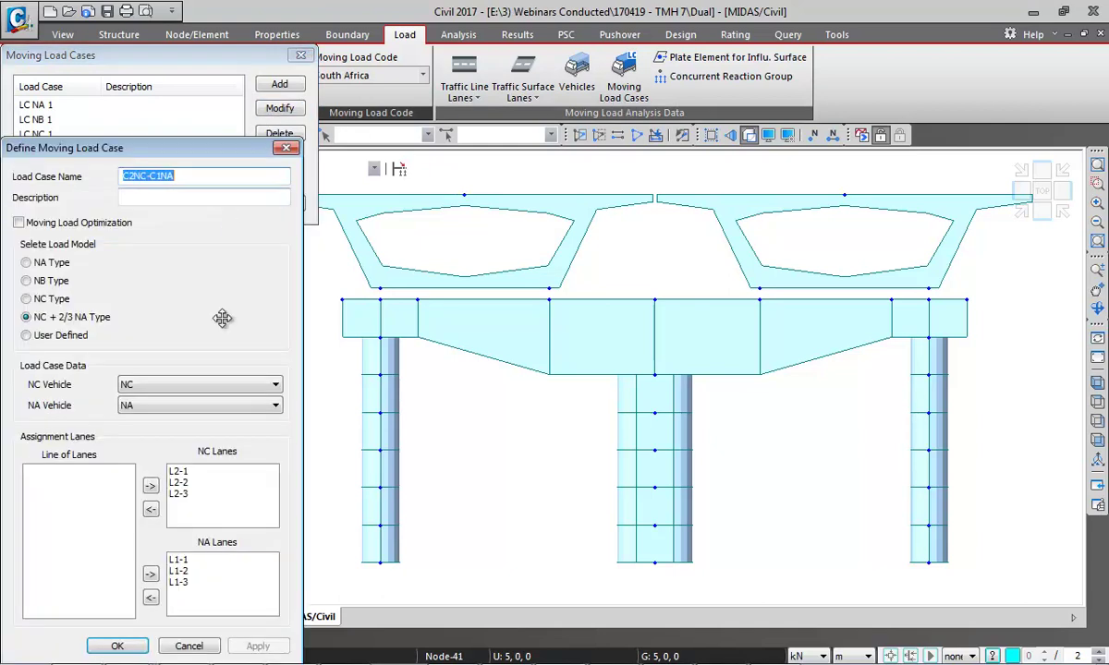
drag(183, 130, 444, 113)
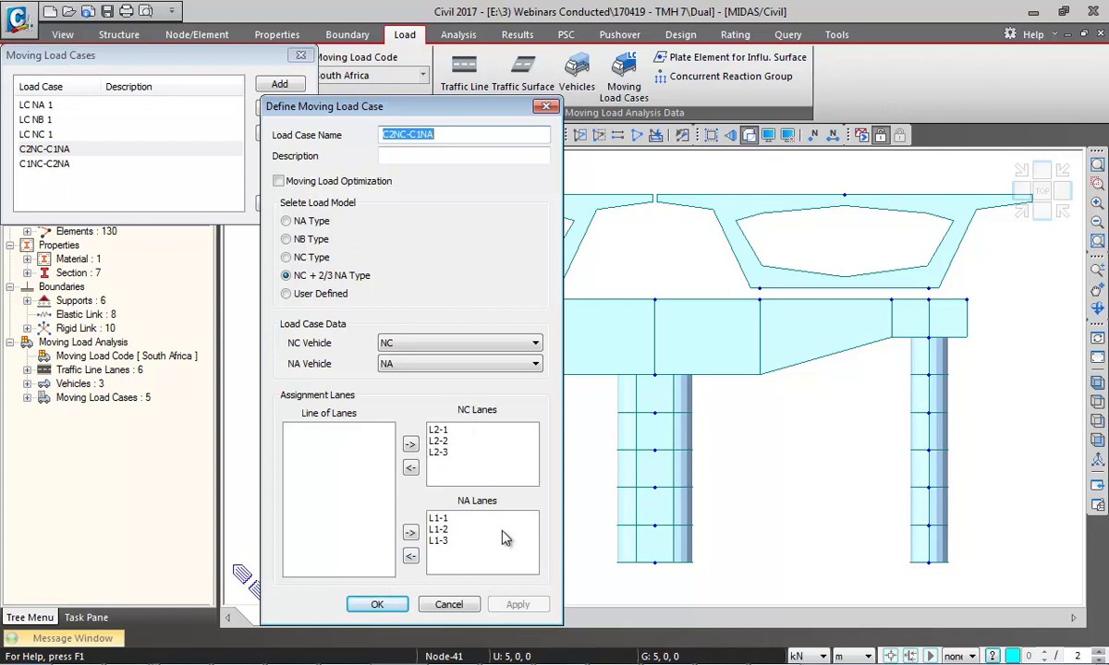
click(412, 535)
click(449, 605)
Examine the NC and NA lane assignments of moving load case C1NC-C2NA, leaving it unedited, and close the load case list
click(81, 165)
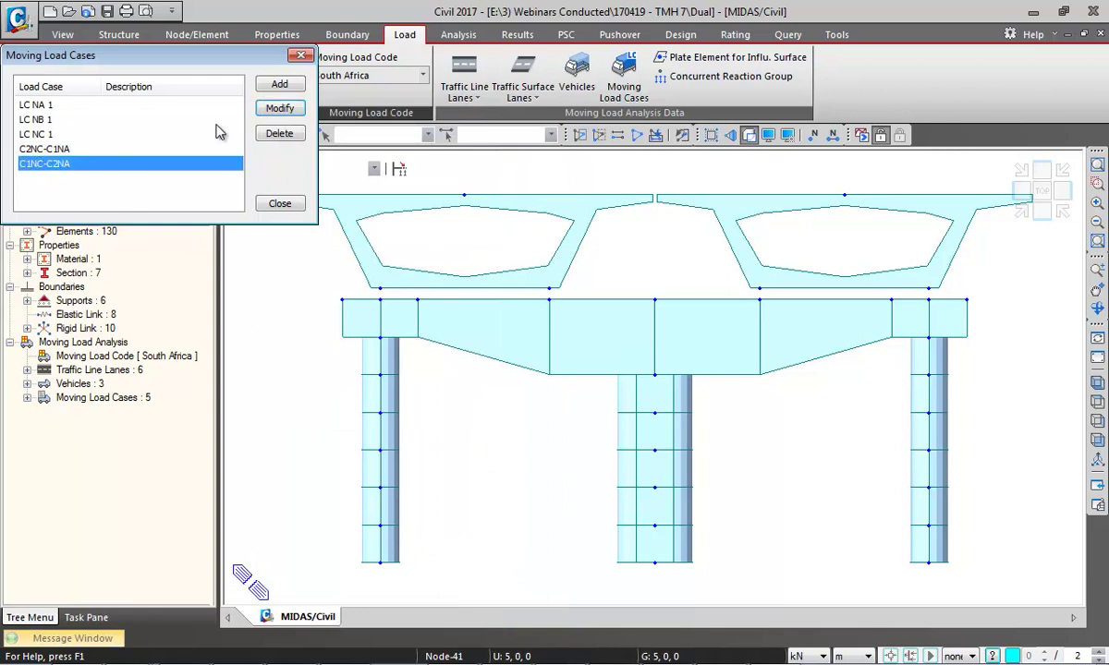
click(279, 108)
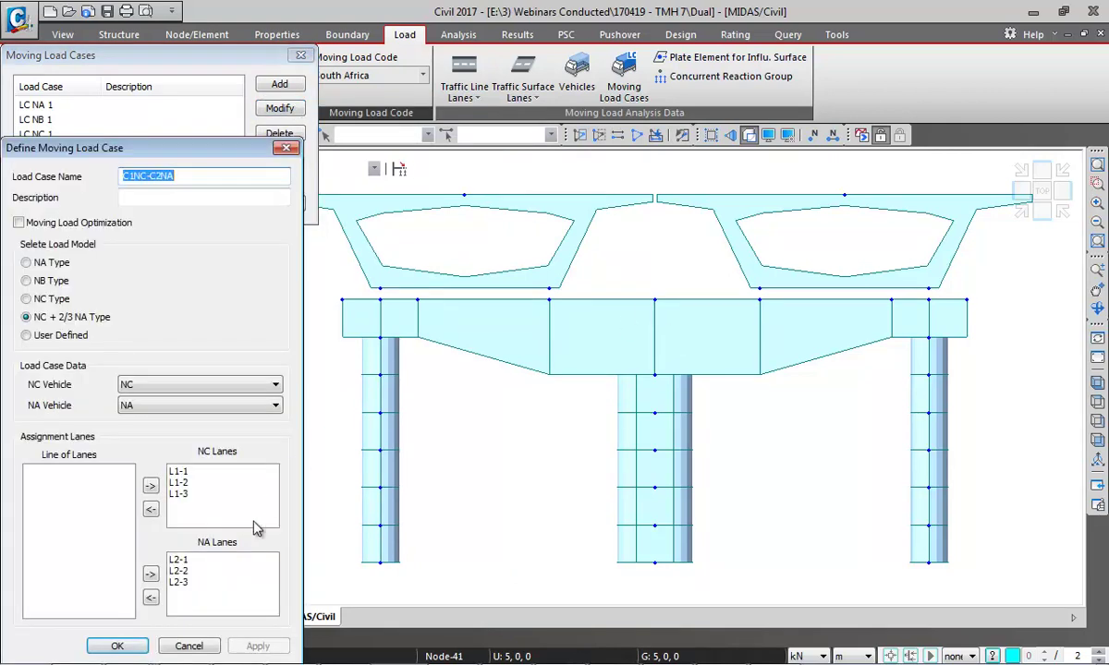
click(190, 646)
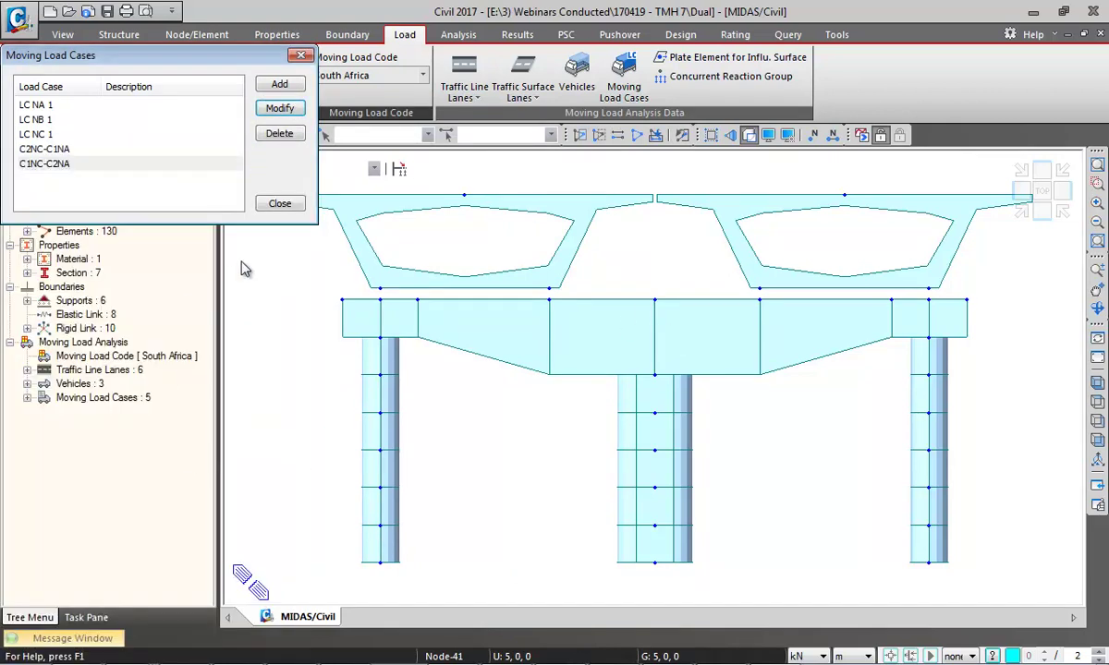
click(280, 204)
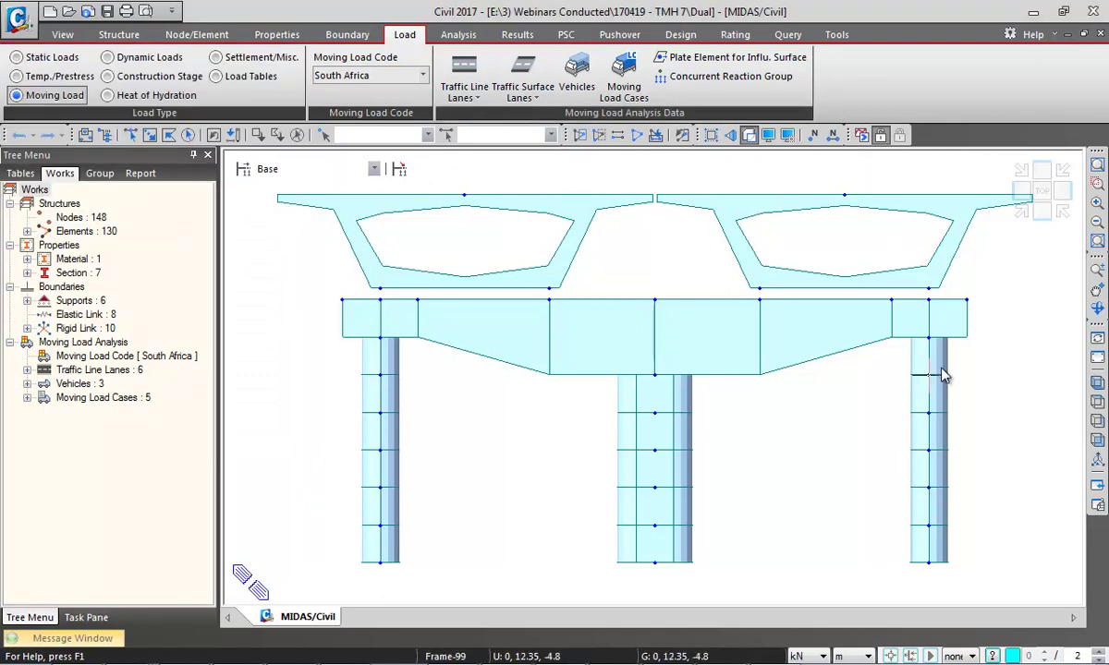
Run the moving load analysis of the dual-deck bridge and return to the end-on cross-section view, with the progress window moved aside
click(1095, 382)
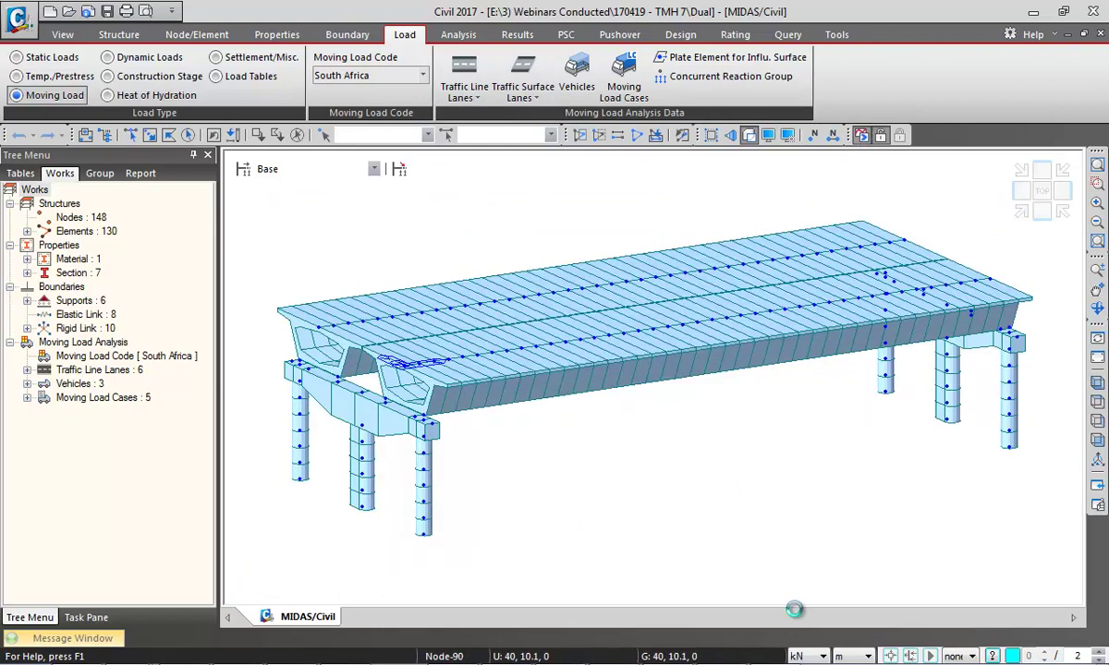
click(1097, 418)
drag(475, 203, 817, 260)
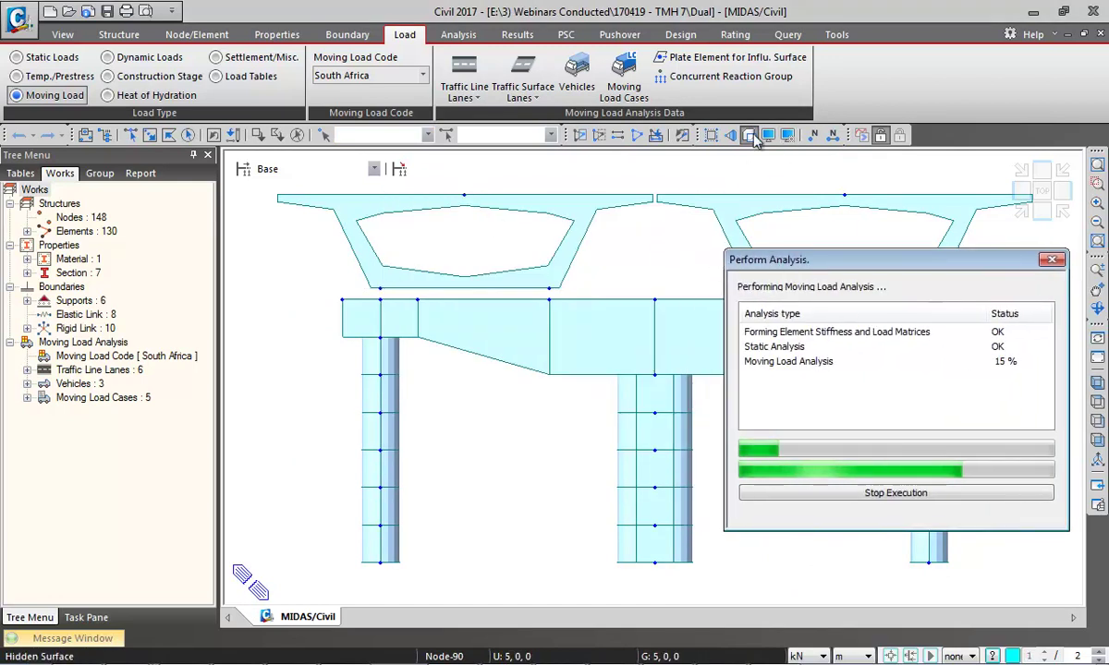
Display the supports, elastic links and rigid links on the model, and inspect them end-on and in isometric view while the analysis runs
key(ctrl+e)
drag(431, 234, 428, 404)
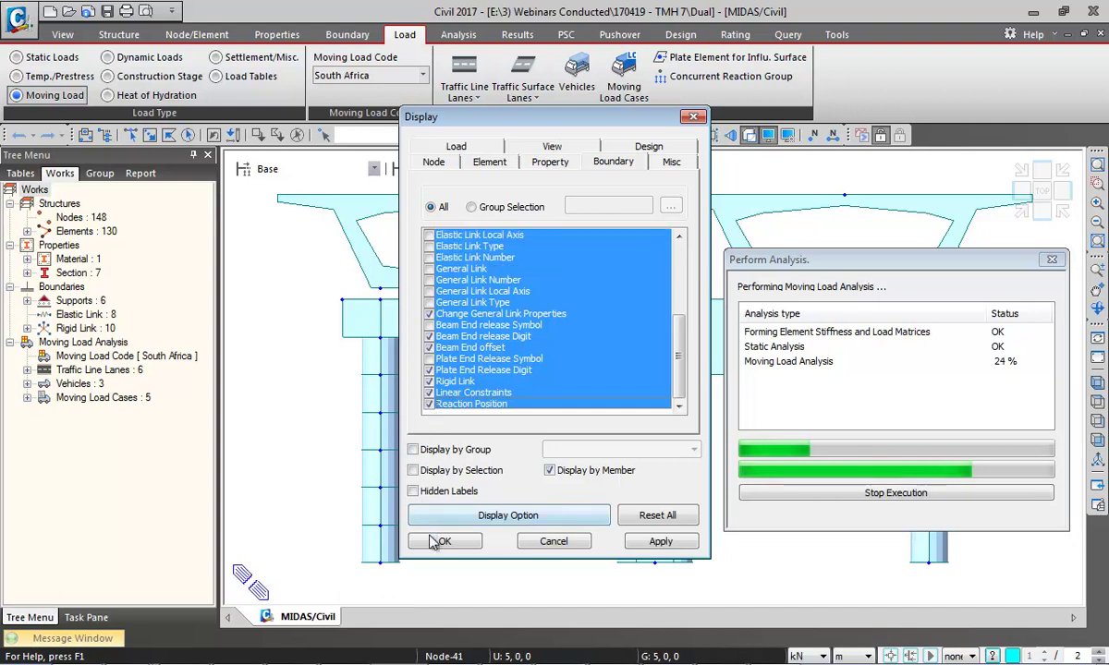
click(442, 539)
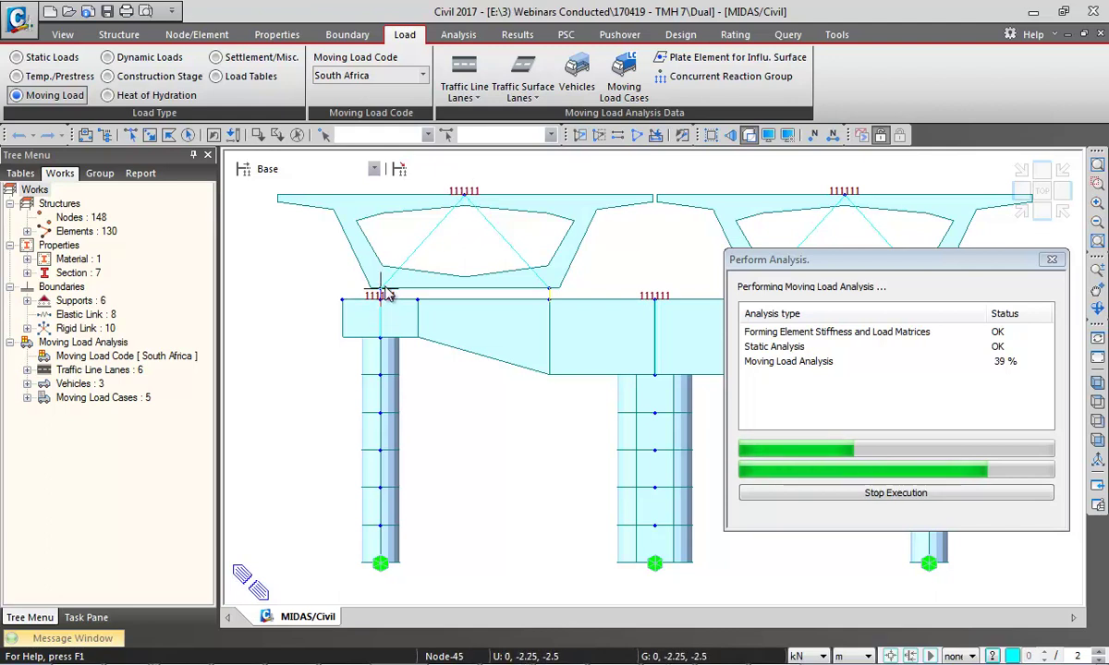
mouse_move(388, 294)
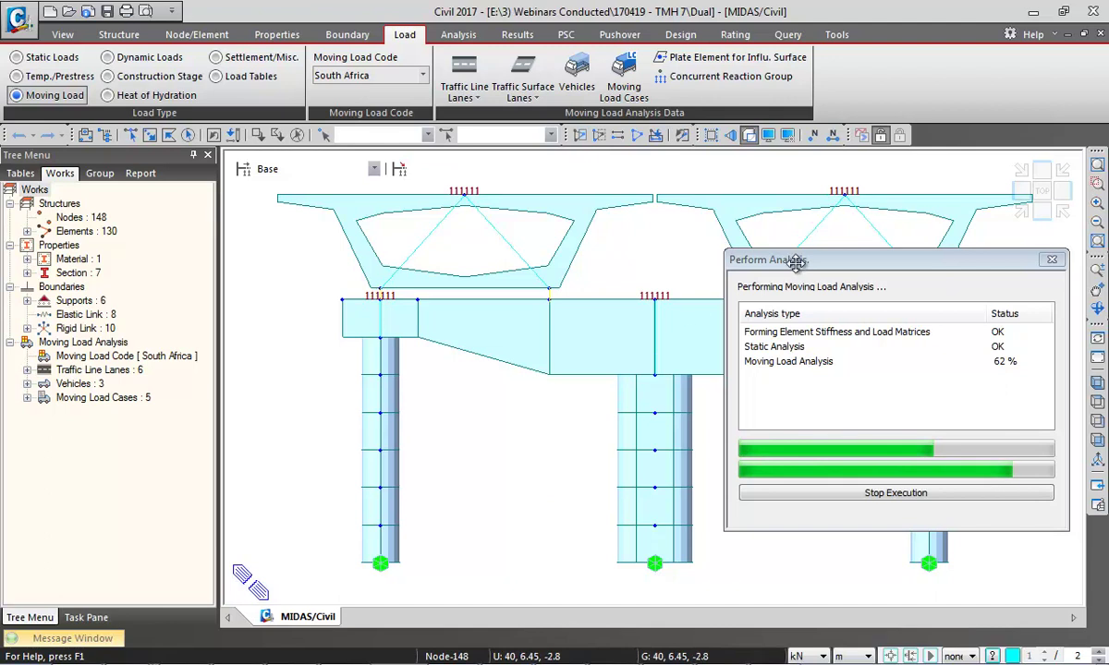
drag(824, 258, 770, 339)
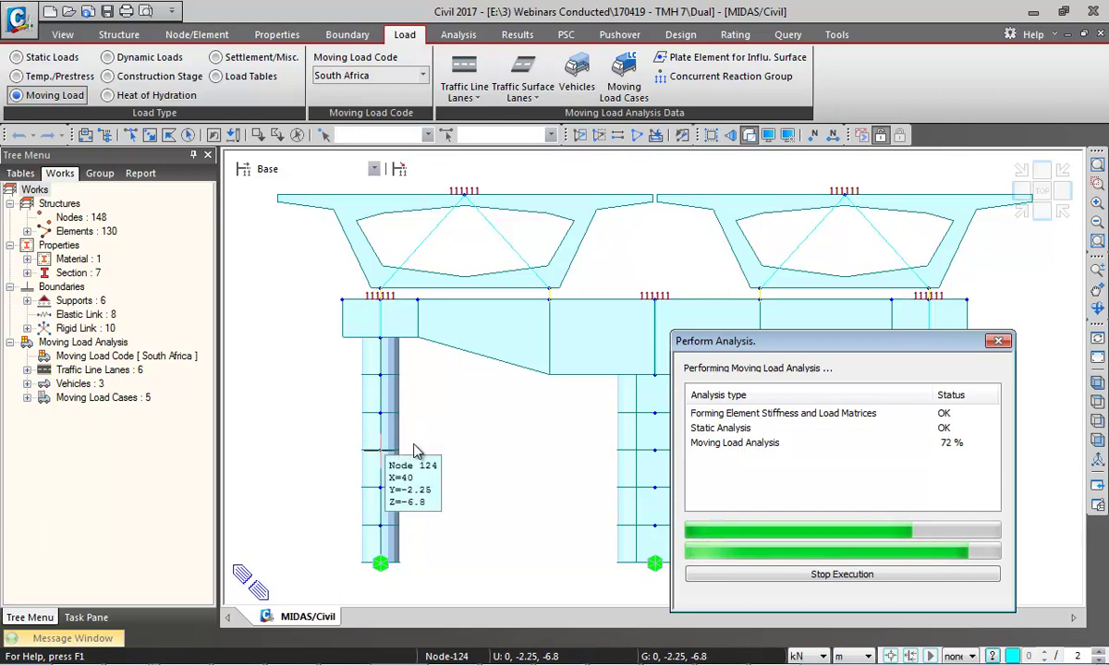
click(1097, 383)
drag(813, 344, 676, 358)
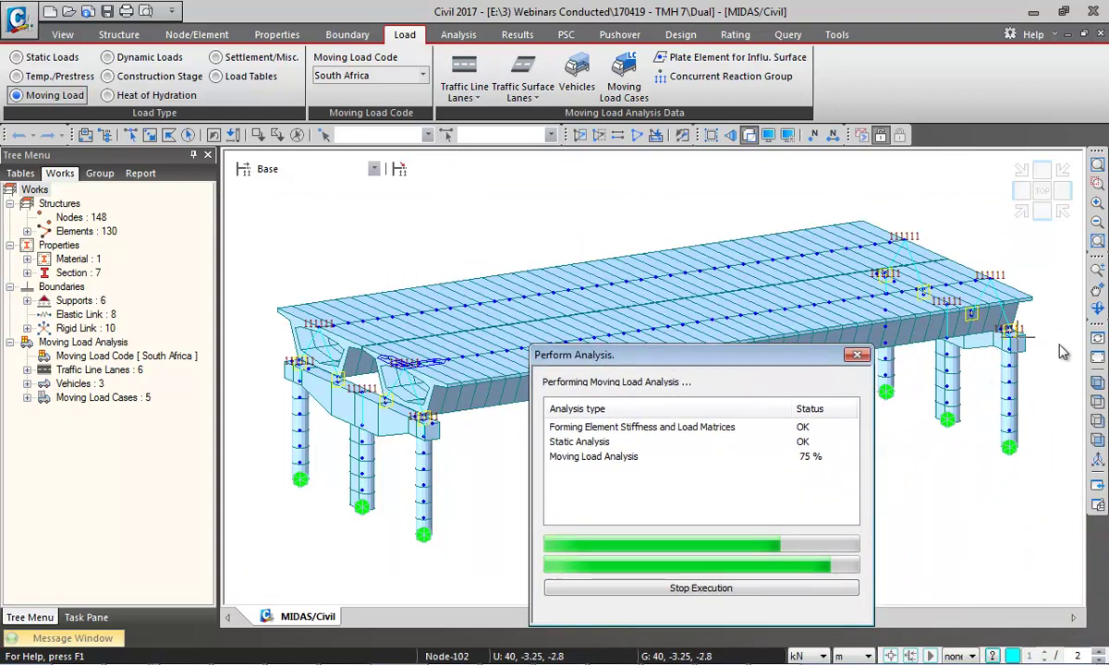
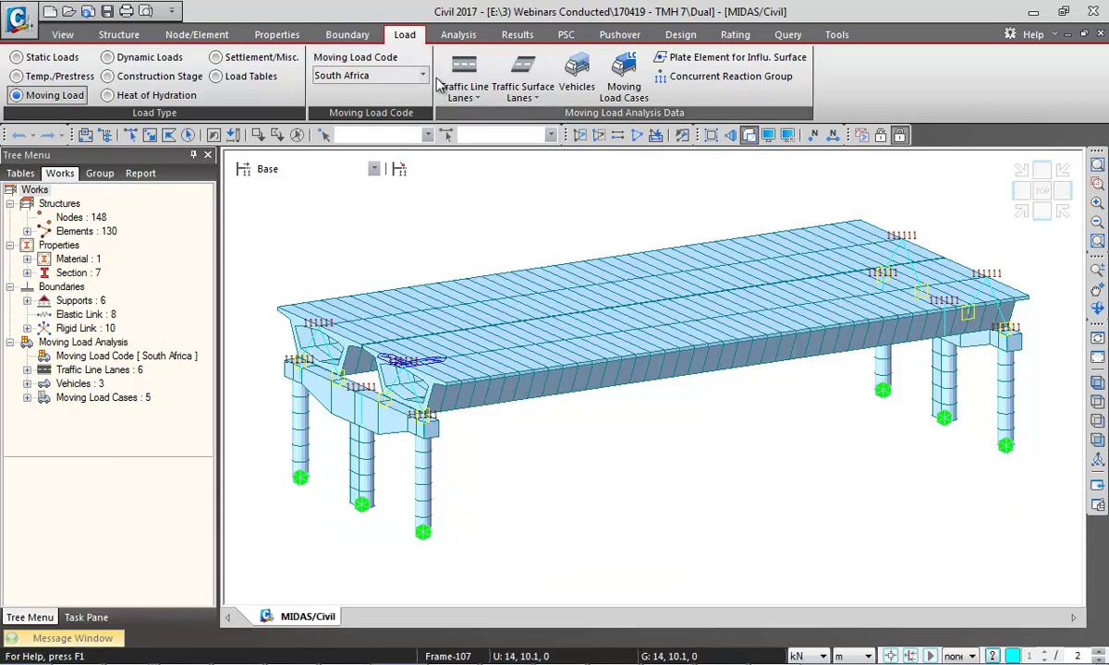
Plot the DXYZ displacement contour for MVmin: C2NC-C1NA with the deformed shape and legend
click(516, 34)
right_click(366, 248)
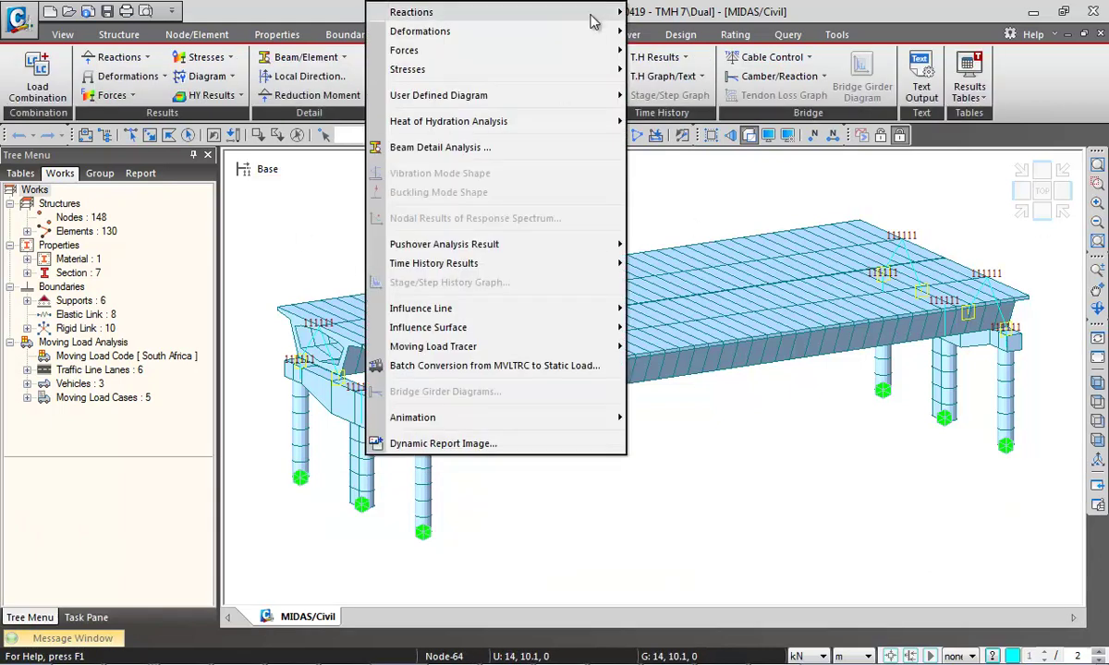
mouse_move(554, 30)
click(674, 48)
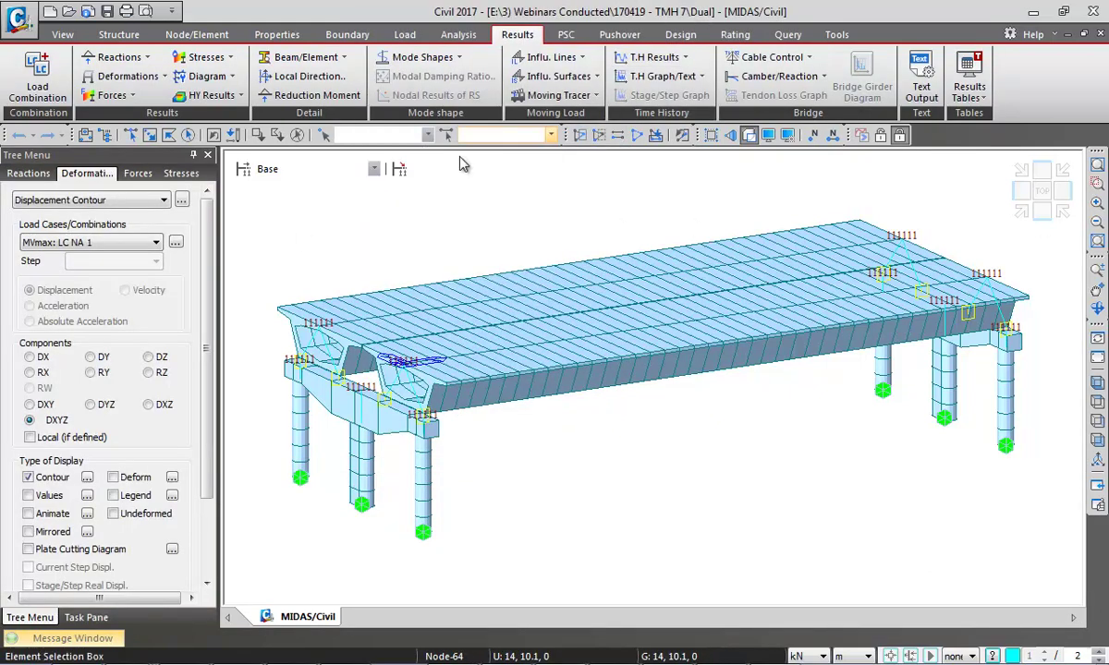
click(129, 242)
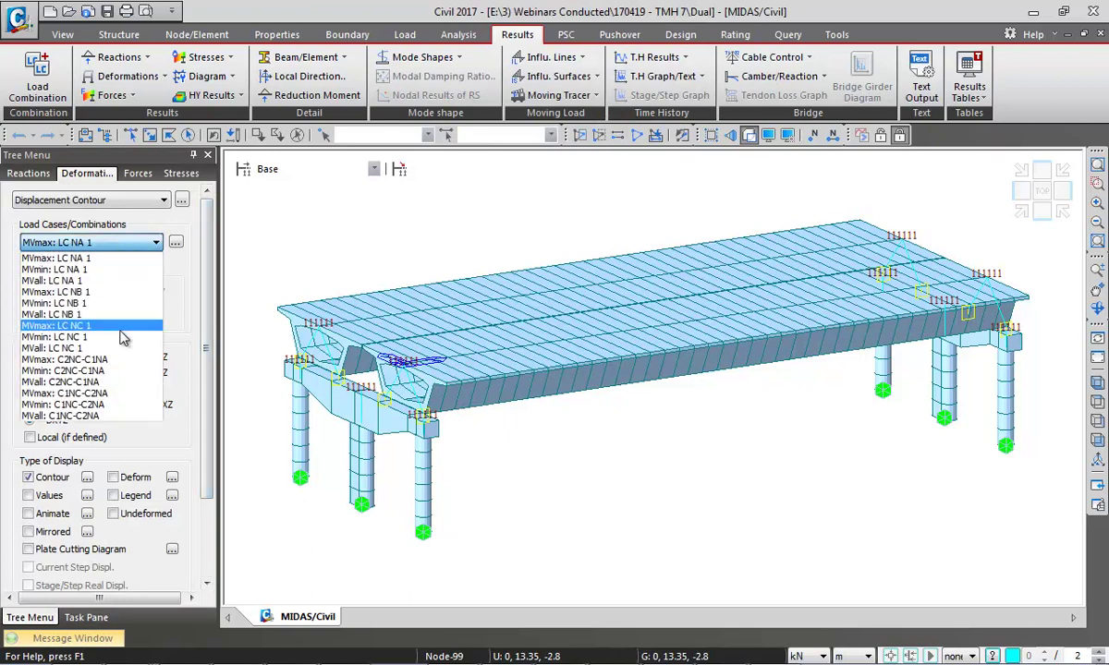
click(63, 370)
drag(208, 363, 208, 464)
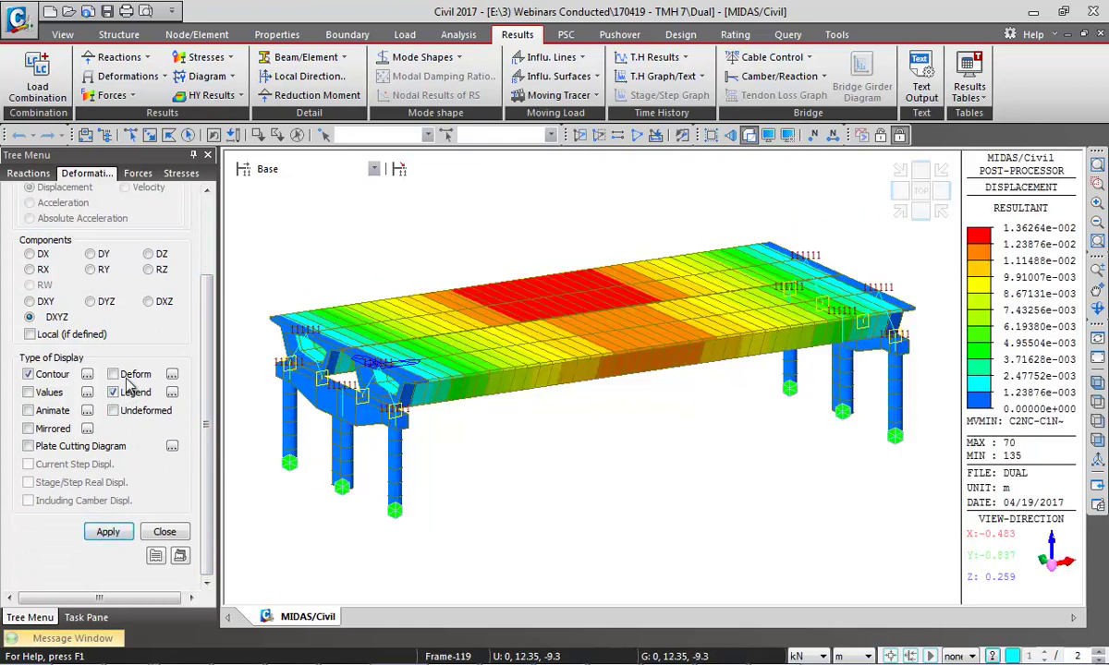
click(109, 531)
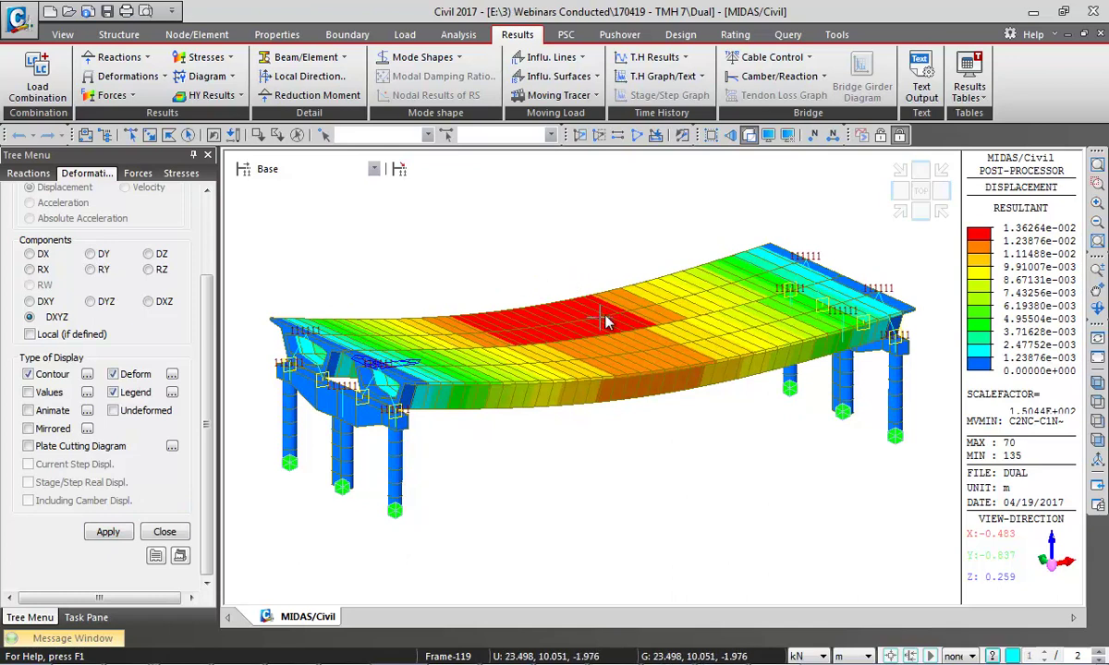
Set the length unit to mm and the legend values to fixed format with 2 decimal places
middle_drag(555, 467, 607, 486)
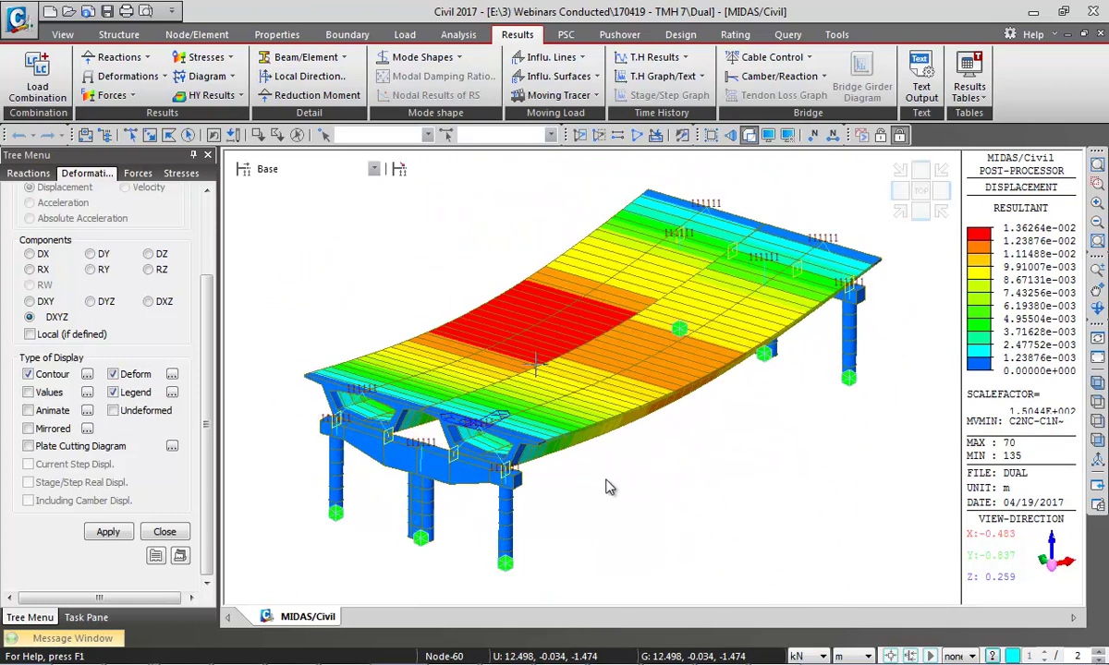
click(855, 656)
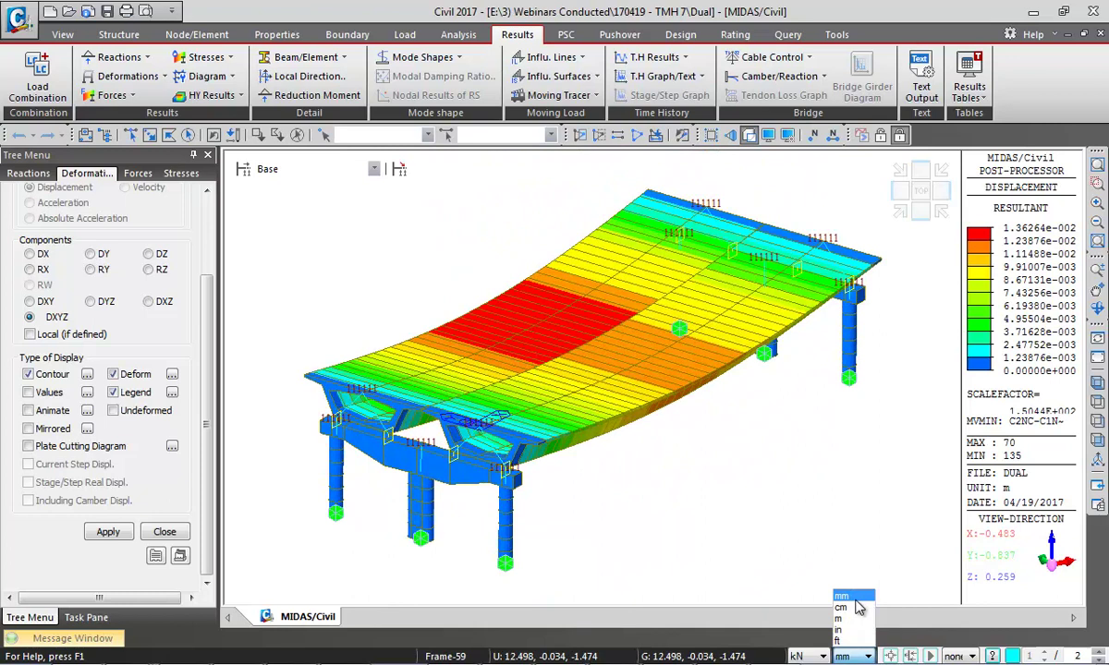
click(852, 597)
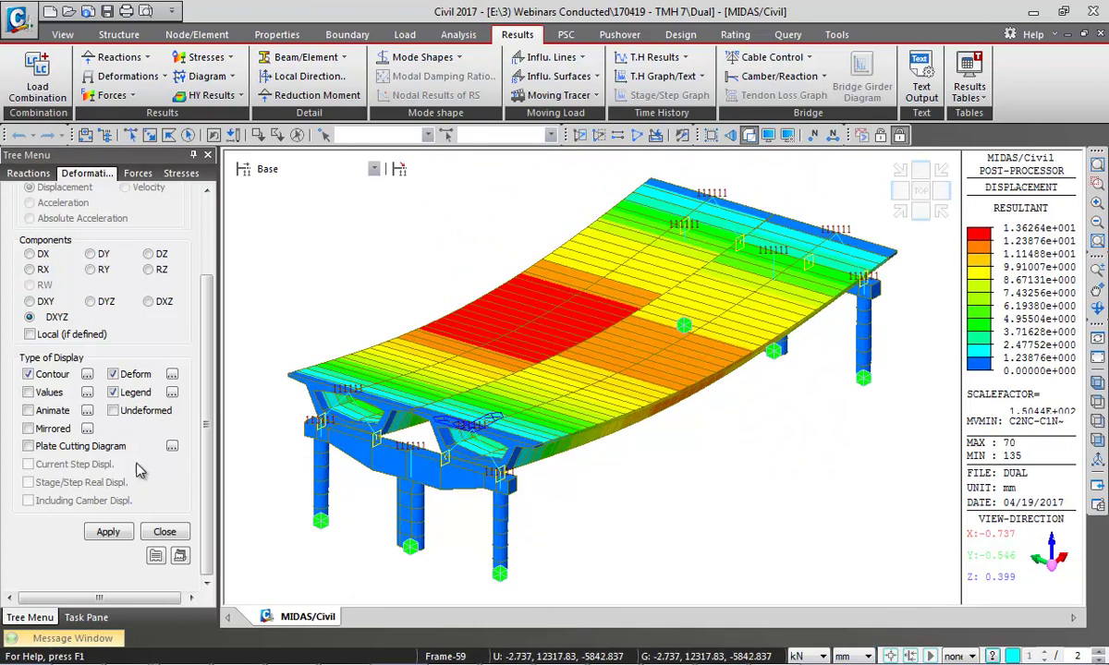
click(172, 391)
click(582, 332)
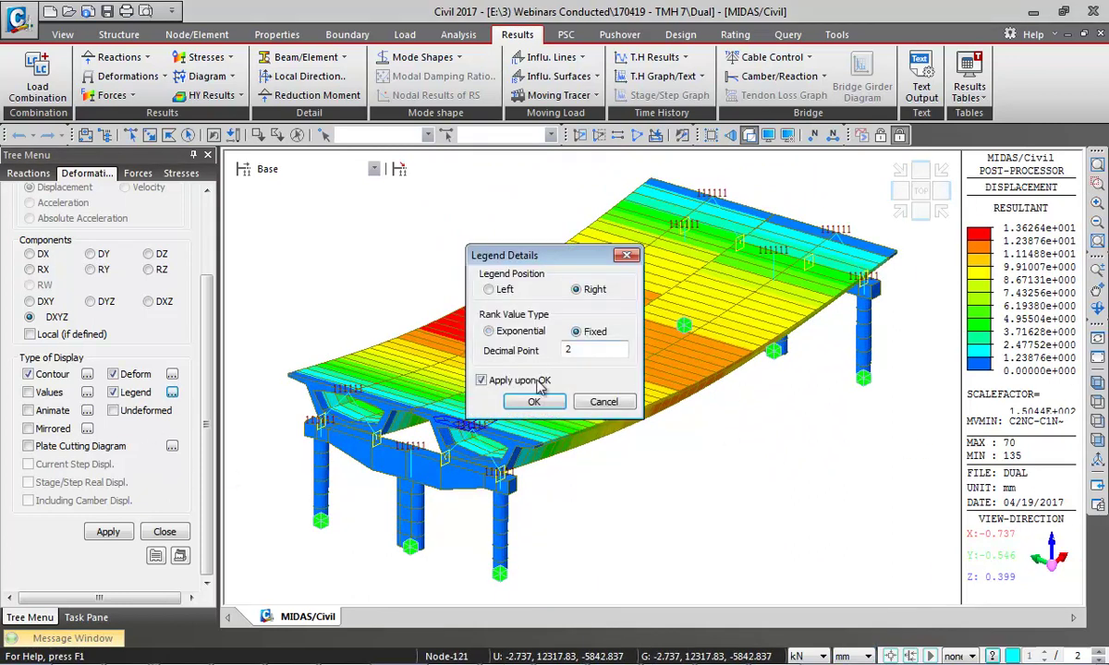
click(517, 401)
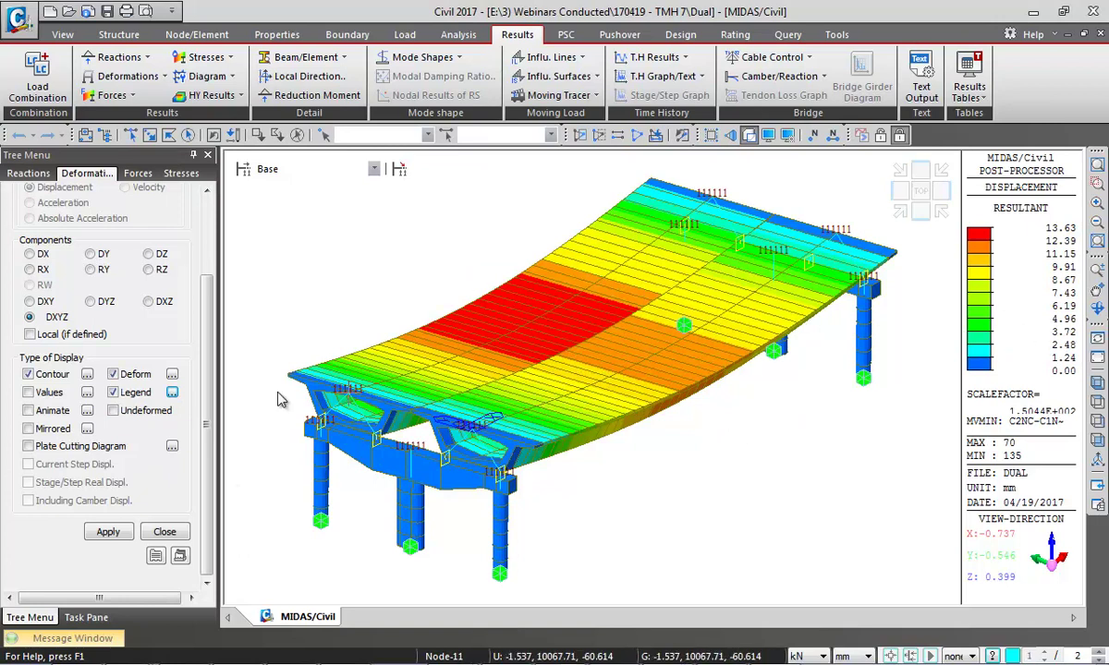
Show the displacement values on the contour, examine them closely along the deck, and return to the whole bridge
click(109, 536)
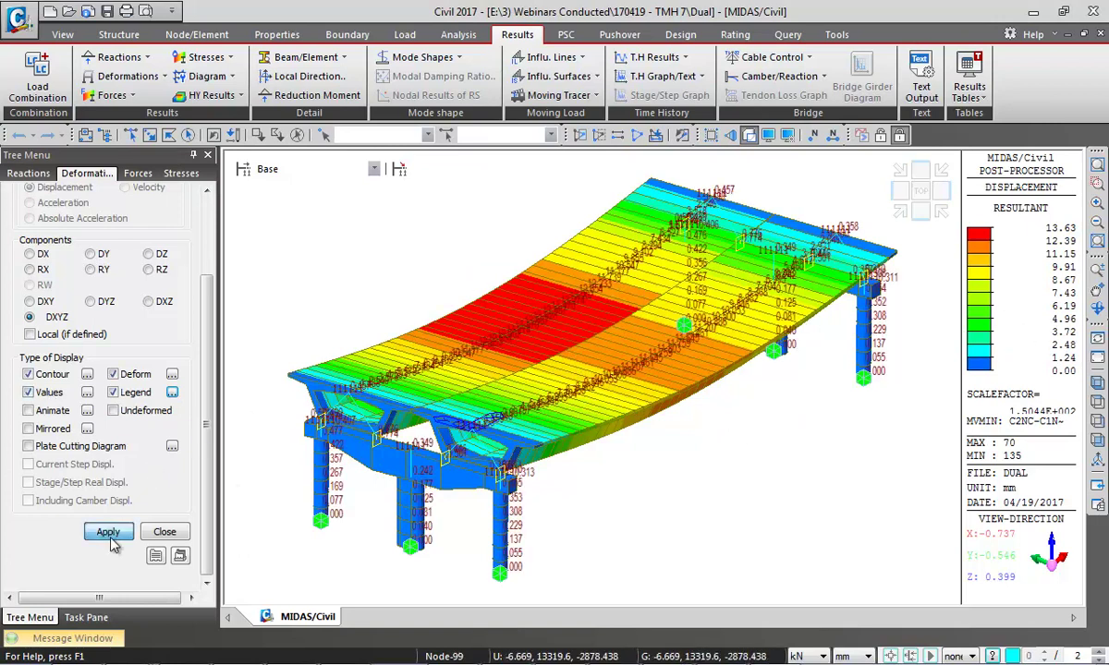
click(1097, 183)
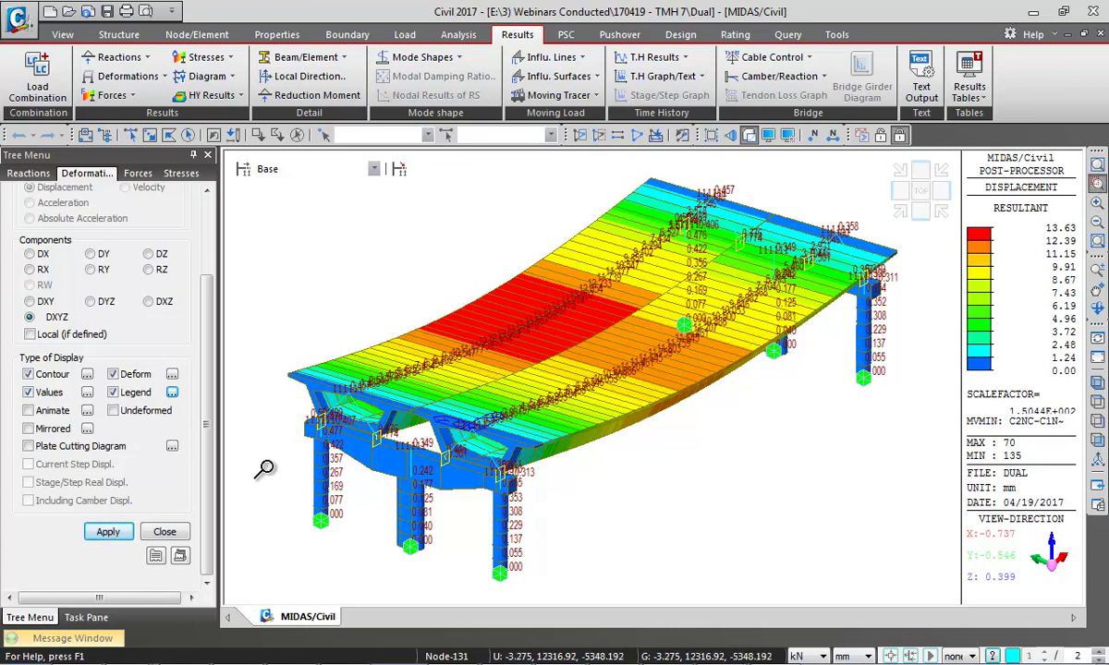
drag(266, 334, 396, 412)
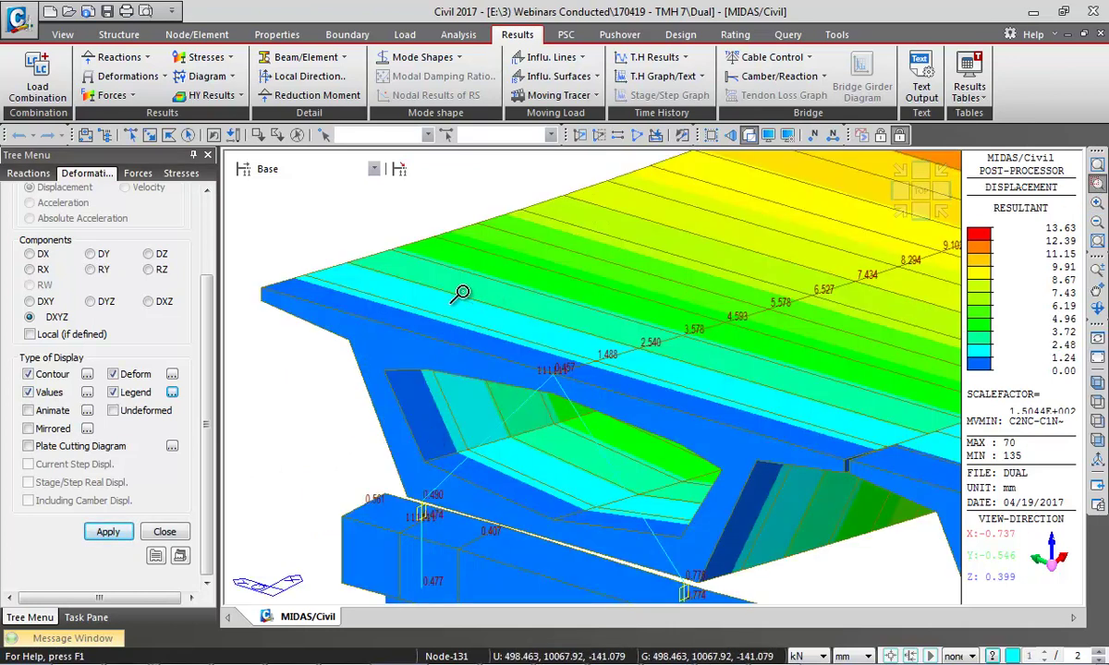
drag(608, 211, 857, 348)
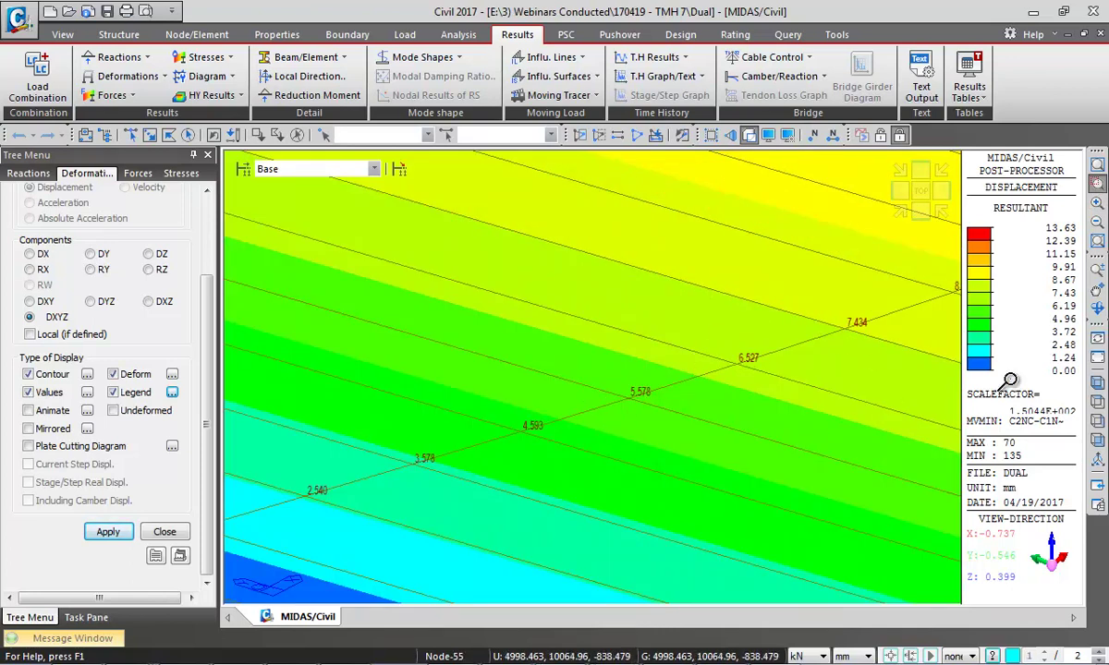
click(1098, 358)
Plot the My beam diagram for MVmin: C2NC-C1NA without values, using m as the length unit
right_click(323, 247)
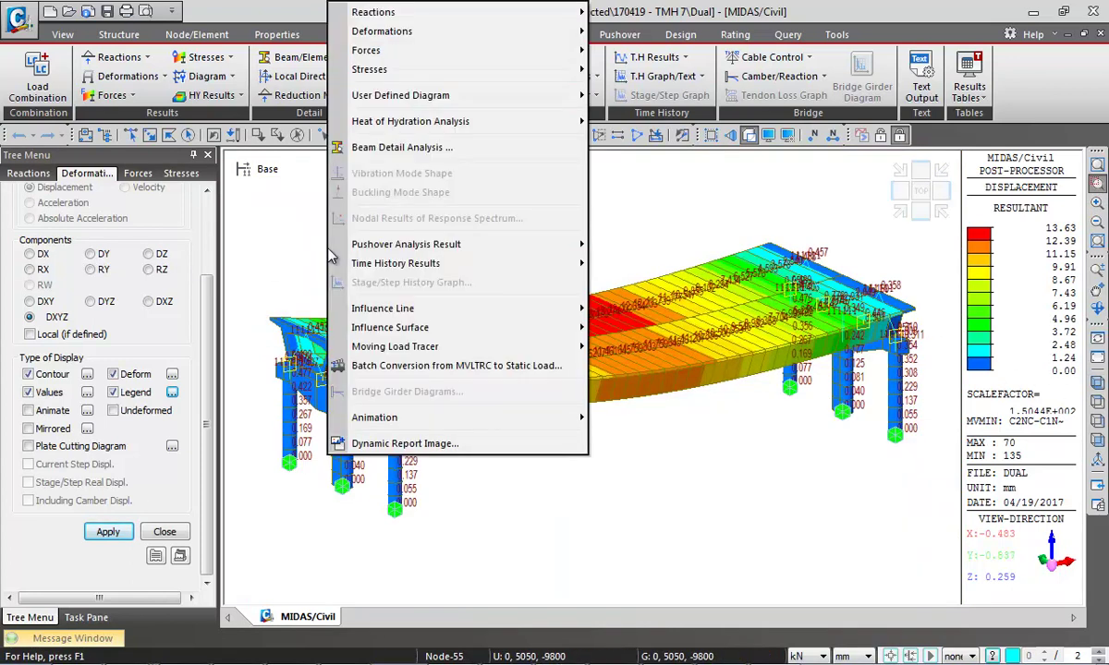
mouse_move(467, 52)
click(646, 90)
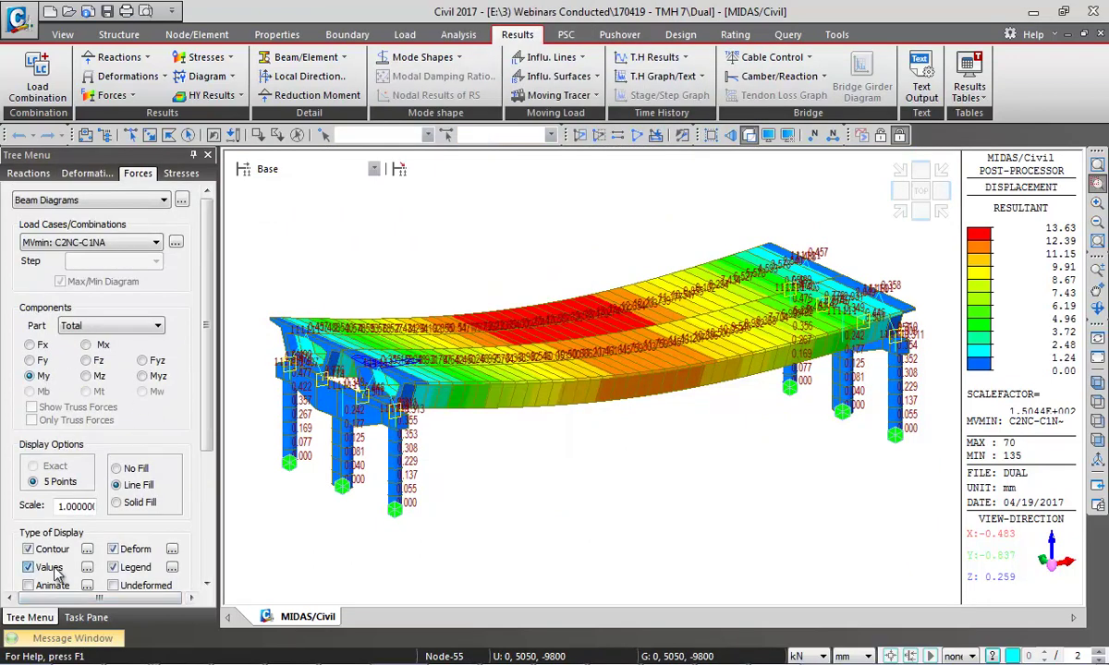
scroll(215, 445, down, 5)
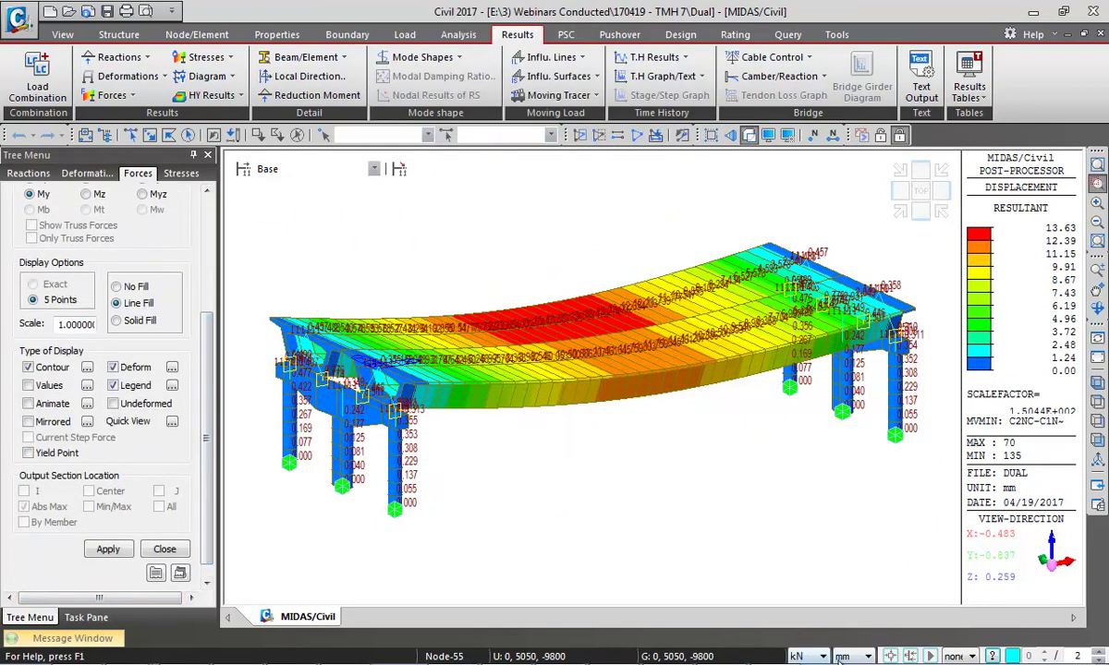
click(850, 656)
click(842, 618)
click(106, 551)
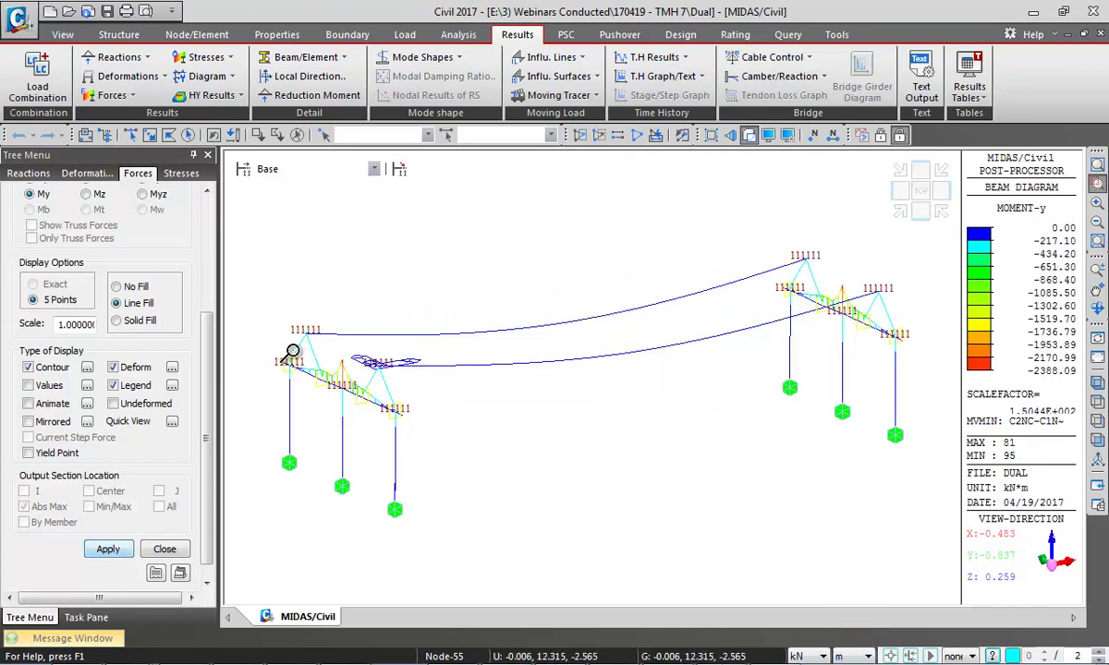
Switch the My beam diagram to load case MVmin: LC NA 1
drag(207, 370, 227, 305)
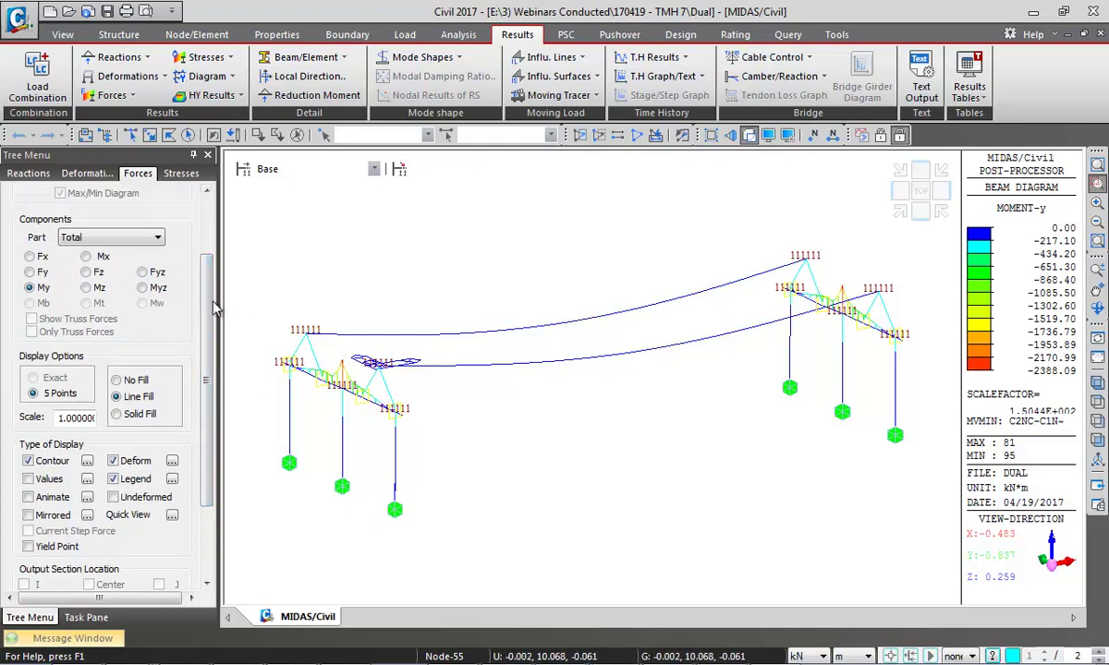
scroll(205, 259, up, 2)
click(139, 242)
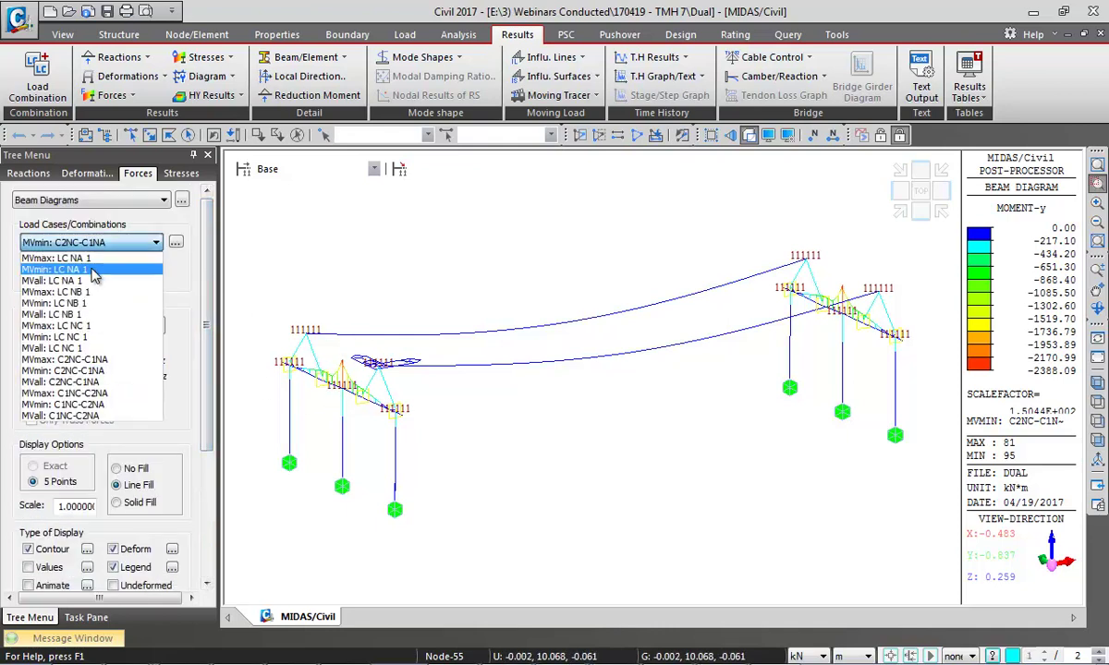
click(129, 269)
scroll(205, 299, down, 4)
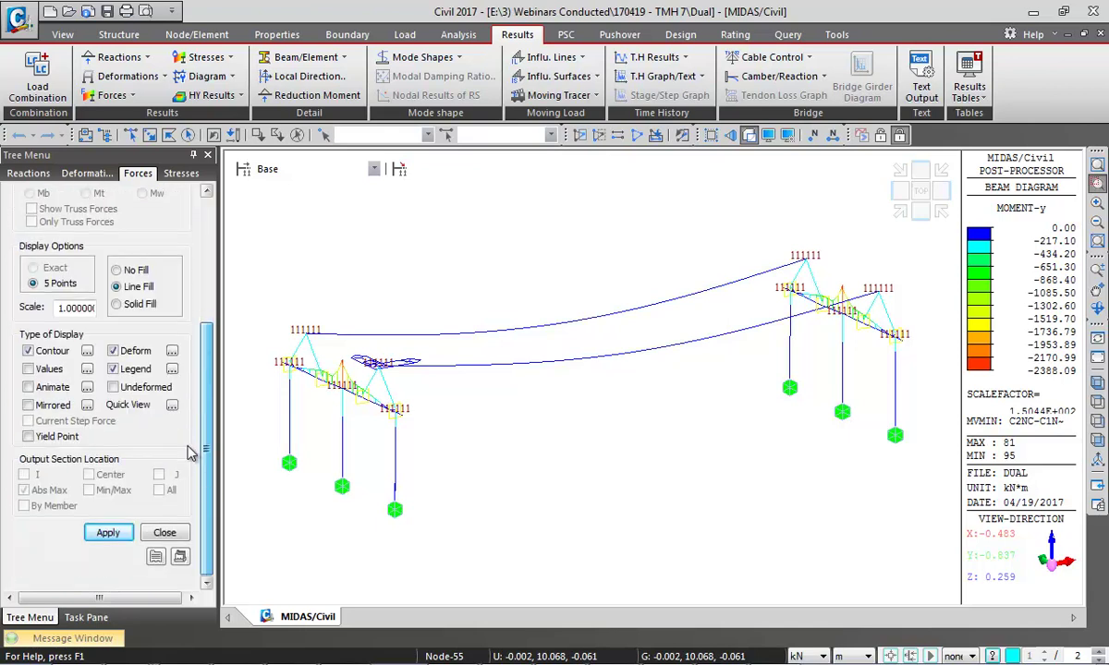
click(108, 532)
Turn off the deformed shape in the My beam diagram and apply the change
scroll(197, 250, up, 4)
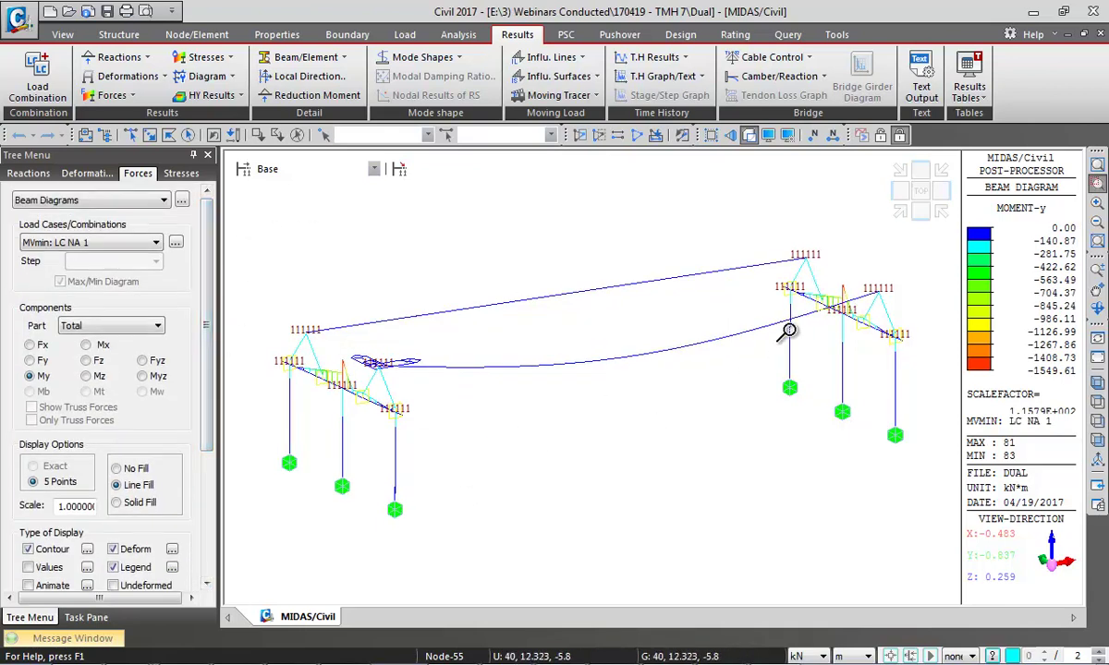
click(113, 549)
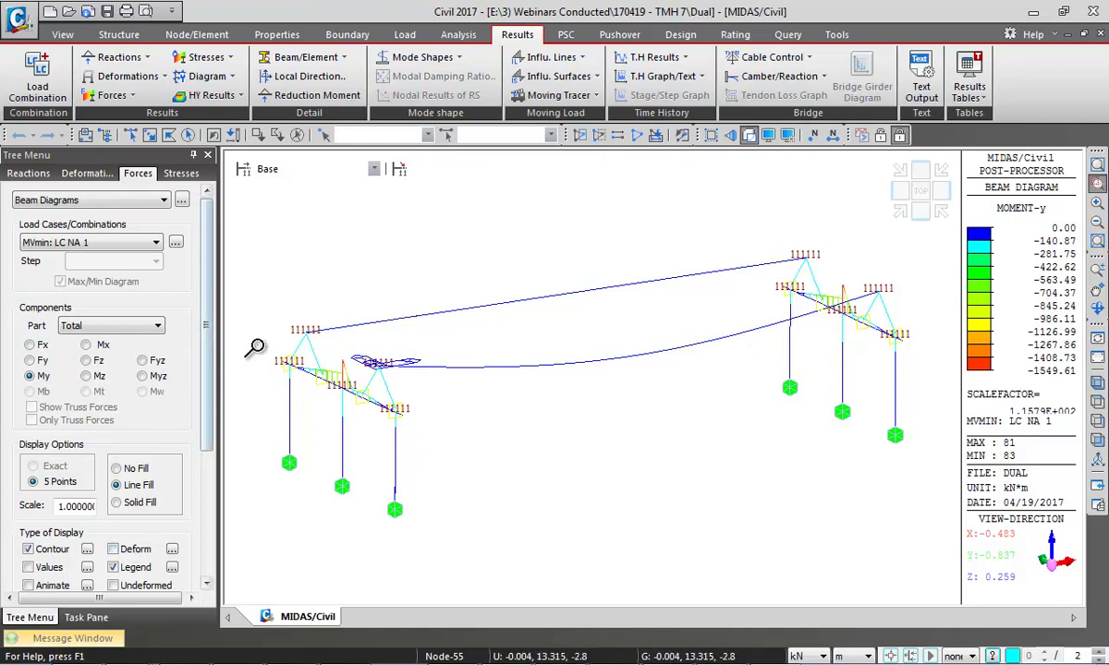
scroll(204, 337, down, 4)
click(108, 533)
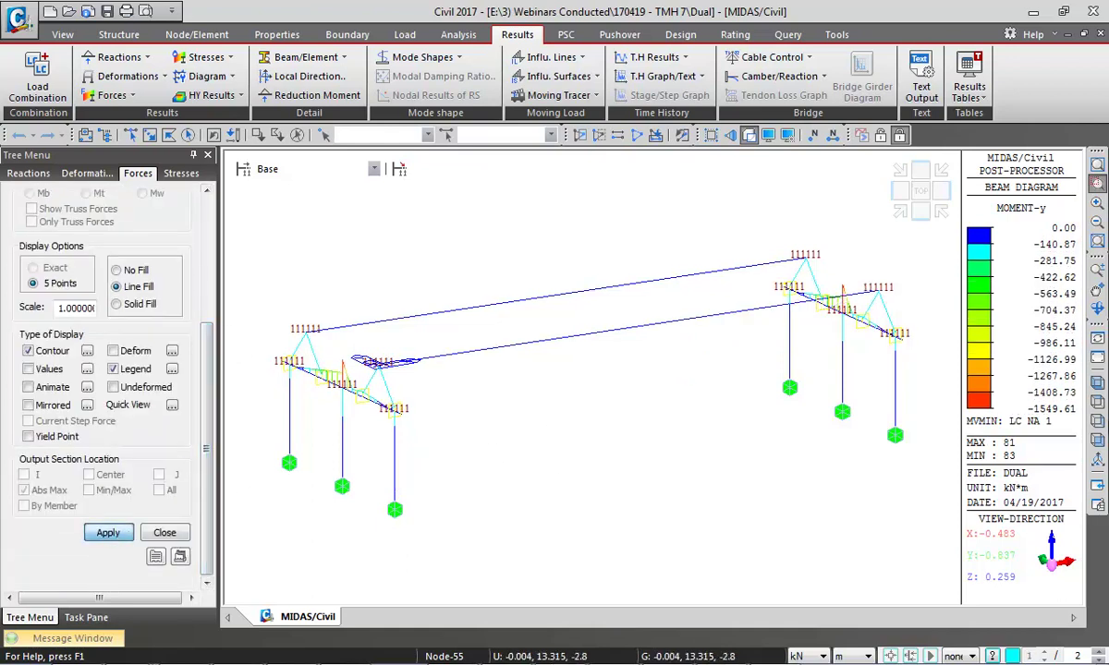
Select the pier and pier cap elements 81to130 in front view and inactivate them, leaving only the decks
key(ctrl+f)
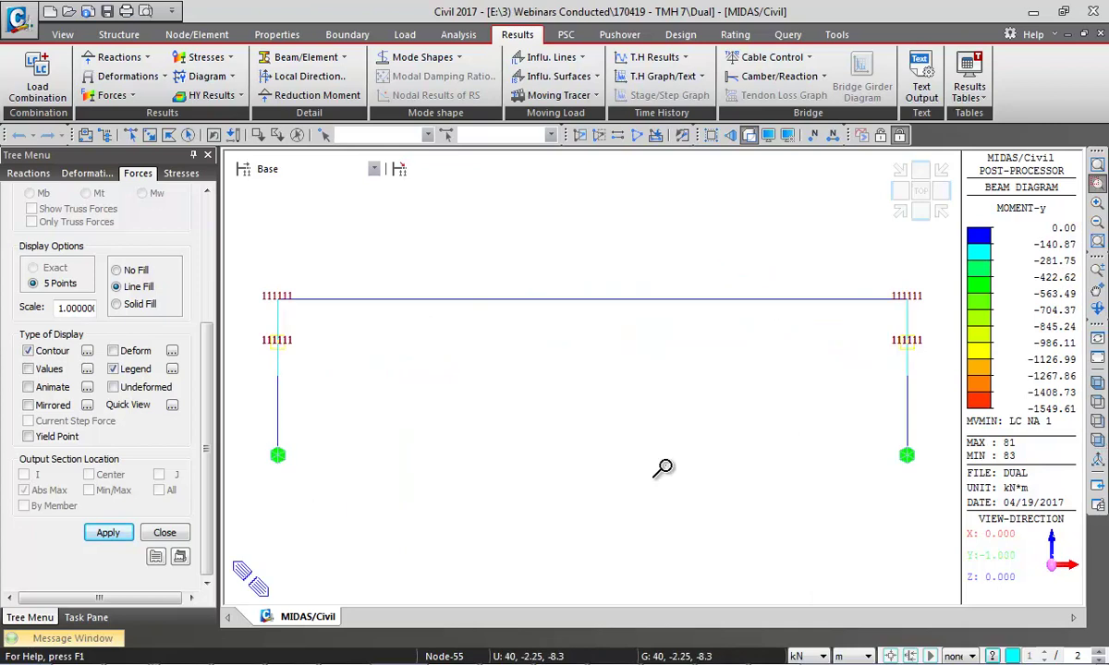
click(150, 135)
drag(253, 305, 948, 549)
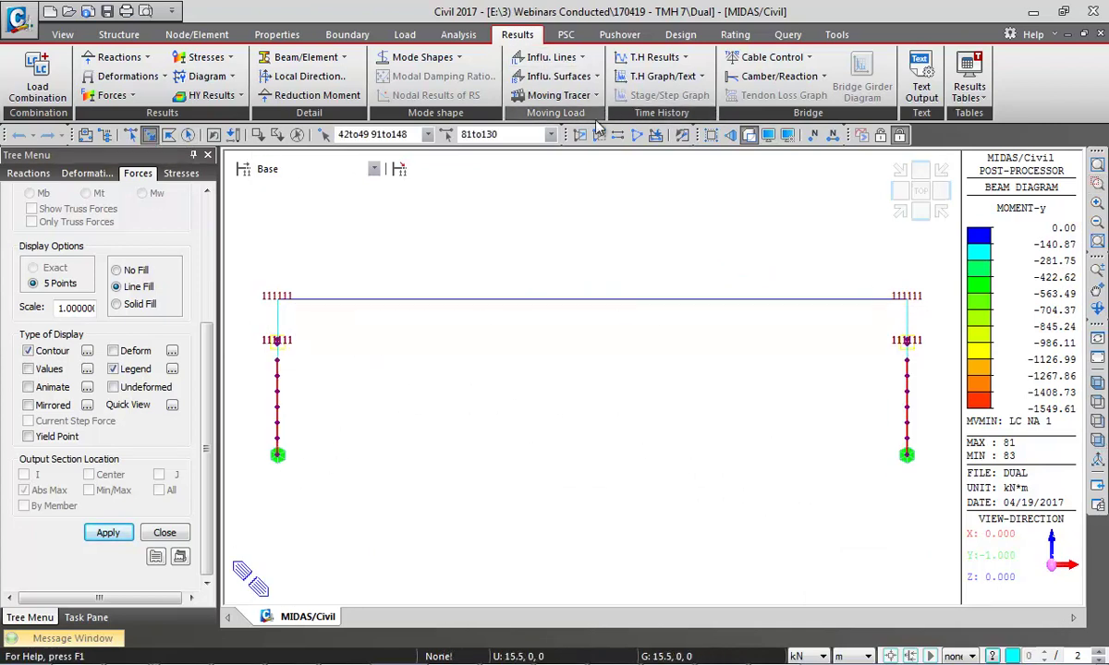
click(594, 135)
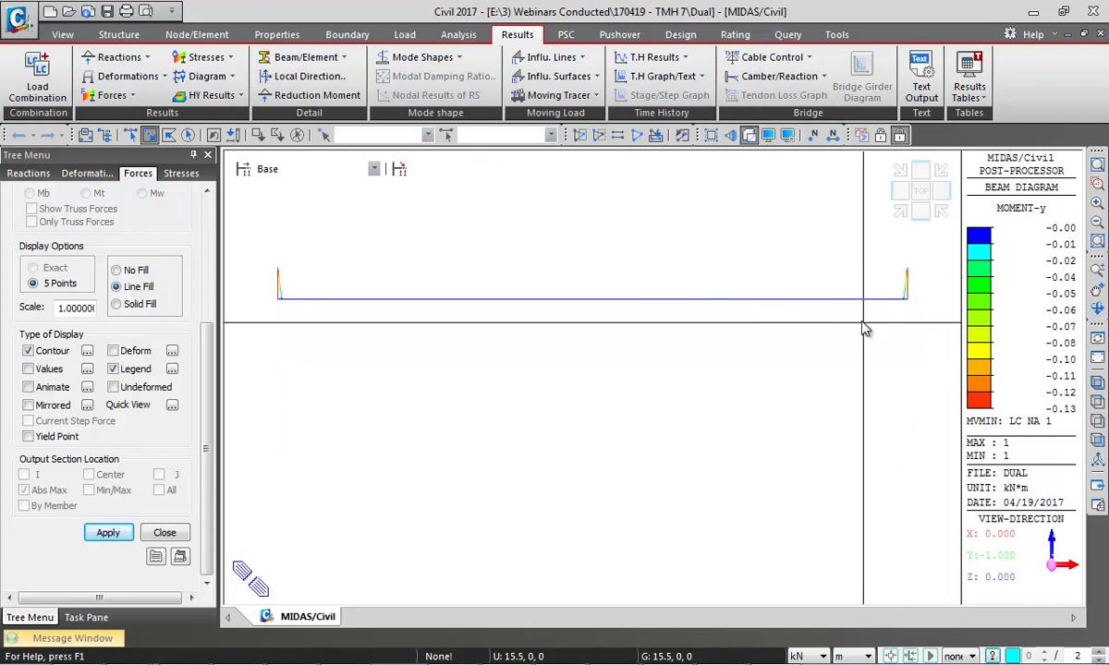
Plot the My beam diagram of the decks for load case MVmax: LC NA 1 in isometric view
click(1096, 381)
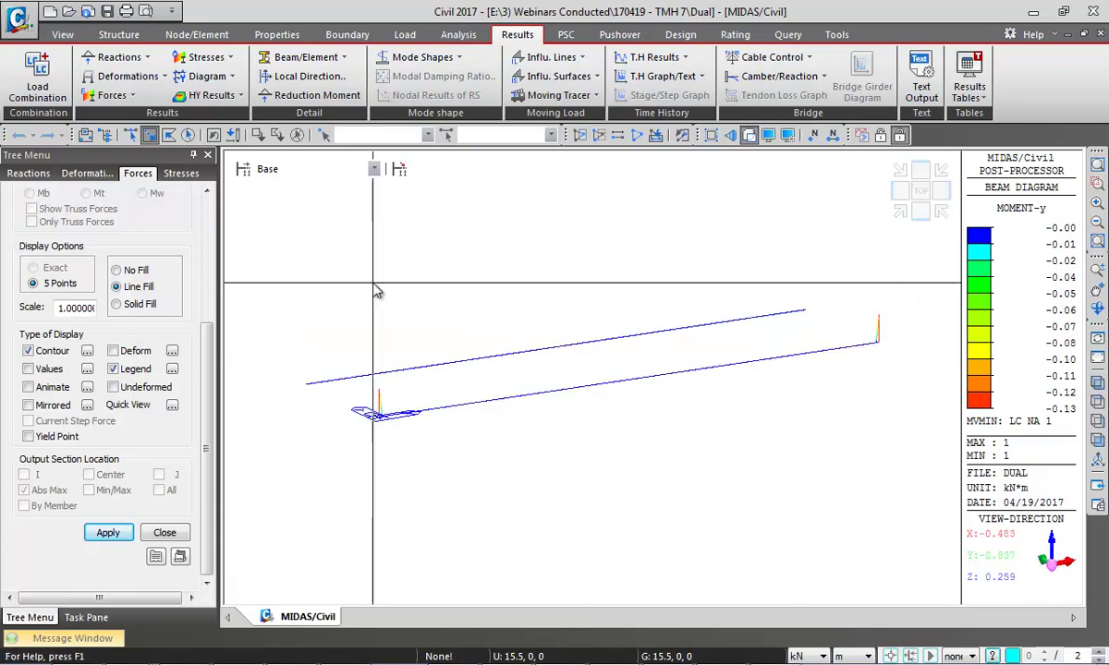
drag(203, 350, 203, 226)
click(97, 242)
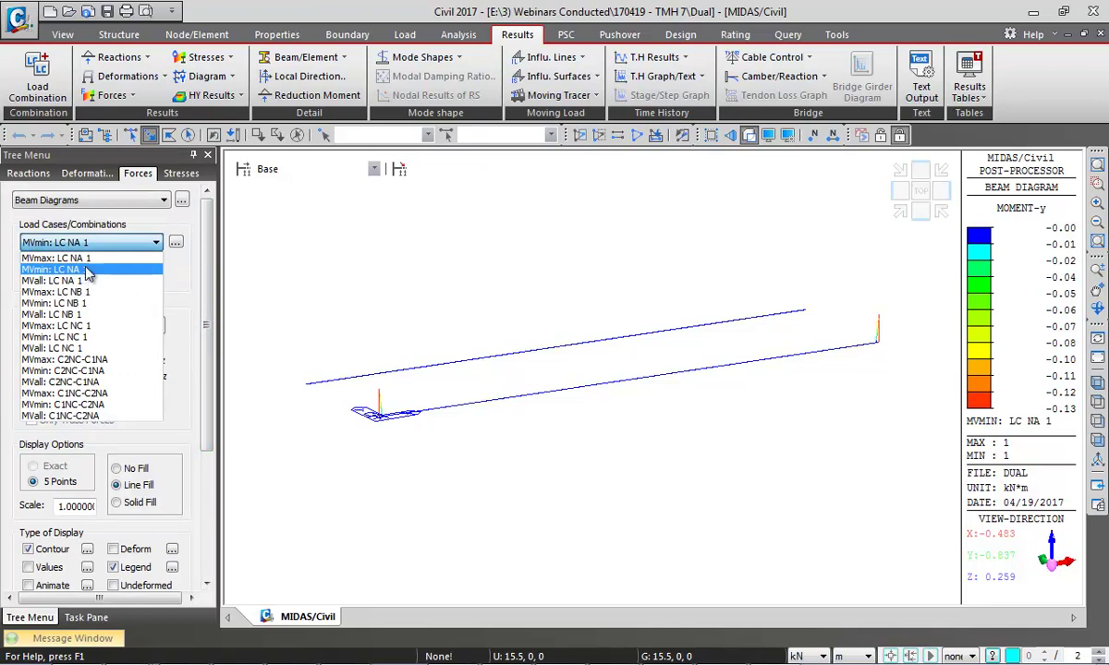
click(88, 270)
scroll(111, 416, down, 5)
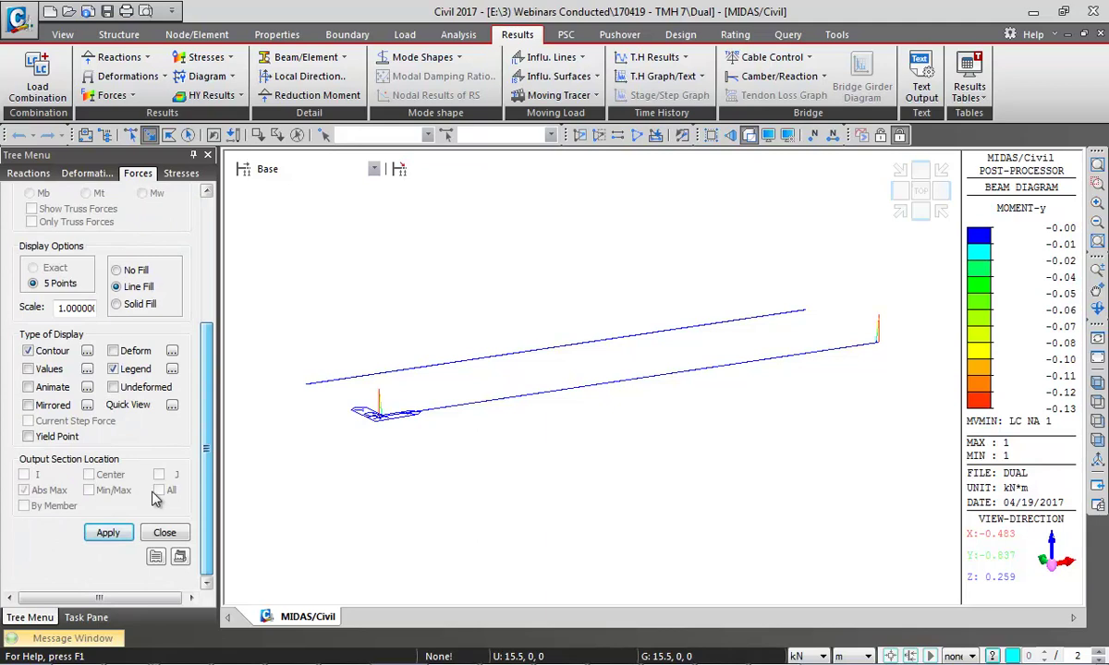
click(124, 536)
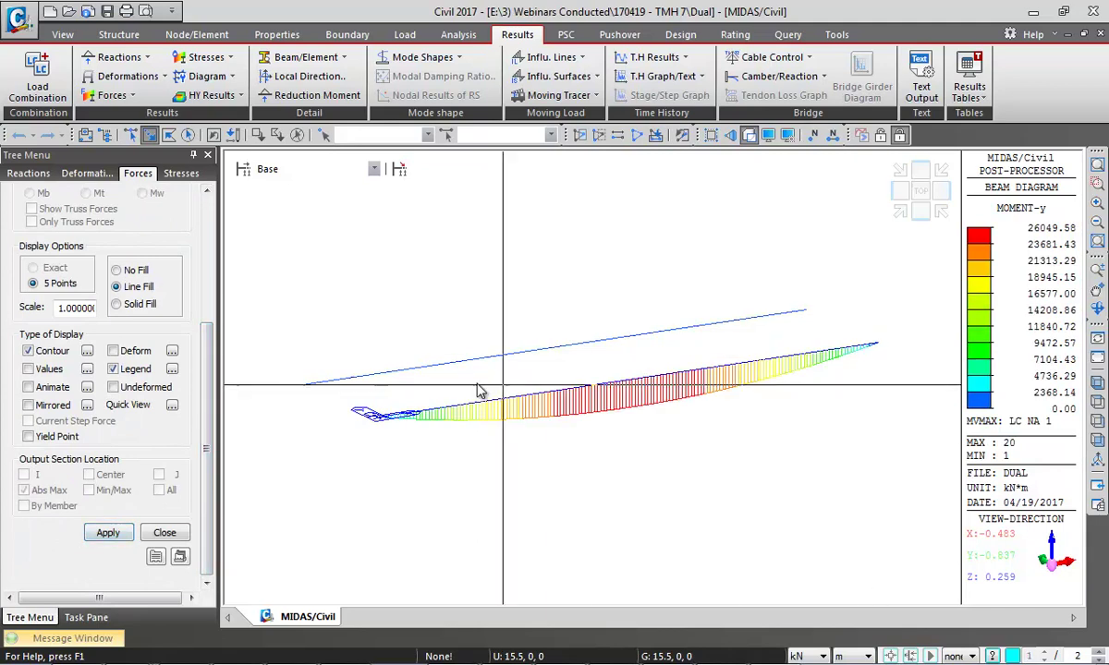
Switch the My beam diagram to load case MVmax: C2NC-C1NA and apply it
drag(211, 349, 213, 198)
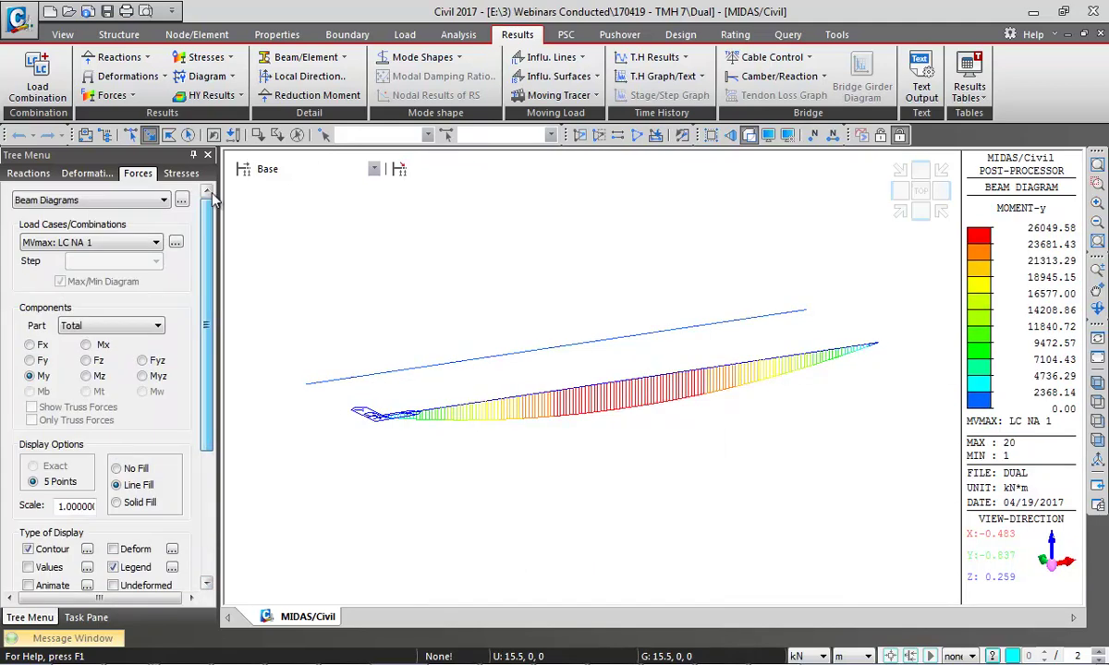
click(93, 242)
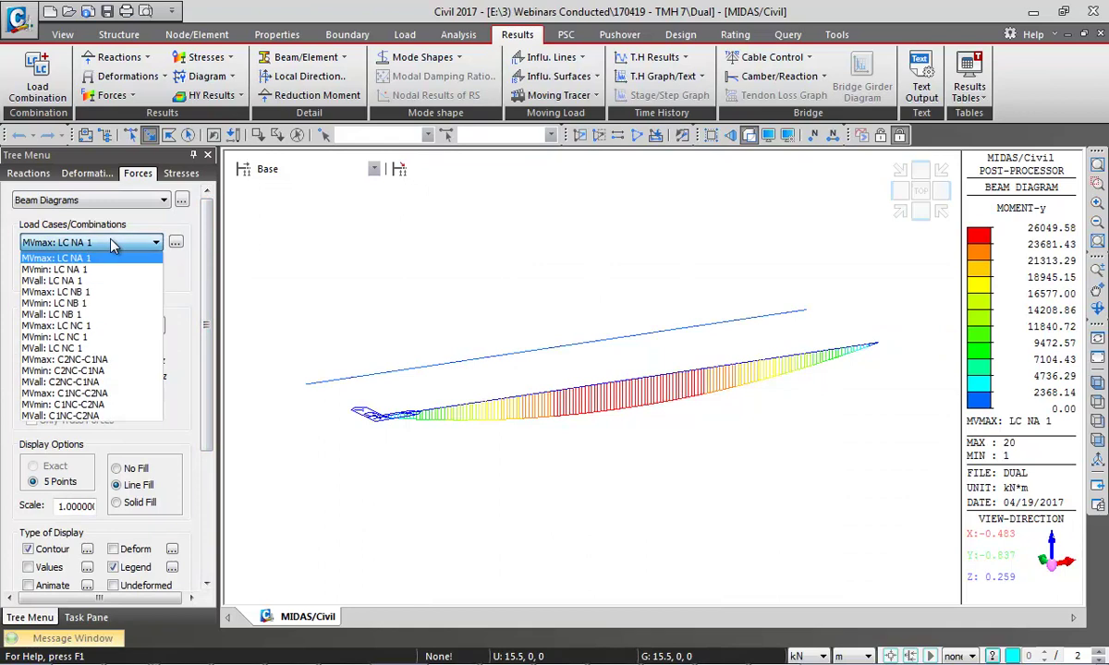
click(97, 359)
scroll(205, 354, down, 5)
click(105, 532)
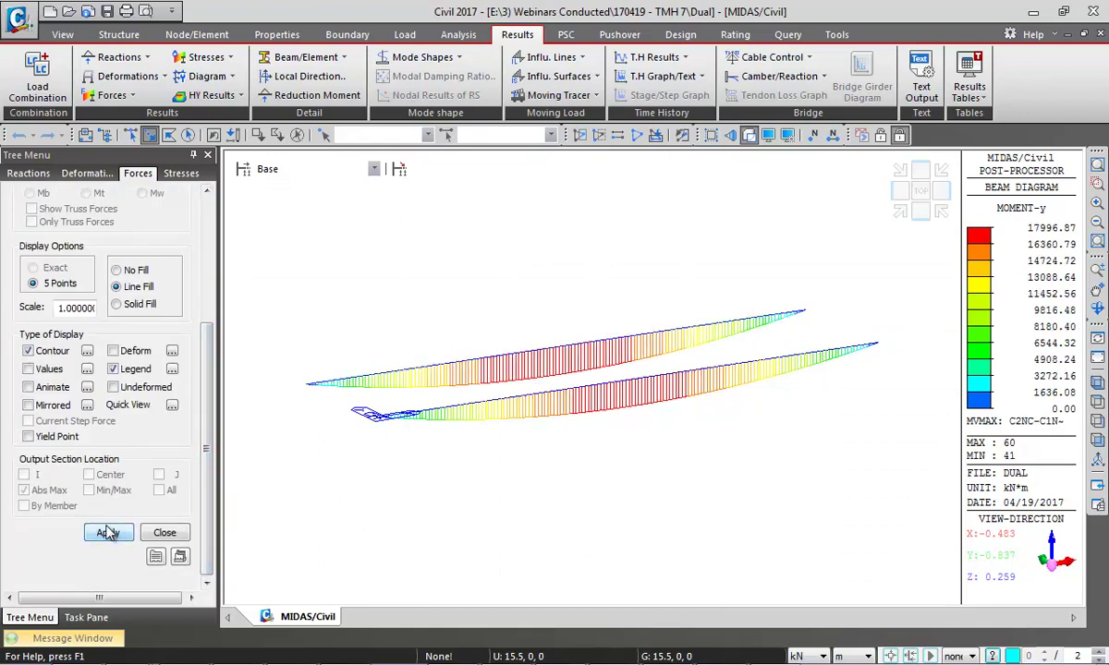
Reactivate all elements so the piers and pier caps are displayed with the decks
click(598, 135)
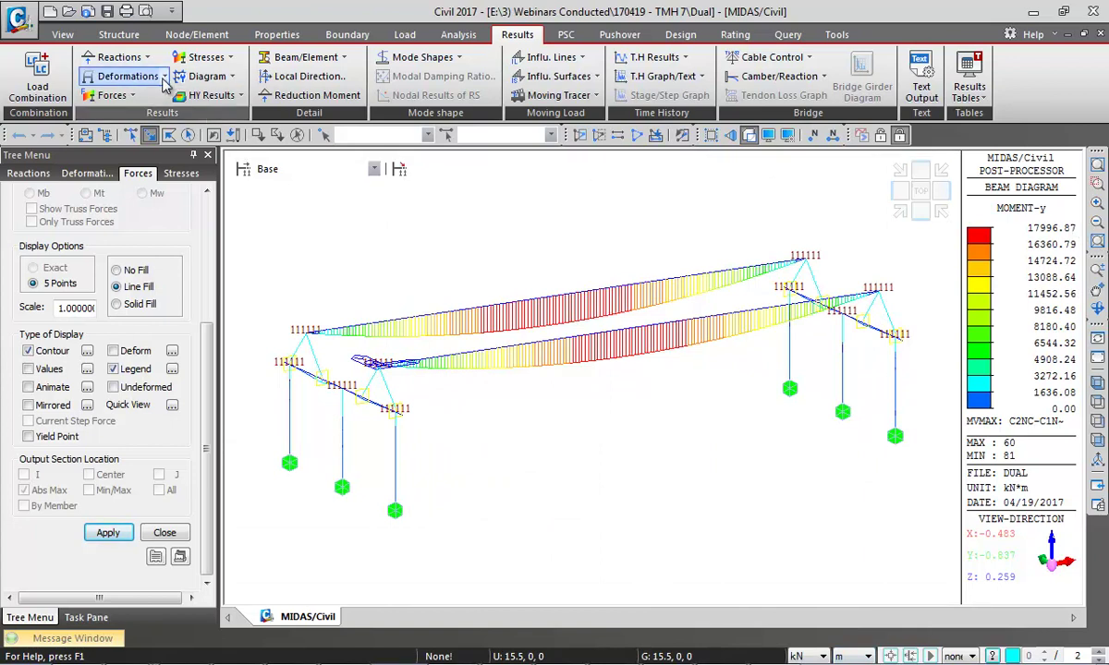
click(133, 96)
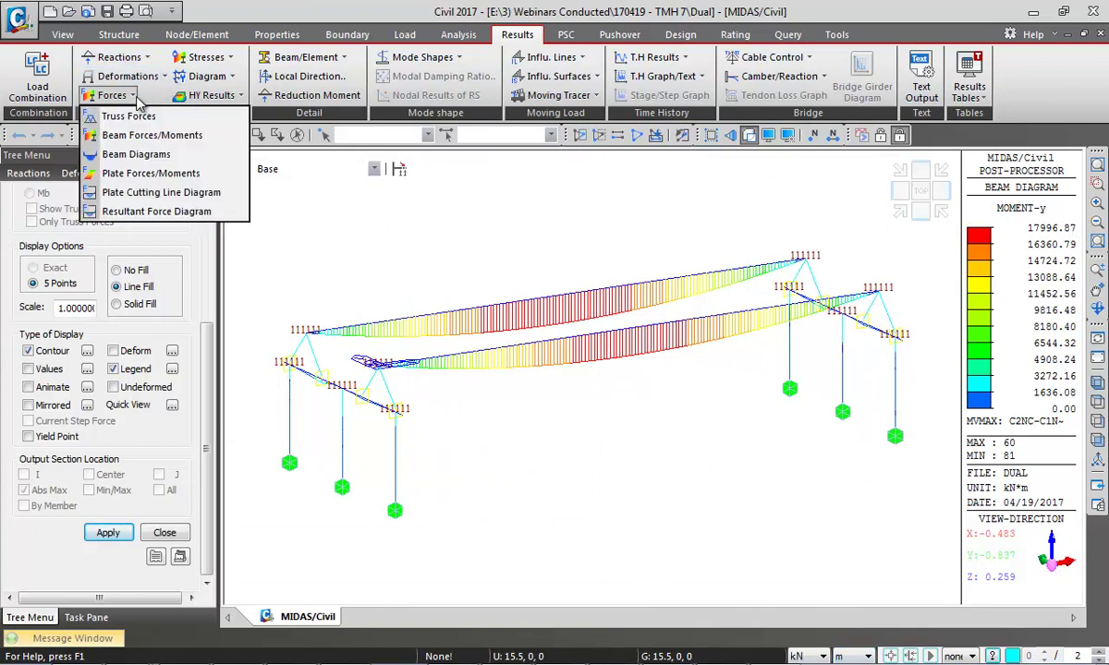
click(242, 66)
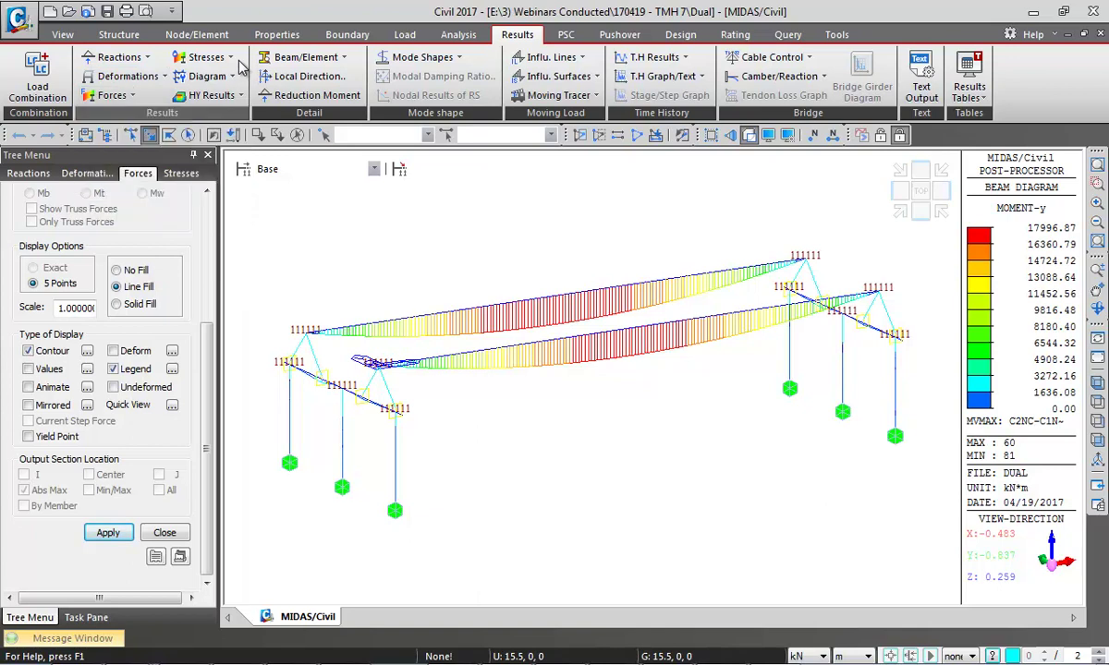
Generate the beam force results table for elements 1to130 under C1NC-C2NA(MV:all) at parts i and j, and review it through the last element
click(967, 96)
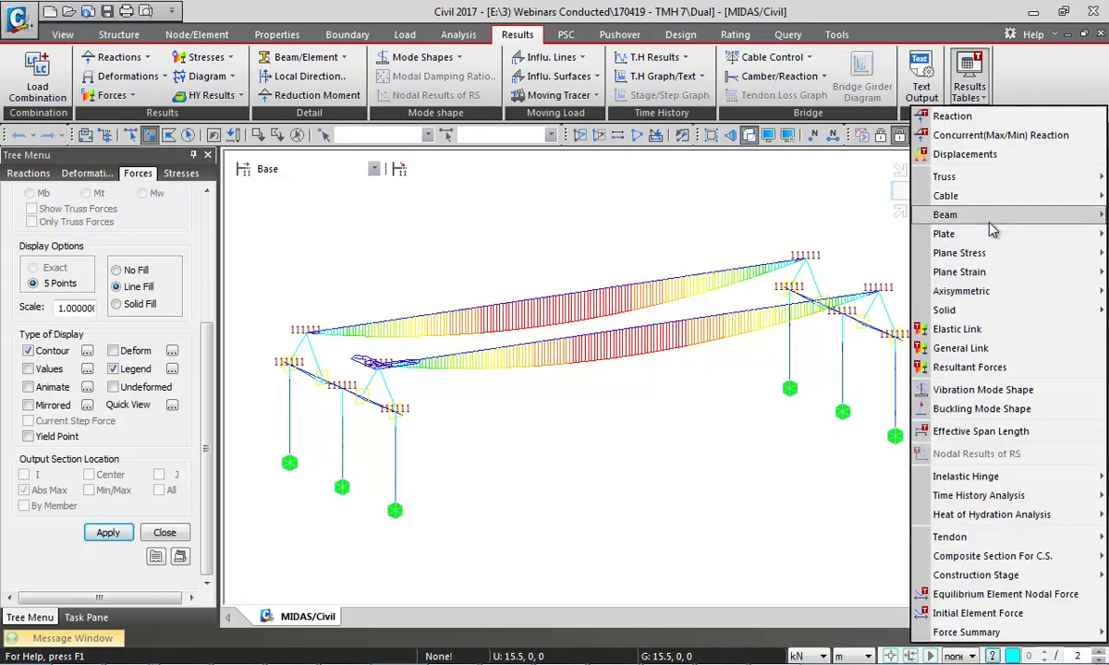
mouse_move(996, 222)
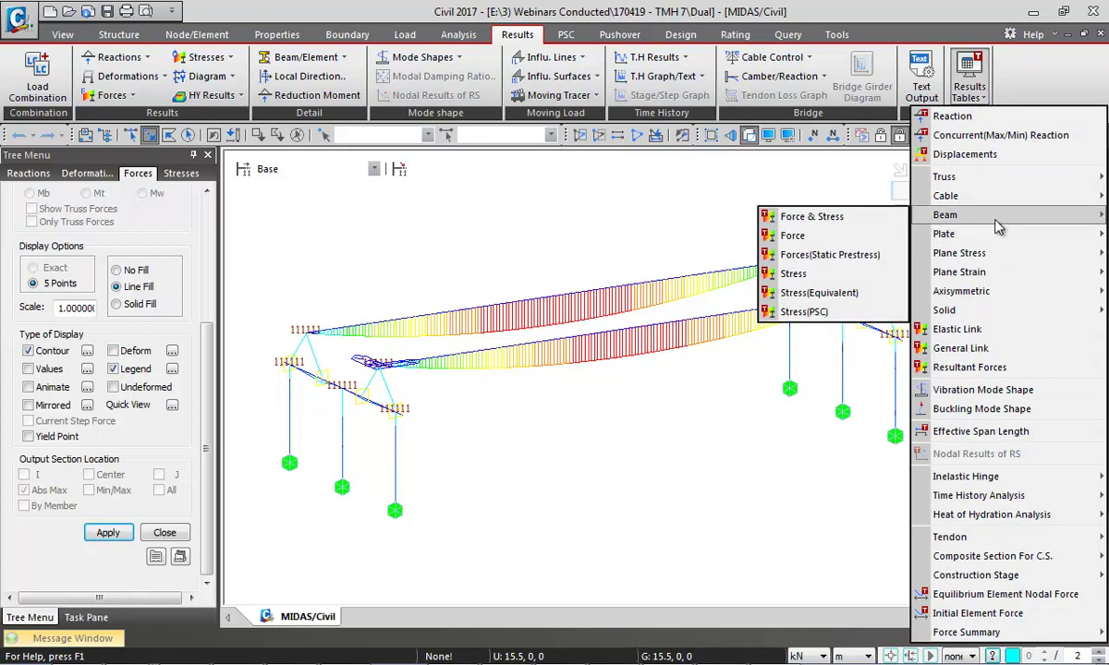
click(793, 235)
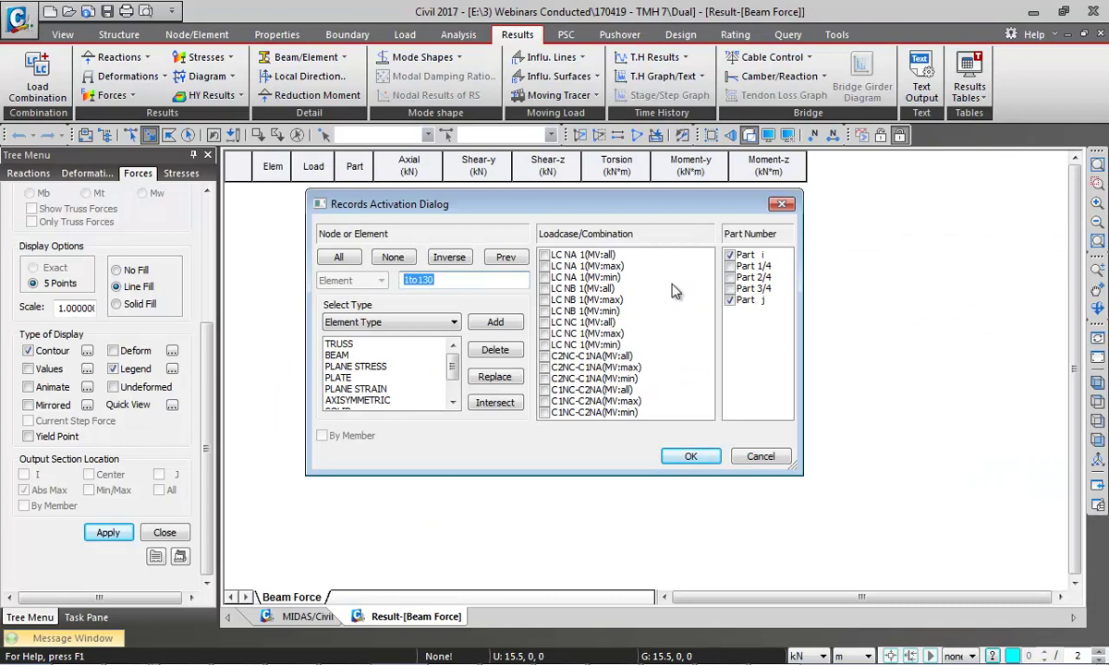
click(546, 391)
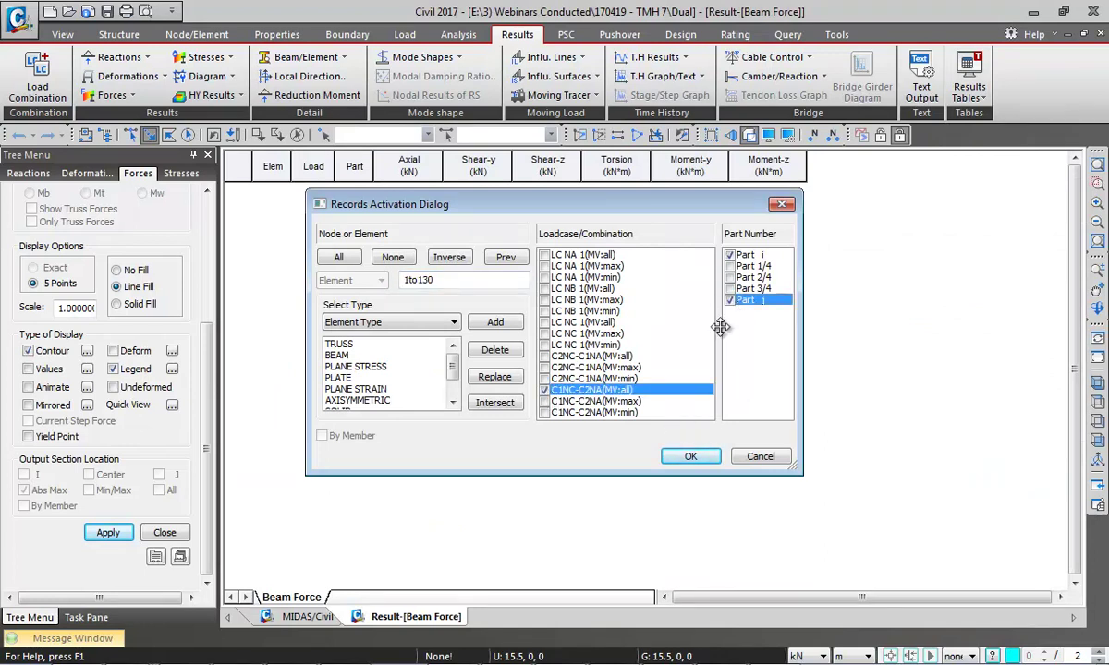
click(690, 457)
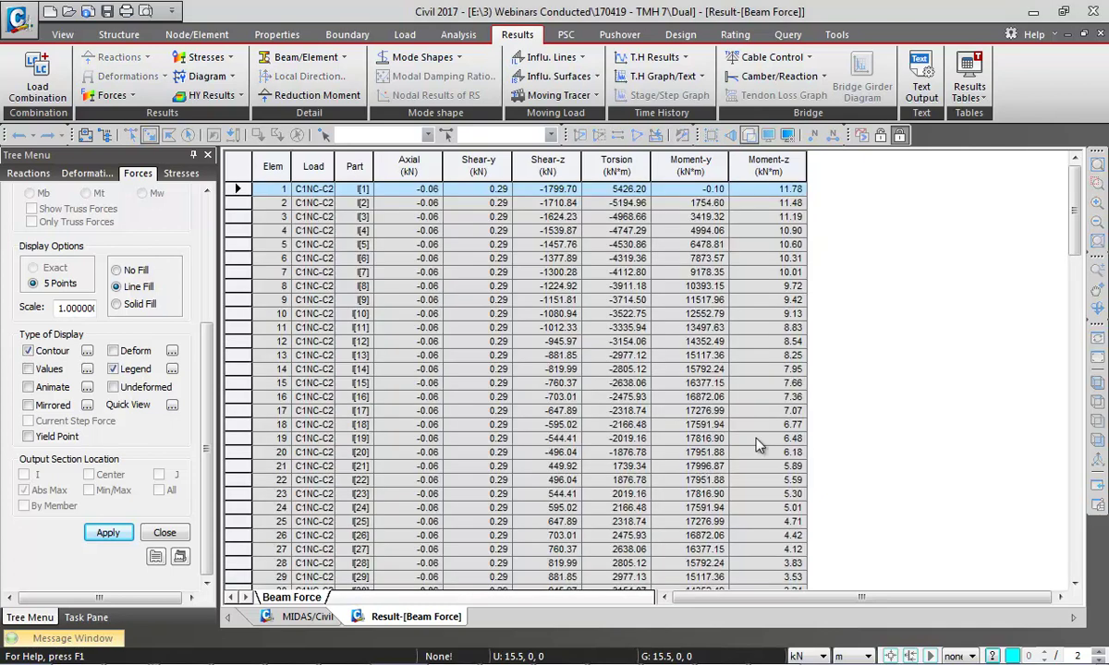
scroll(850, 385, down, 20)
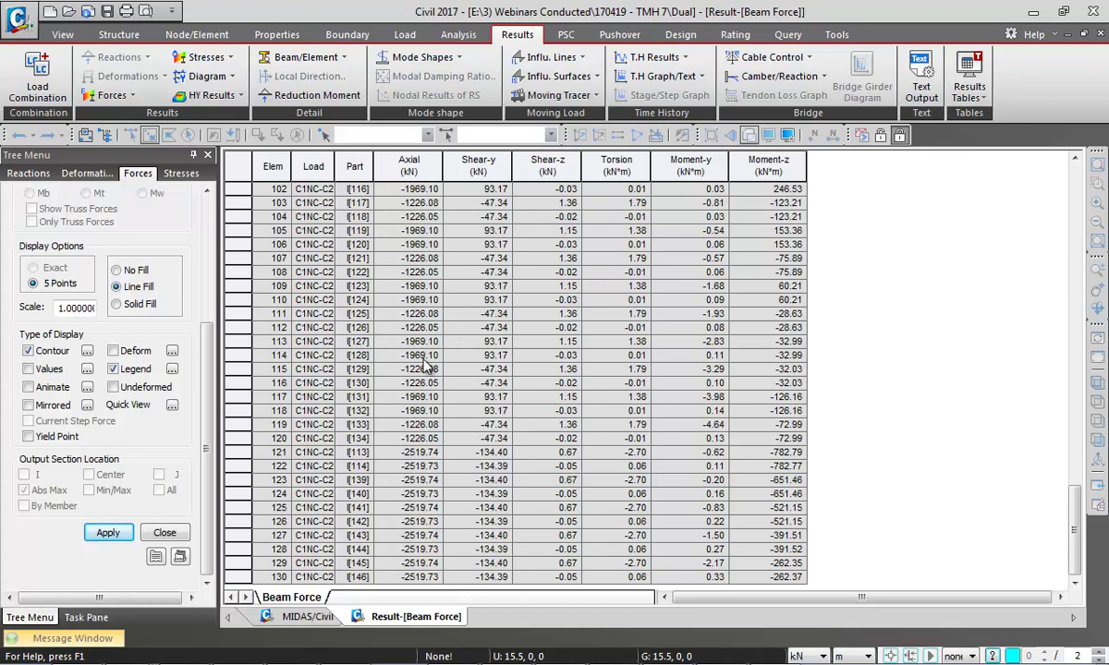
Switch to the PowerPoint presentation, start the slide show from the Software Demonstration slide and advance to the Thank you slide
click(665, 658)
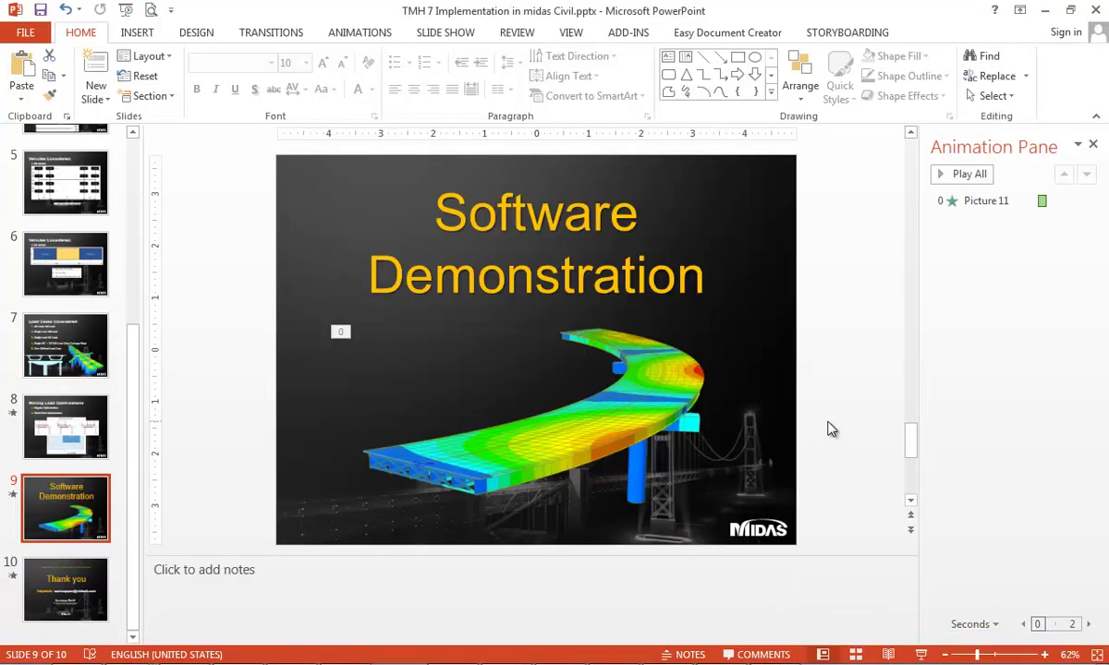
key(shift+F5)
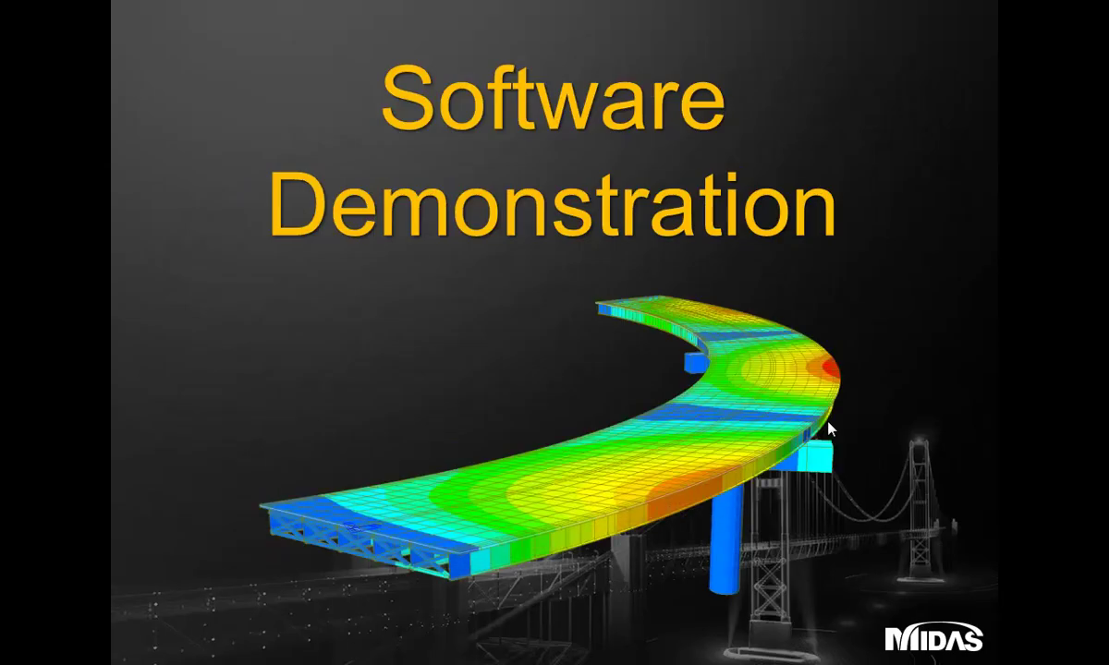
key(Right)
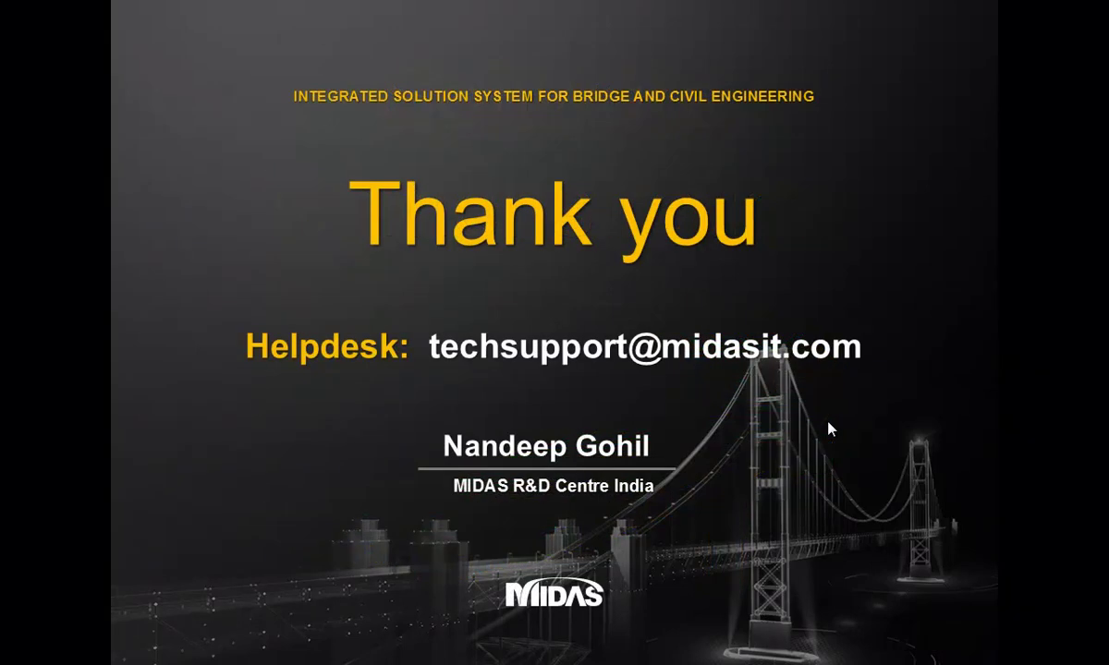